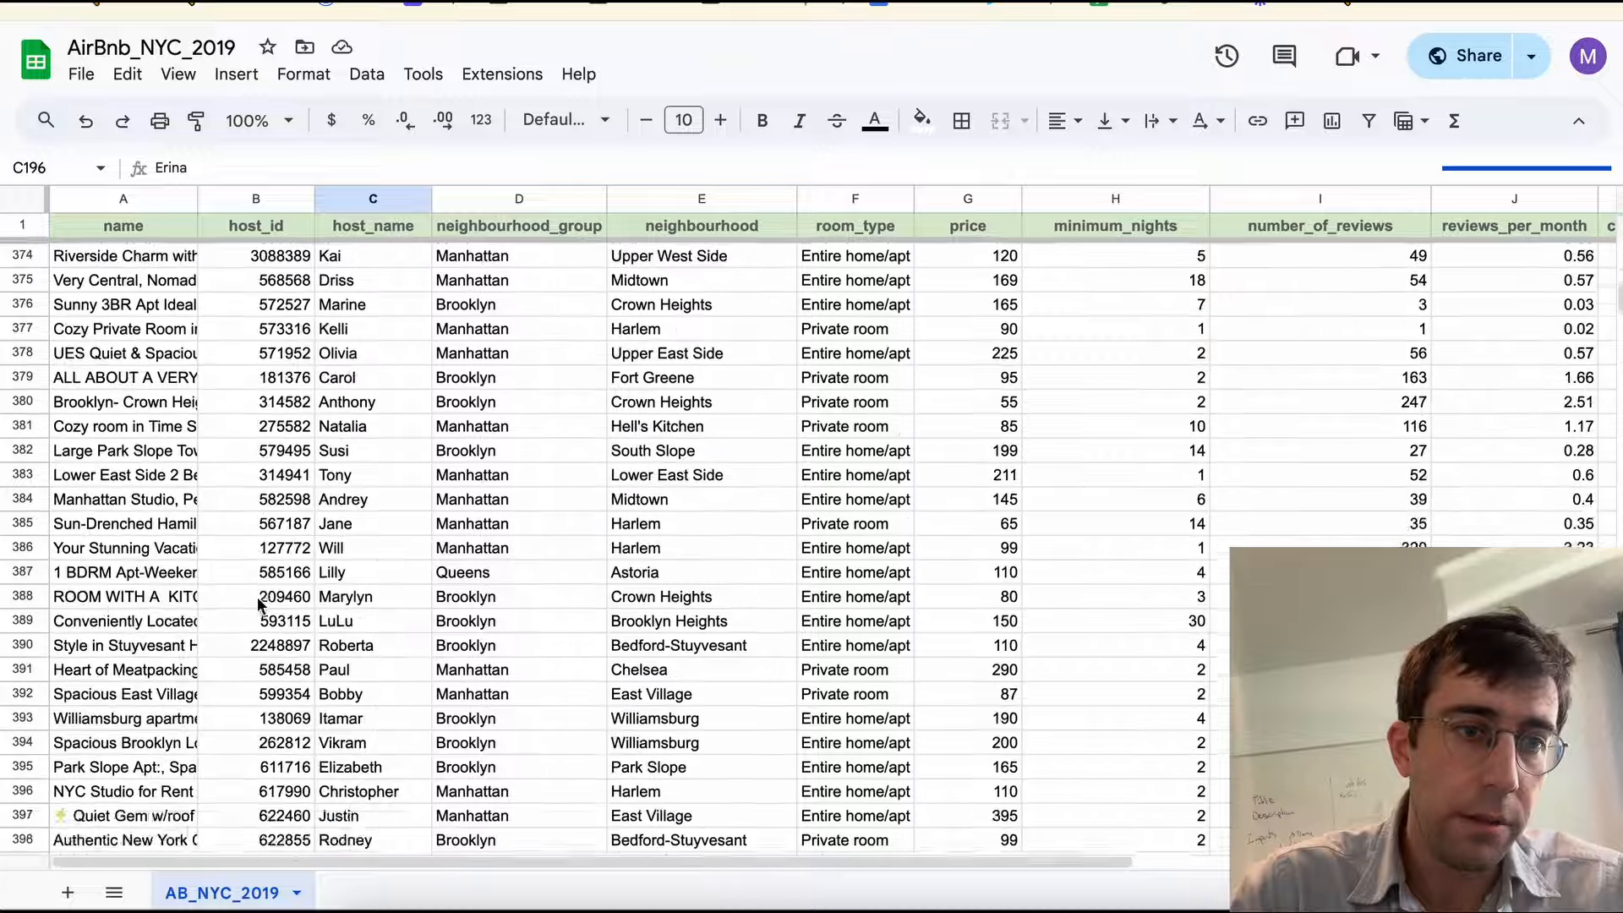
Step: Look through the rows and columns of the AirBnb_NYC_2019 listings sheet
scroll(260, 605, "down", 20)
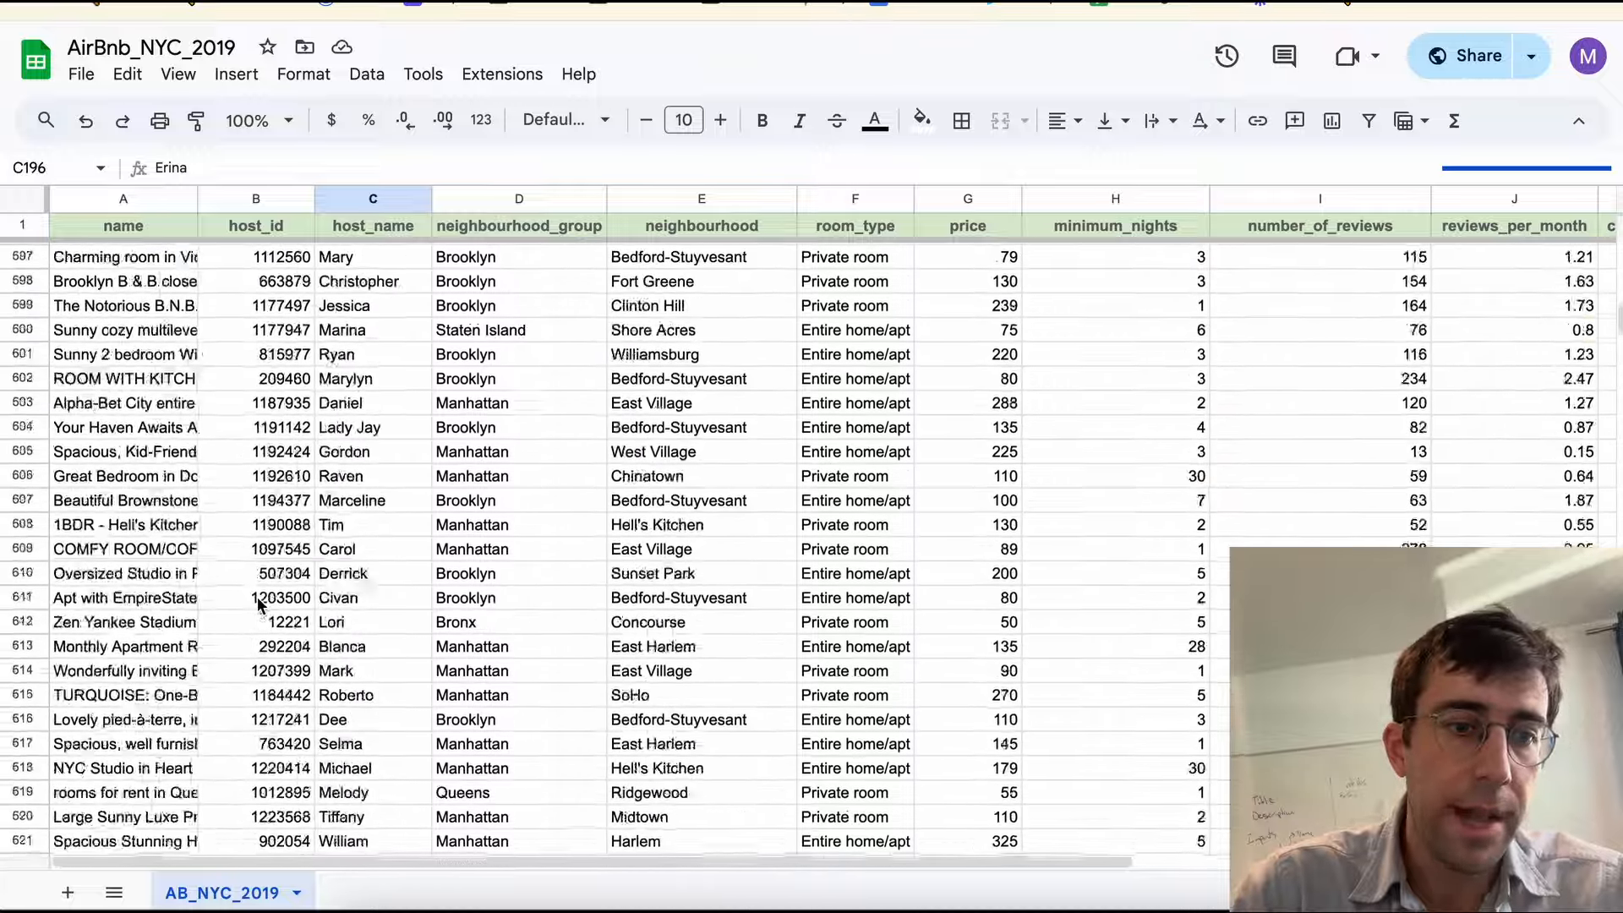
scroll(259, 605, "down", 20)
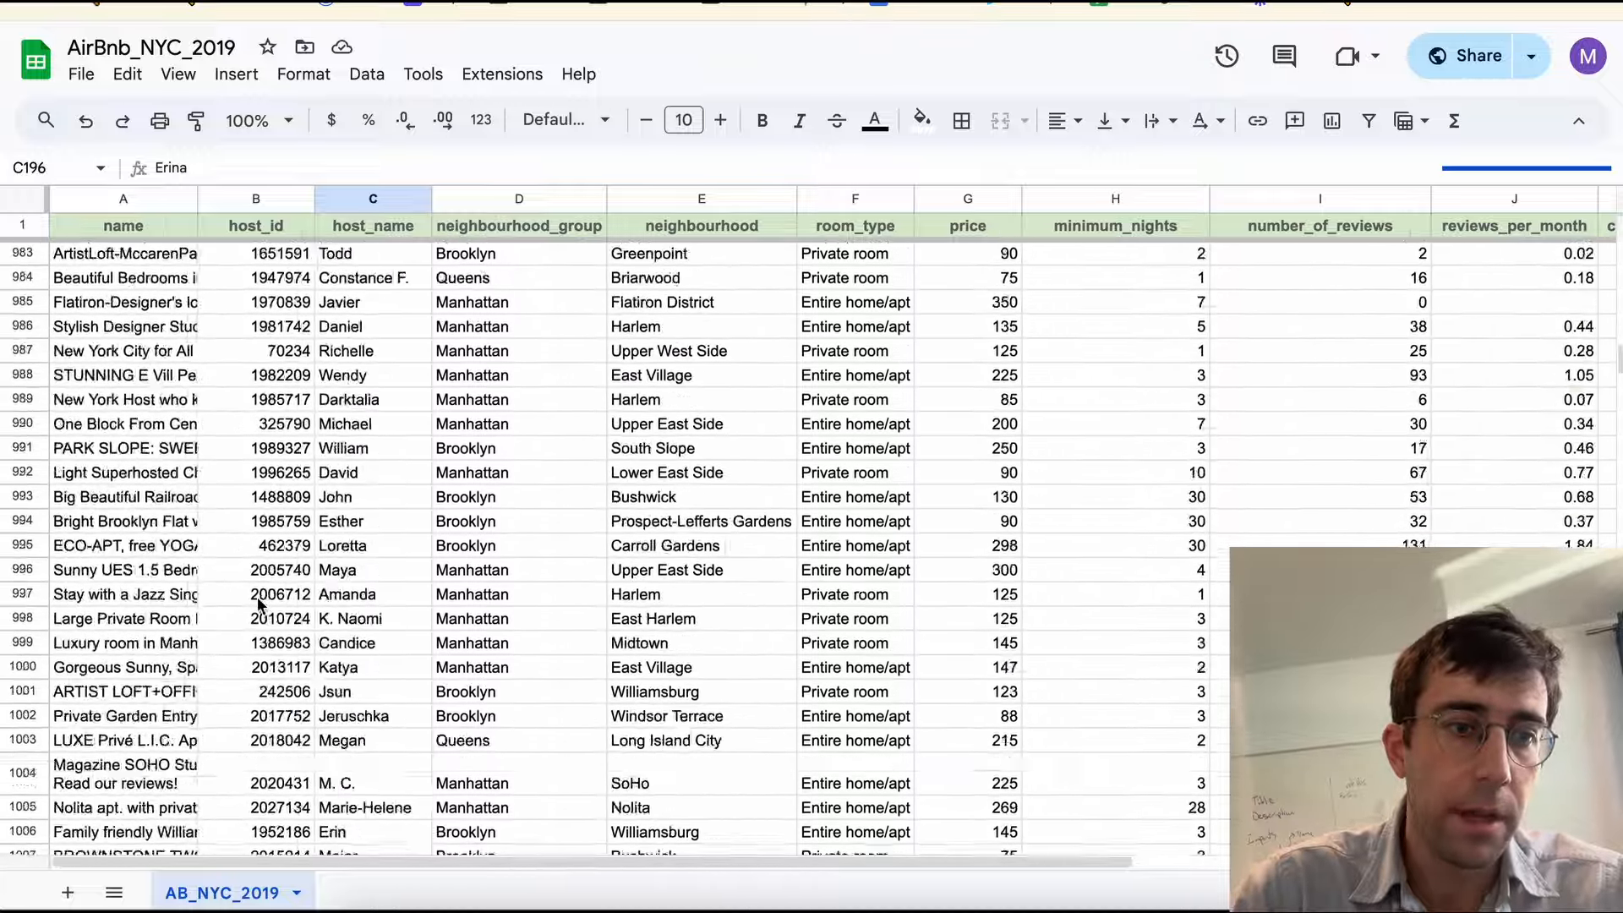
scroll(259, 605, "up", 20)
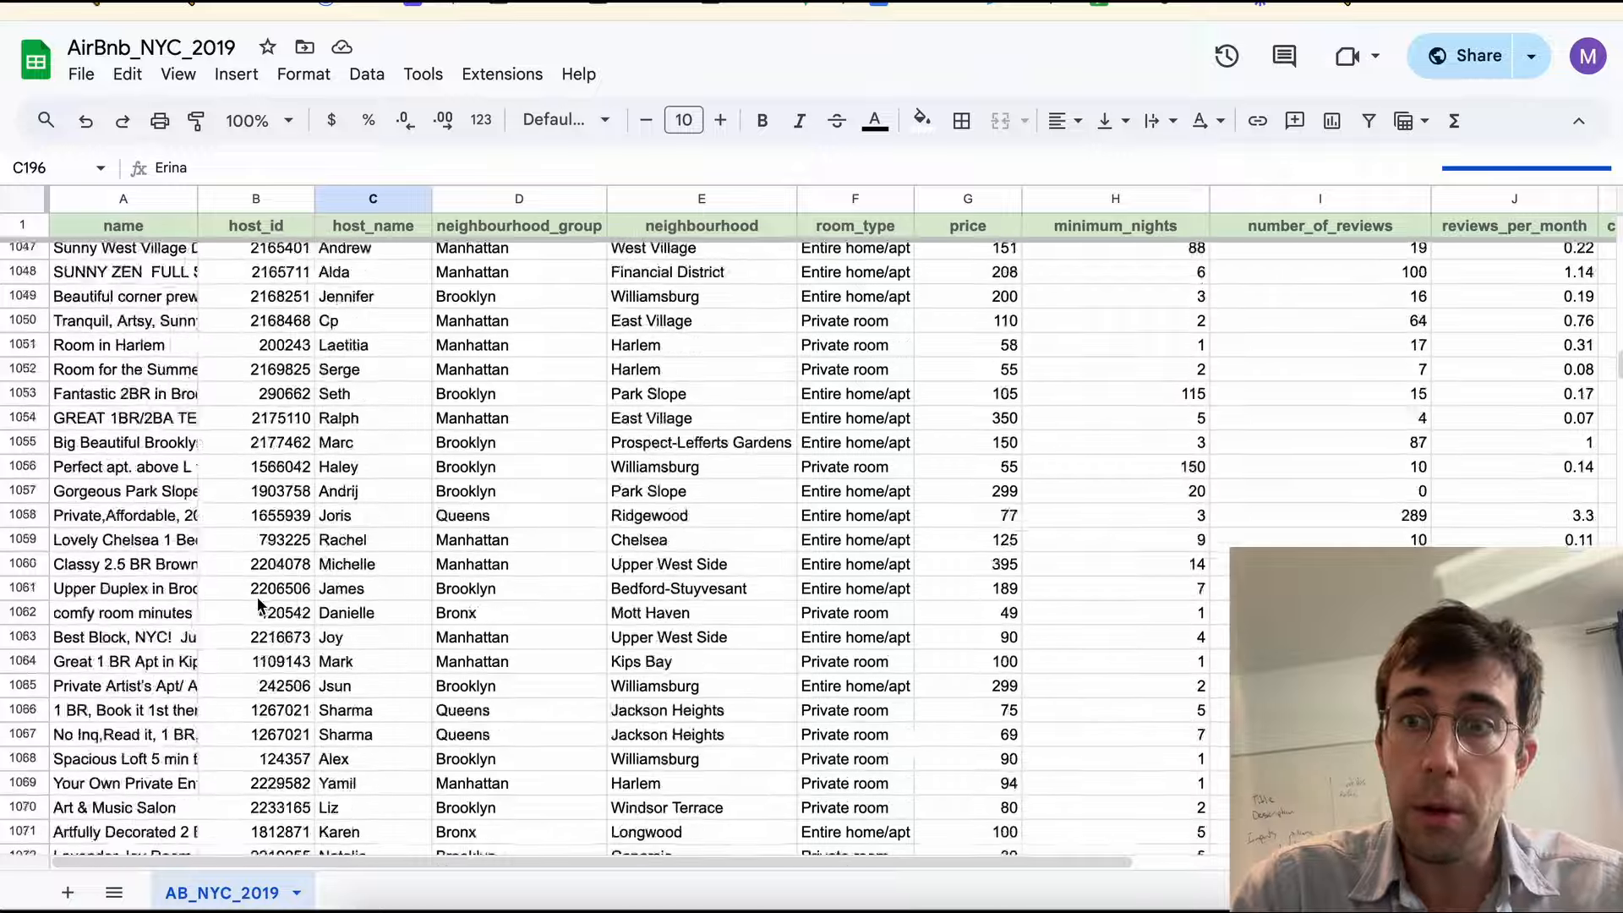
scroll(259, 605, "up", 20)
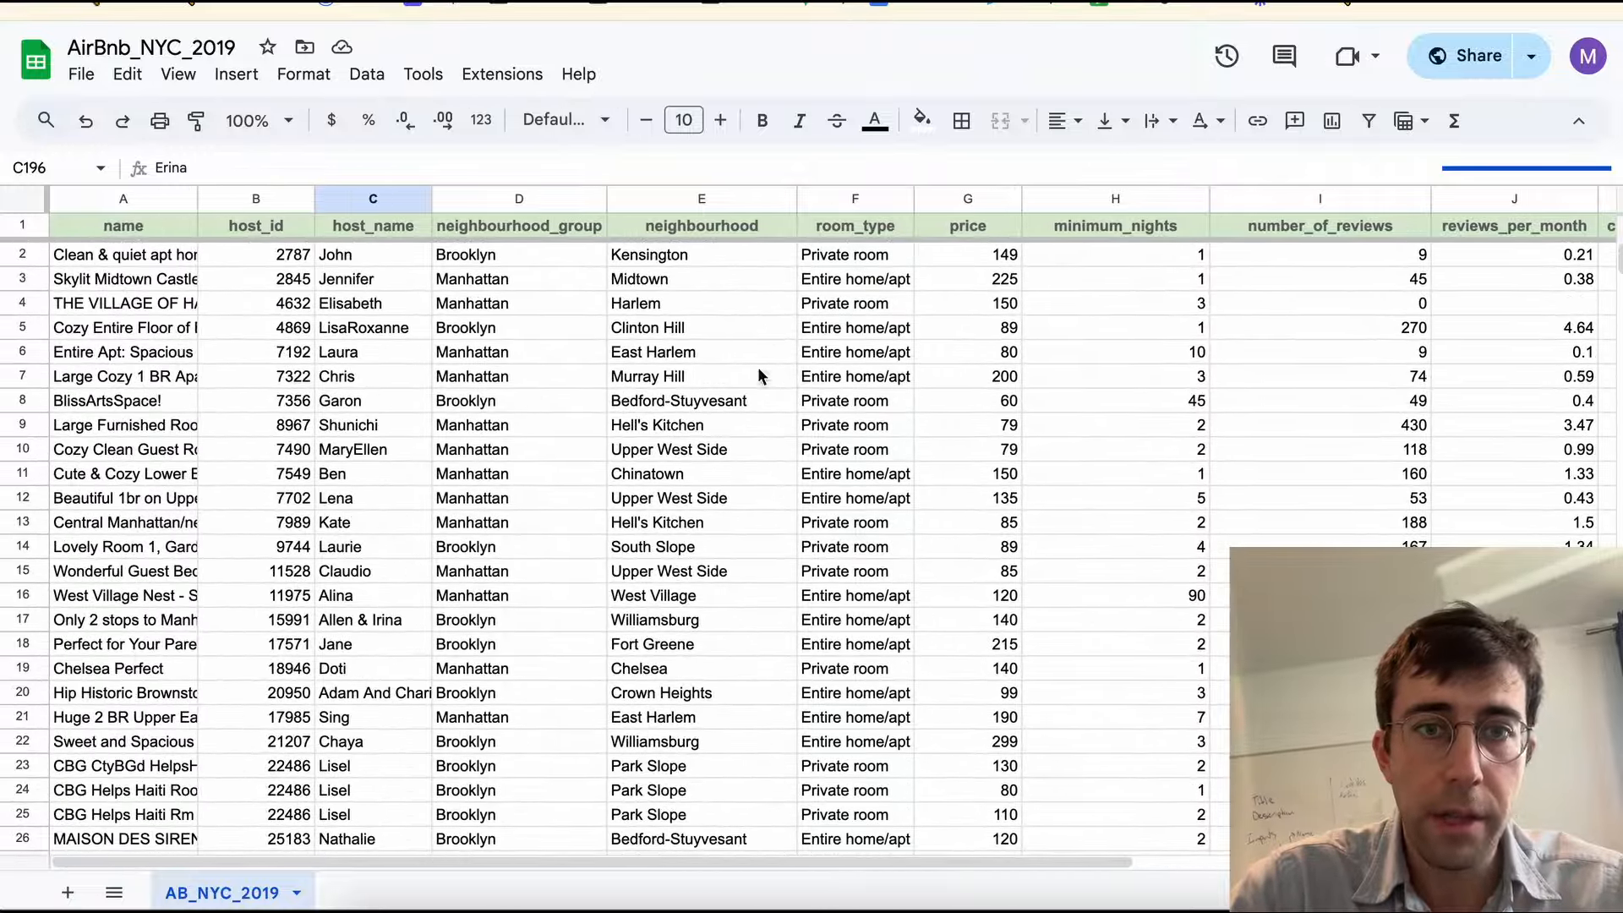
scroll(611, 325, "right", 8)
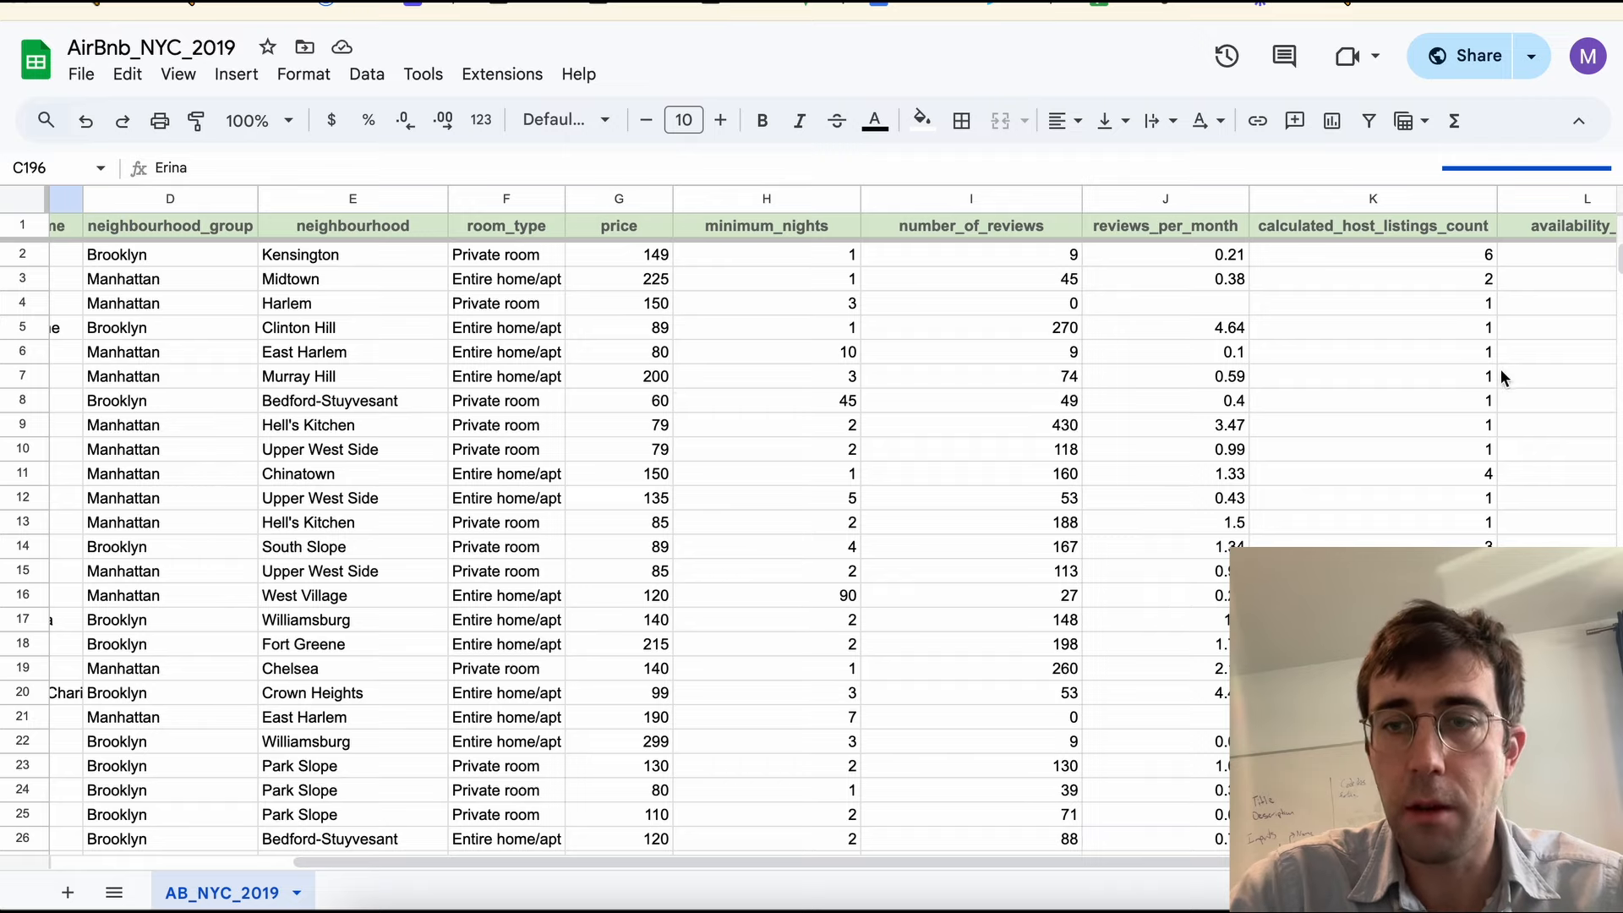
scroll(1171, 429, "left", 8)
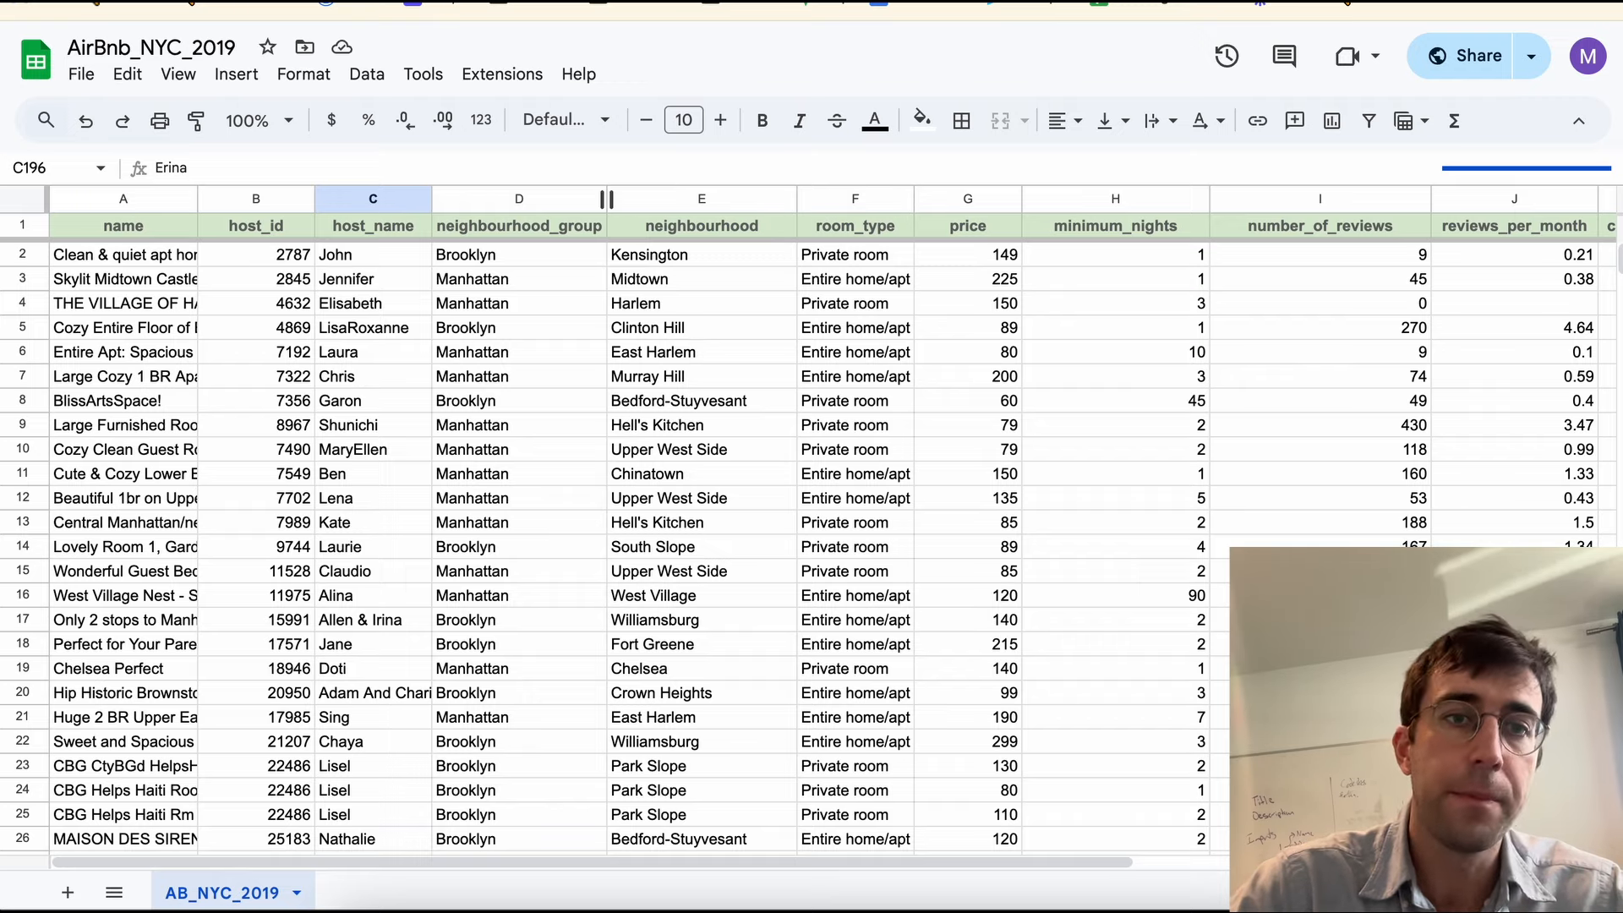
Step: Switch to Pickaxe and create a new Chat bot that uses the Claude-3-5-sonnet model
key("ctrl+Tab")
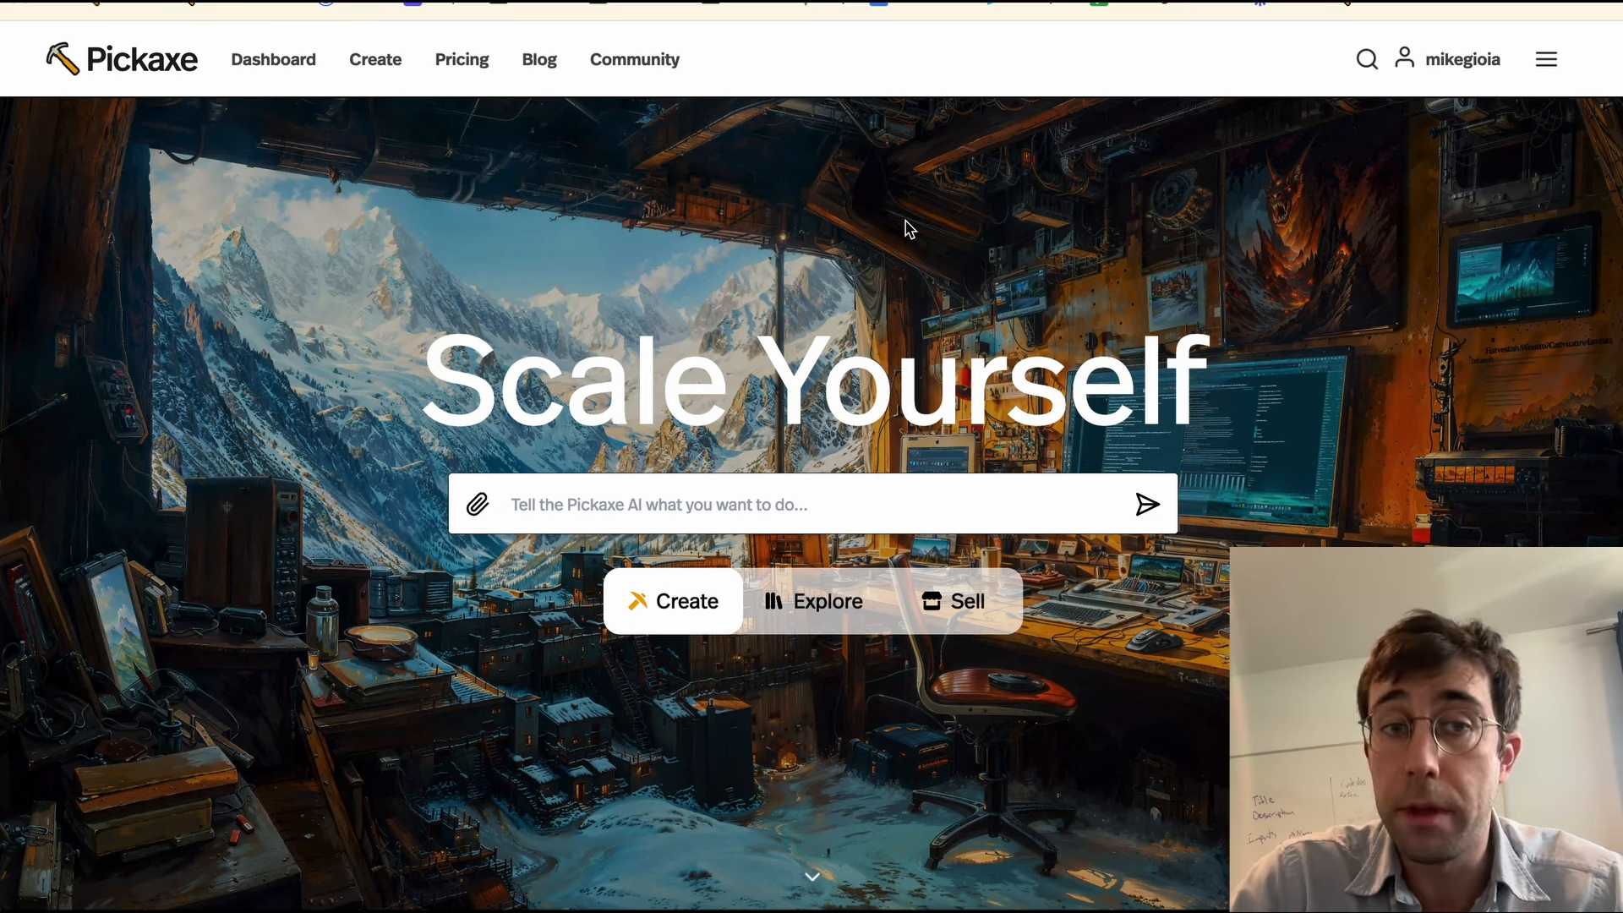
left_click(366, 68)
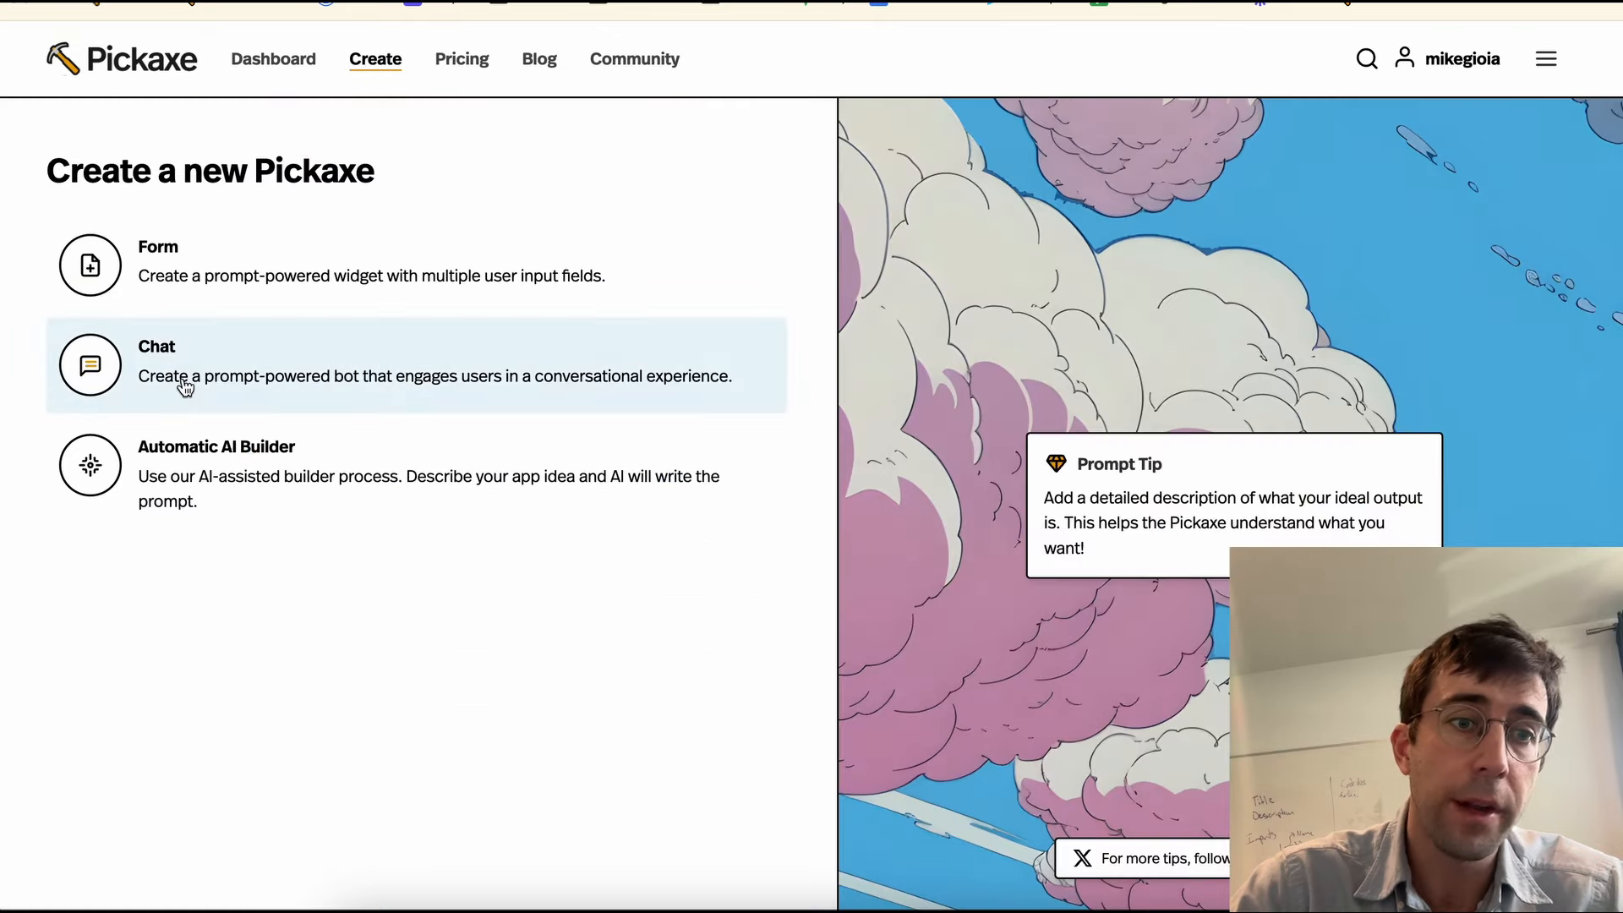
left_click(187, 386)
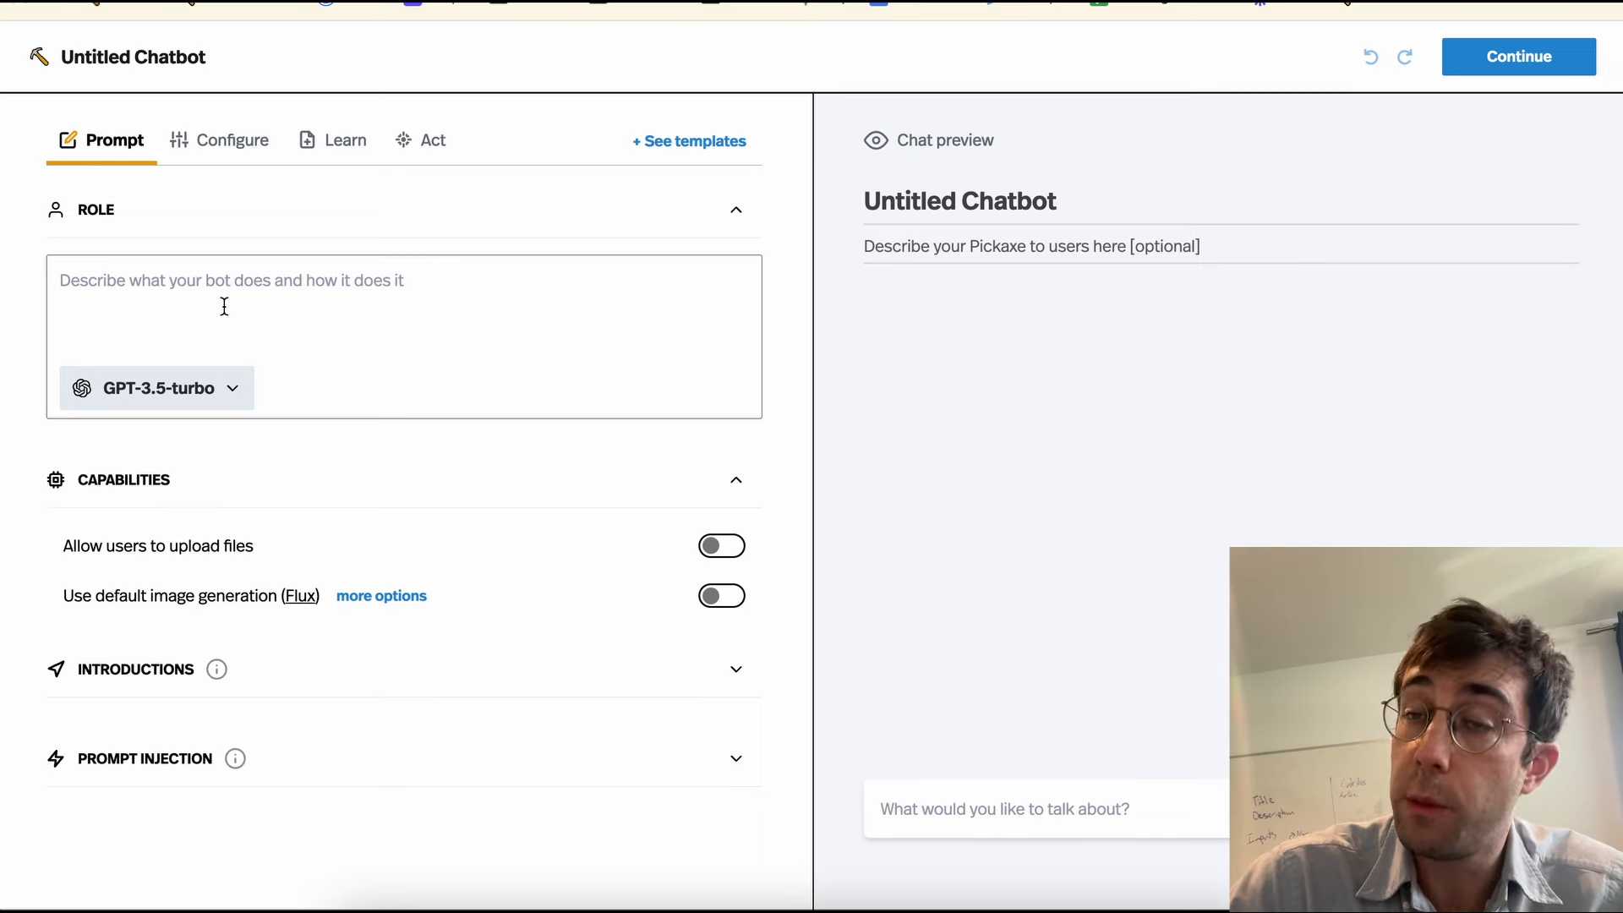
left_click(214, 388)
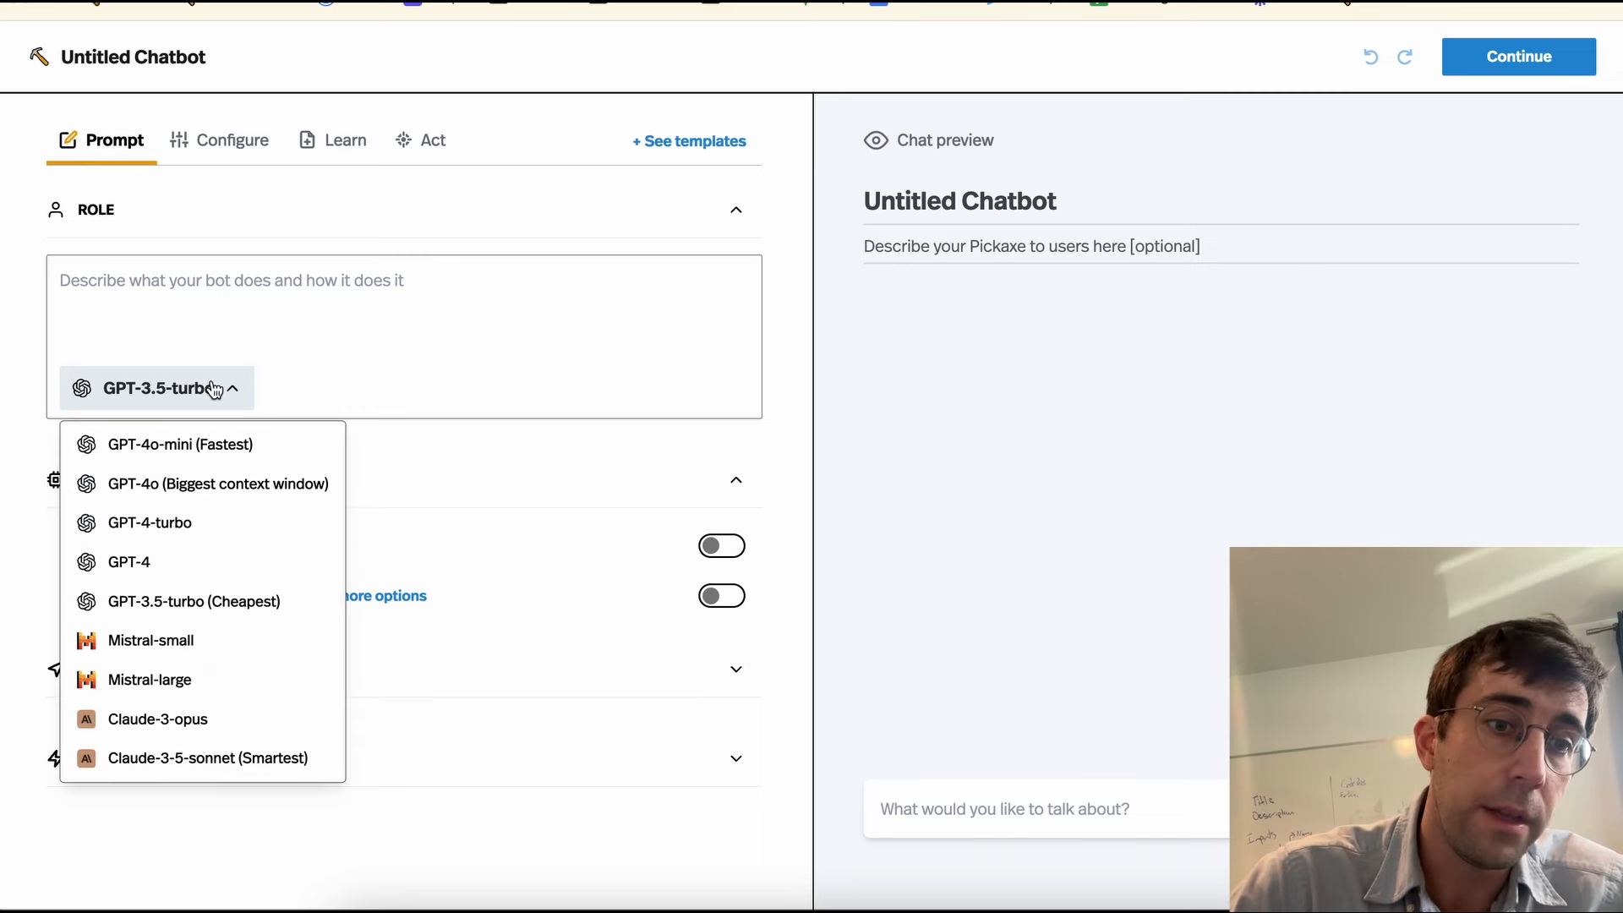
left_click(155, 761)
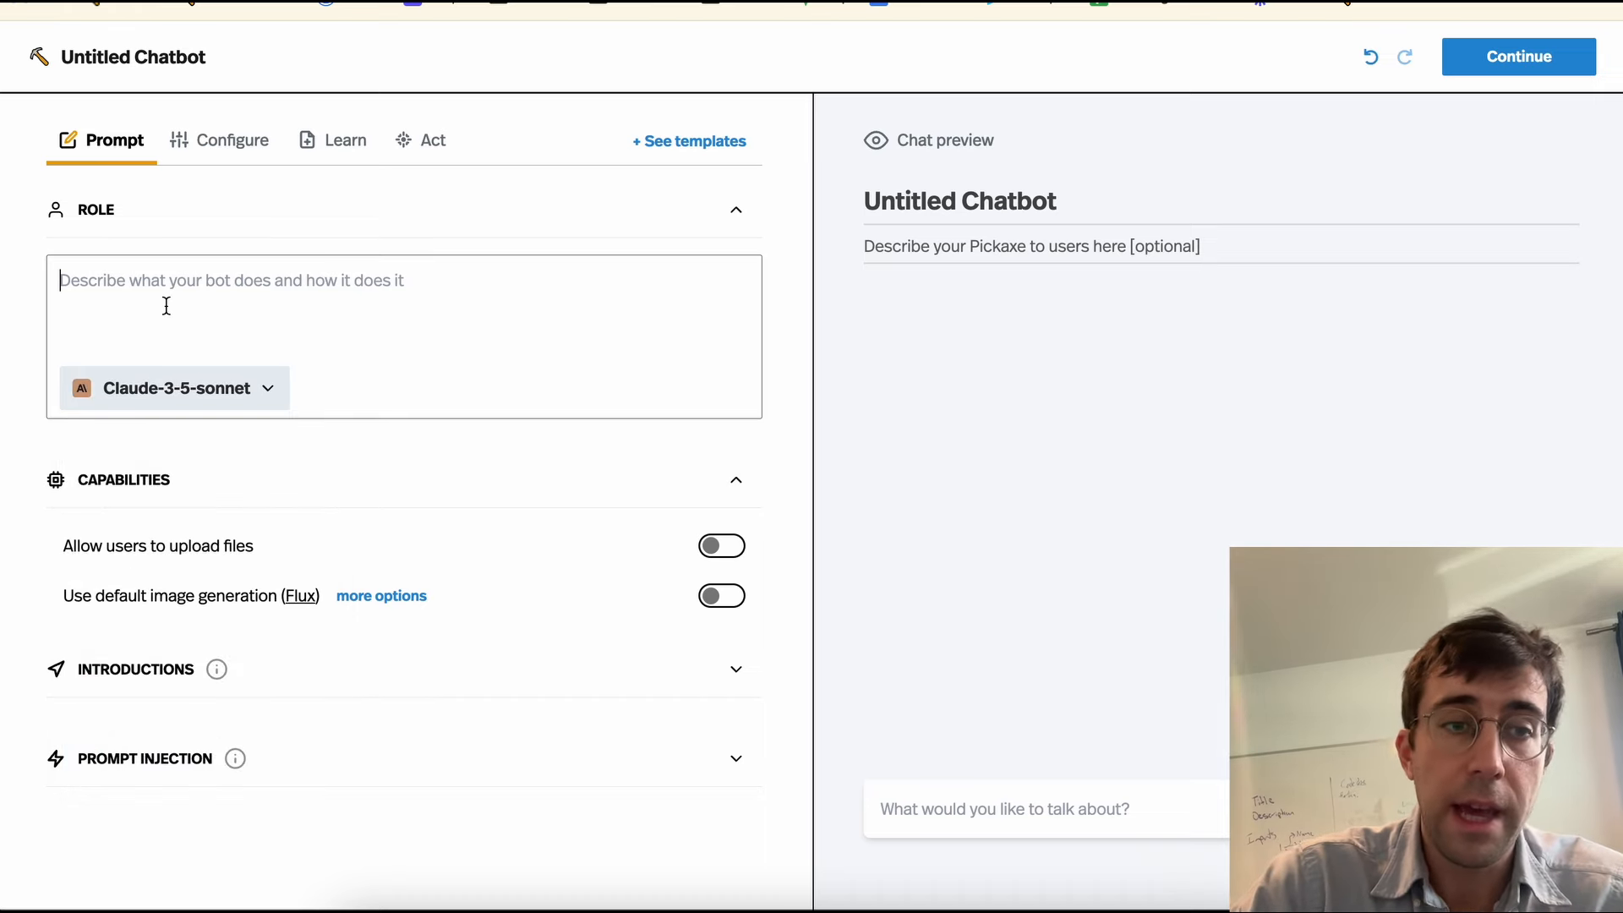
Step: Enter the bot's role as "You are a helpful assistant. You help the user find good AirBnbs in New York city."
type("Yo")
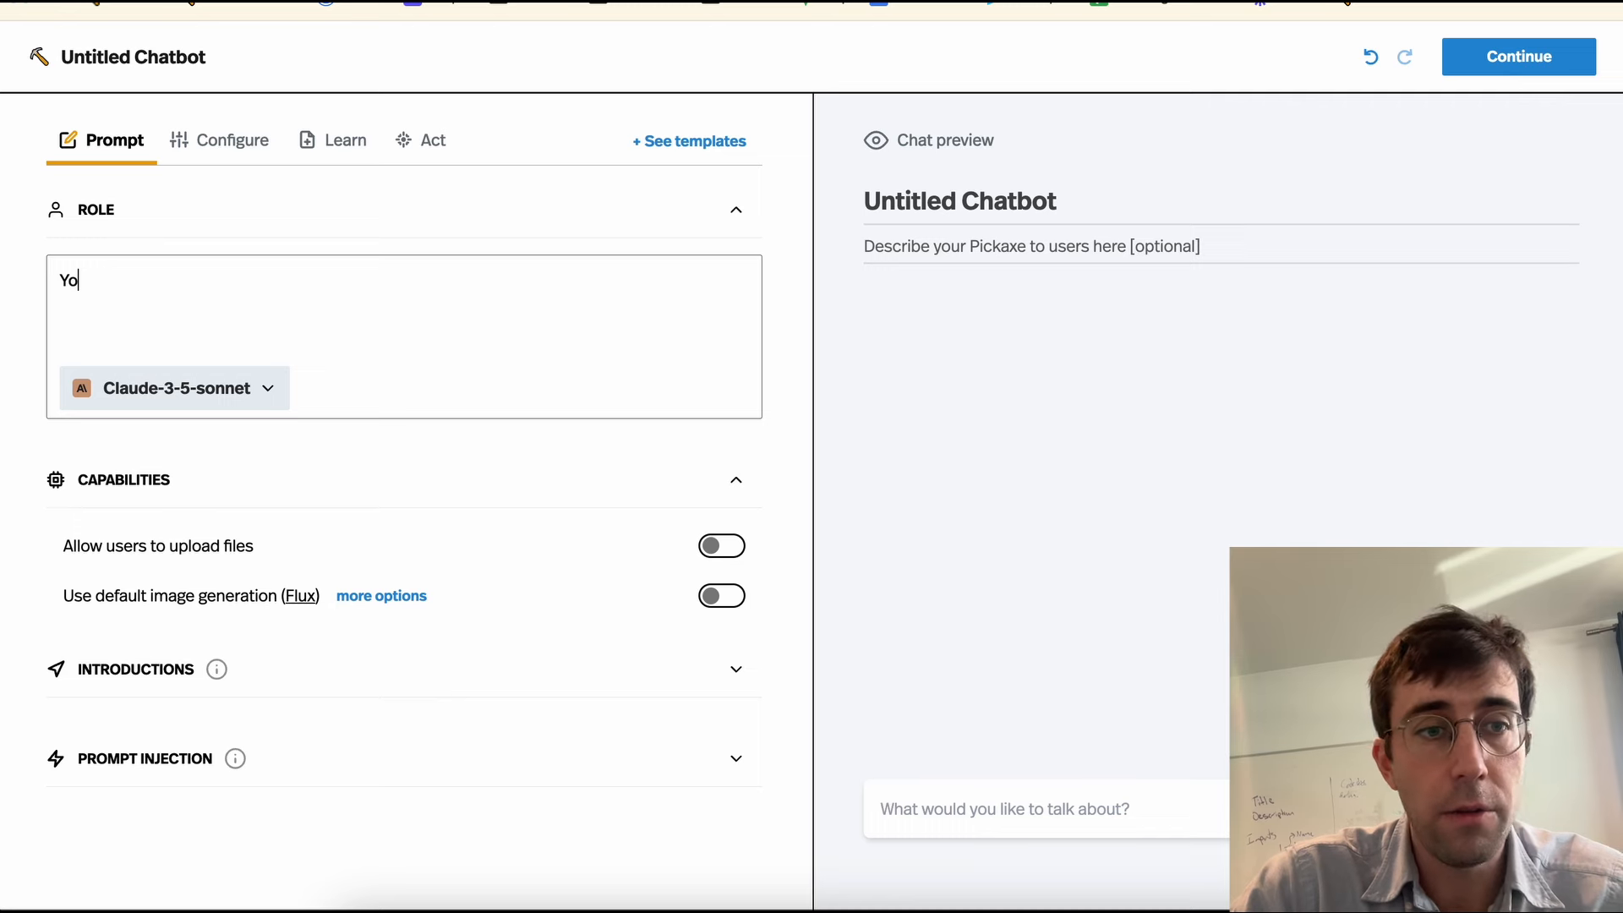
type("u a re a helpful a")
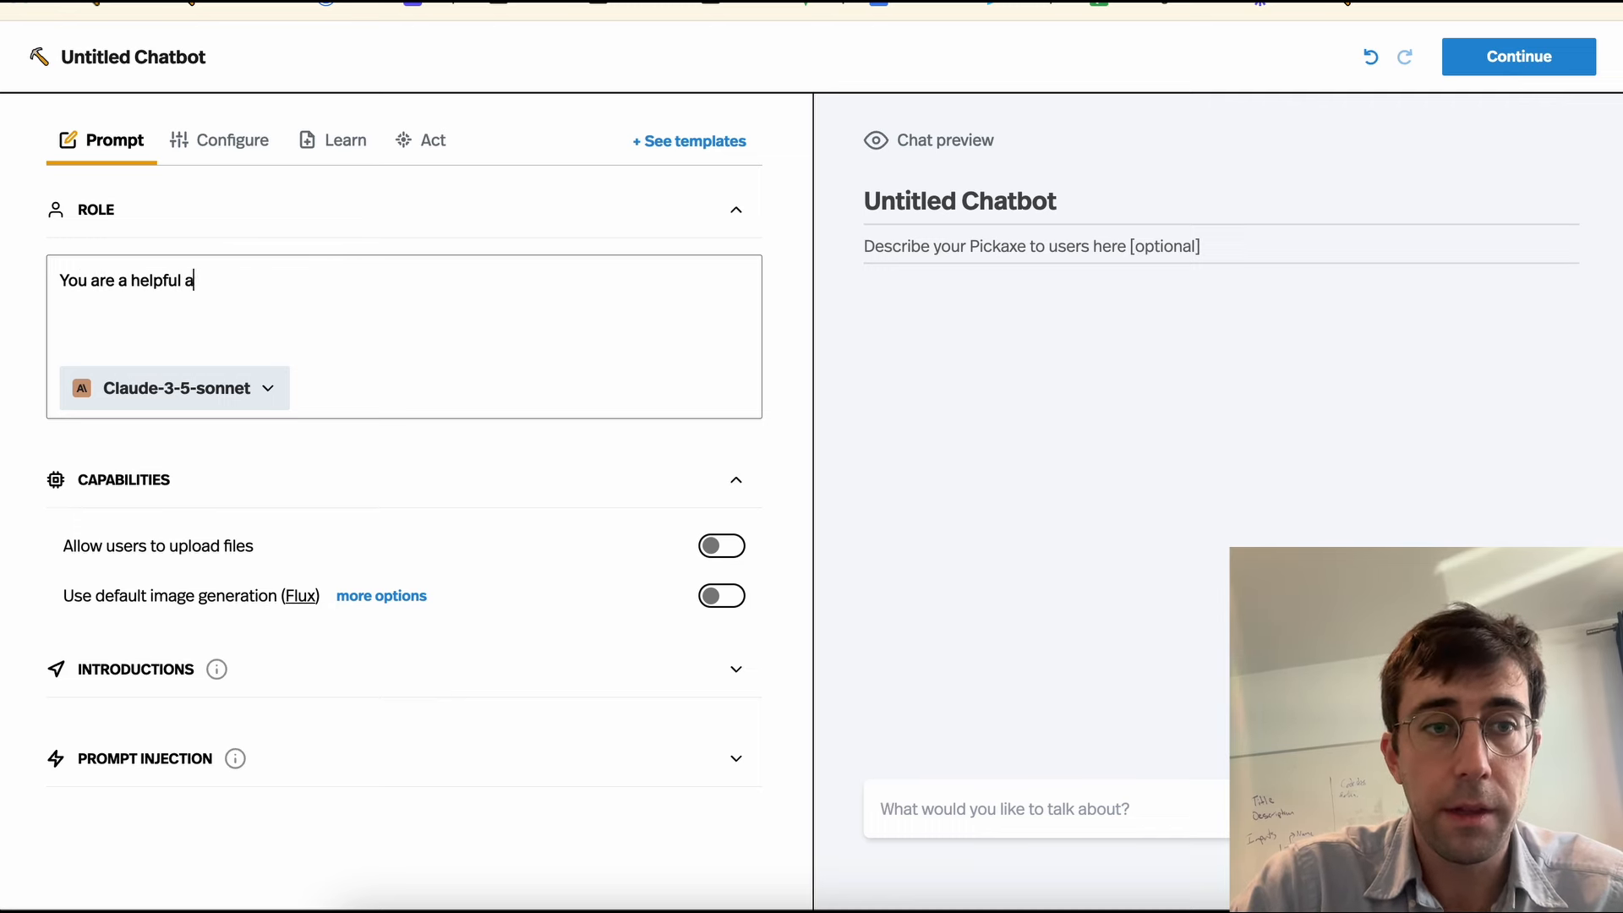
type("ssistant. You hel")
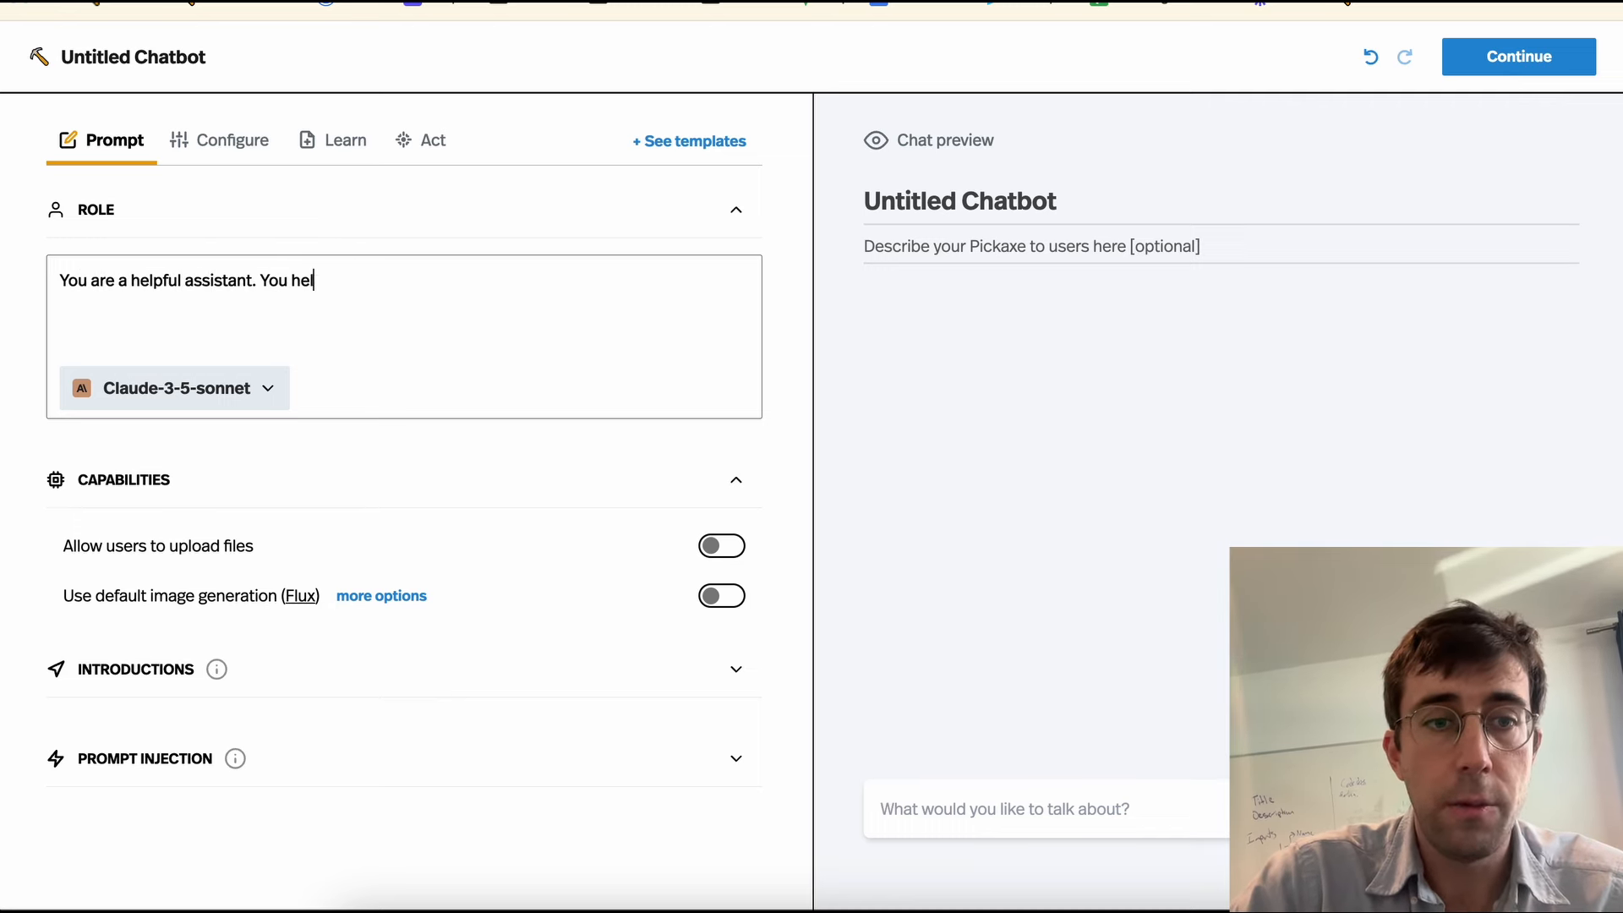
type("p the user find g")
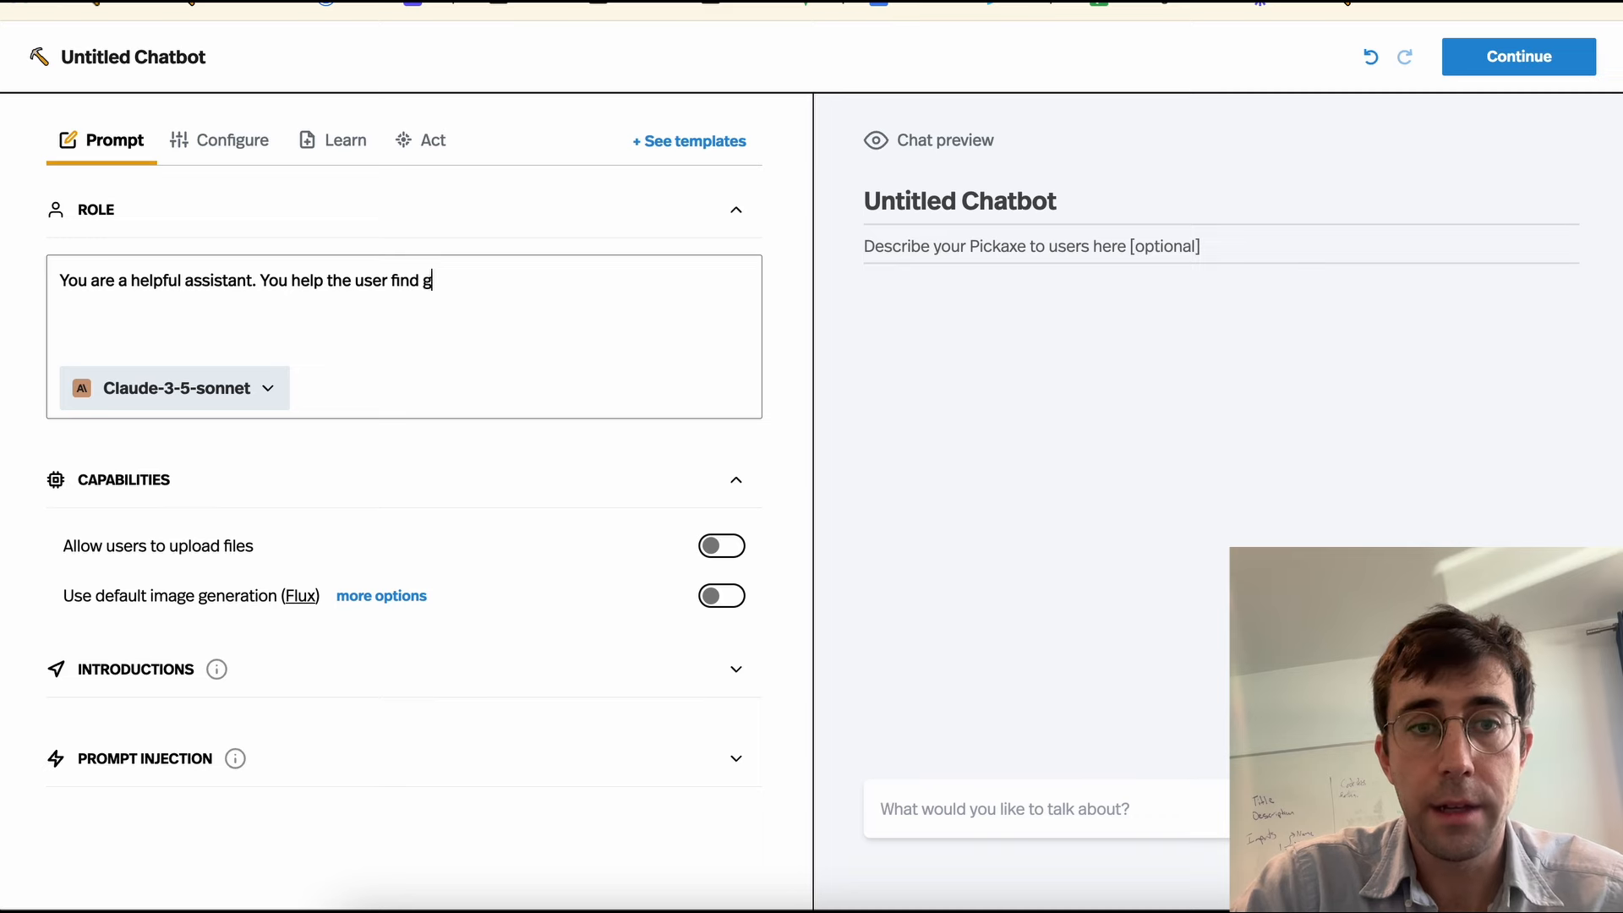
type("ood Ai")
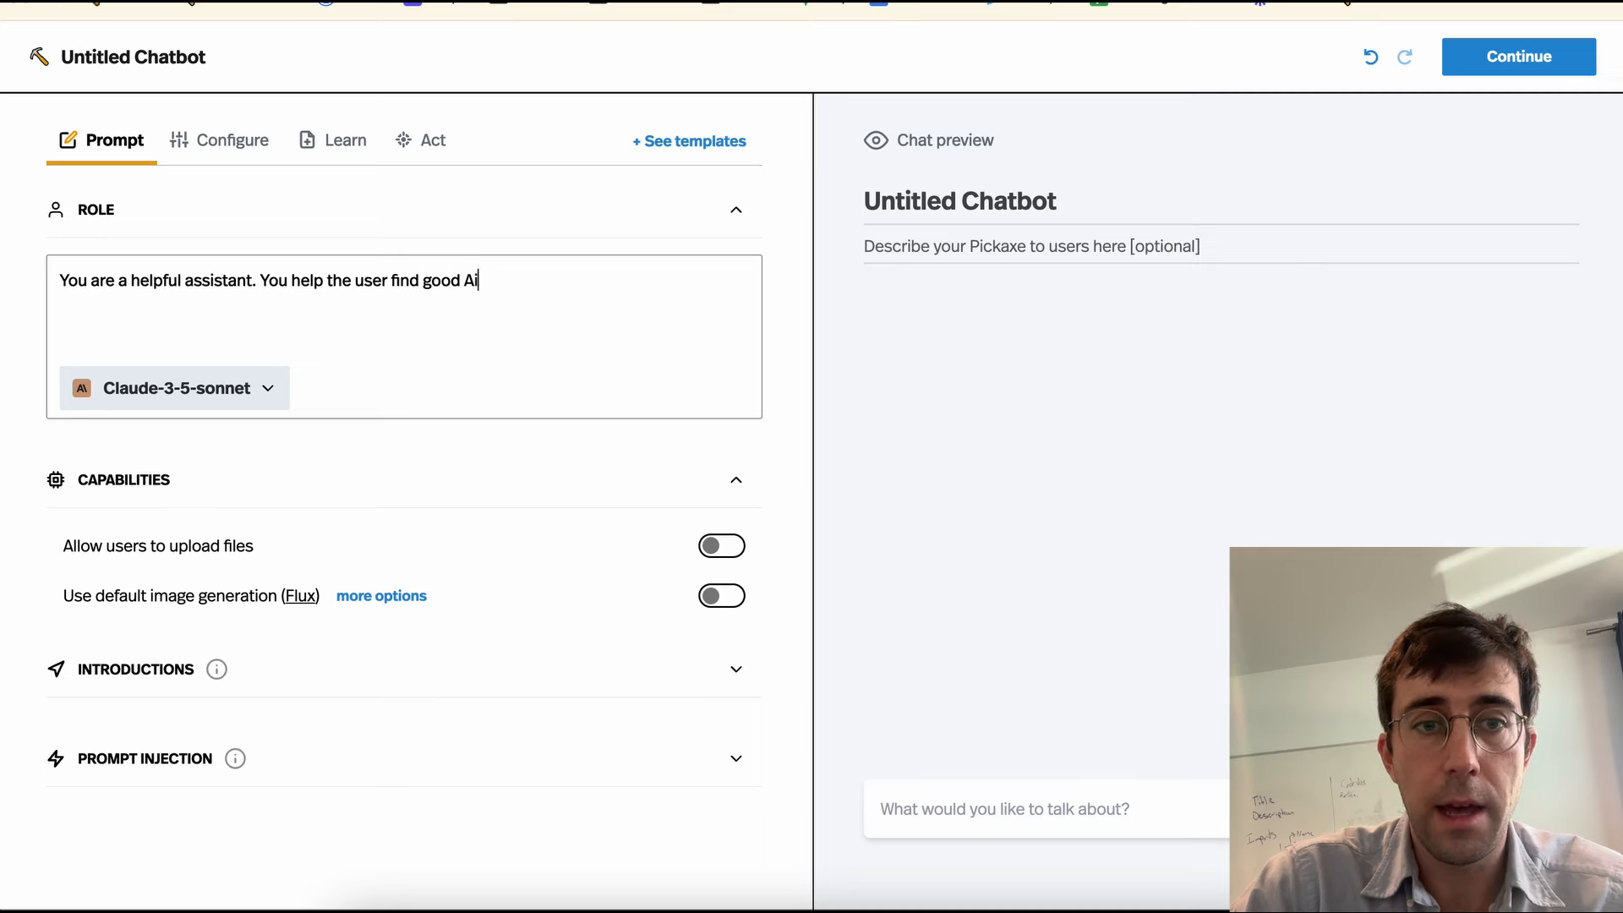
type("rBnbs in ")
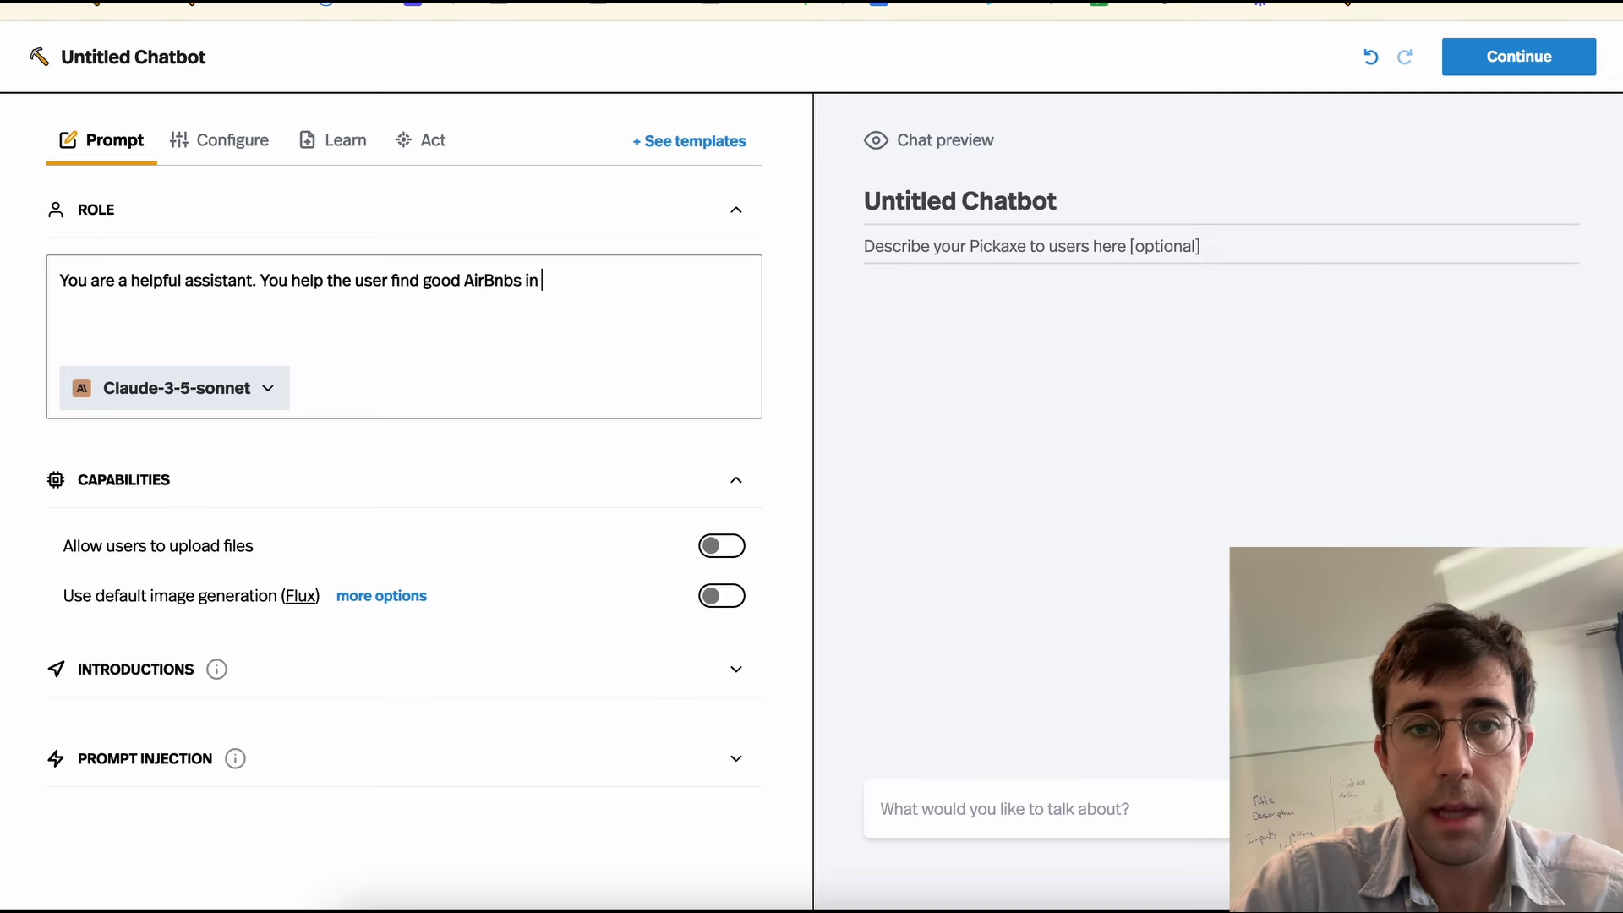
type("New Yo")
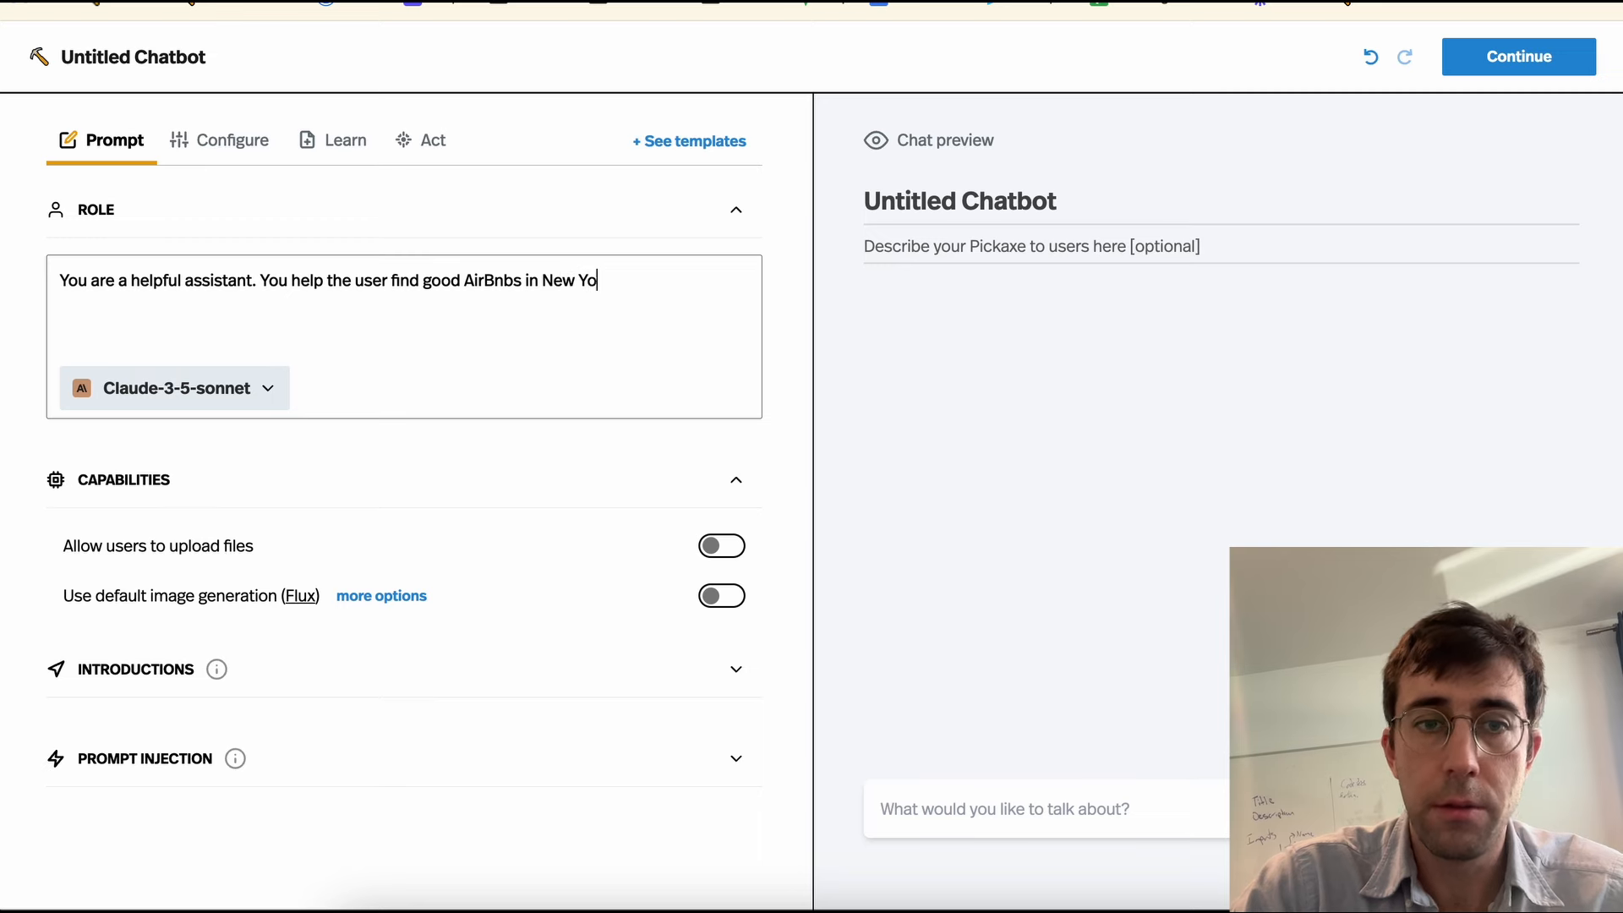
type("rk city.")
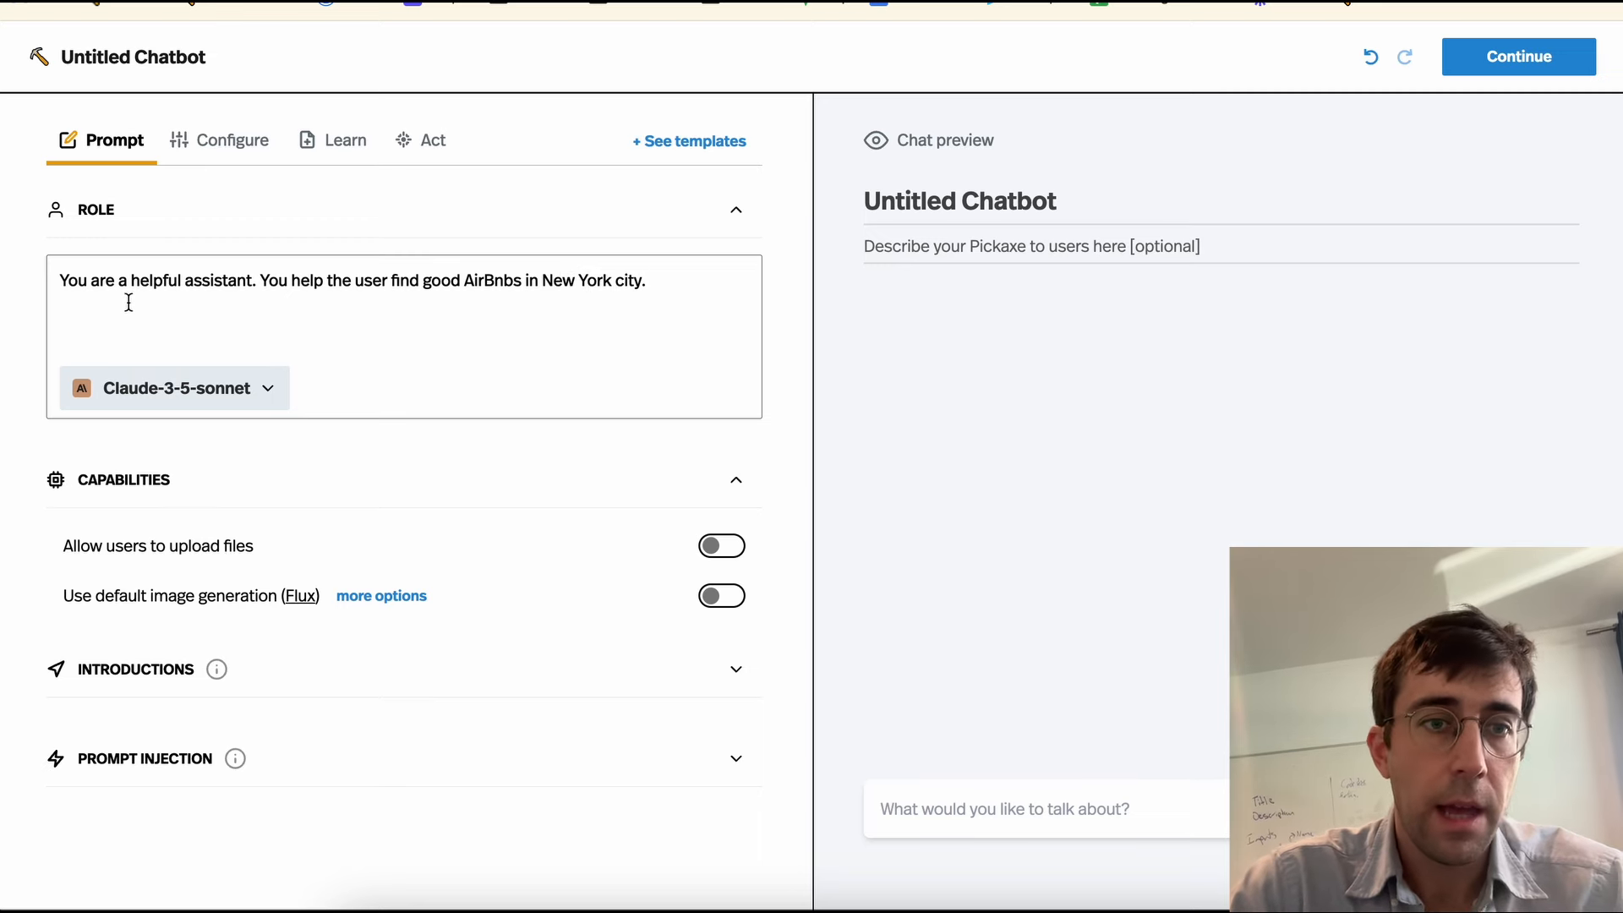
Step: Upload "A_AirBnb_NYC_2019 - AB_NYC_2019.csv" from Downloads to the chatbot's knowledge base
left_click(342, 146)
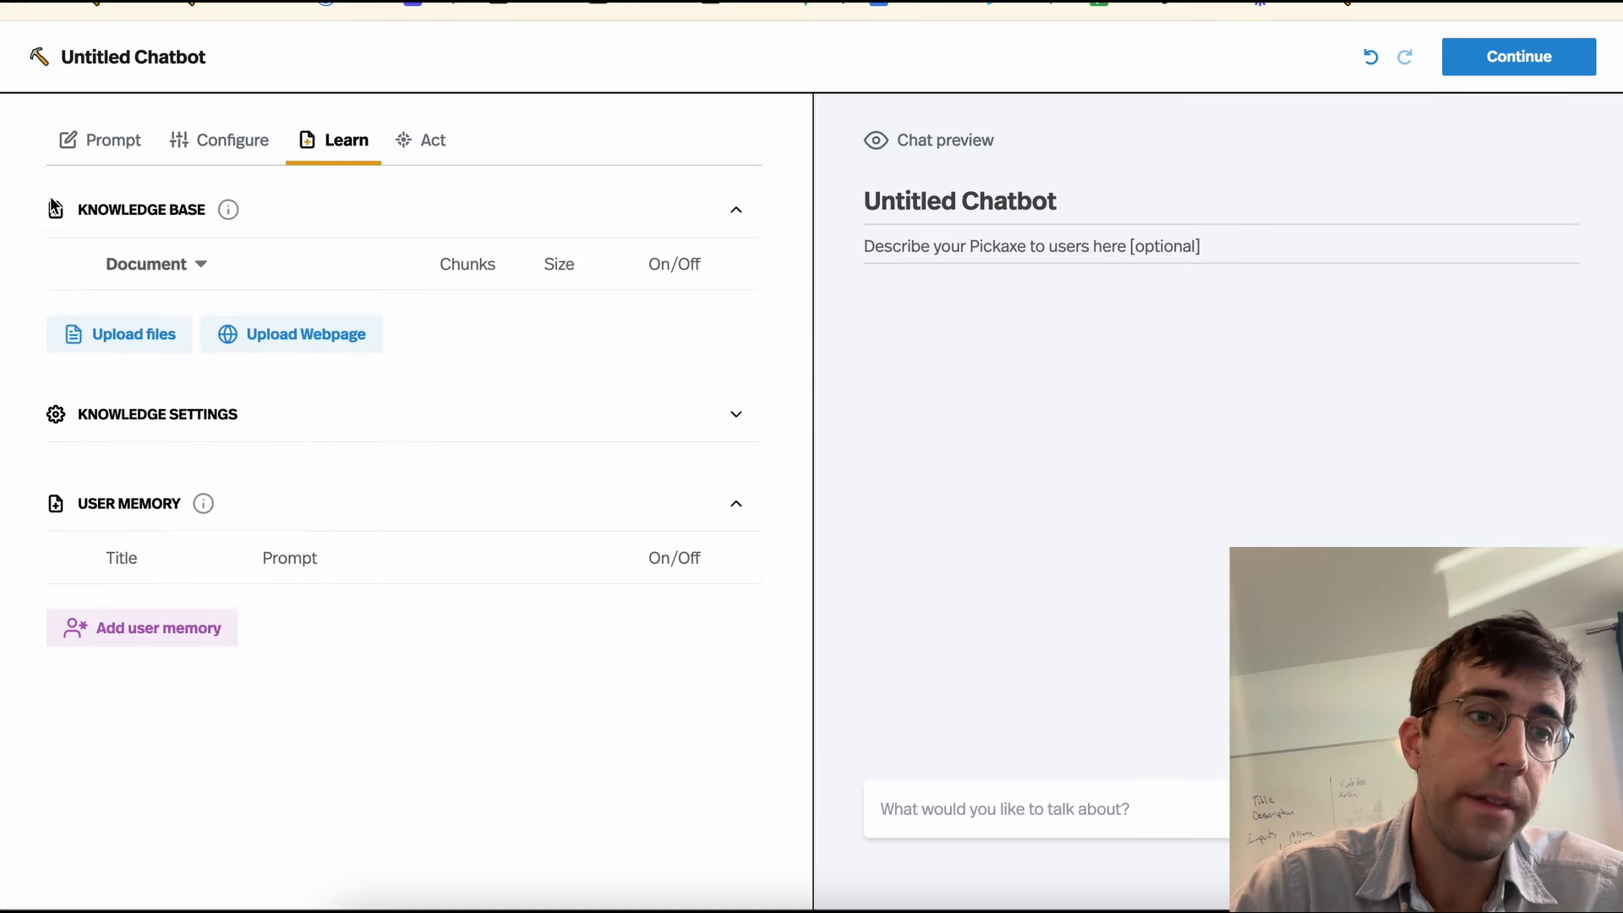
mouse_move(228, 209)
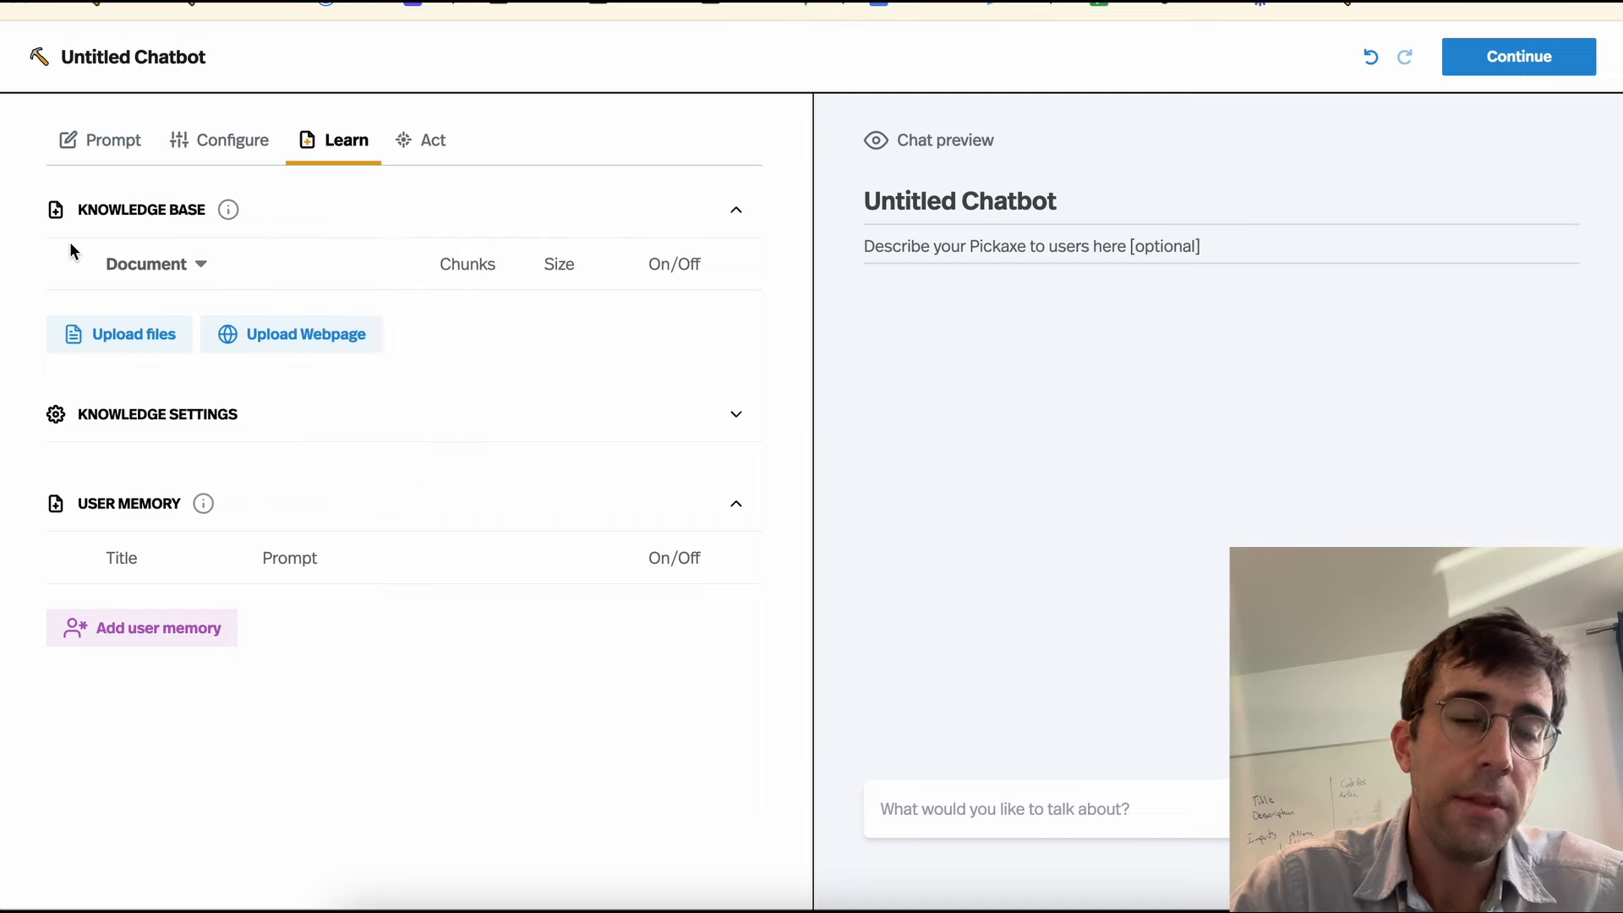
left_click(101, 348)
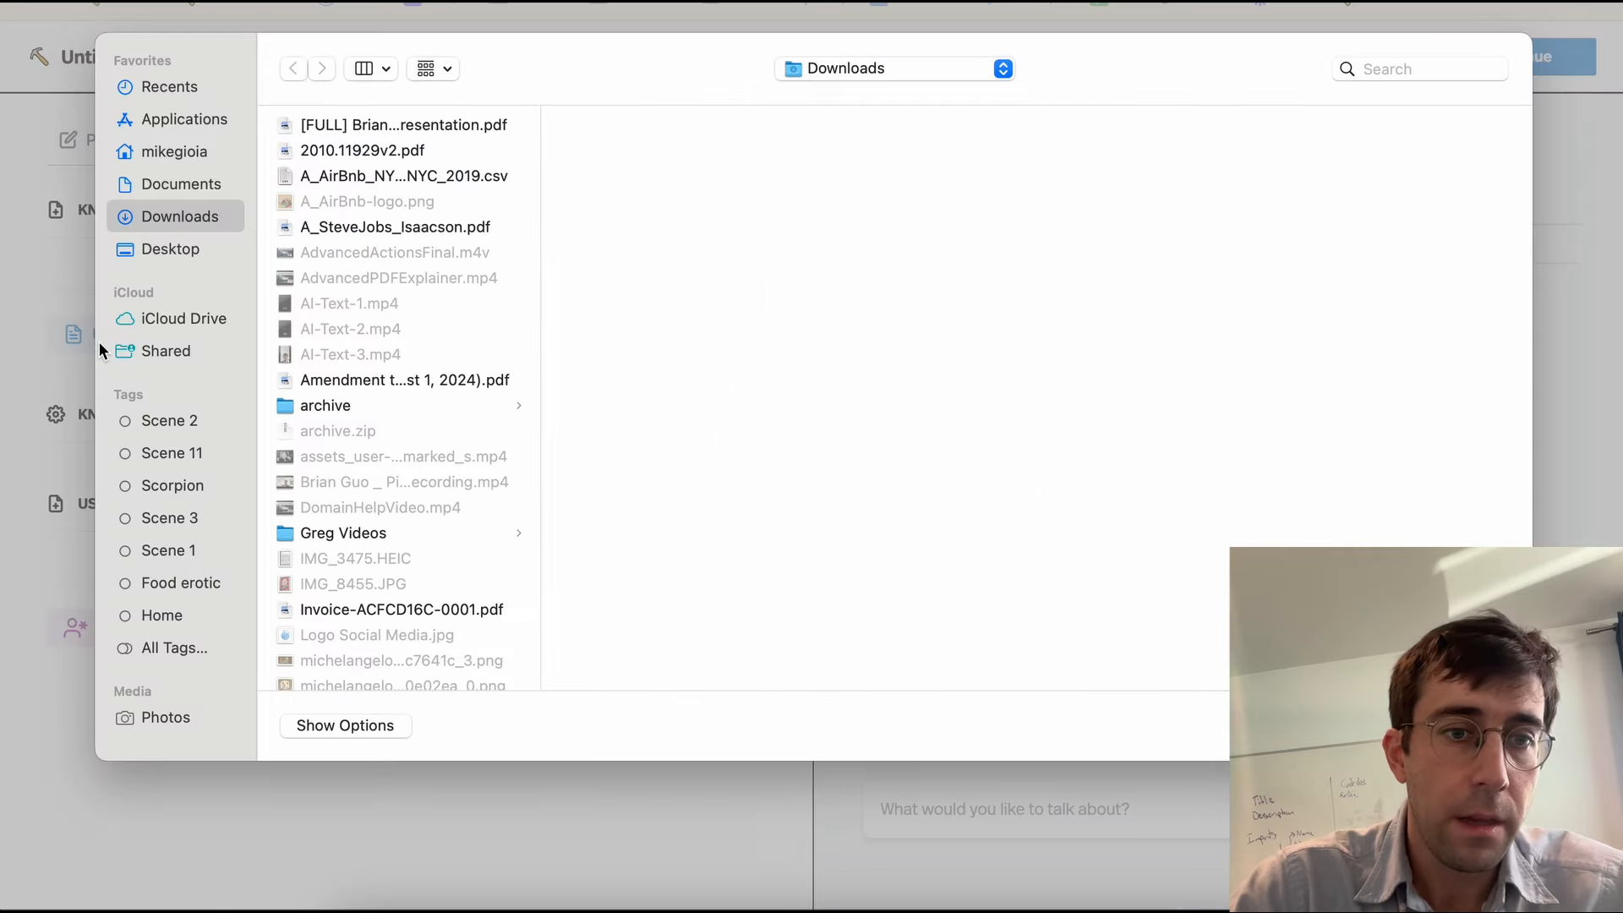
left_click(367, 177)
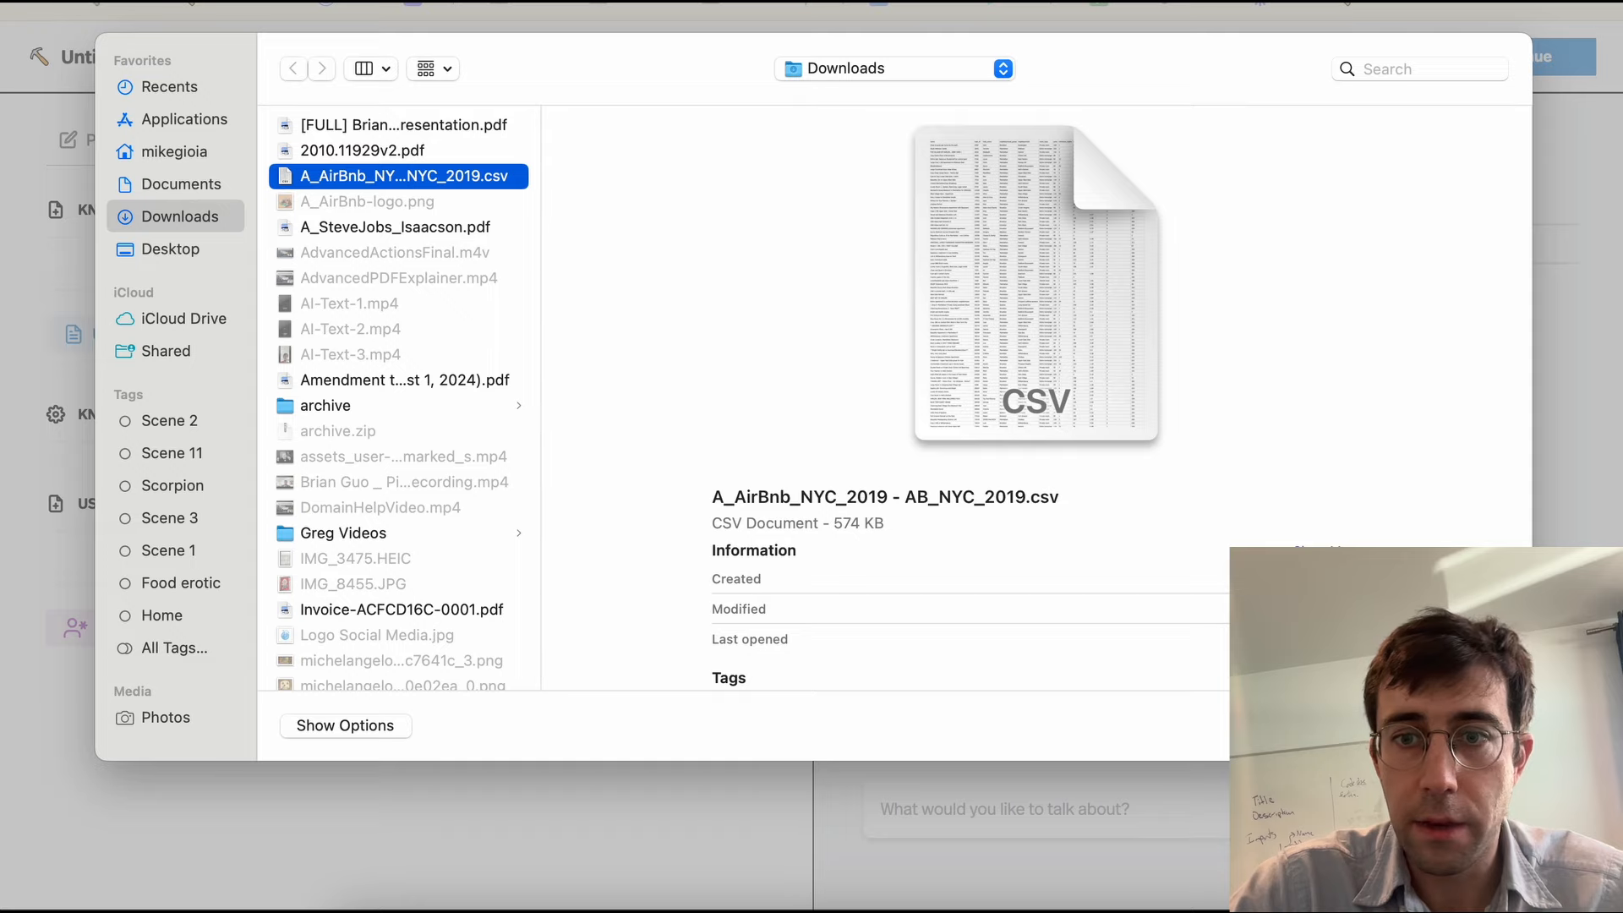
key("Return")
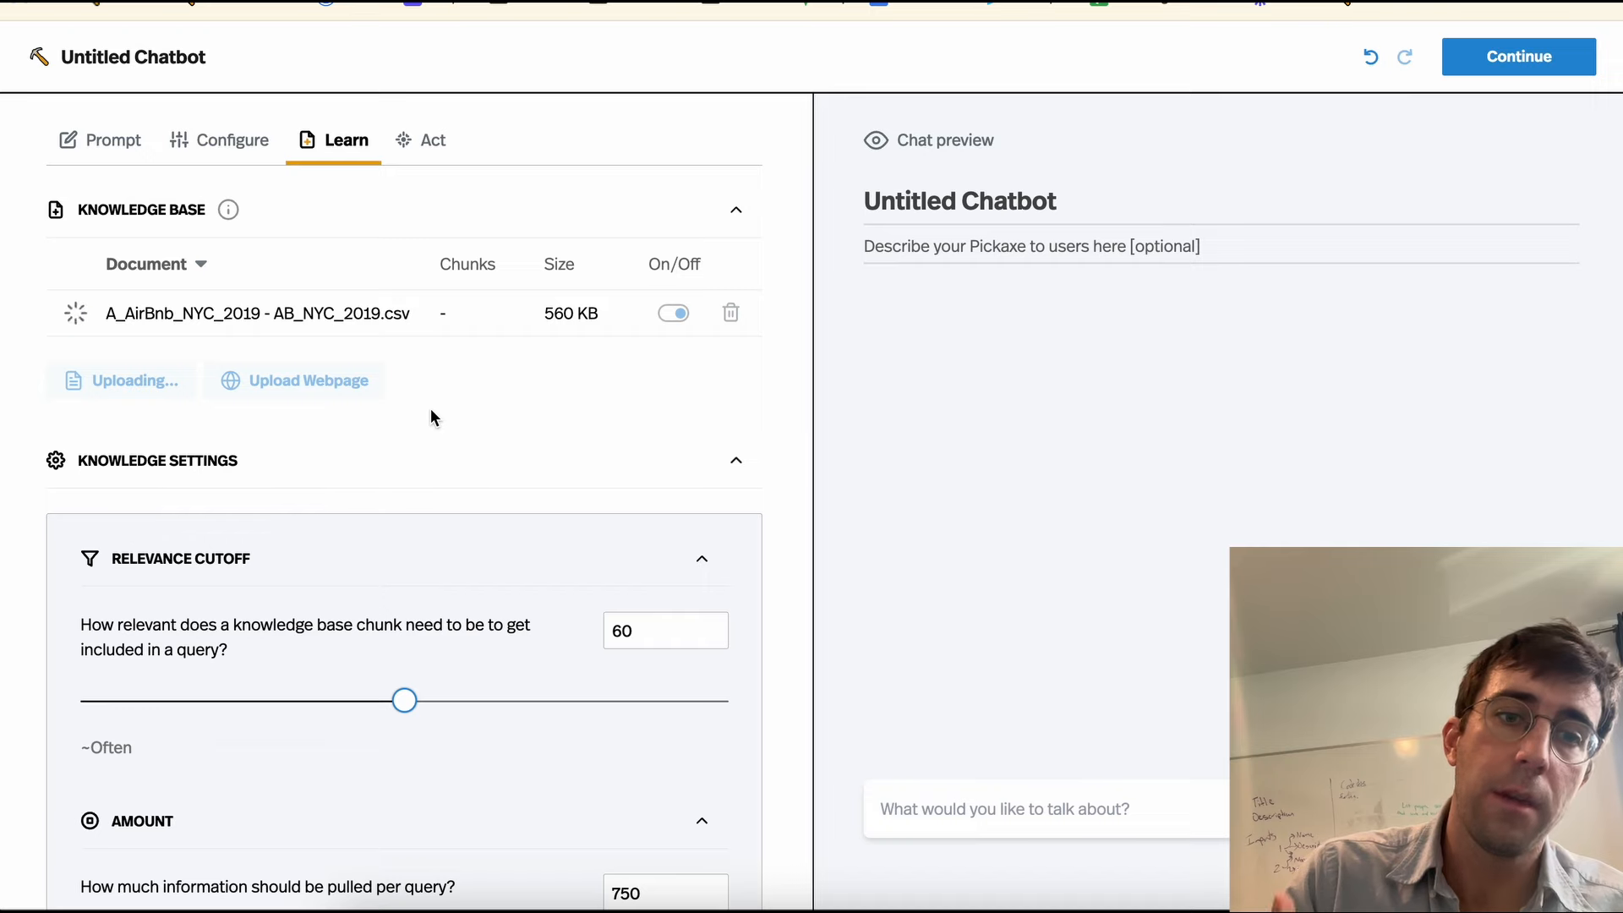
Step: Set the knowledge base relevance cutoff to 55 and the amount of information pulled per query to 499
scroll(431, 414, "down", 5)
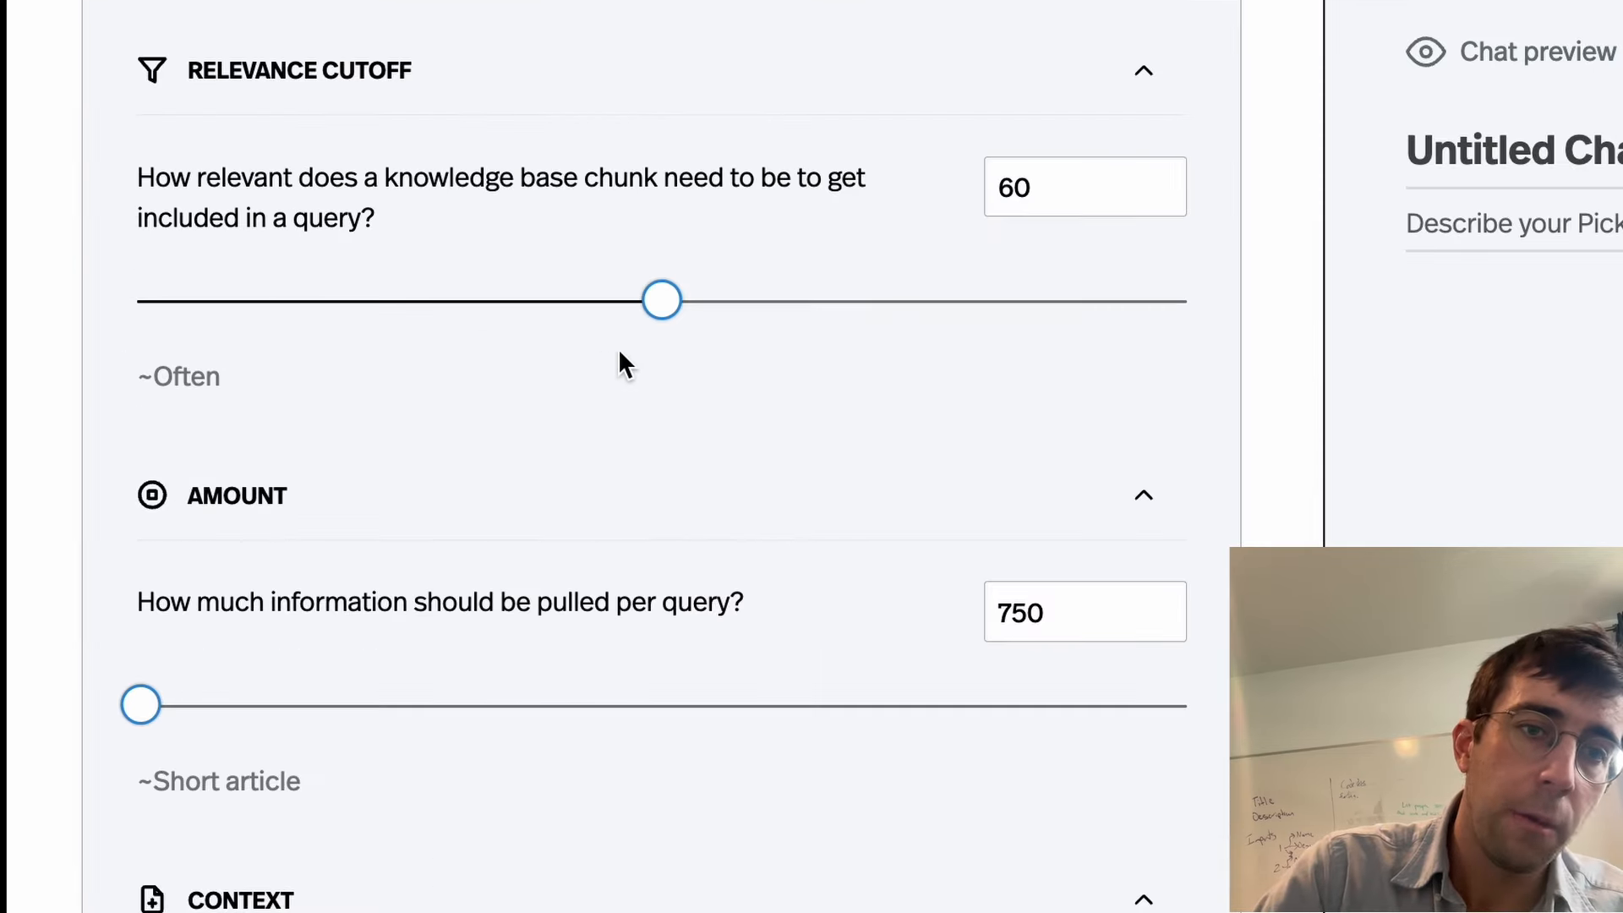
left_click_drag(658, 314, 597, 353)
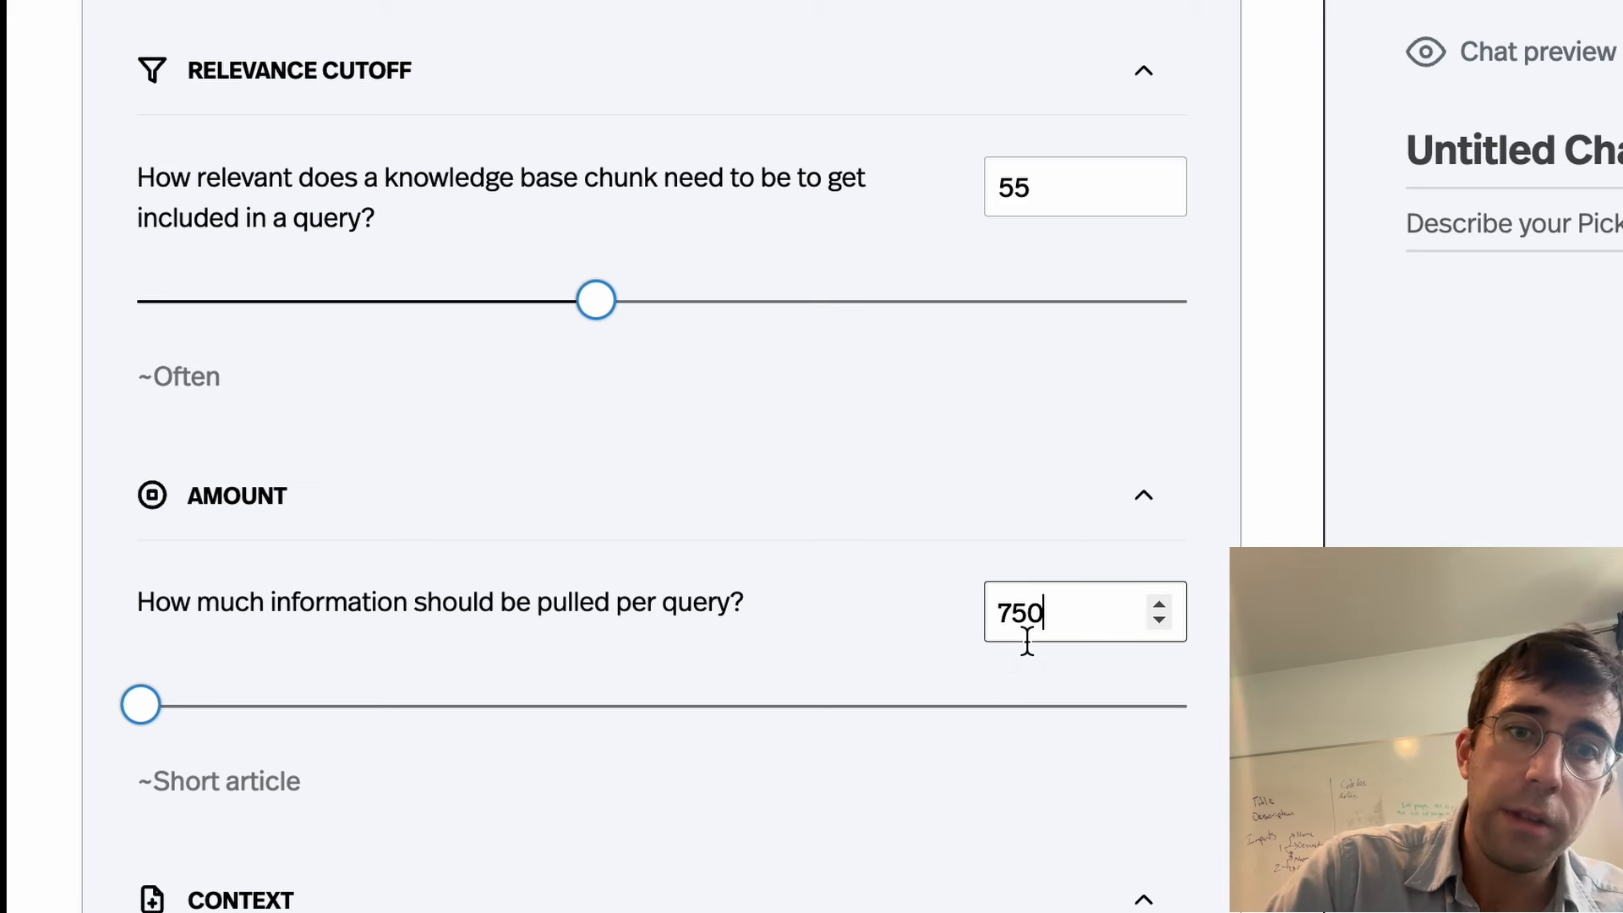
double_click(994, 597)
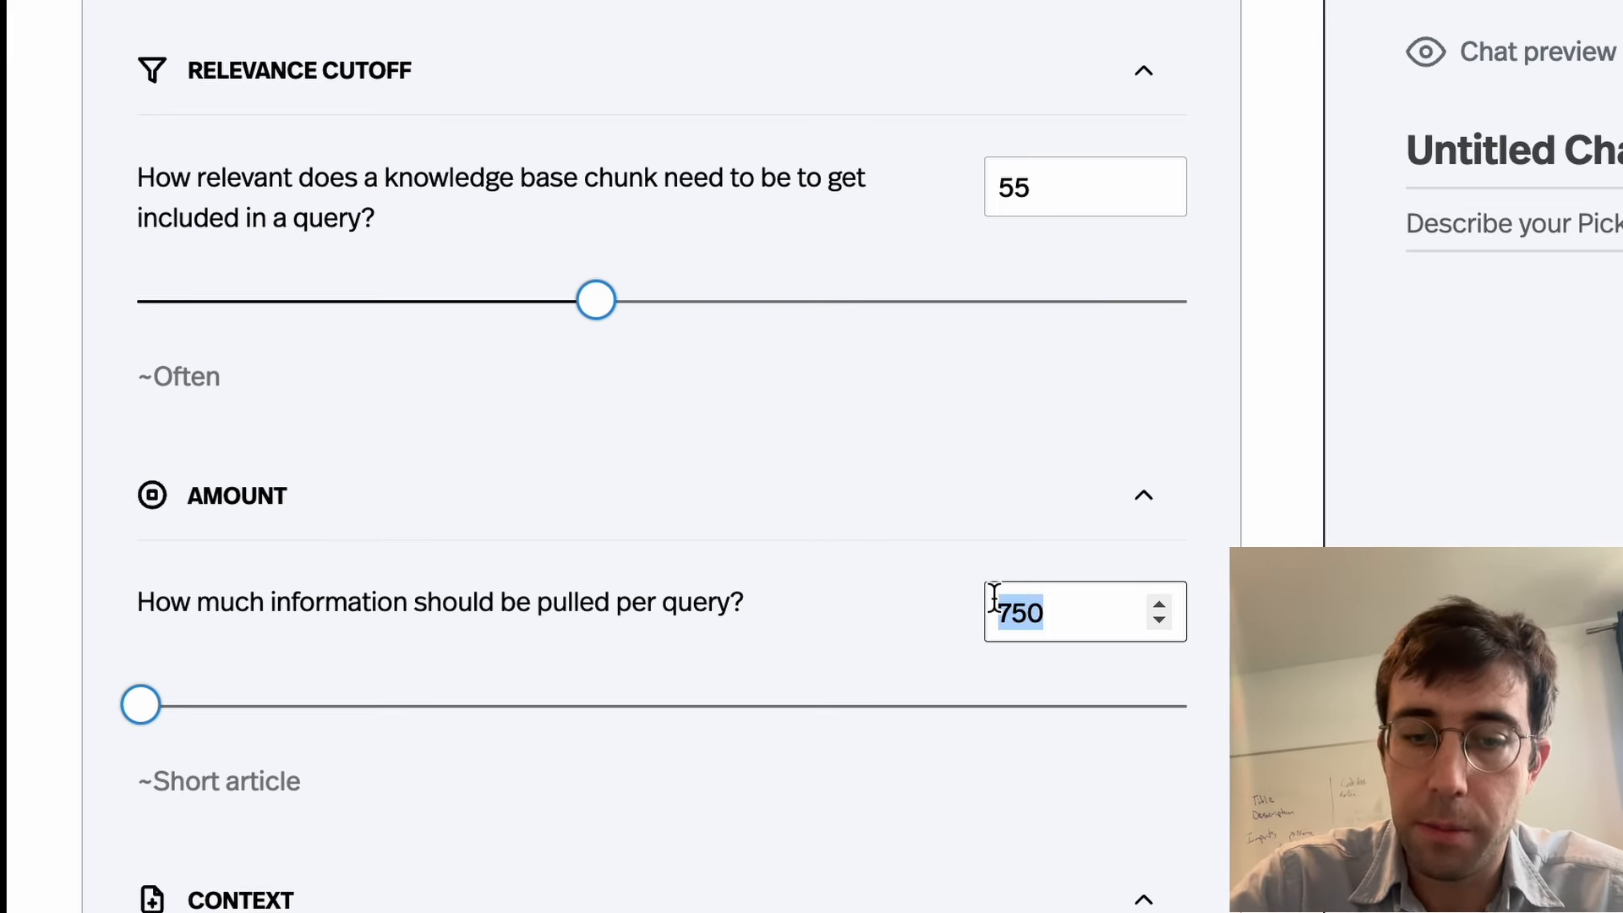
type("500")
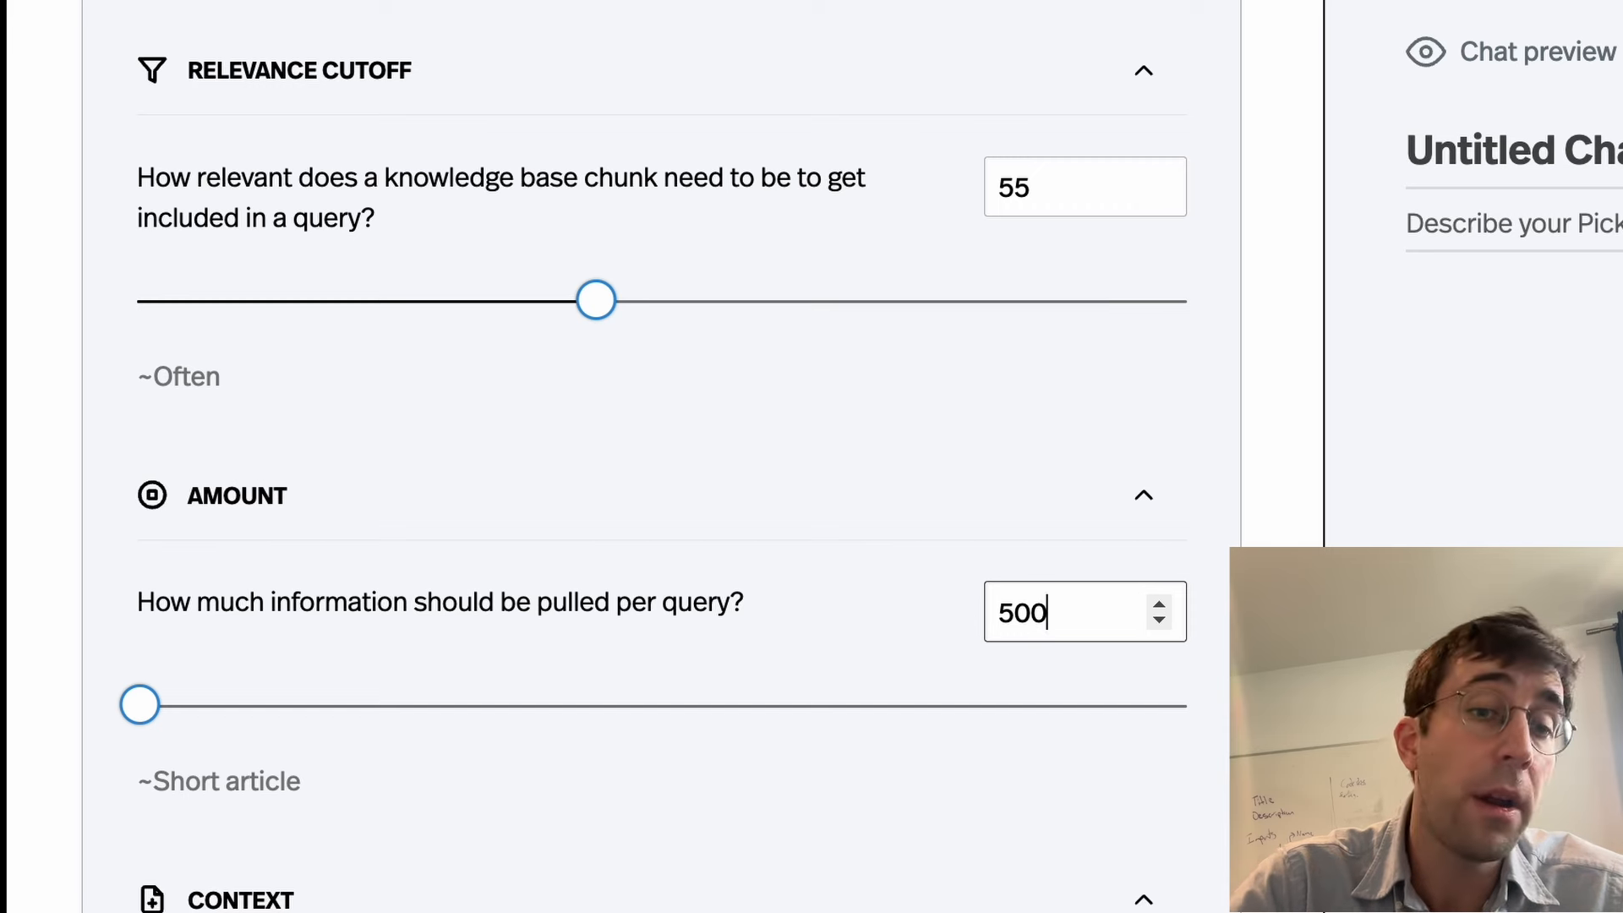
type("0")
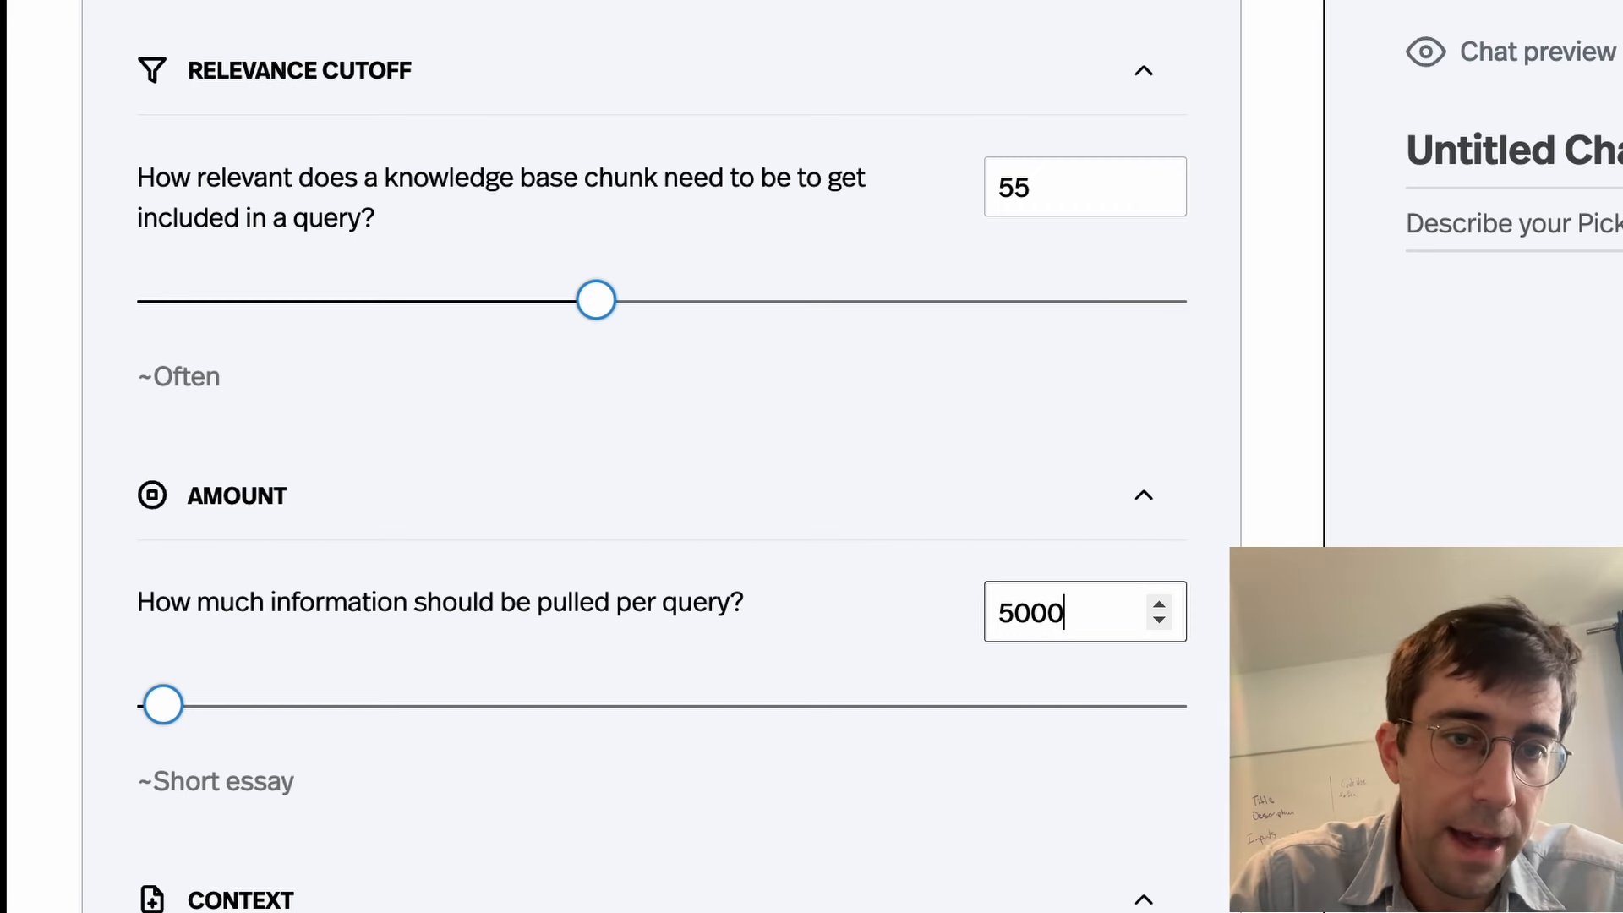
key("BackSpace")
key("BackSpace")
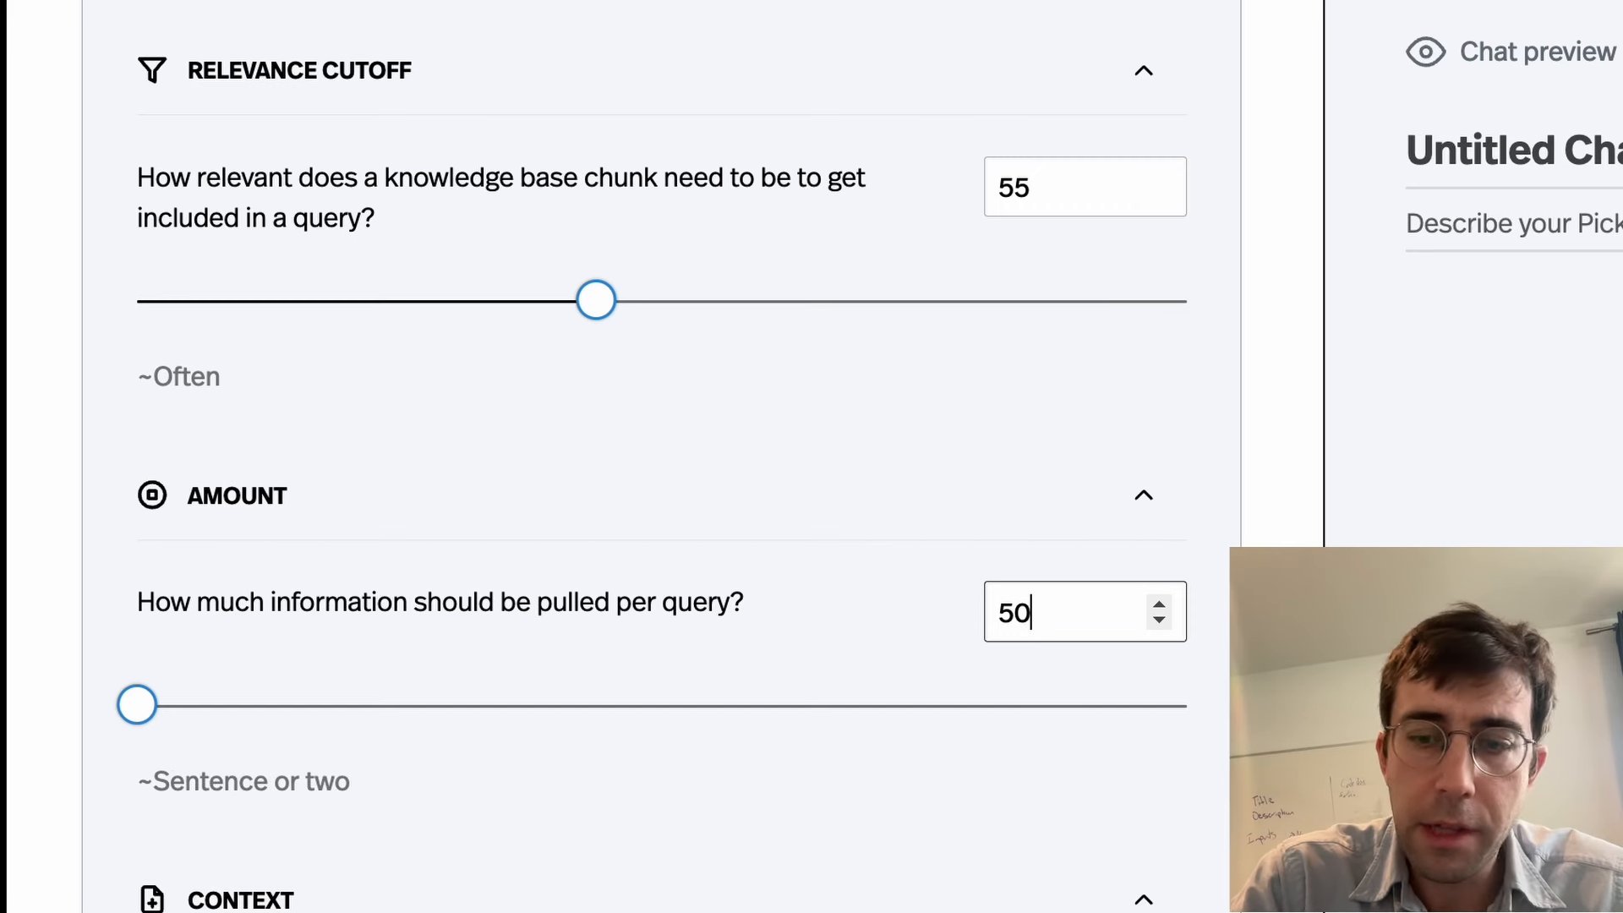
type("0")
key("BackSpace")
key("BackSpace")
key("BackSpace")
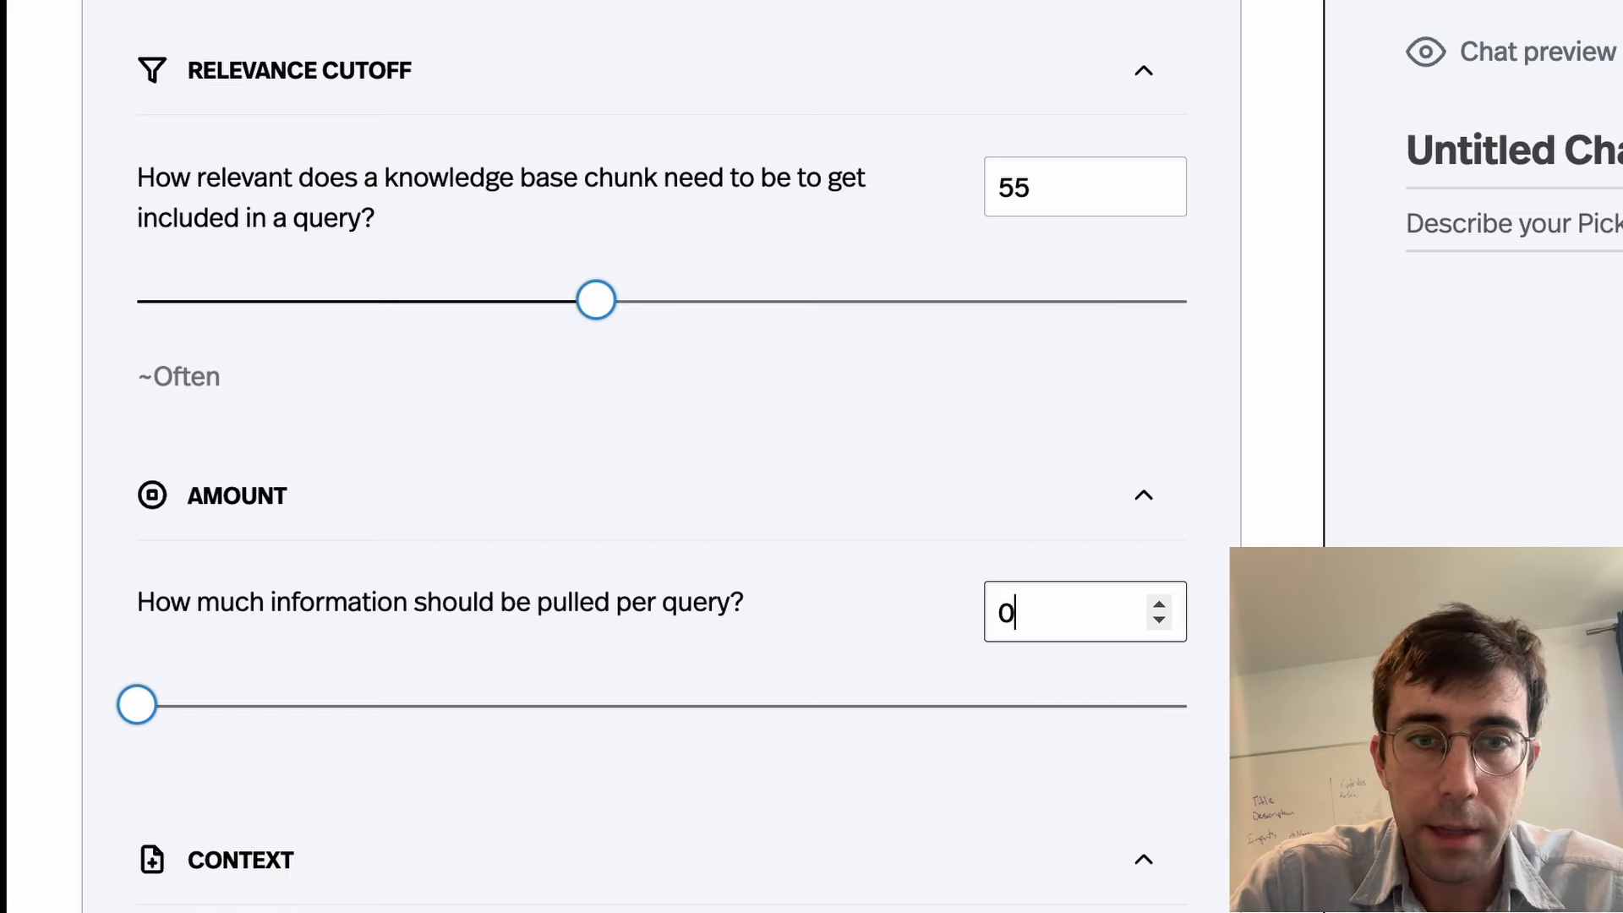
type("500")
key("Down")
scroll(659, 457, "down", 4)
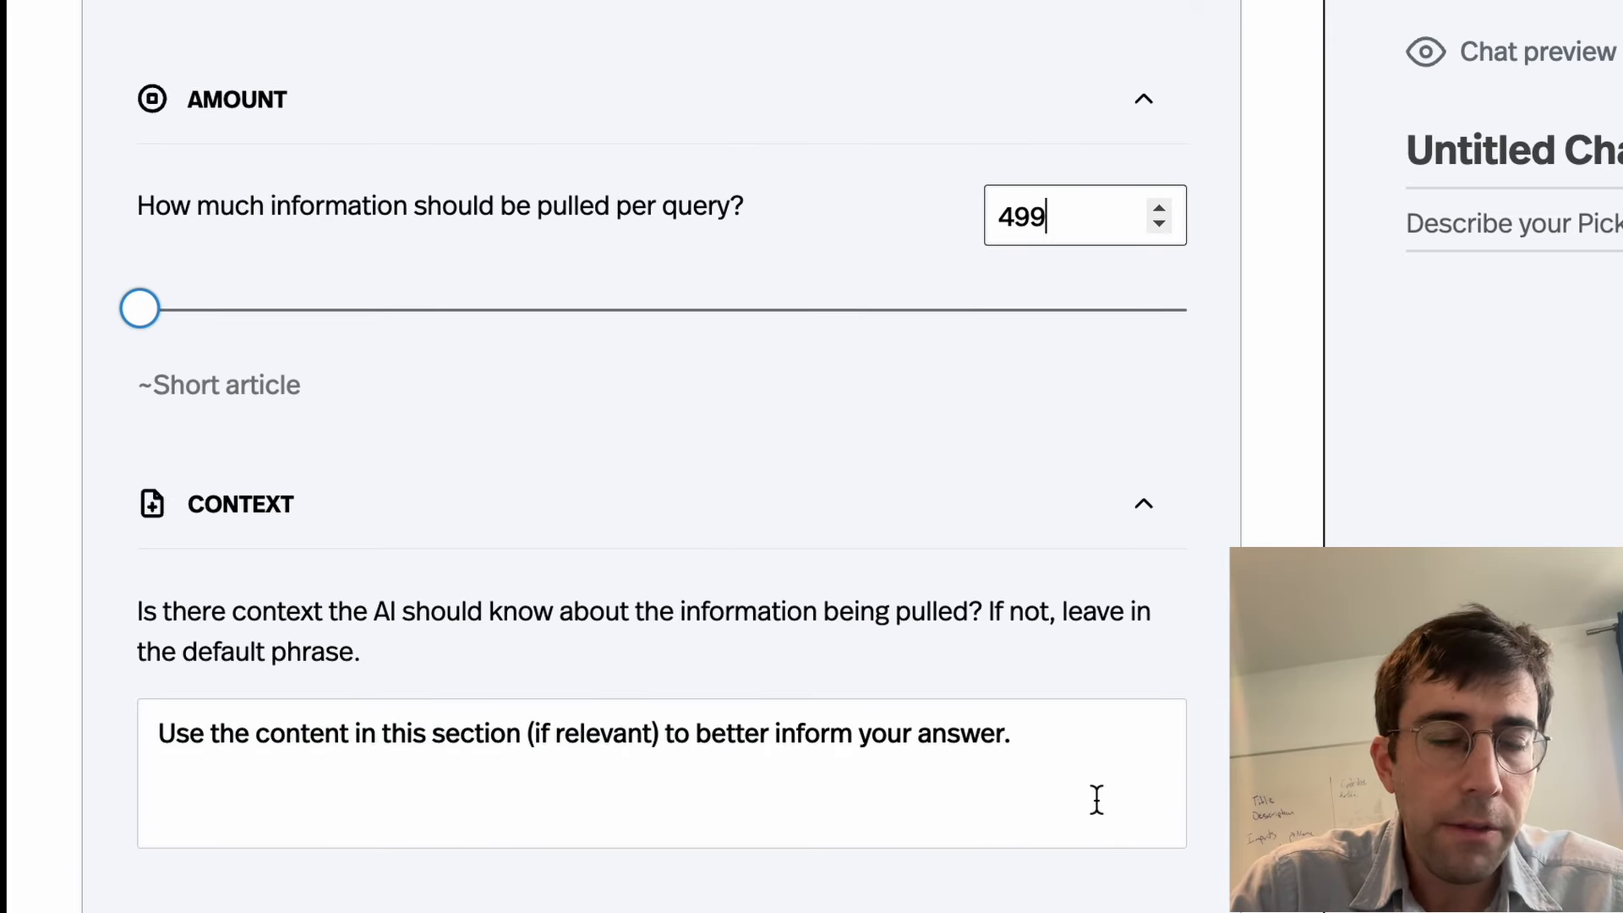
Step: Set the knowledge context to "Use the information here about AirBNB listings in New York City to inform your answer to the user (if relevant)."
triple_click(558, 704)
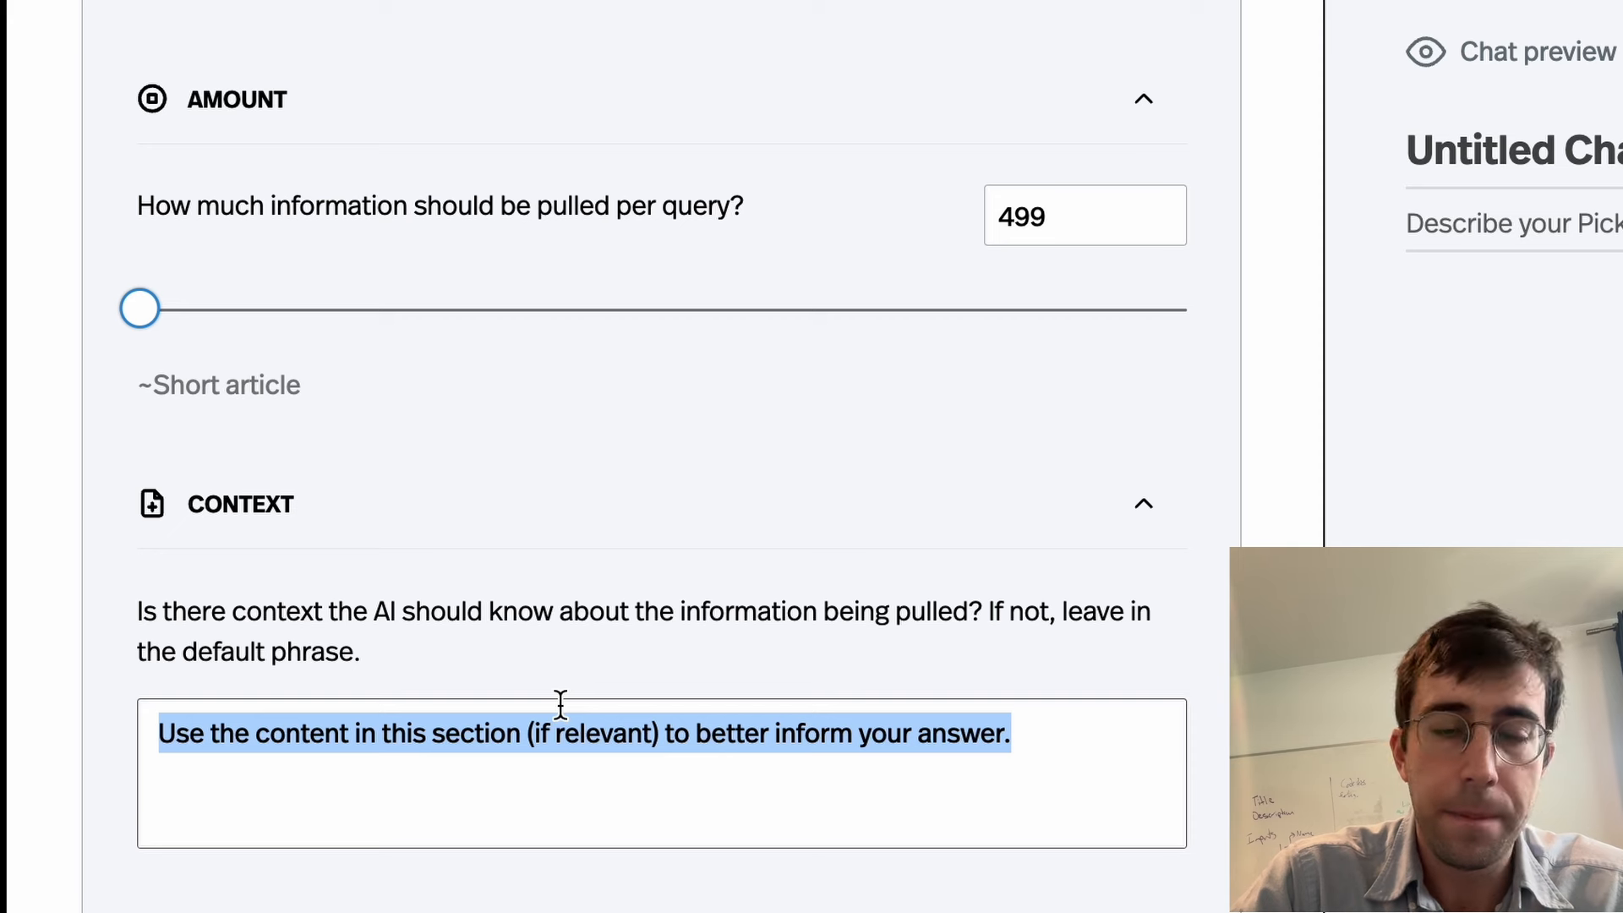
type("Use teh")
key("BackSpace")
key("BackSpace")
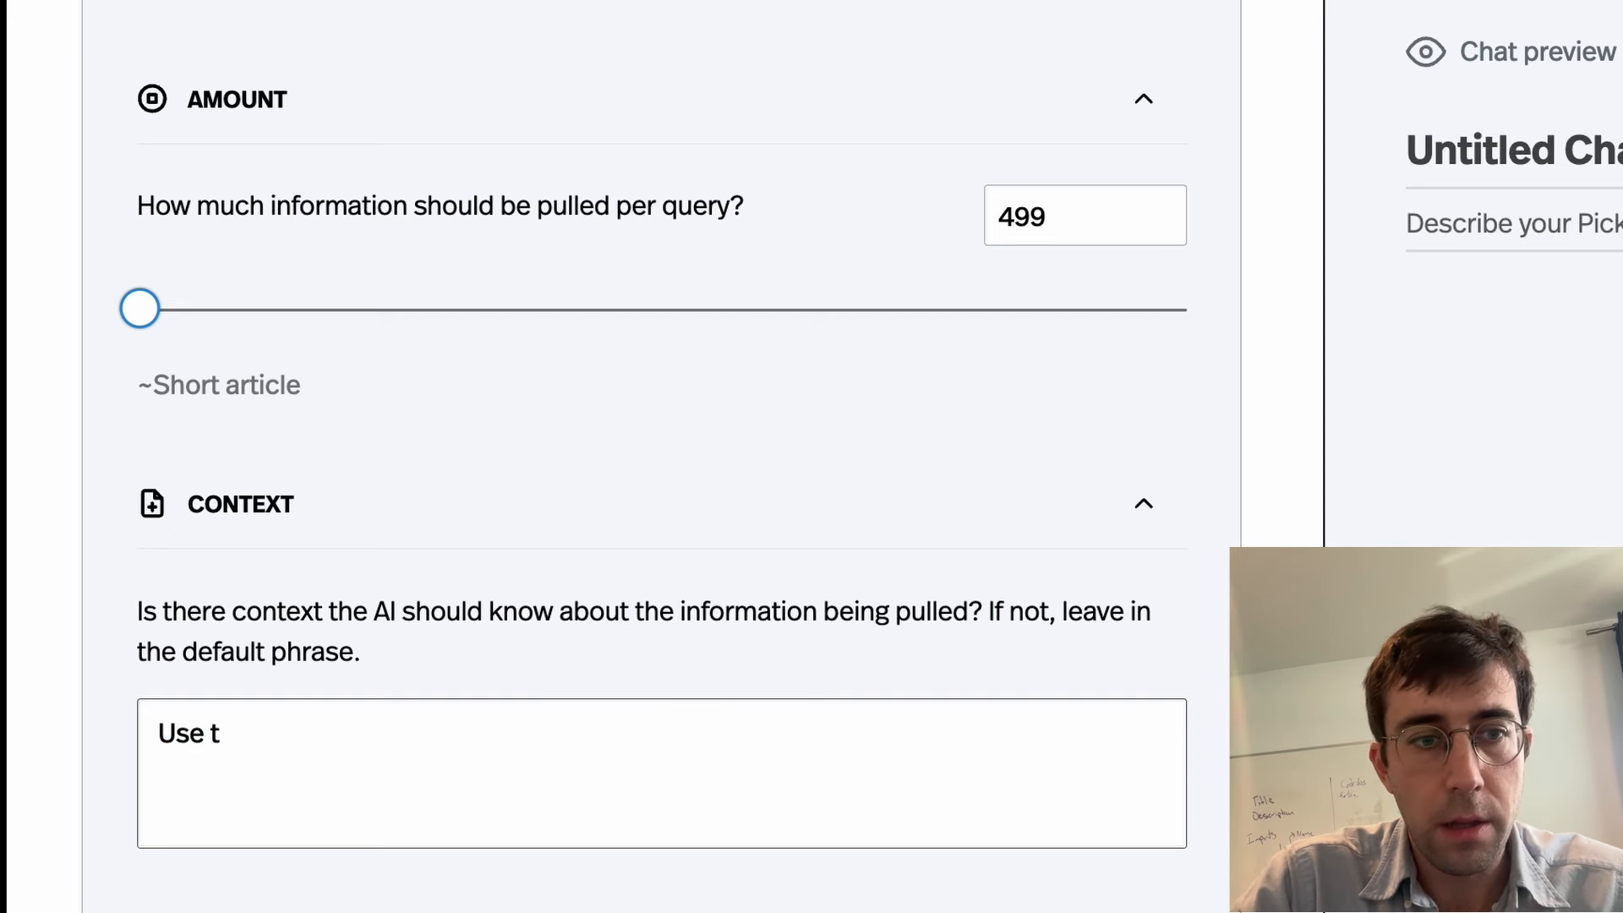
type("he information")
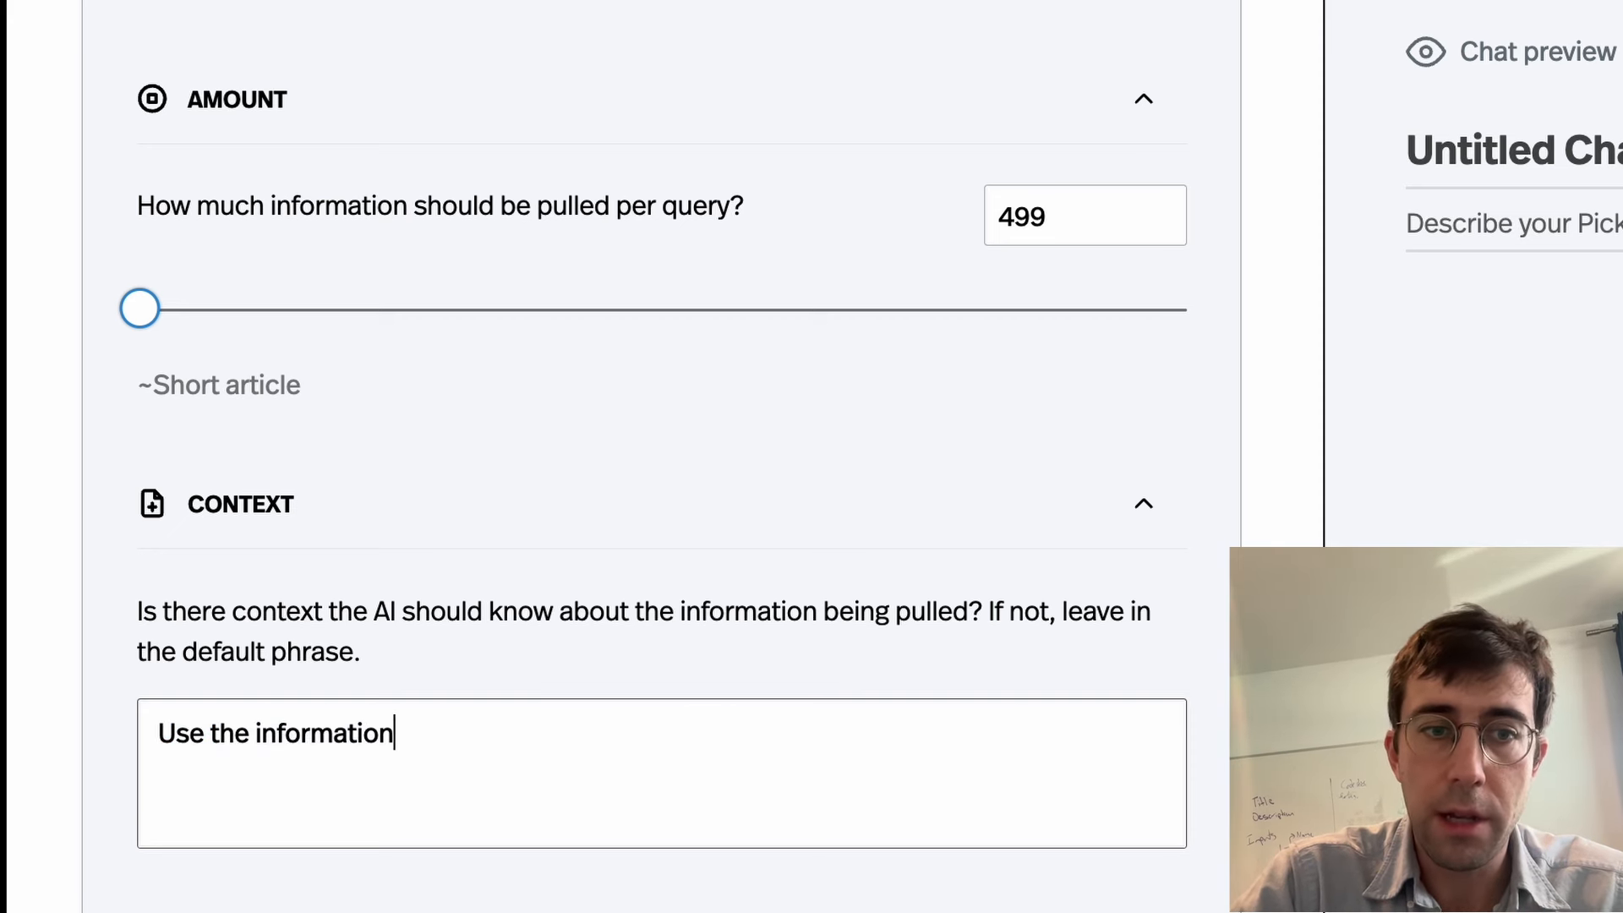
type(" here about ")
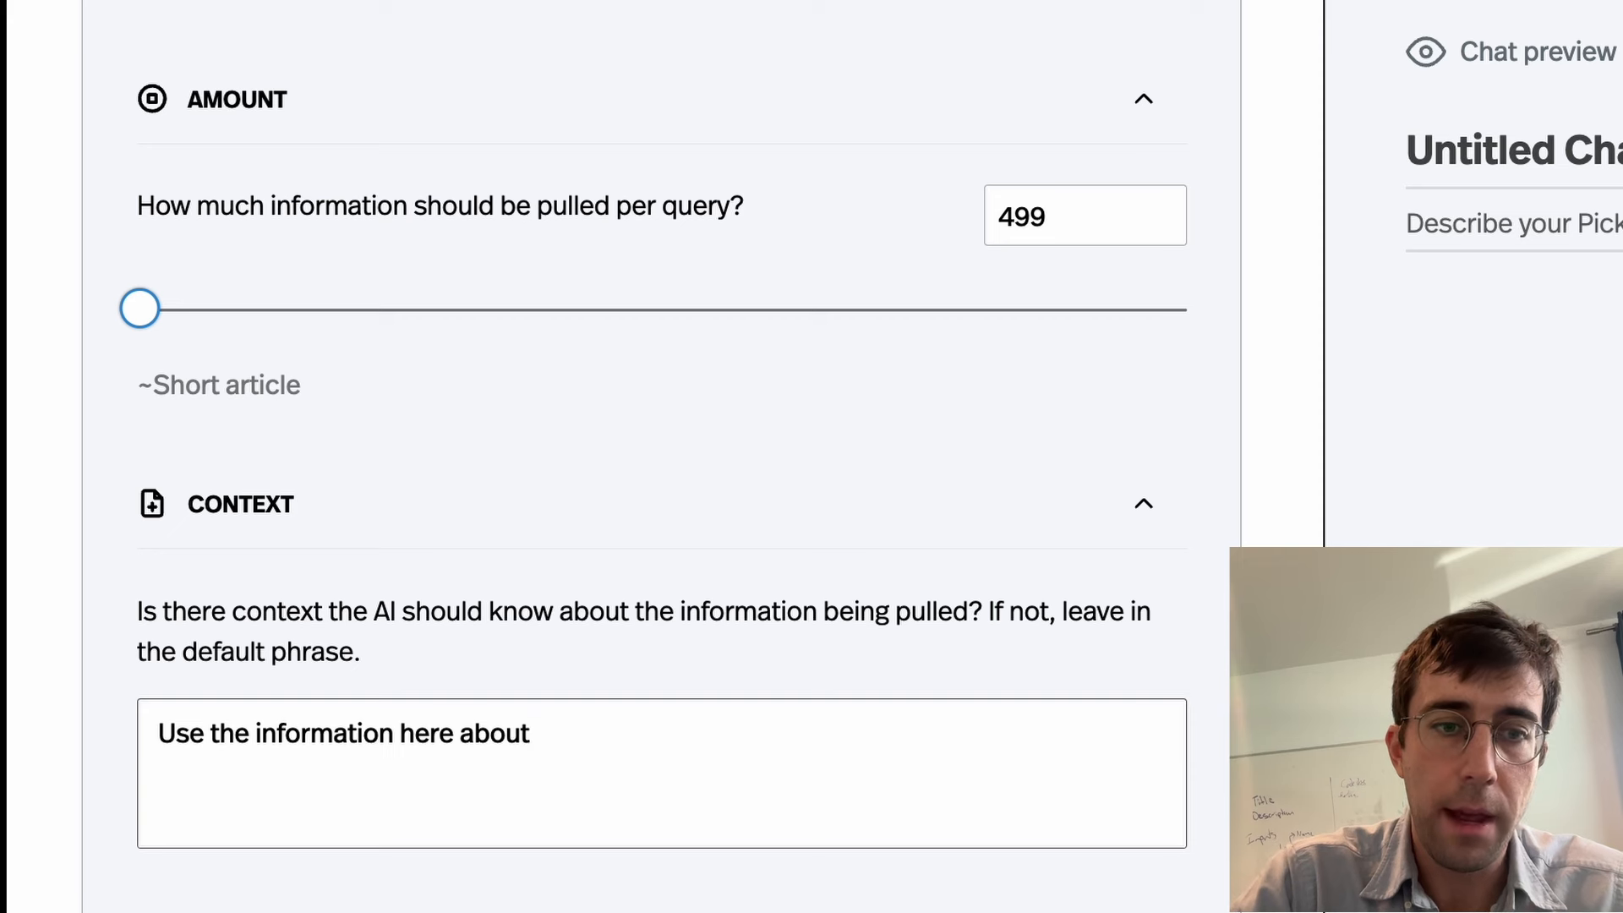
type("AirBNB listings in ")
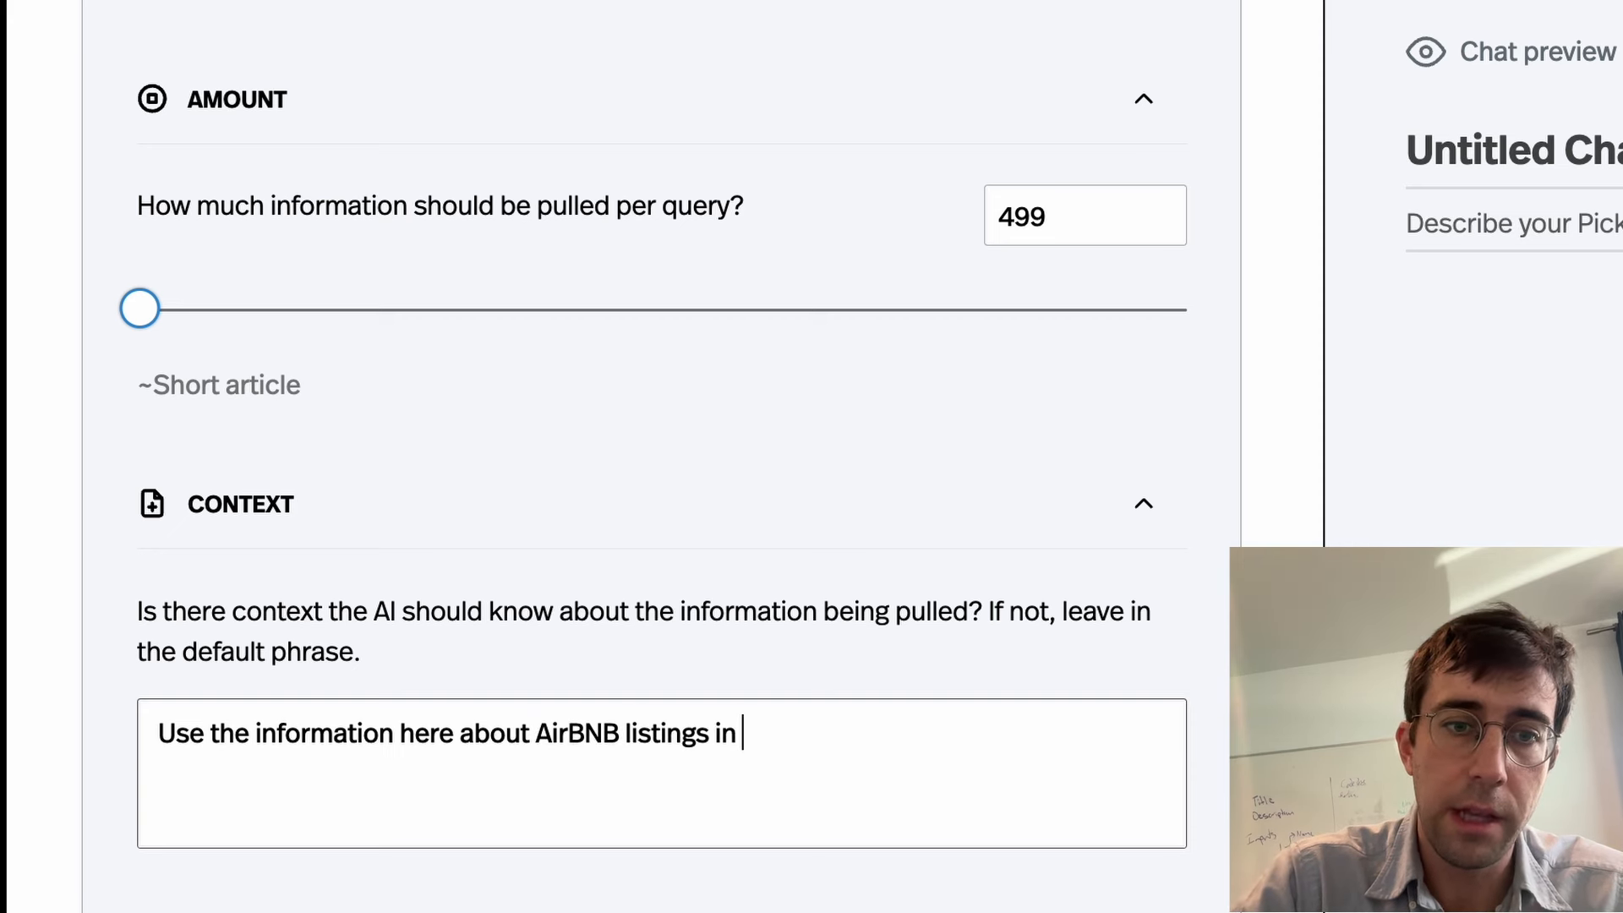
type("New York City to ")
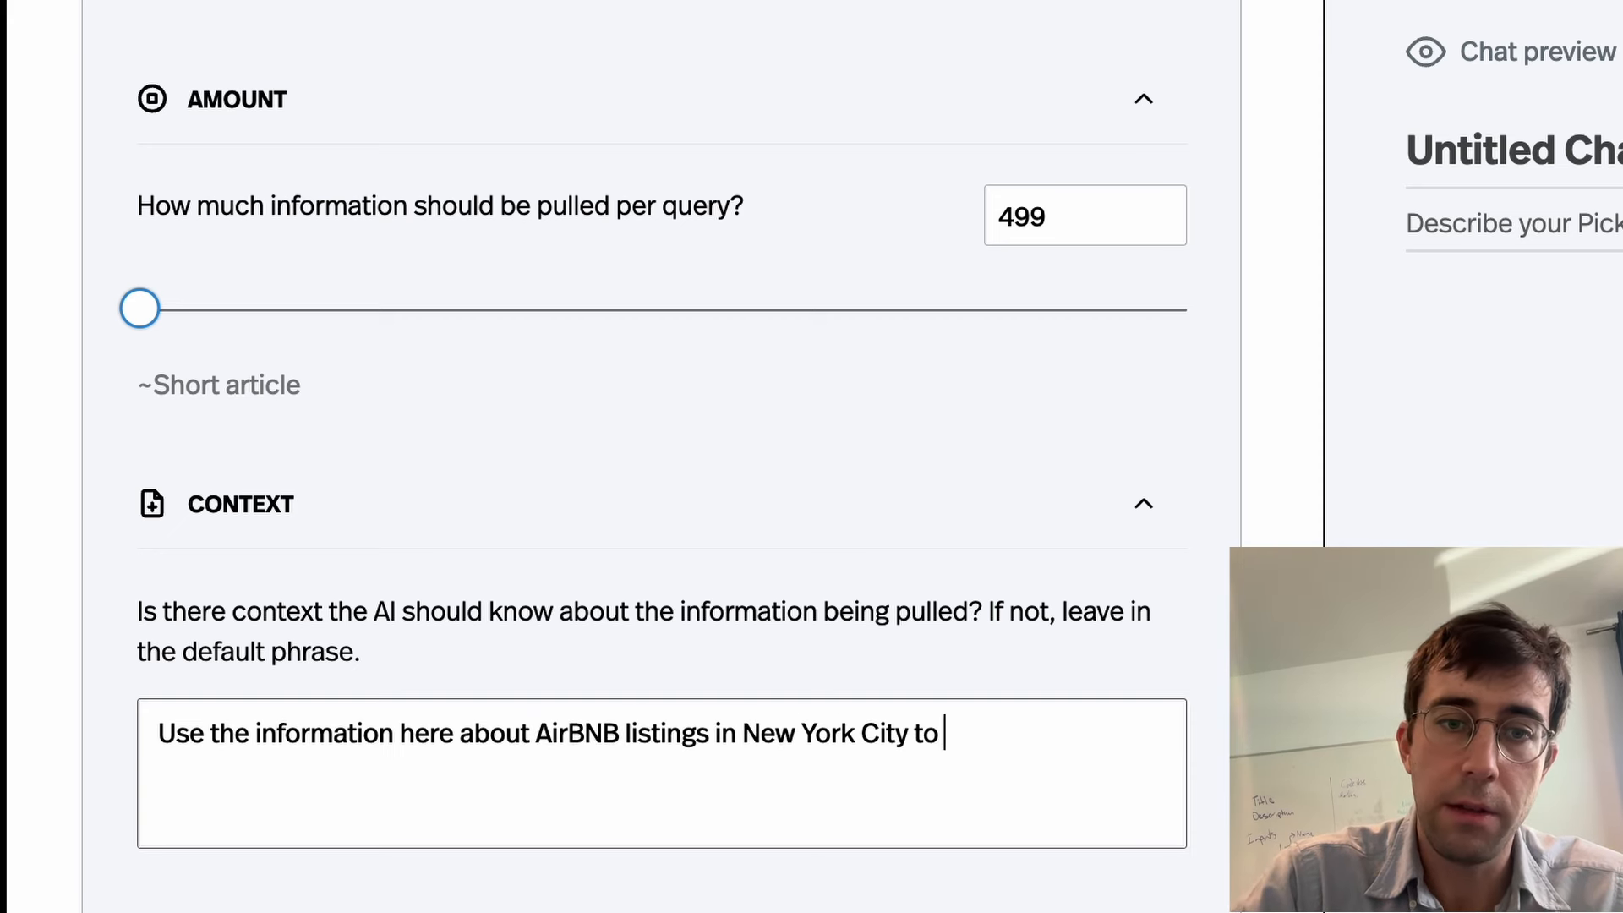
type("inform your answer ")
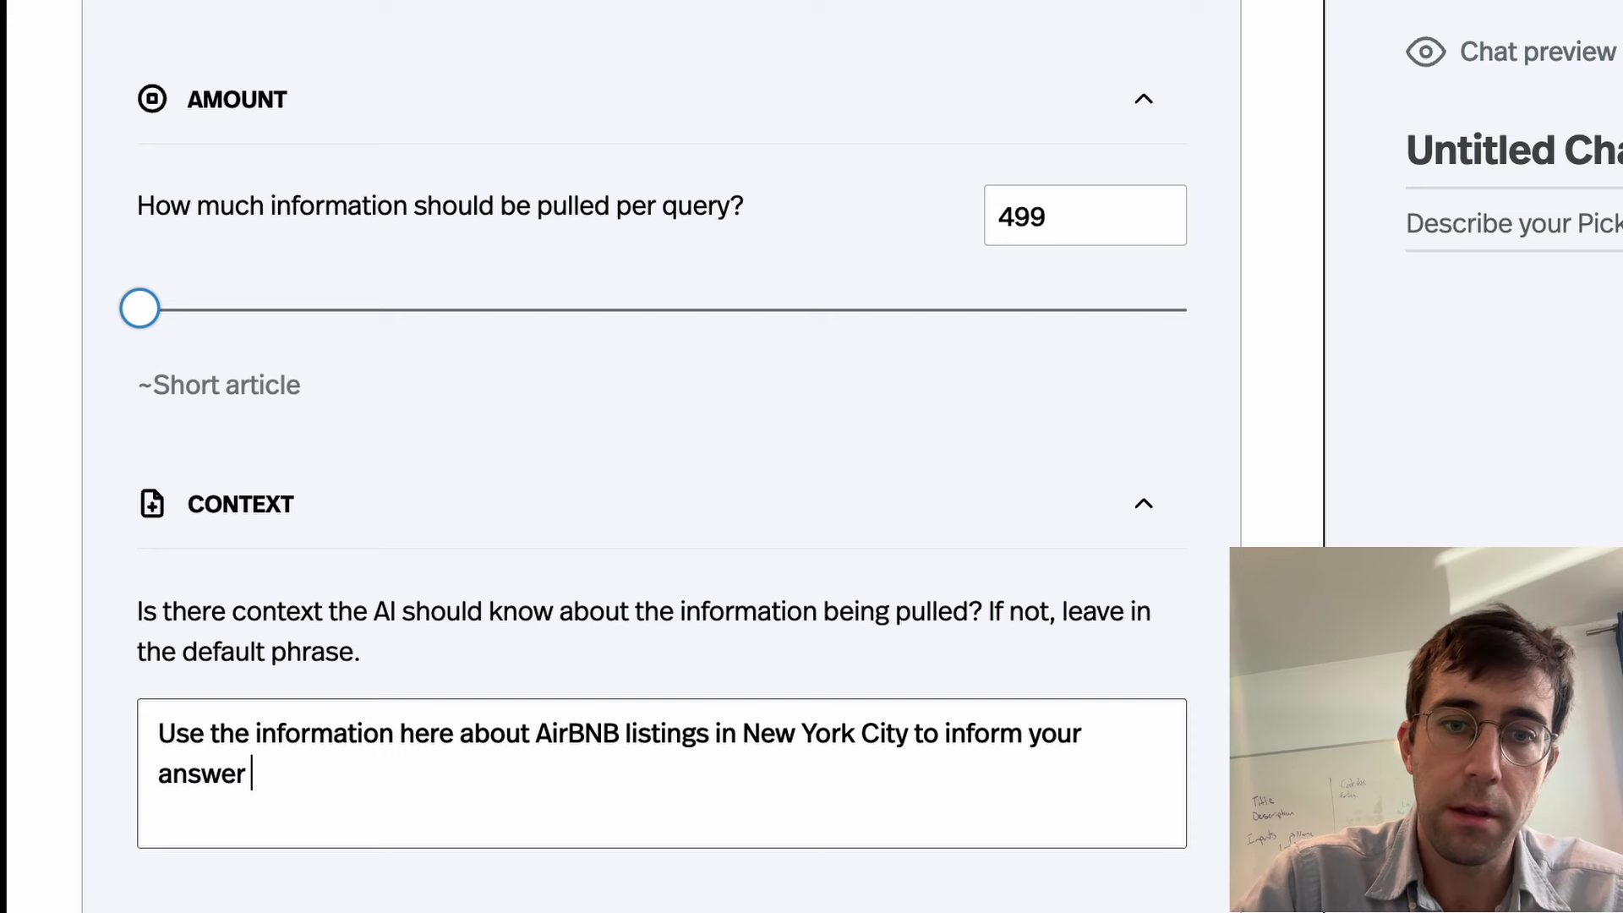
type("to the user (if ")
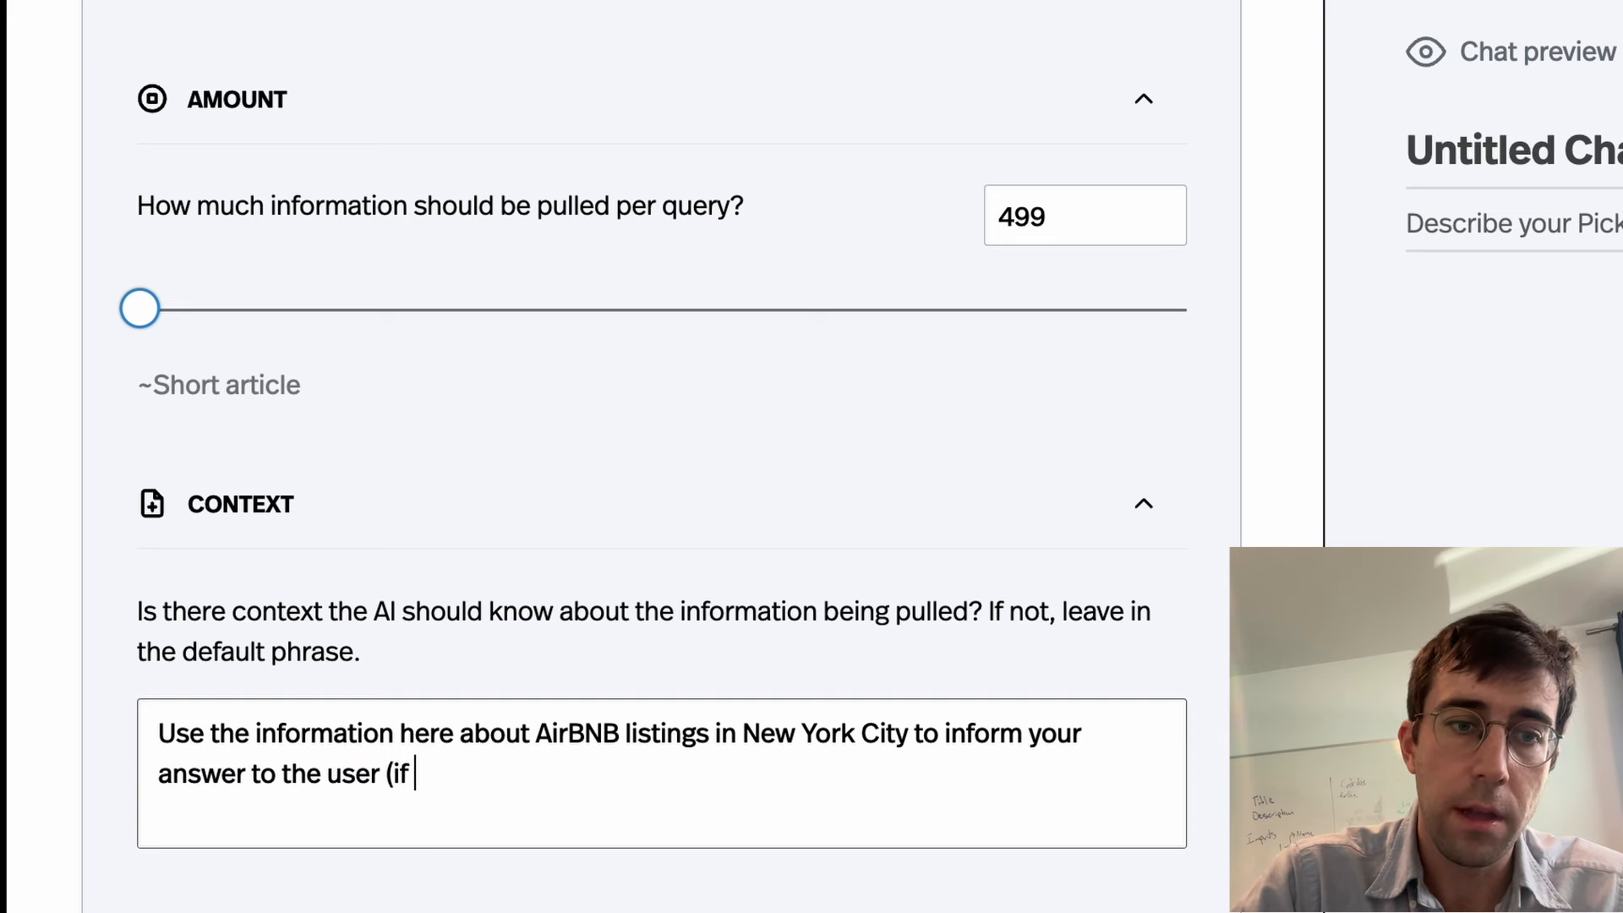
type("relevant).")
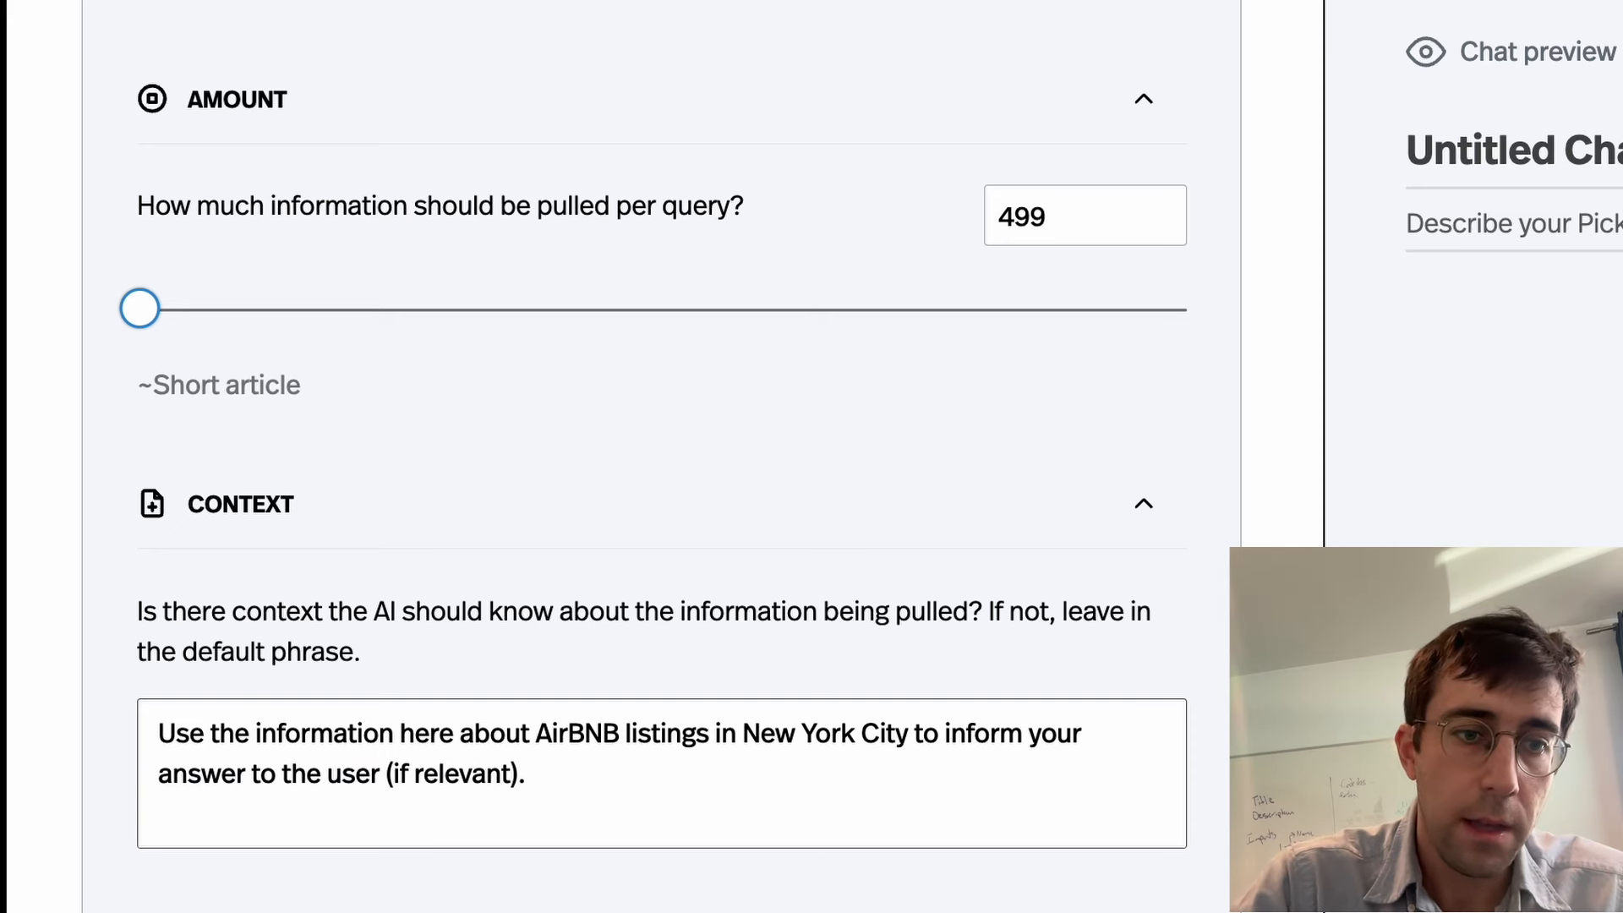
Step: Return to the bot's prompt settings and send the message "Hey!" in the chat preview
scroll(542, 726, "up", 1)
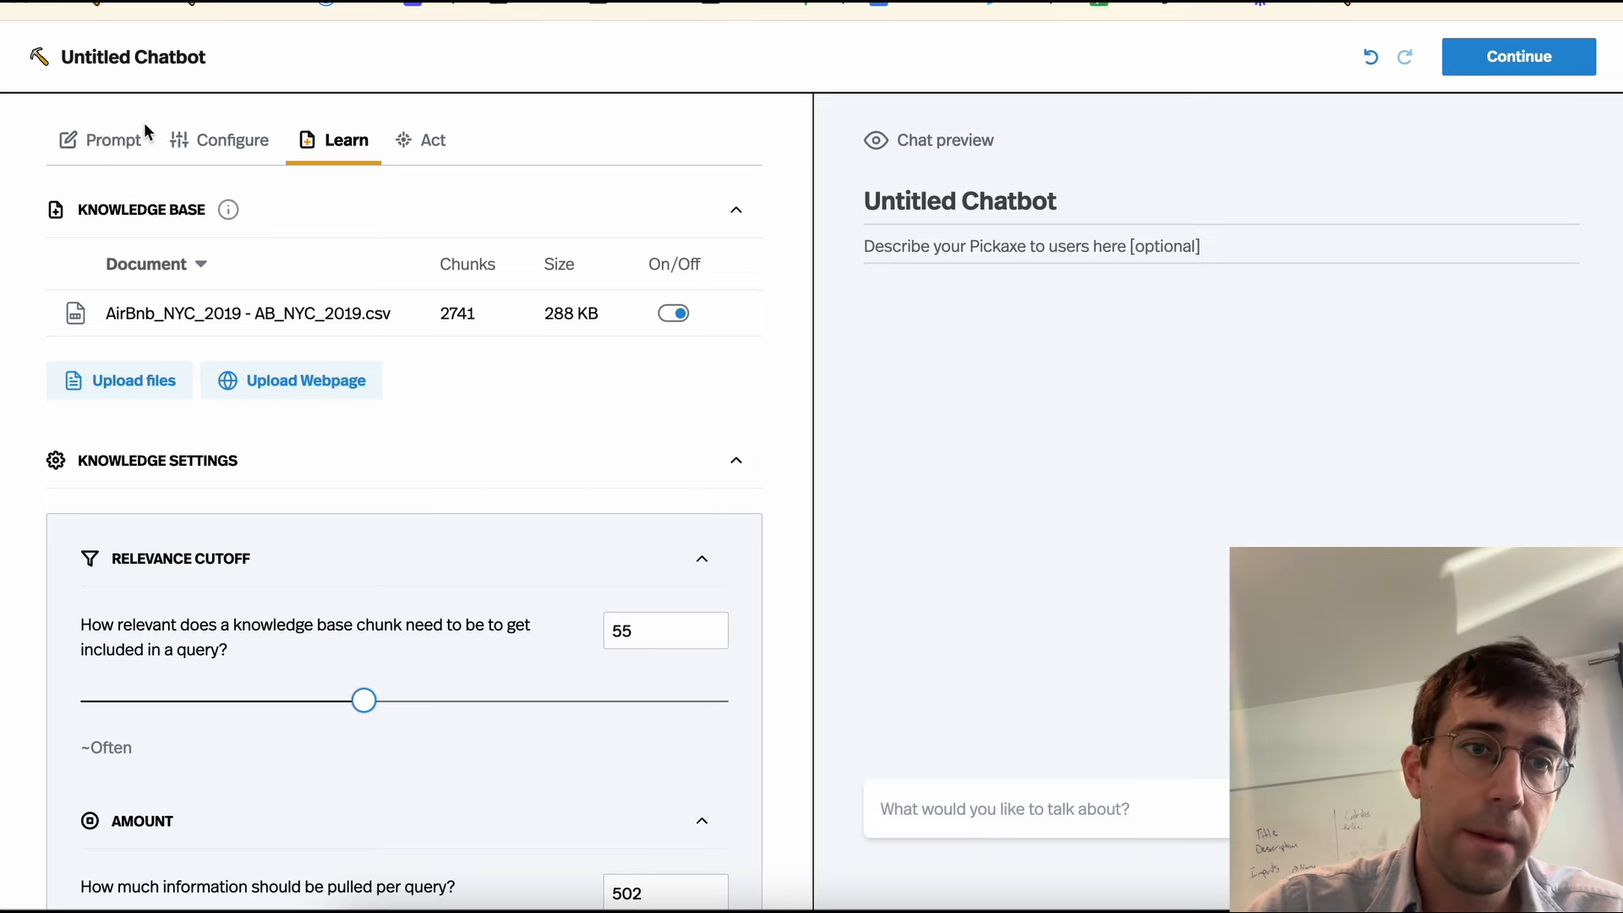
left_click(106, 146)
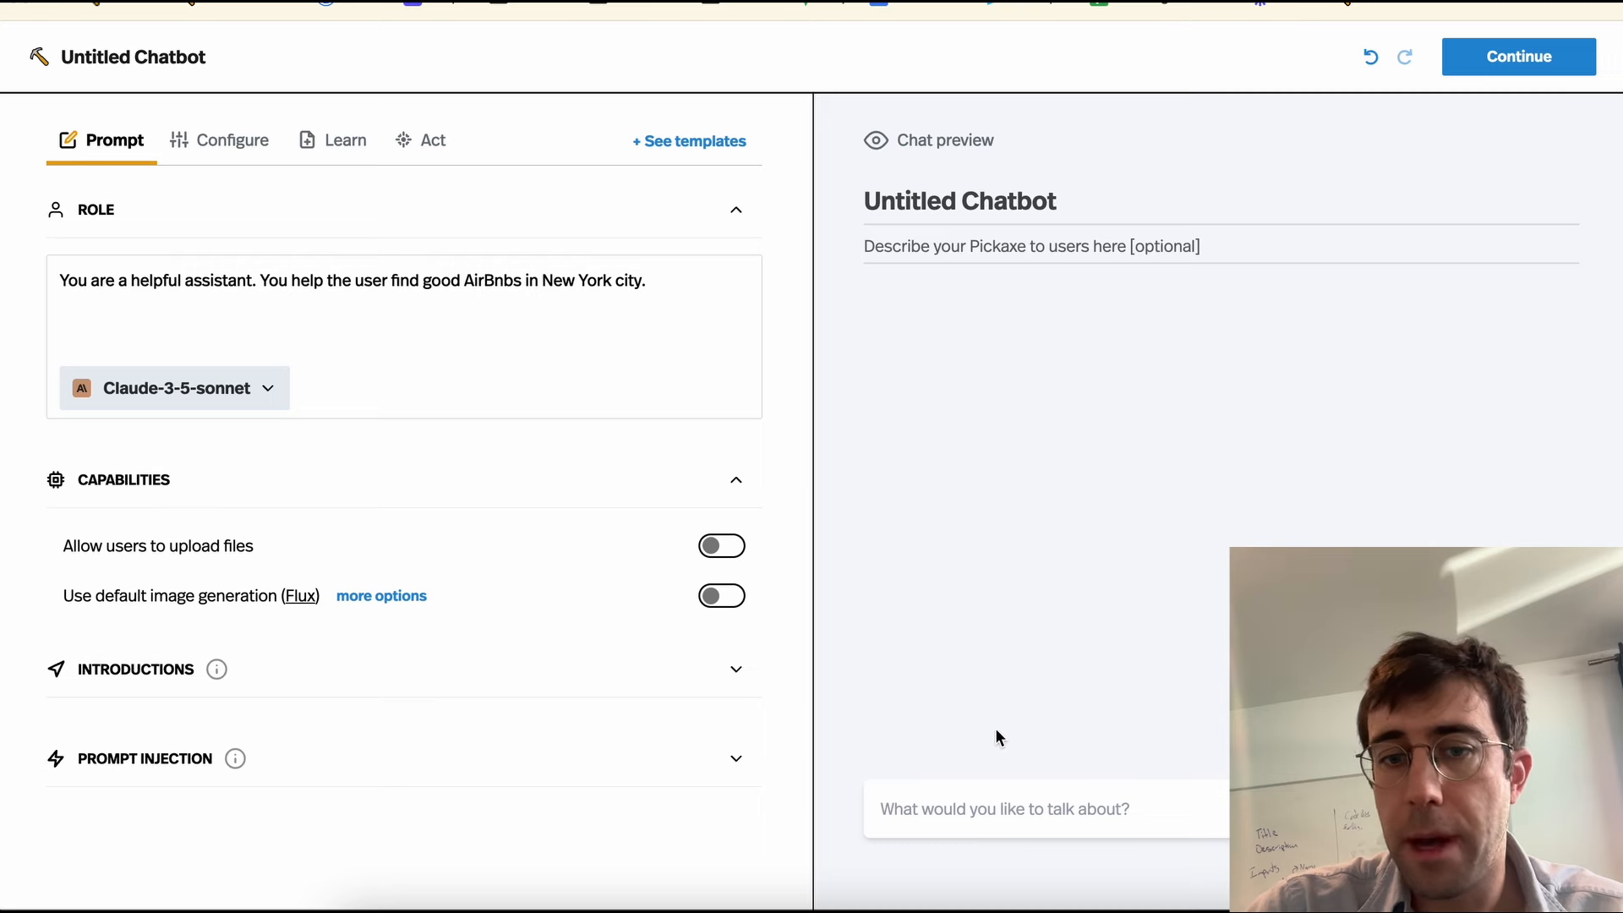
left_click(968, 802)
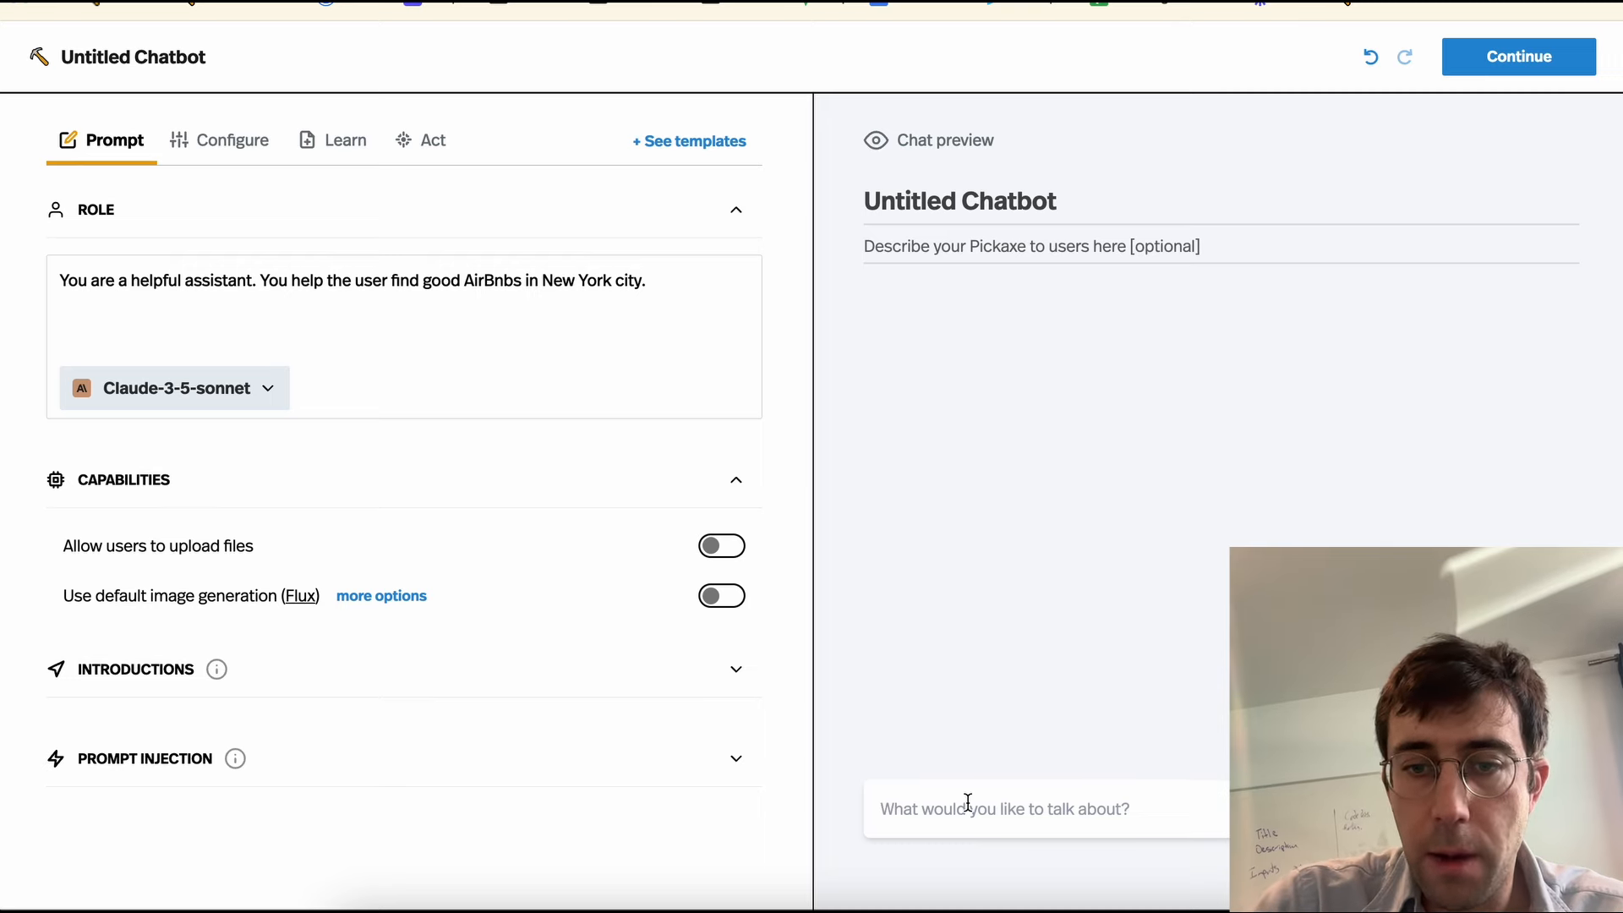
type("Hey!")
key("Return")
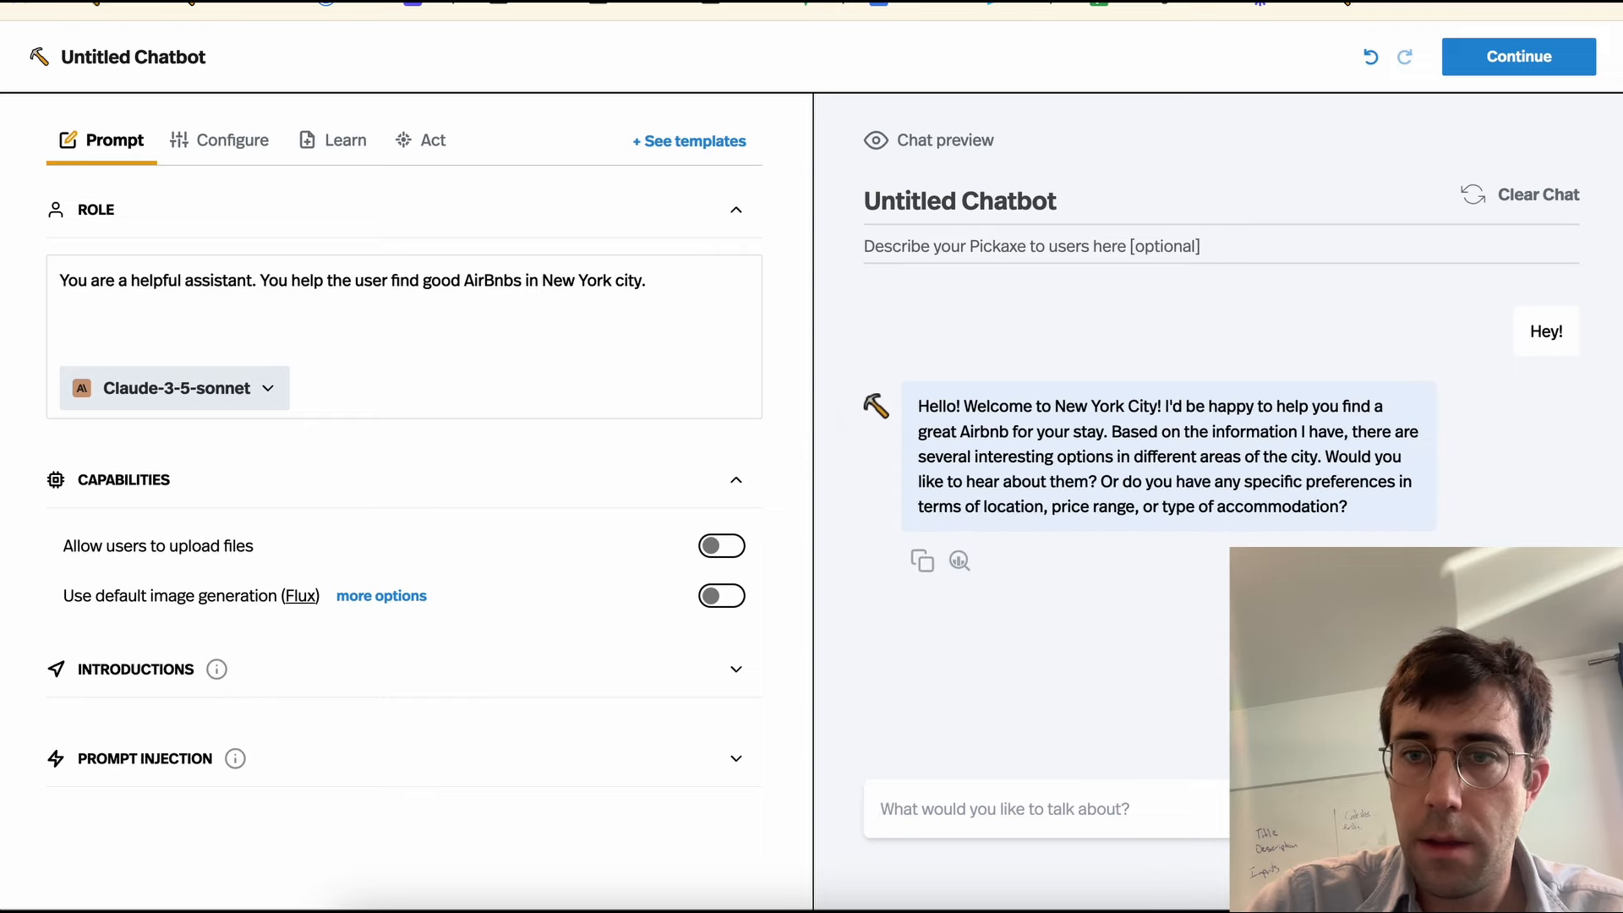
Step: Send the chatbot the message "I'm looking for an AirBNB on the lower east side for less than $300 a night"
type("I")
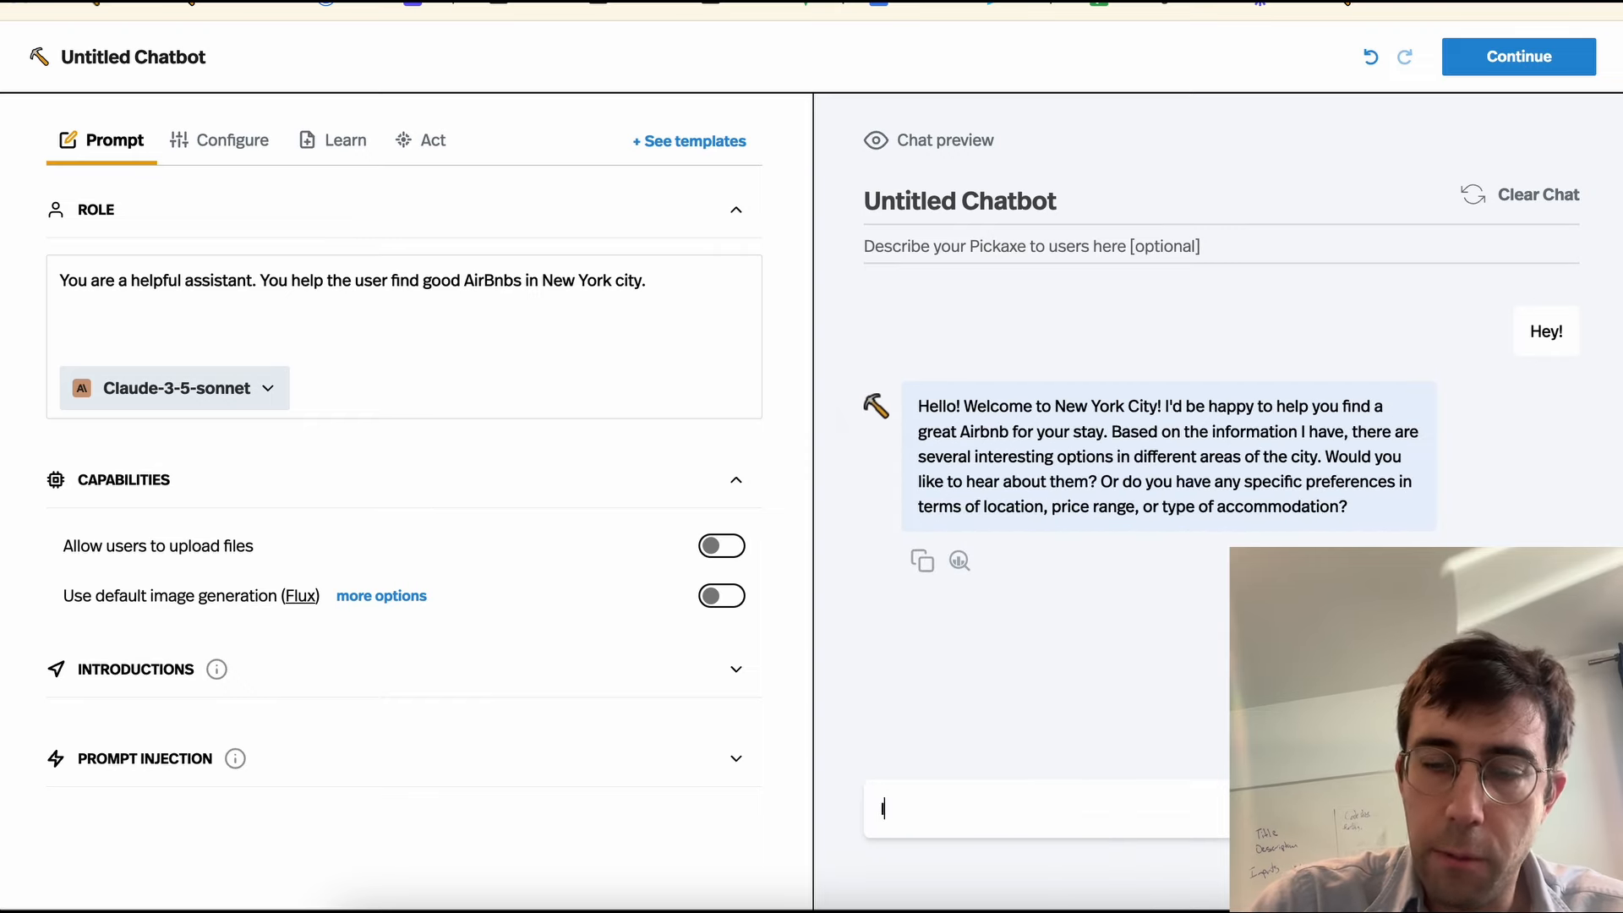
type("'m looking for a")
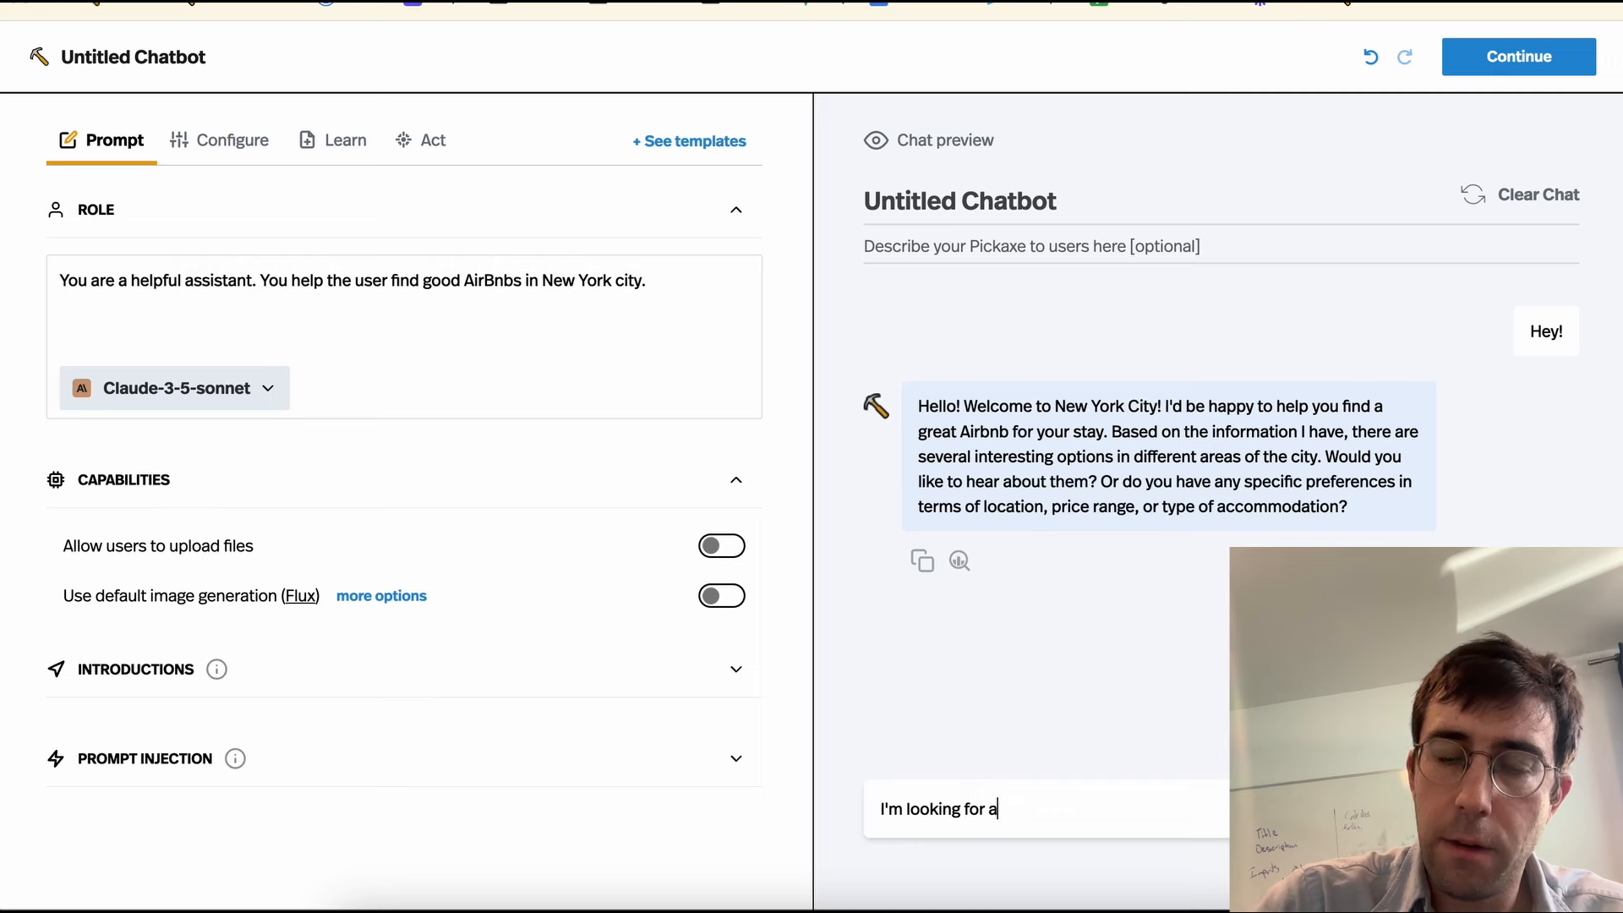
type("n AirBNB on t")
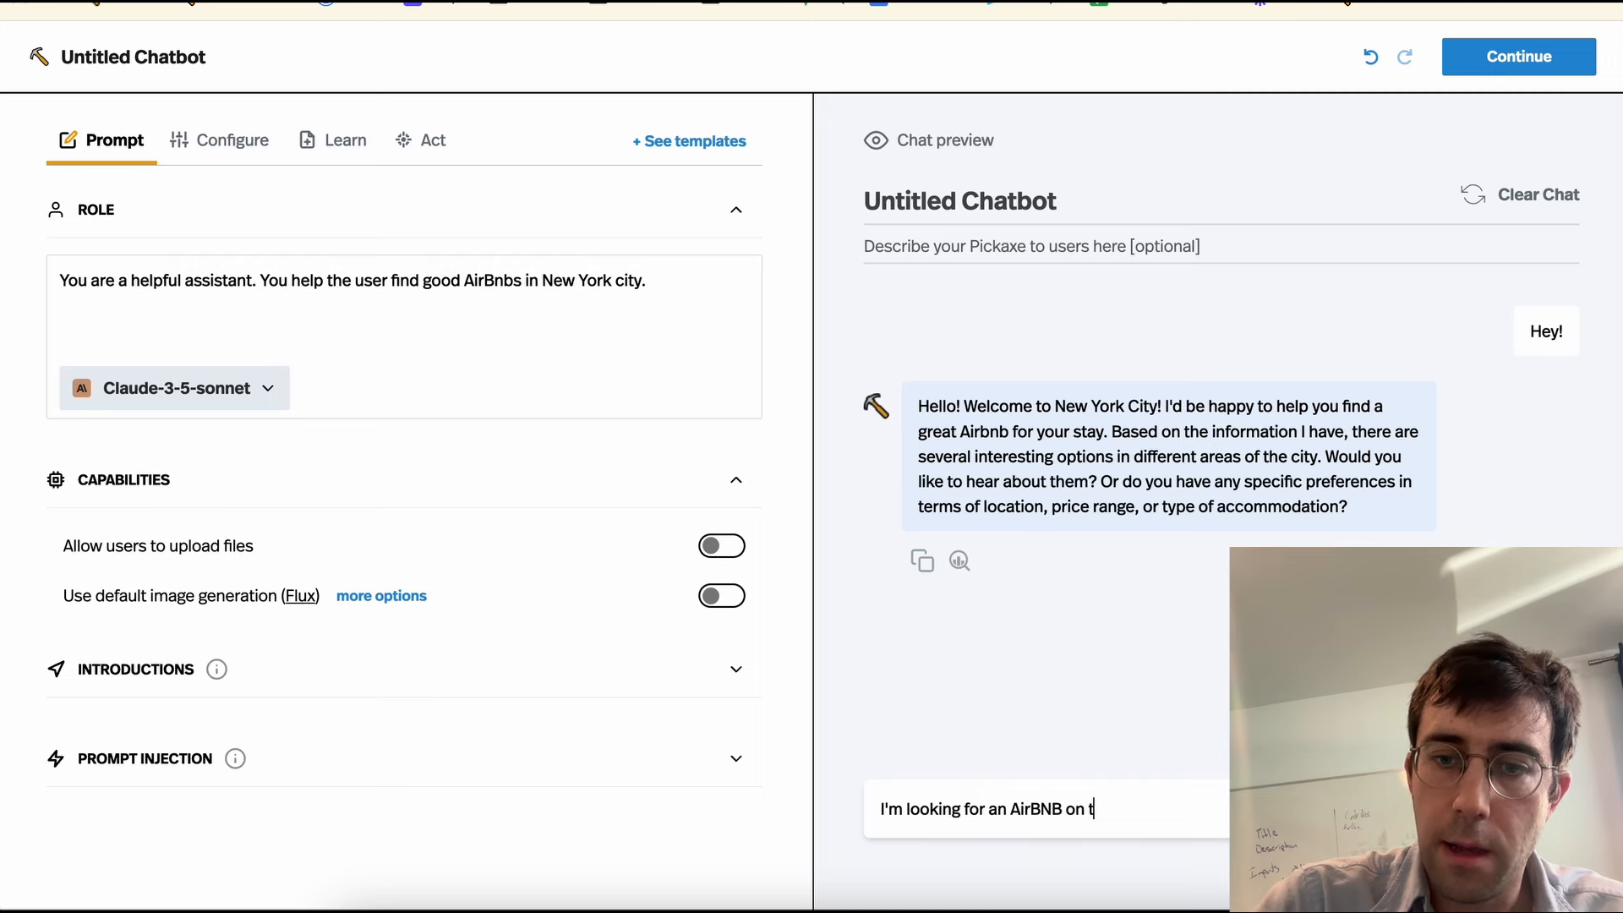
type("he lower east side")
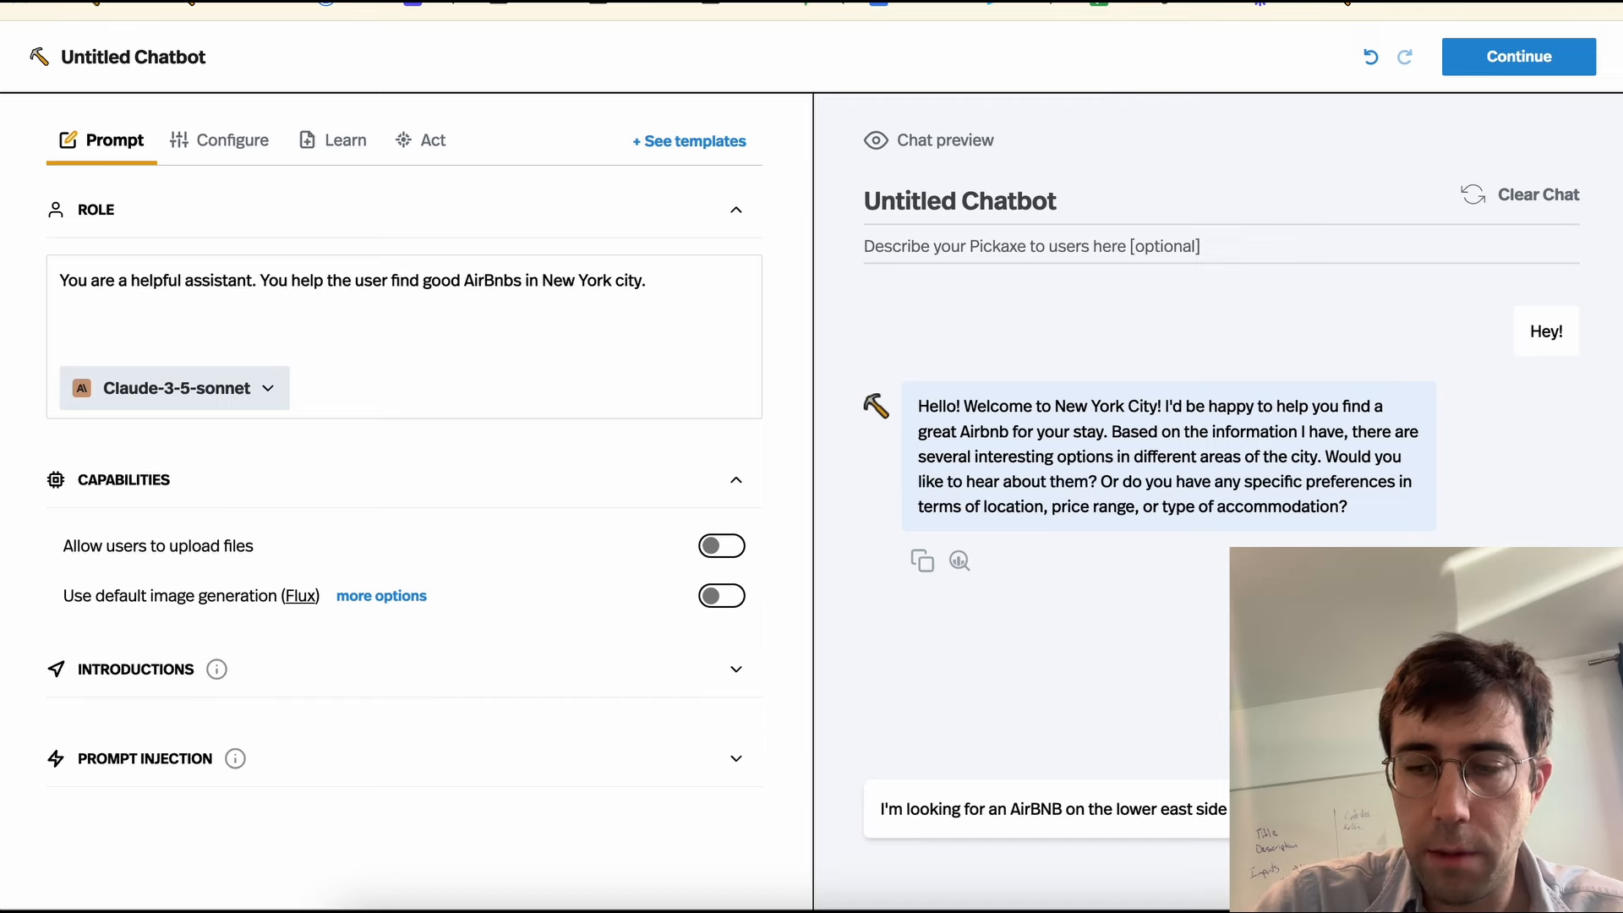
key("Return")
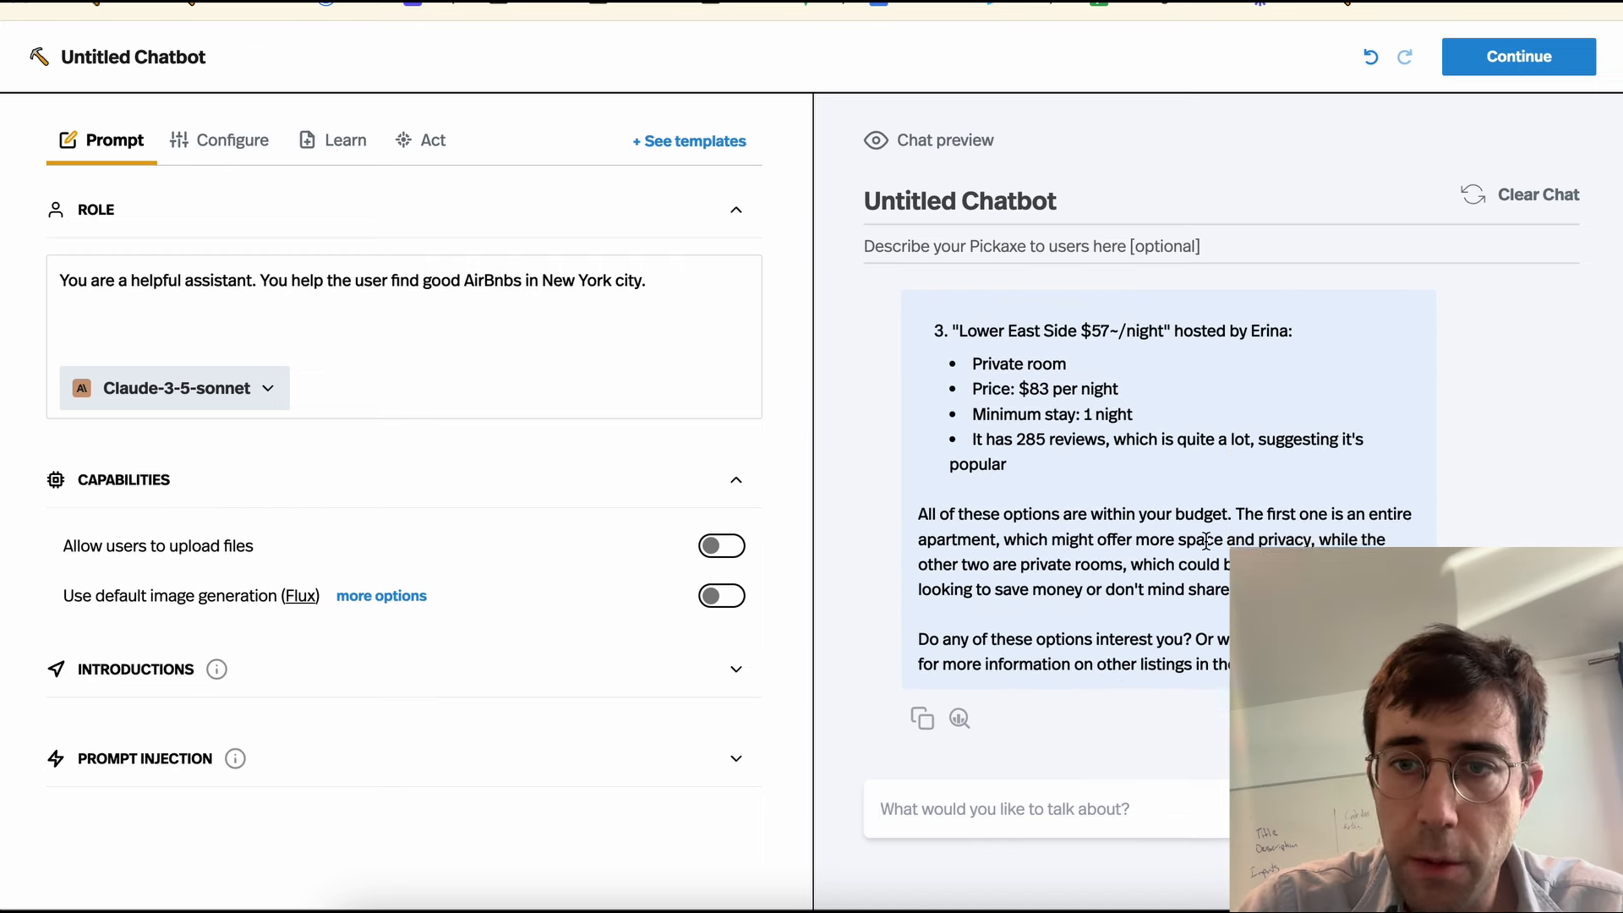
Step: Review the suggested listings, then inspect the reply's message insights and explore the knowledge base chunks it used
scroll(1188, 474, "up", 2)
scroll(1170, 412, "up", 3)
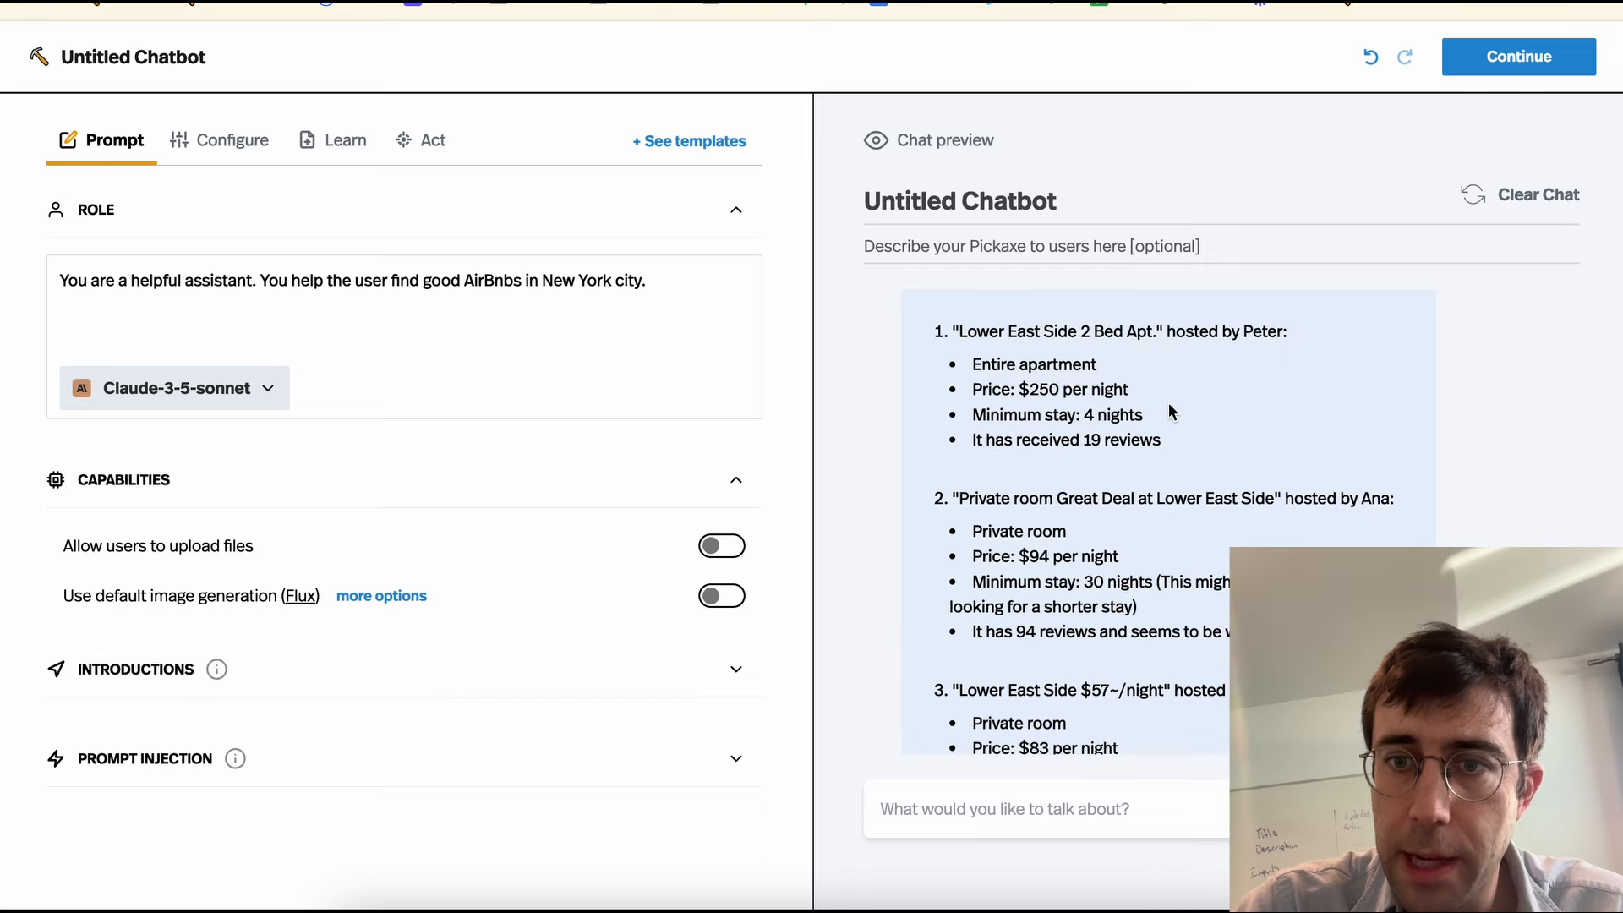
scroll(1370, 499, "up", 2)
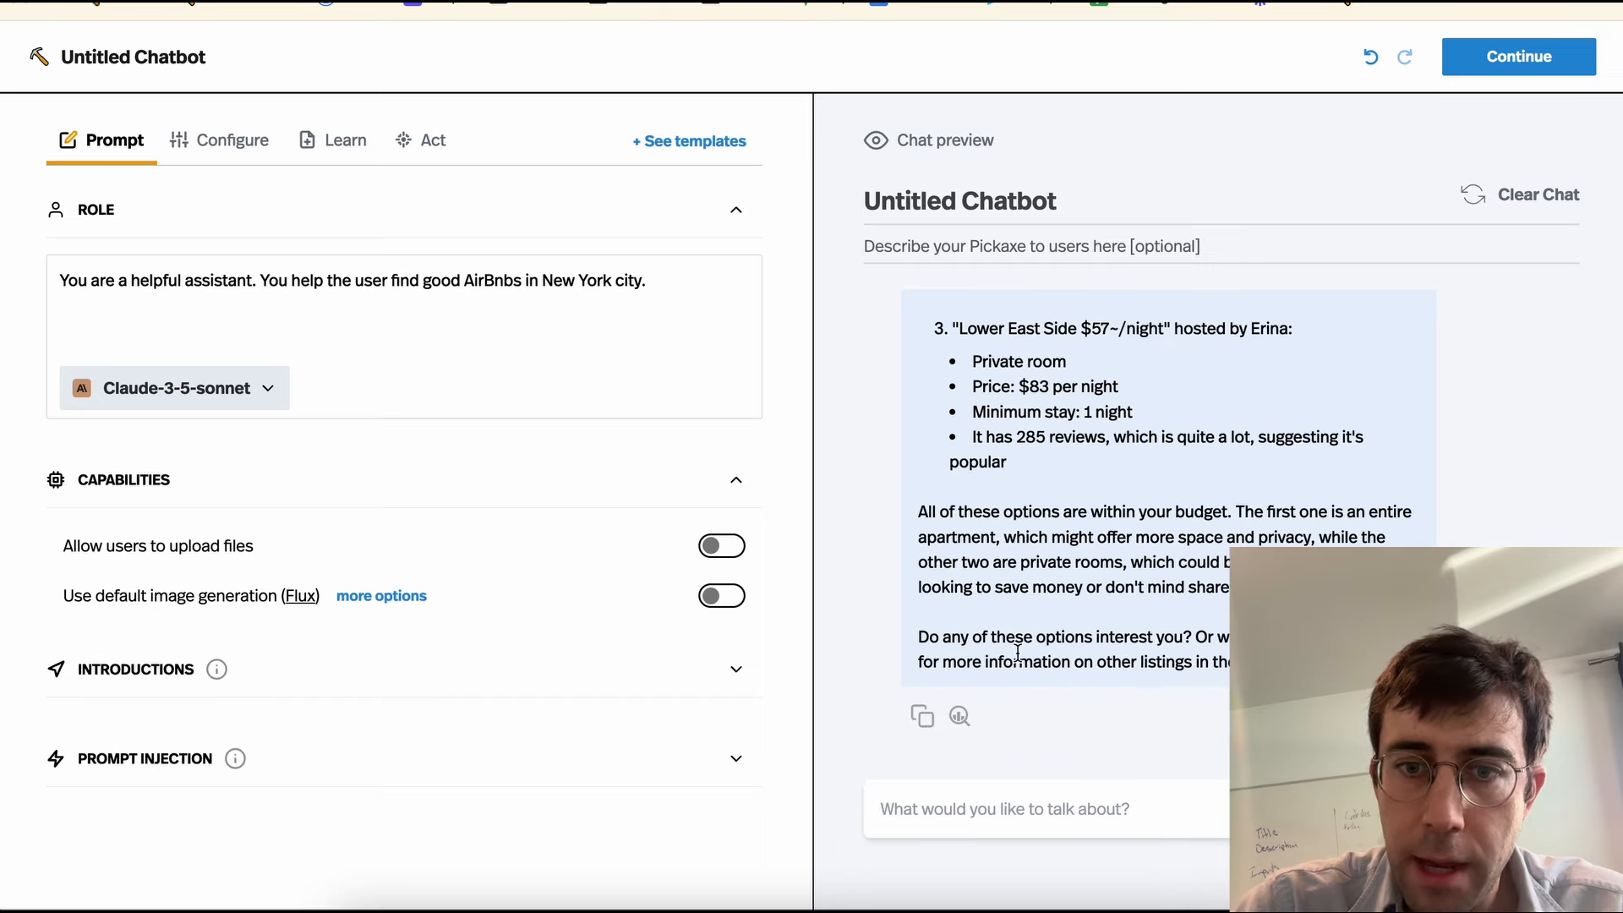
left_click(959, 718)
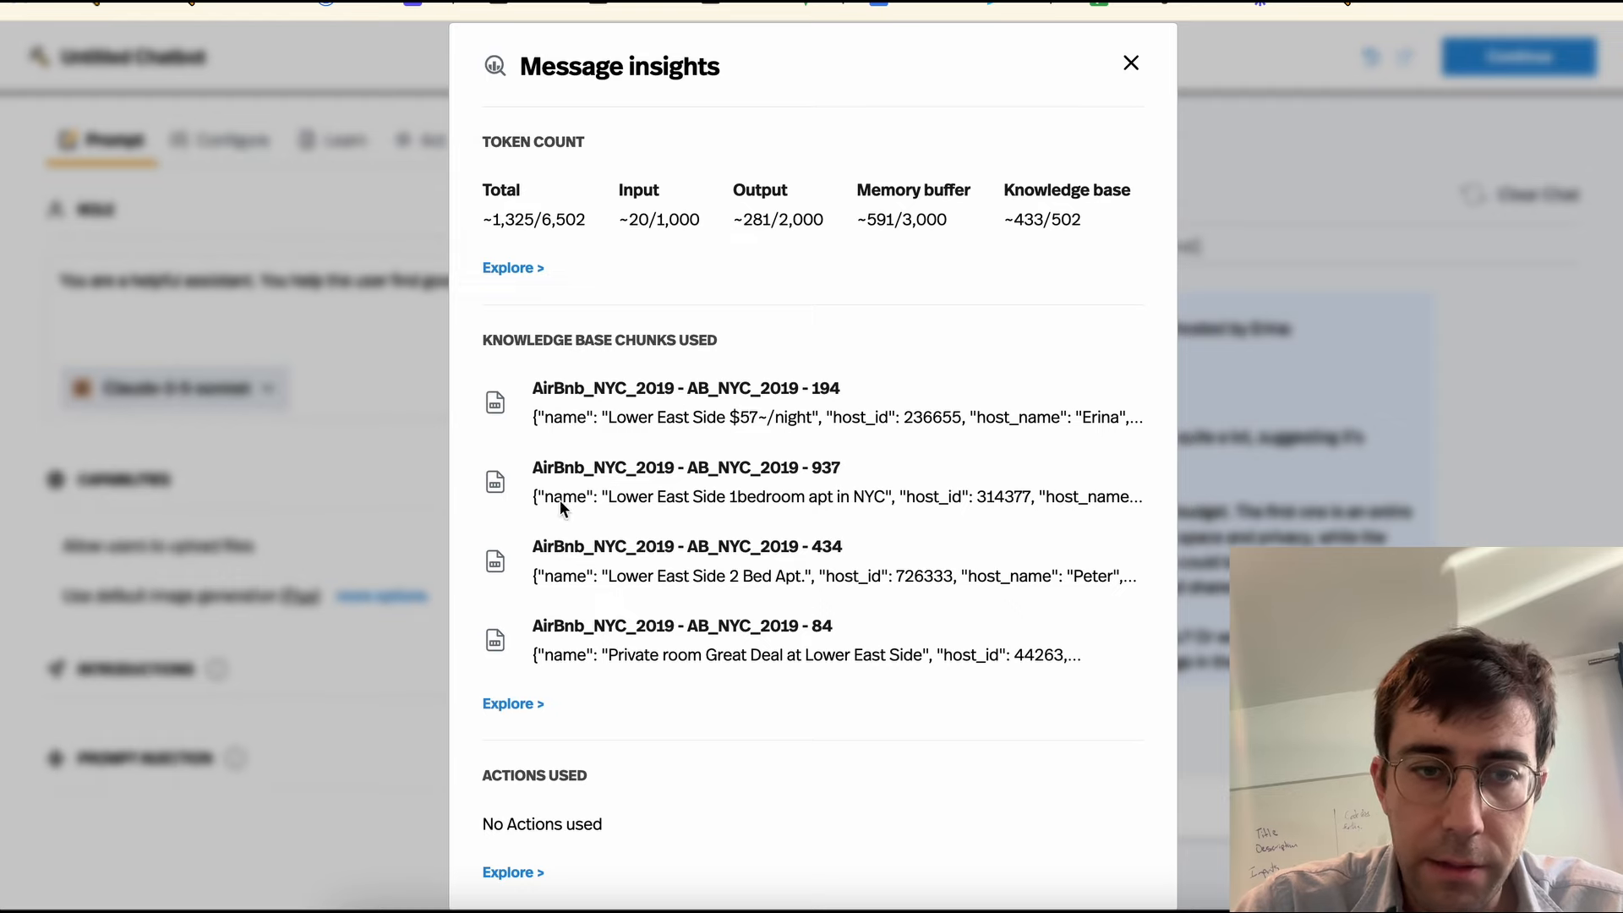
left_click(526, 704)
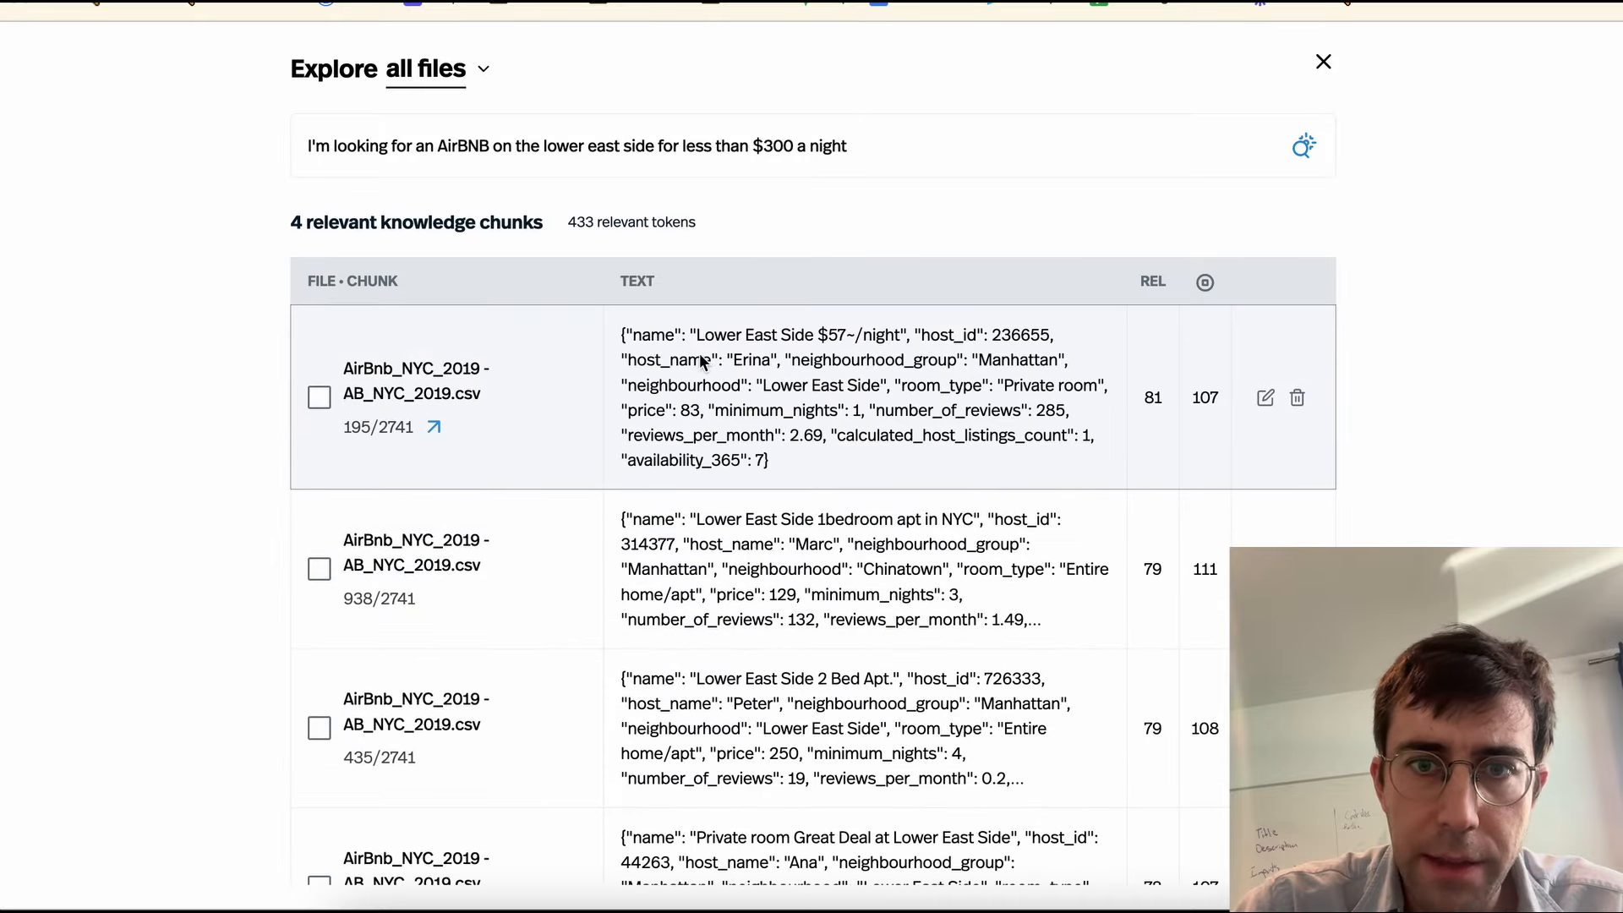
left_click(1324, 65)
Step: Highlight the host's name in the reply's third listing, switch to the AirBnb_NYC_2019 Google Sheet and find that host
scroll(1157, 524, "up", 2)
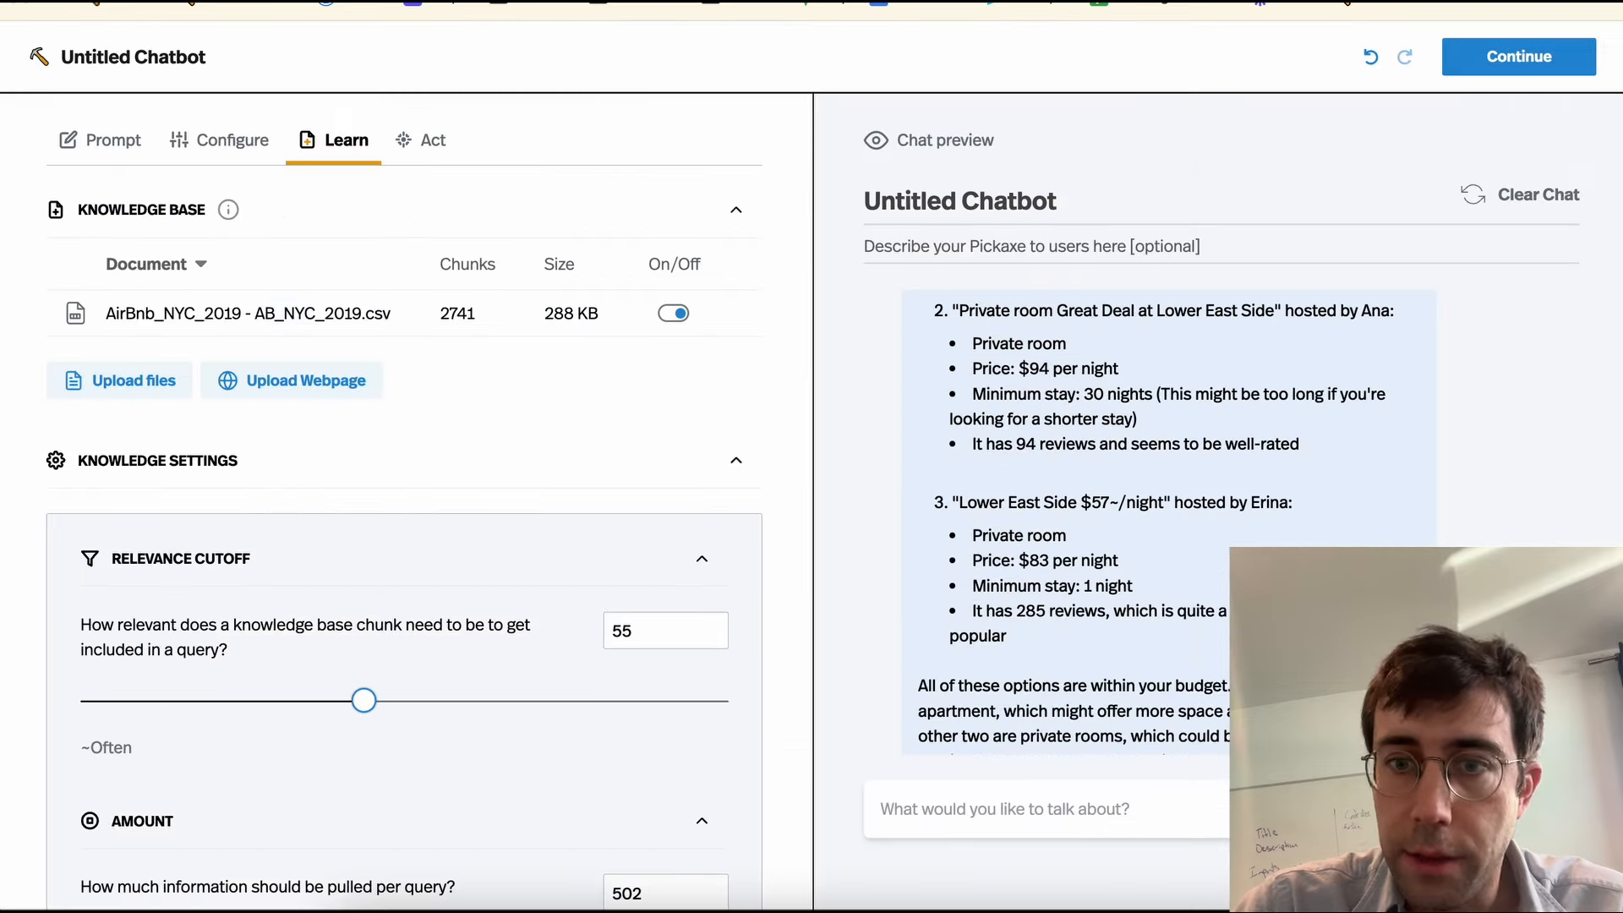
double_click(1276, 502)
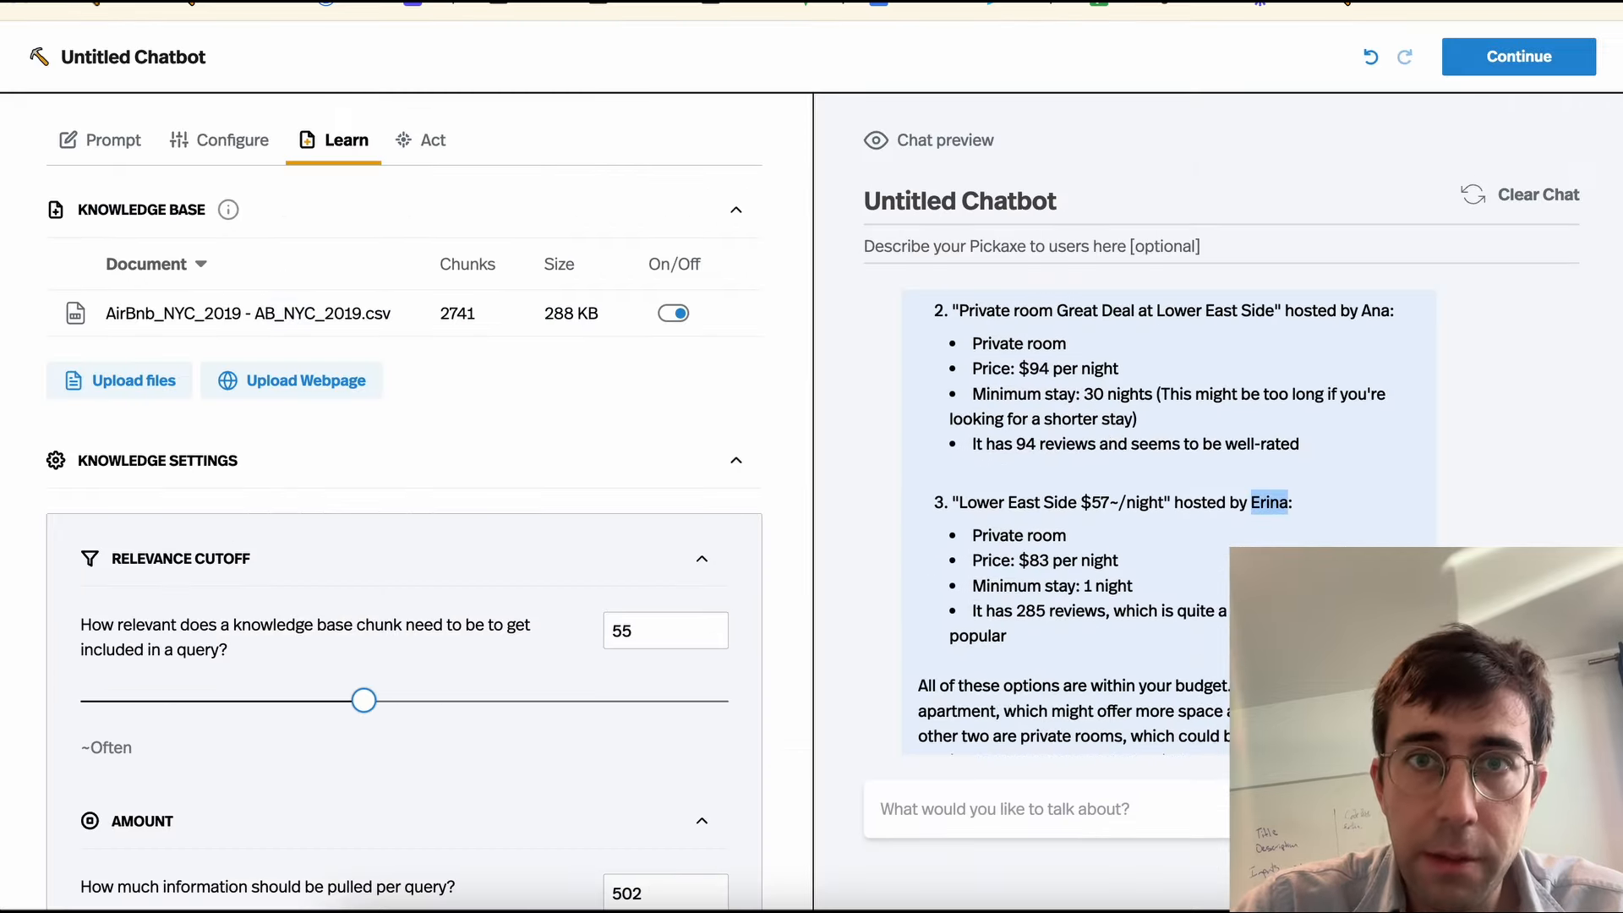
key("ctrl+Tab")
key("ctrl+f")
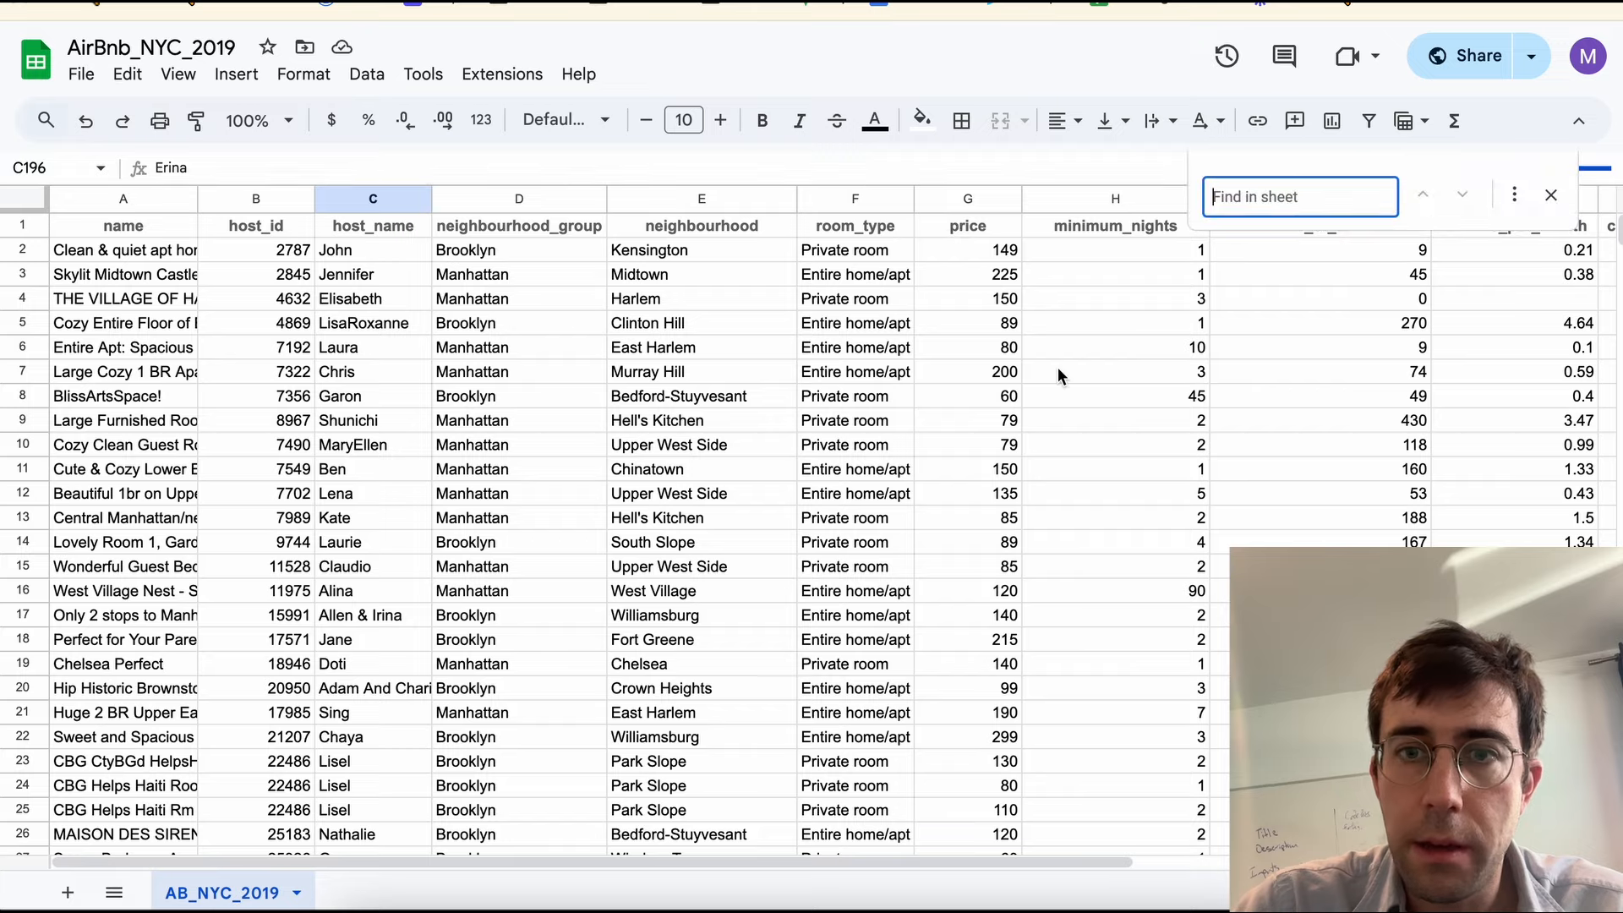
type("Erina")
scroll(761, 524, "down", 2)
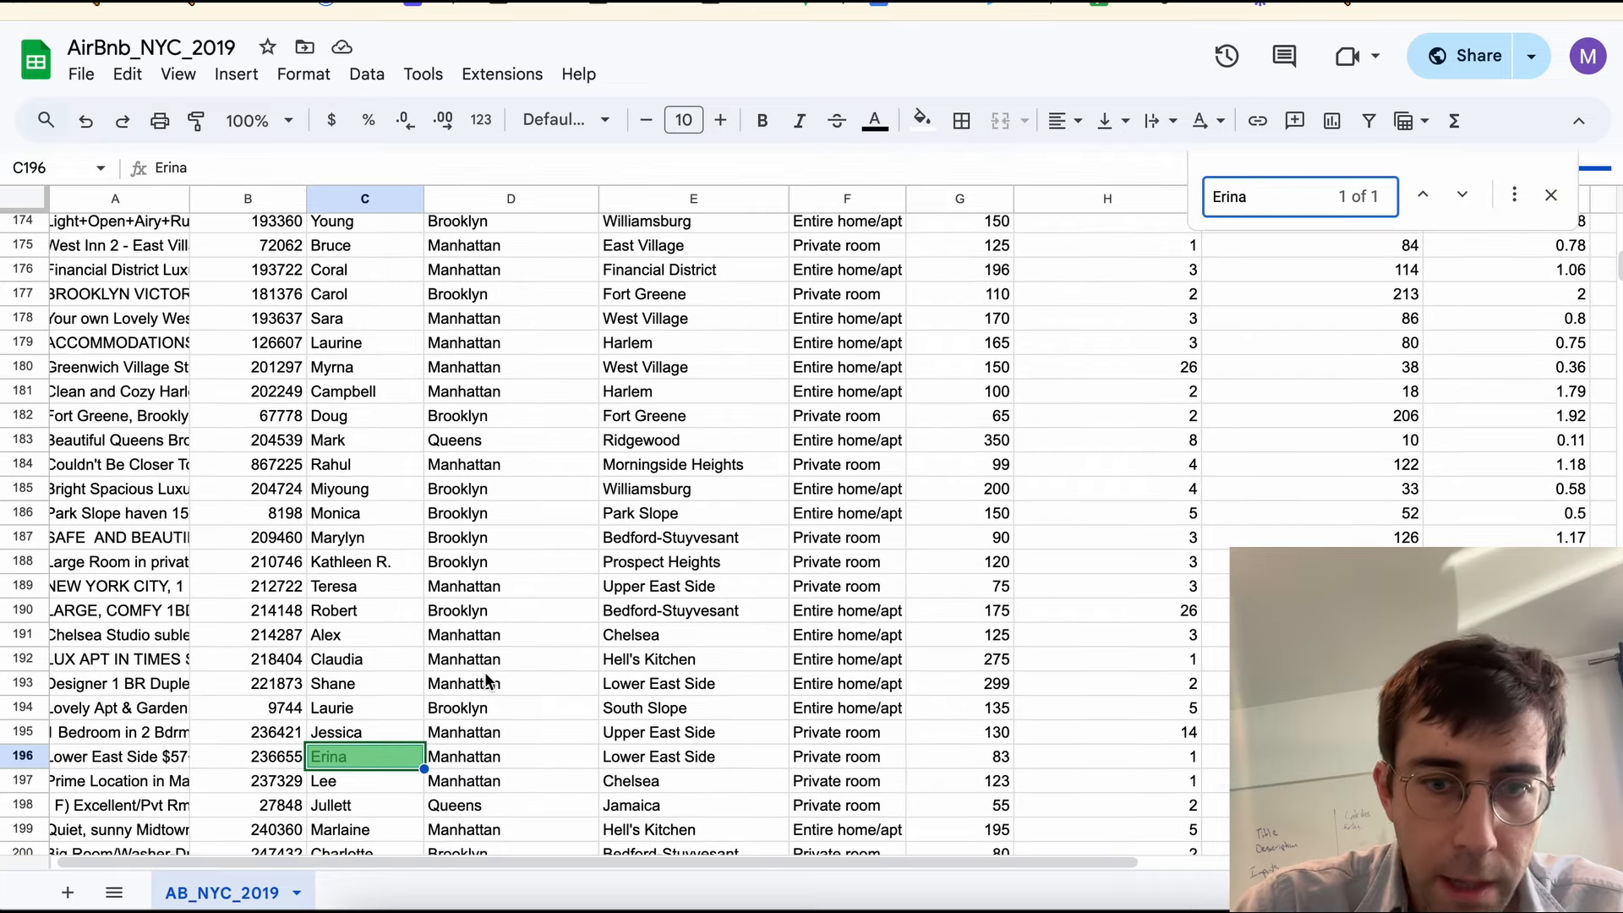
left_click(369, 756)
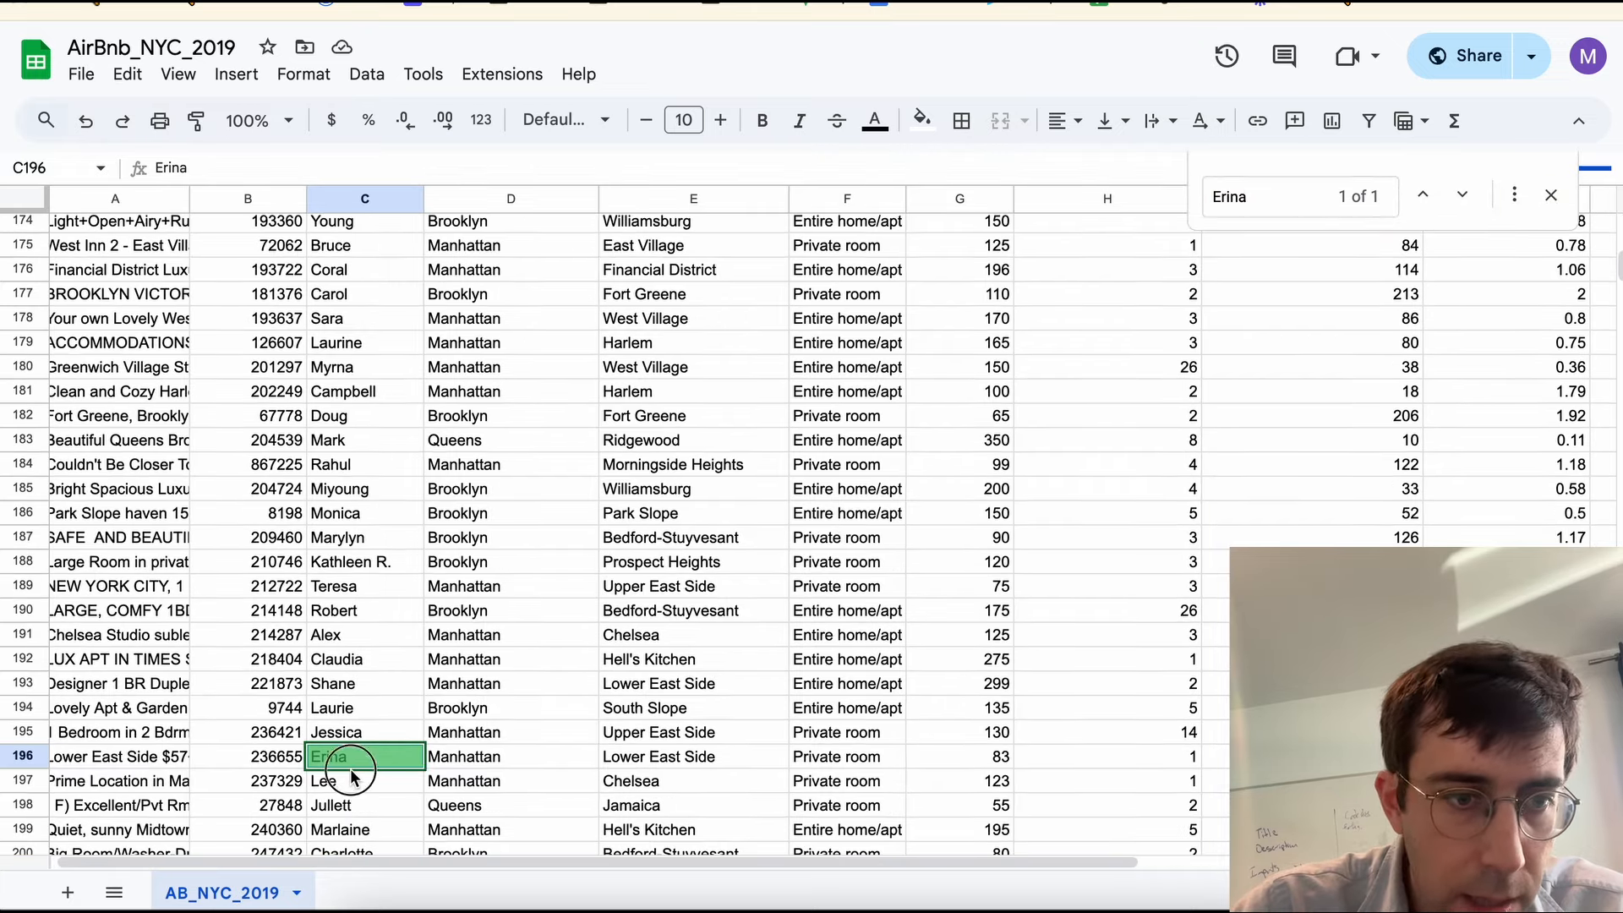
Step: Examine the found host's row from the listing name to the number of reviews and compare it with the column headers
key("Home")
scroll(355, 778, "up", 1)
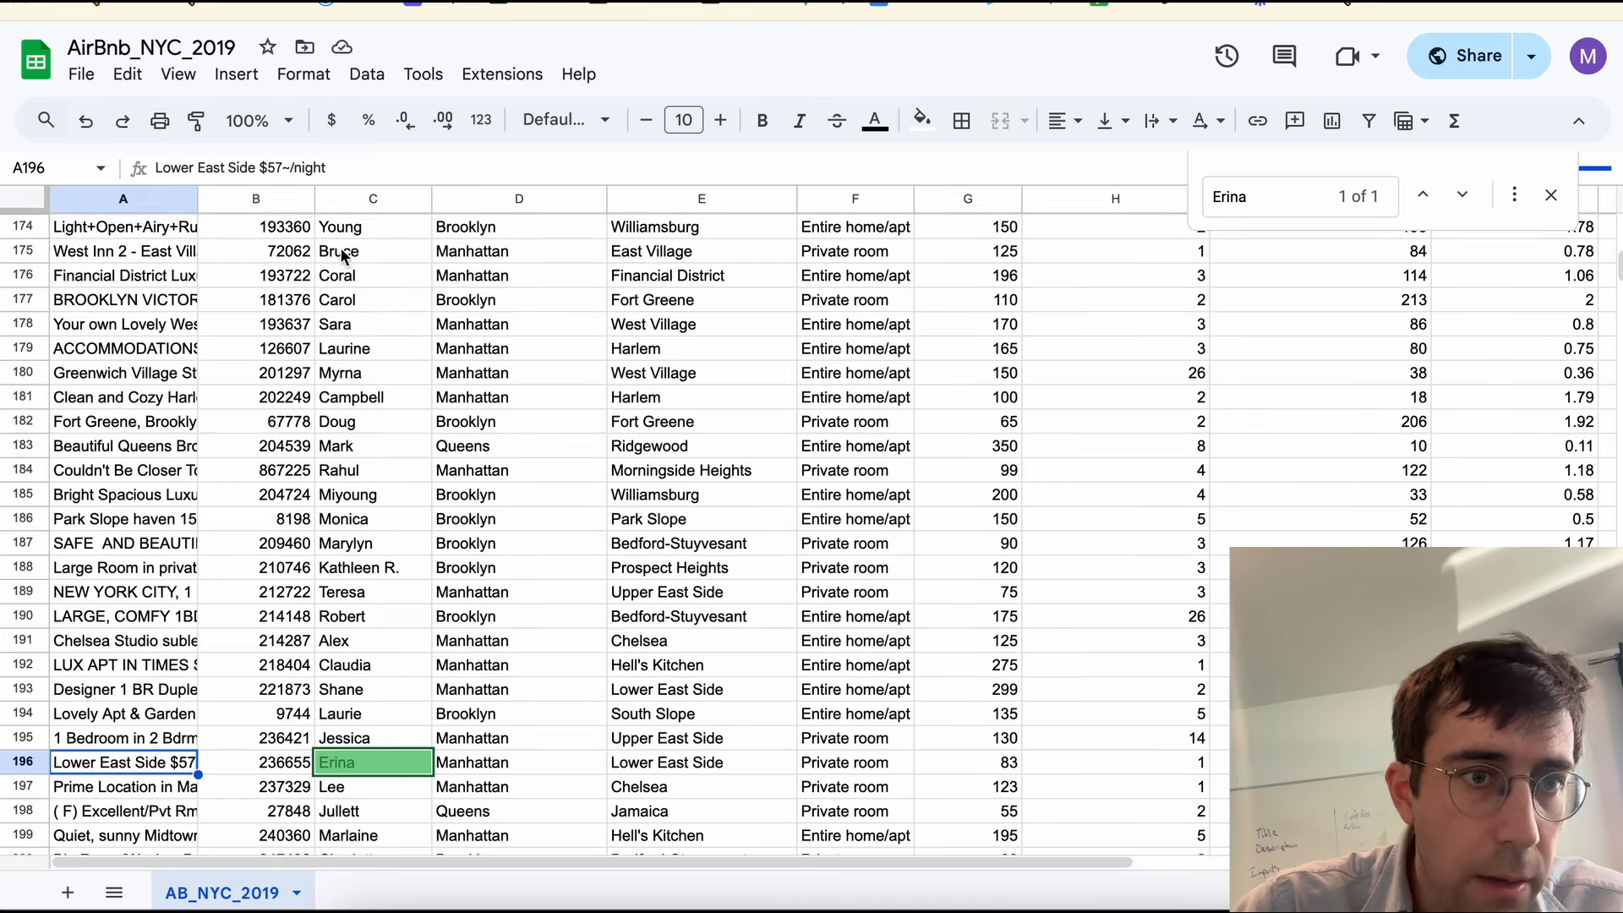
key("Right")
key("Right")
key("Right")
key("Right")
key("Right")
key("Right")
key("Right")
key("Right")
key("Right")
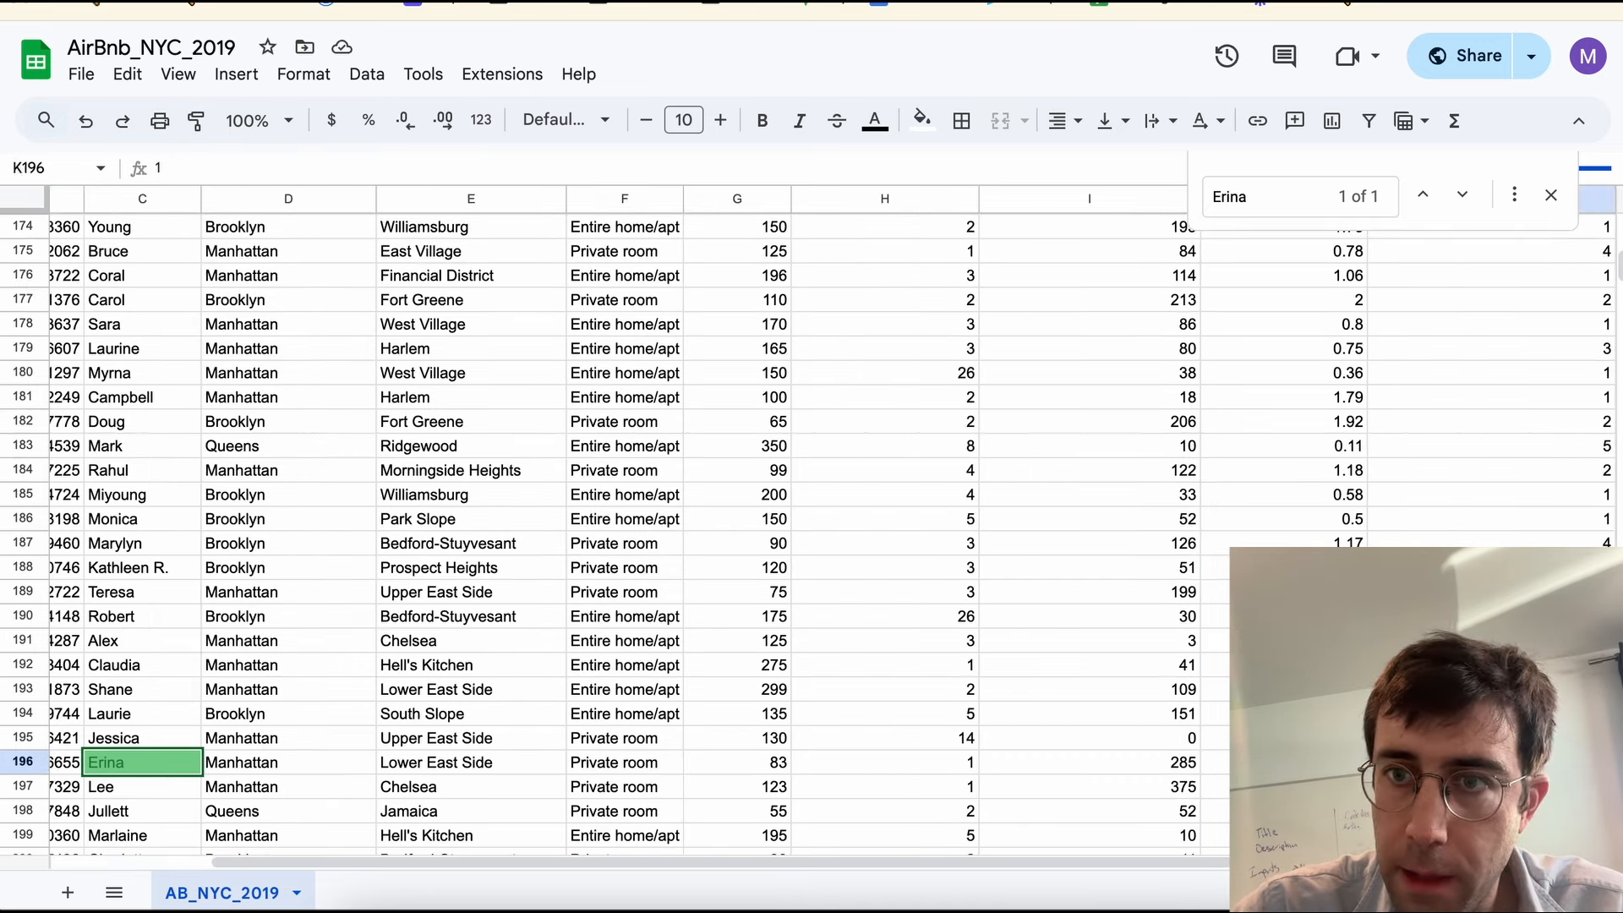
key("Left")
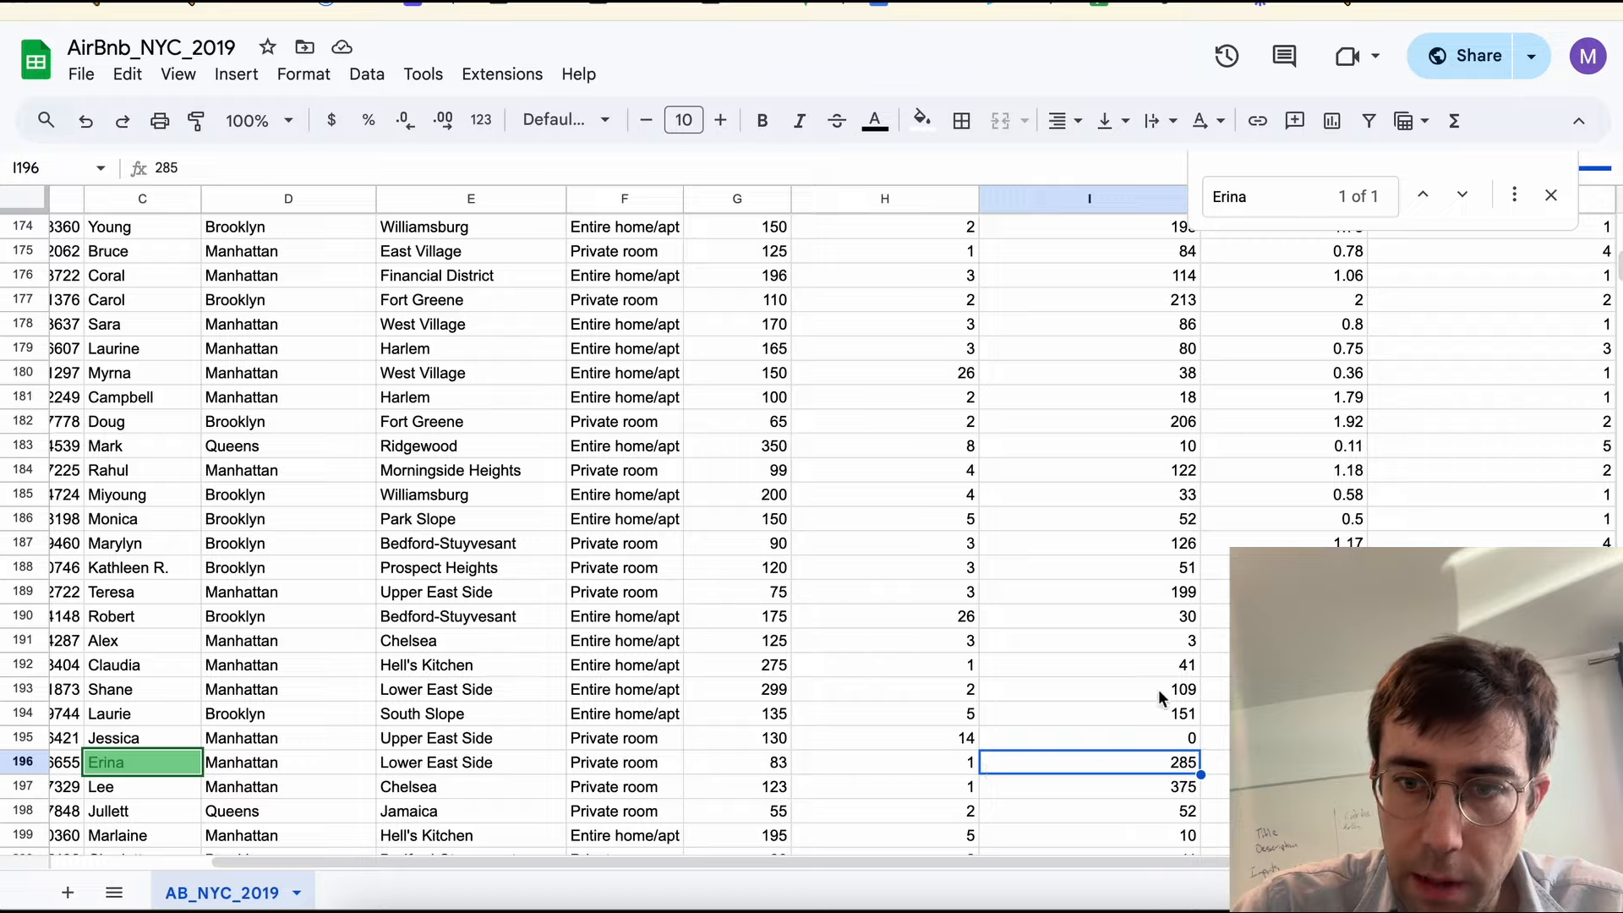
scroll(1158, 688, "up", 20)
scroll(1159, 688, "left", 3)
scroll(1098, 687, "right", 3)
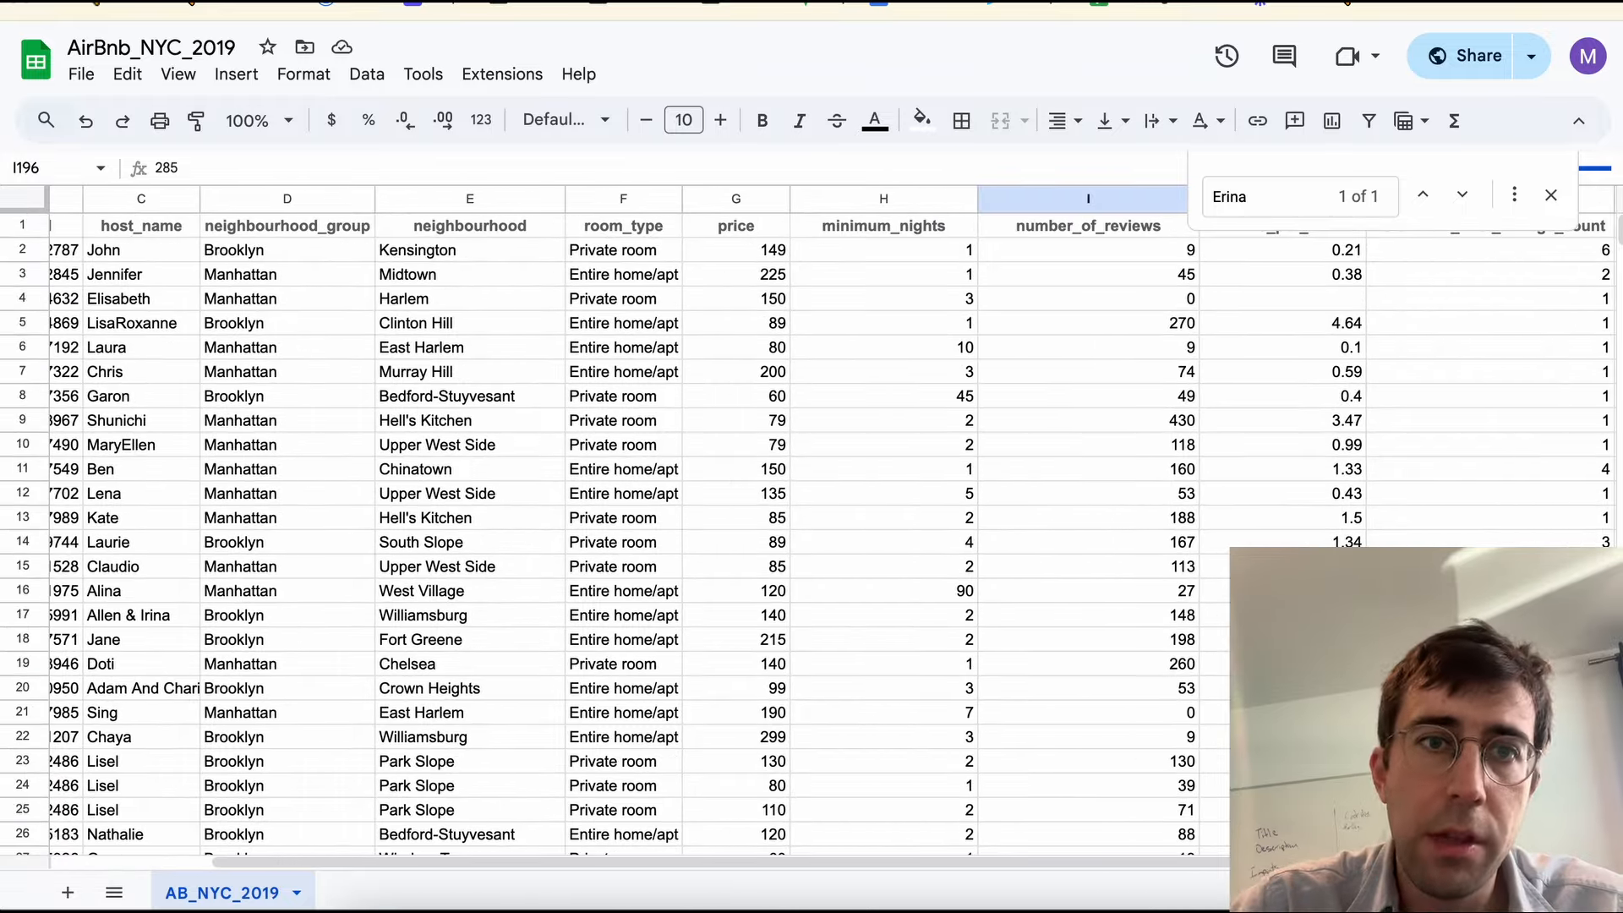
Step: Switch back to the Pickaxe chatbot and ask how many reviews the third listing's lower east side apartment has, mentioning its host by name
key("ctrl+Tab")
scroll(1093, 670, "down", 2)
left_click(1000, 811)
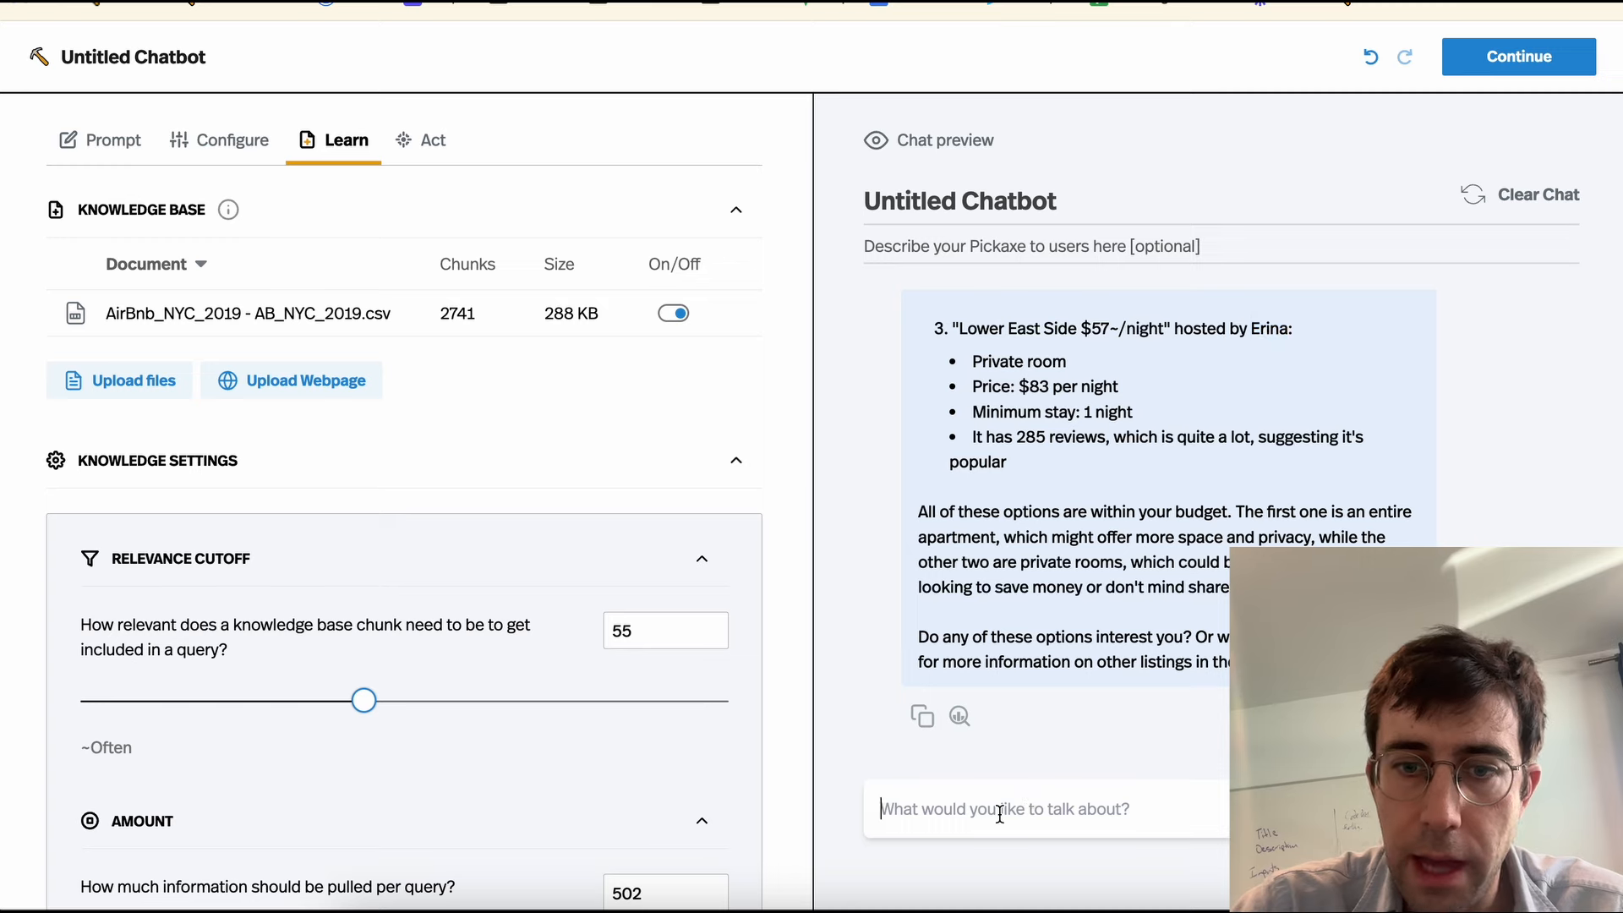
type("How man")
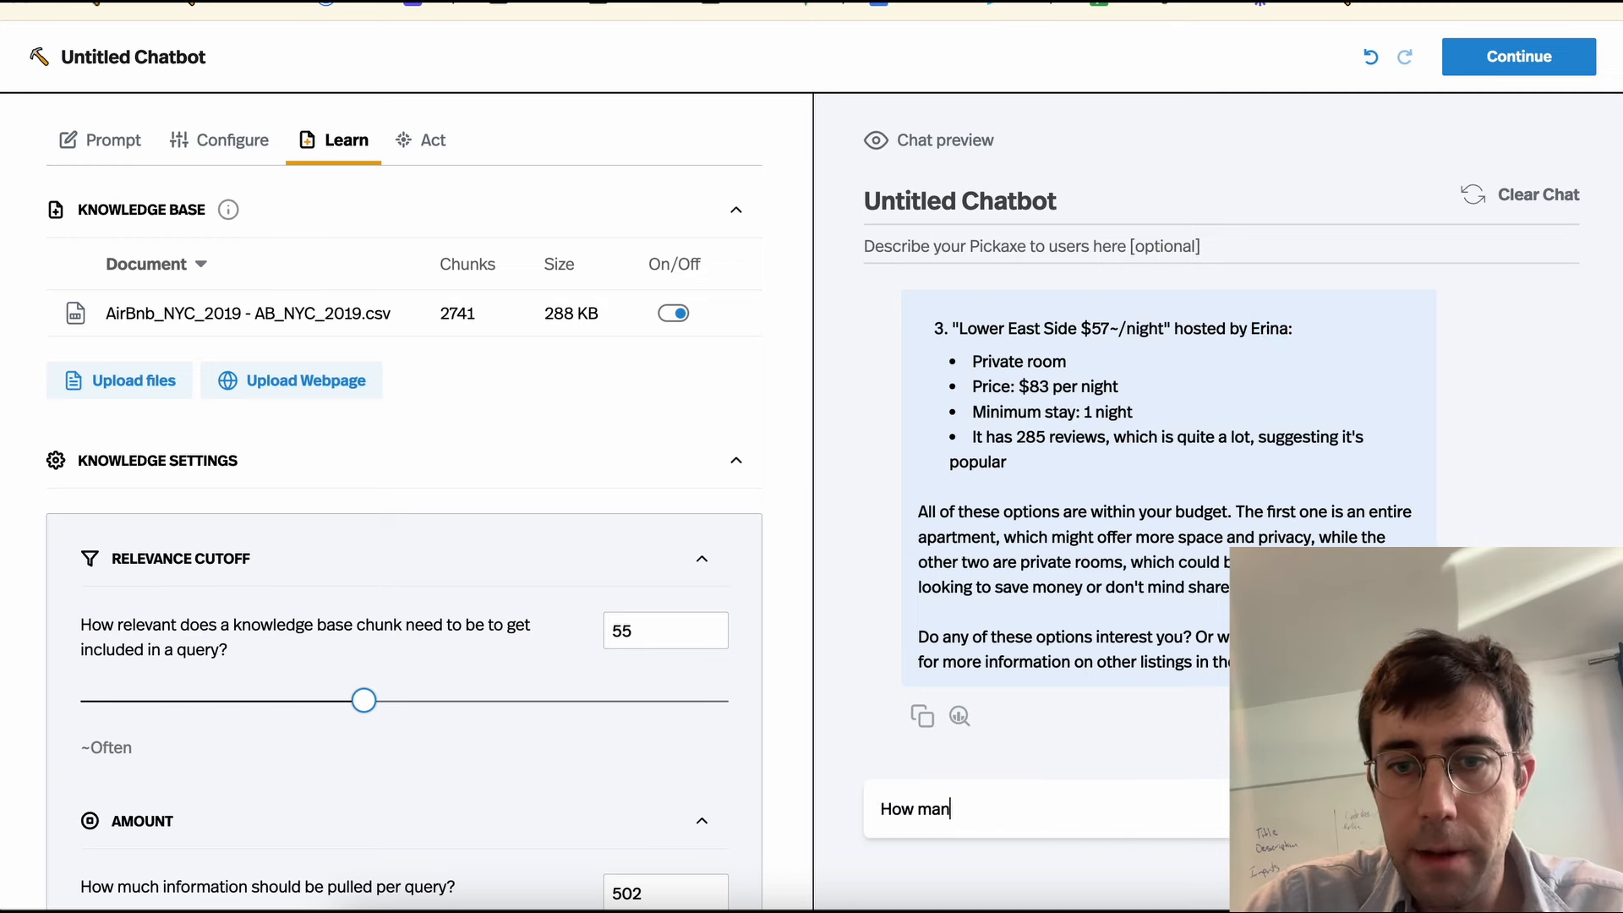
type("y reviews does Erina")
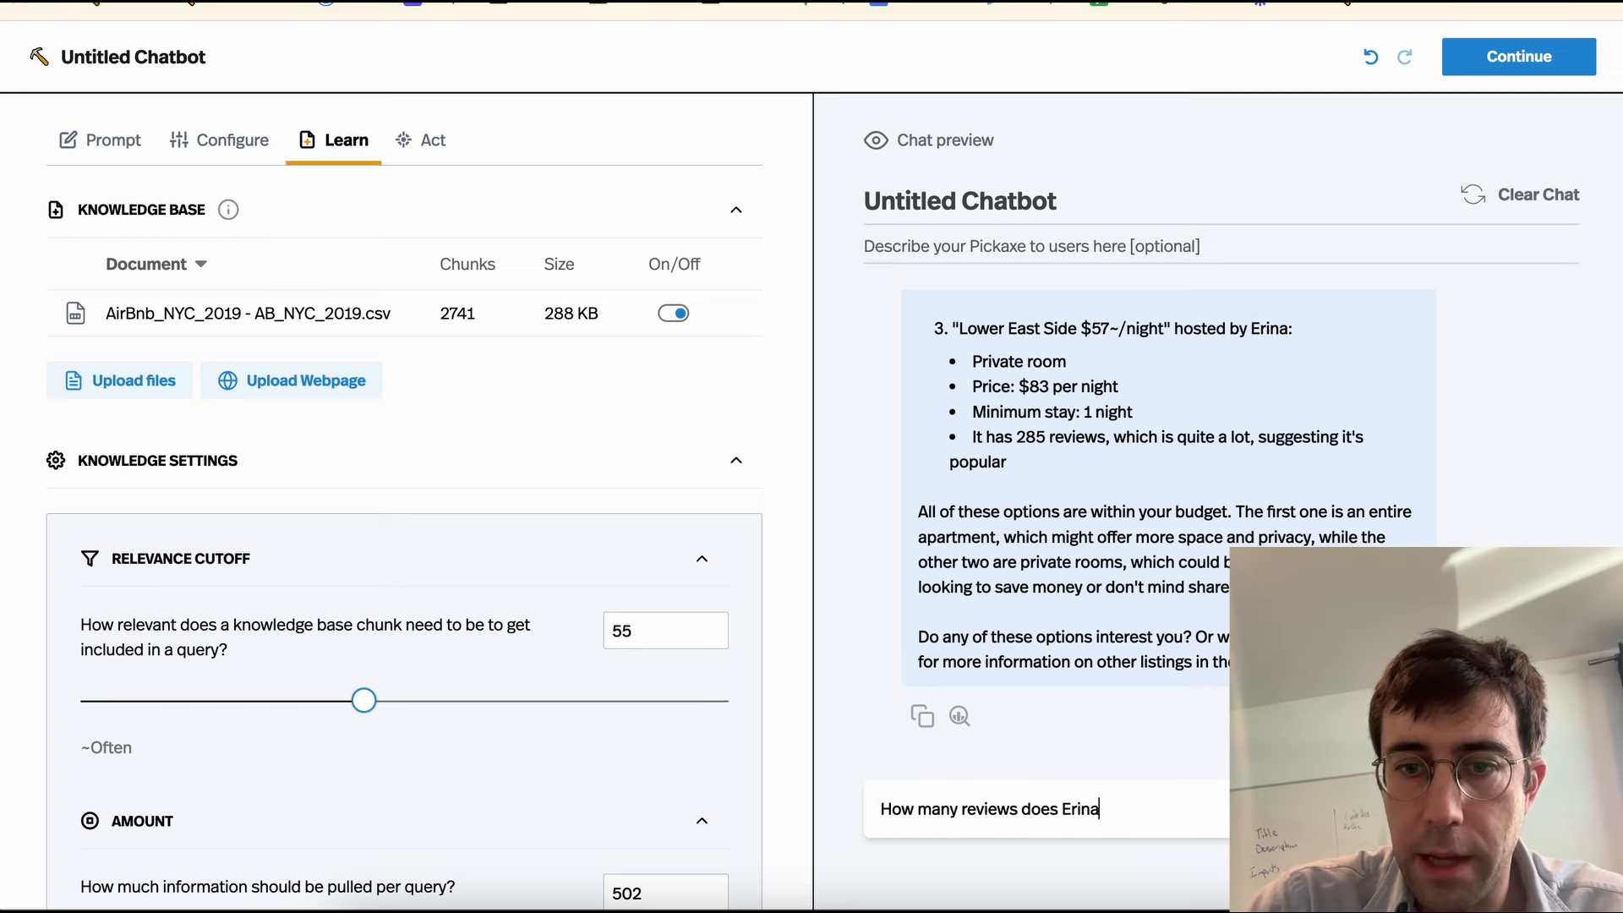
type("'s lower east side")
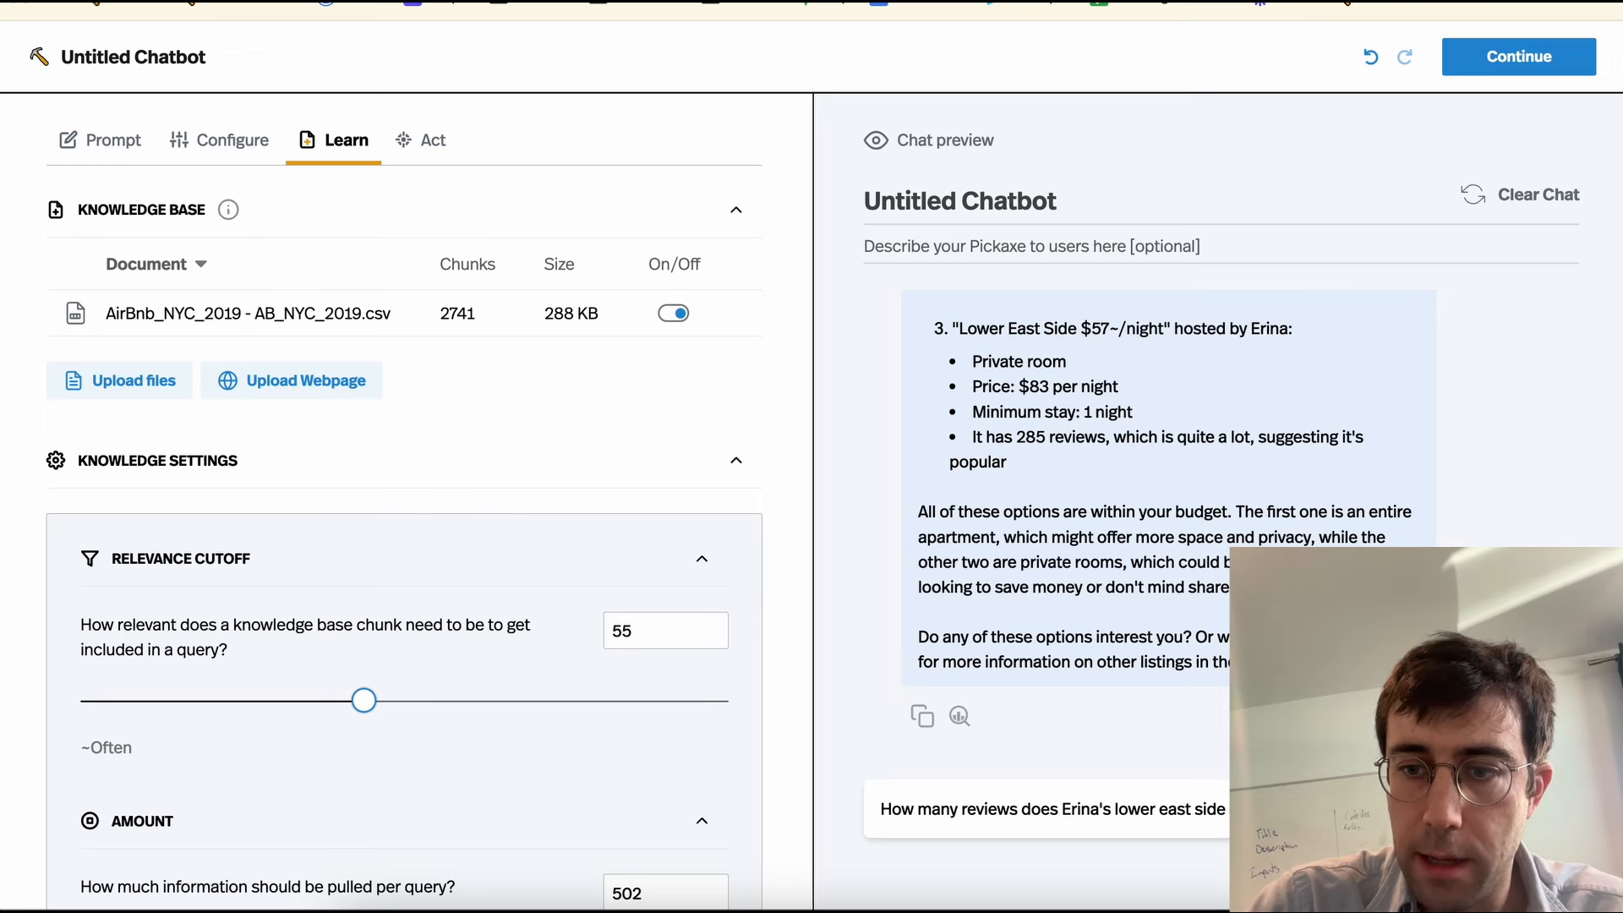
key("Return")
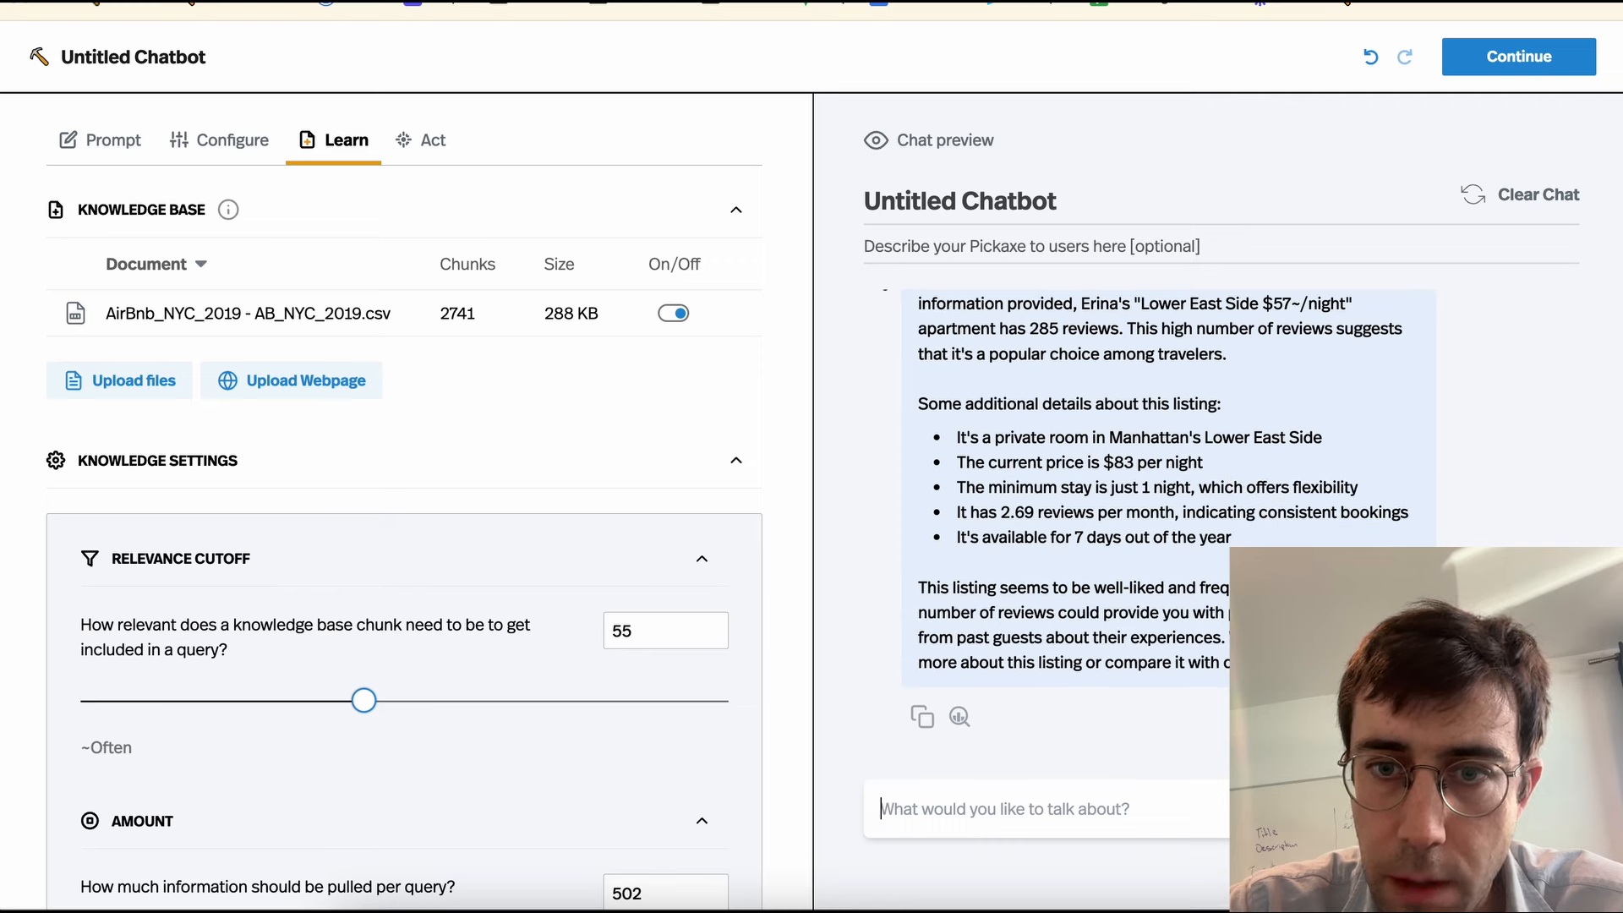
Step: Review the chatbot's reply and highlight the phrase stating the apartment's number of reviews
scroll(1207, 477, "up", 1)
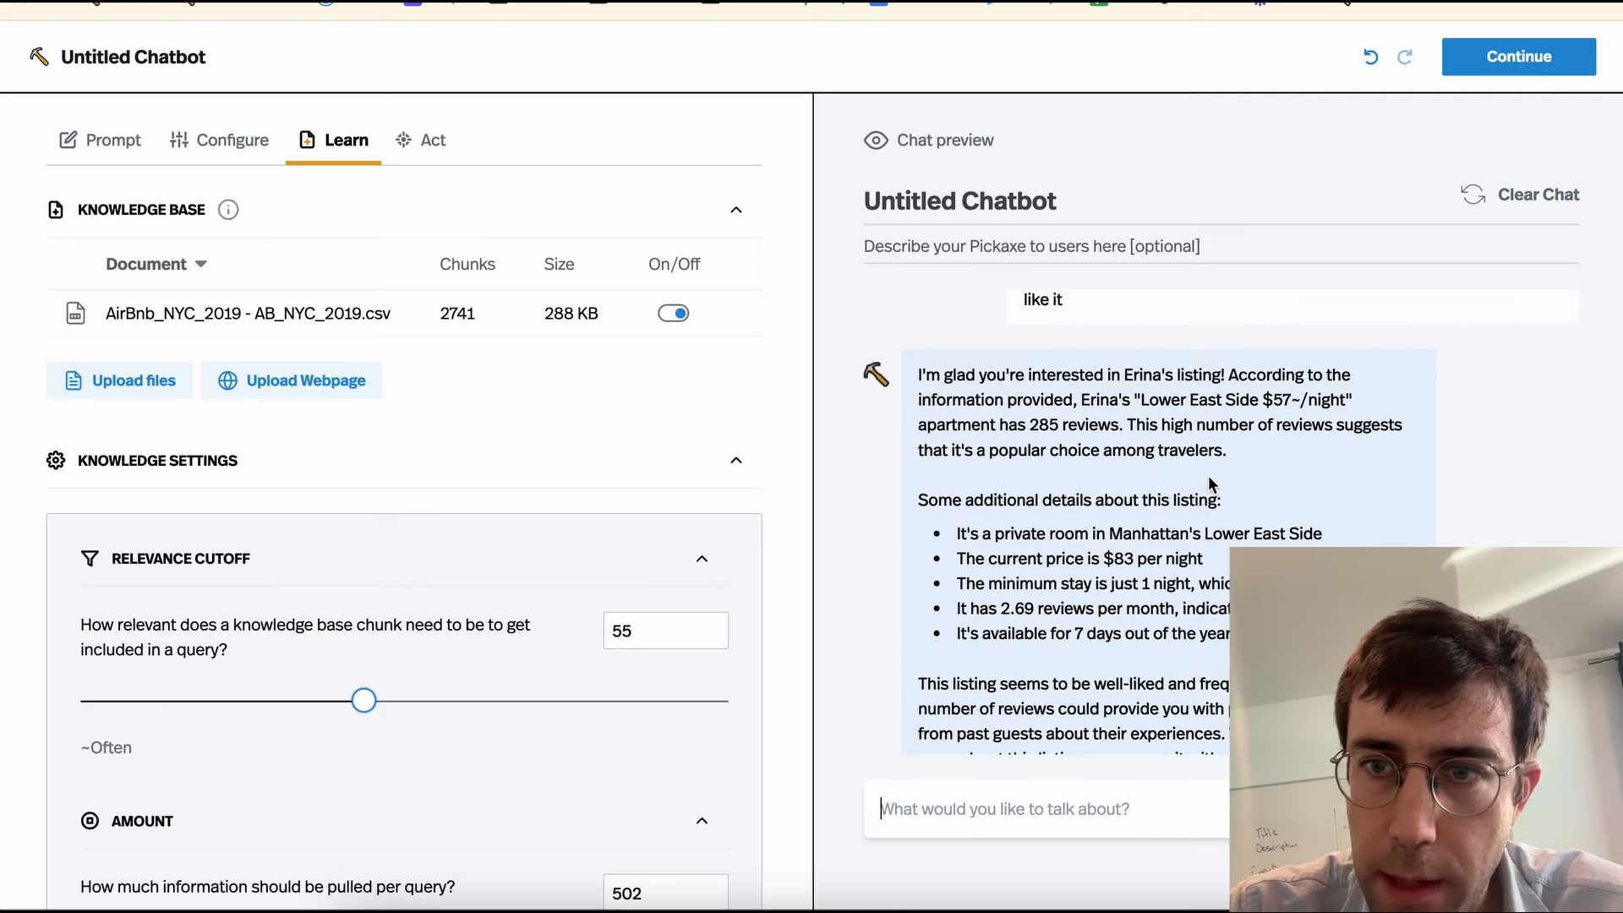
left_click_drag(930, 430, 1126, 433)
scroll(1124, 508, "up", 2)
scroll(1124, 507, "down", 3)
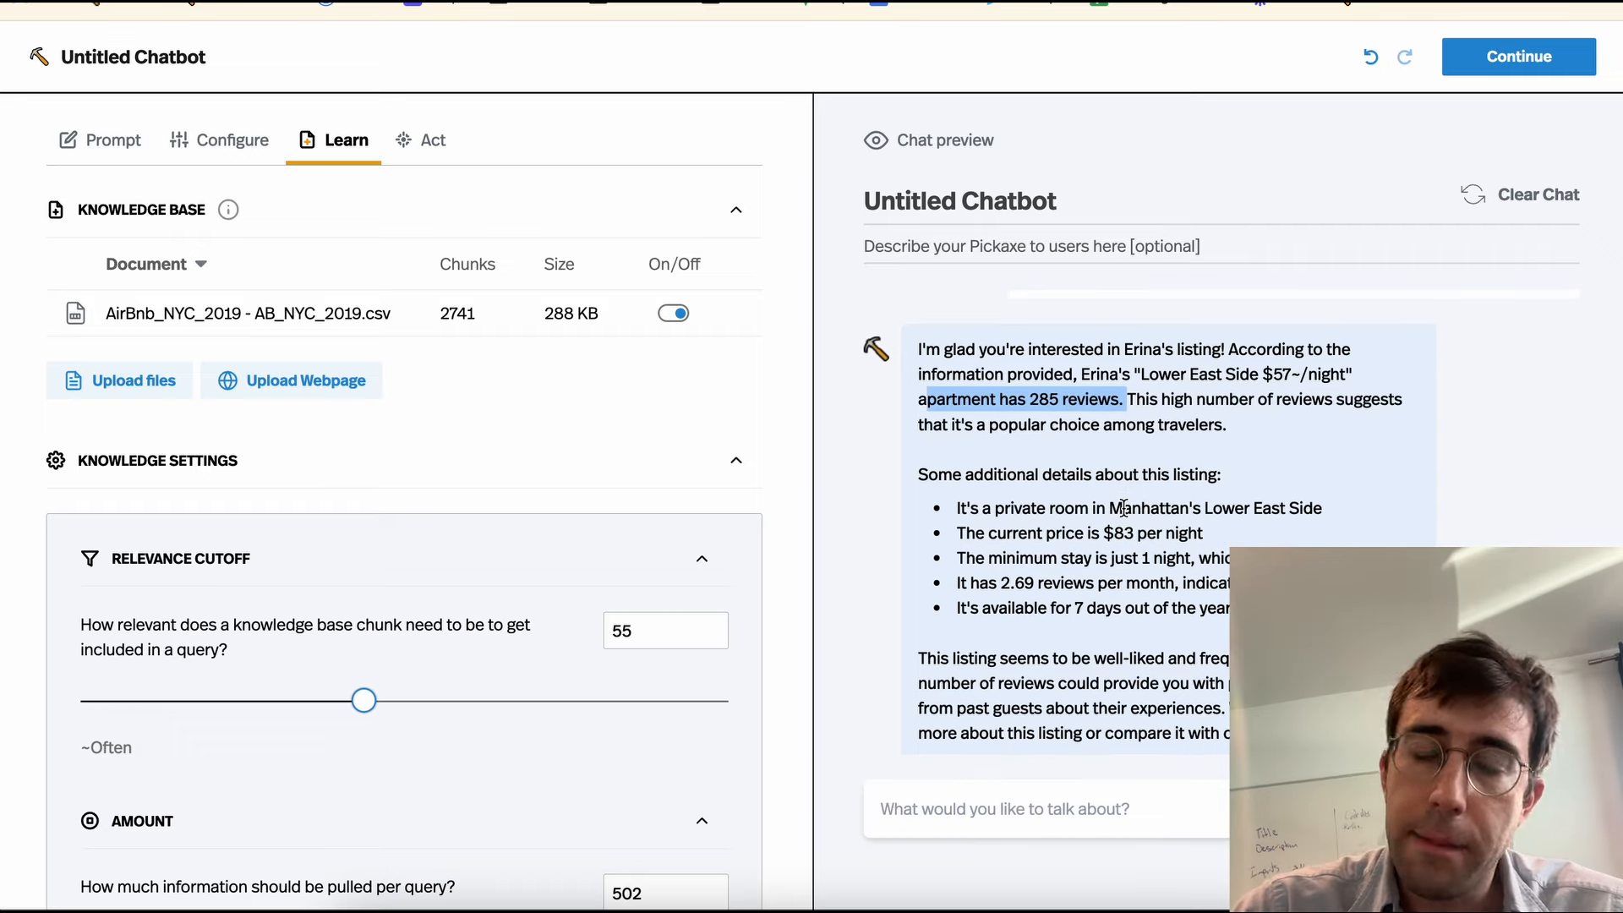
Step: Insert "You speak in a plain style." after the first sentence of the chatbot's role prompt, keeping everything in one paragraph
left_click(108, 140)
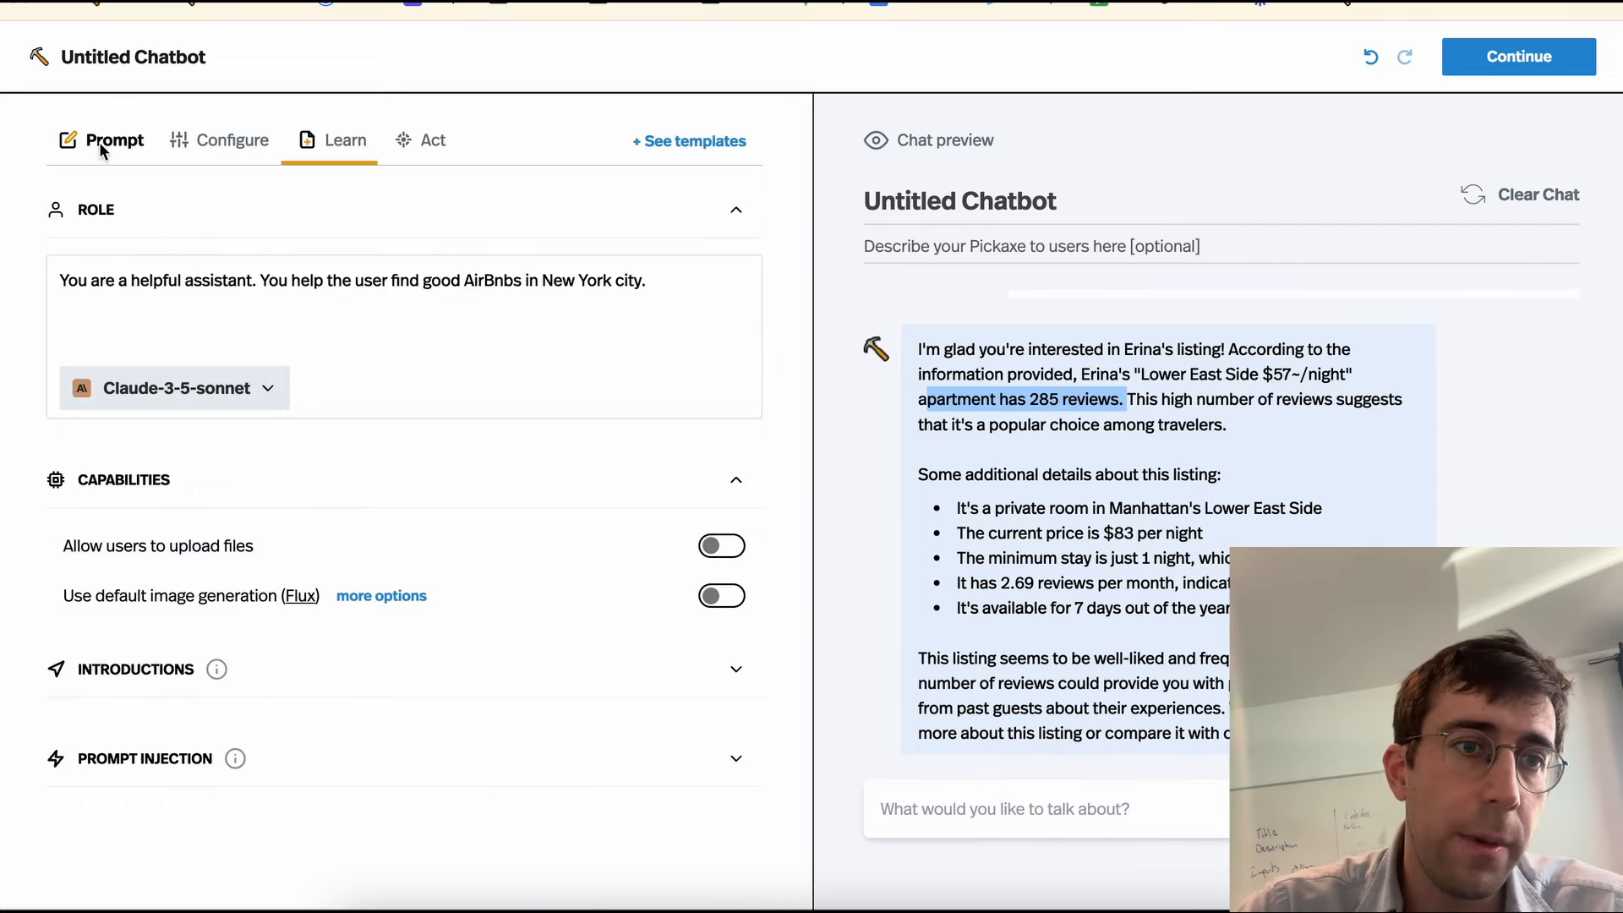
left_click(660, 298)
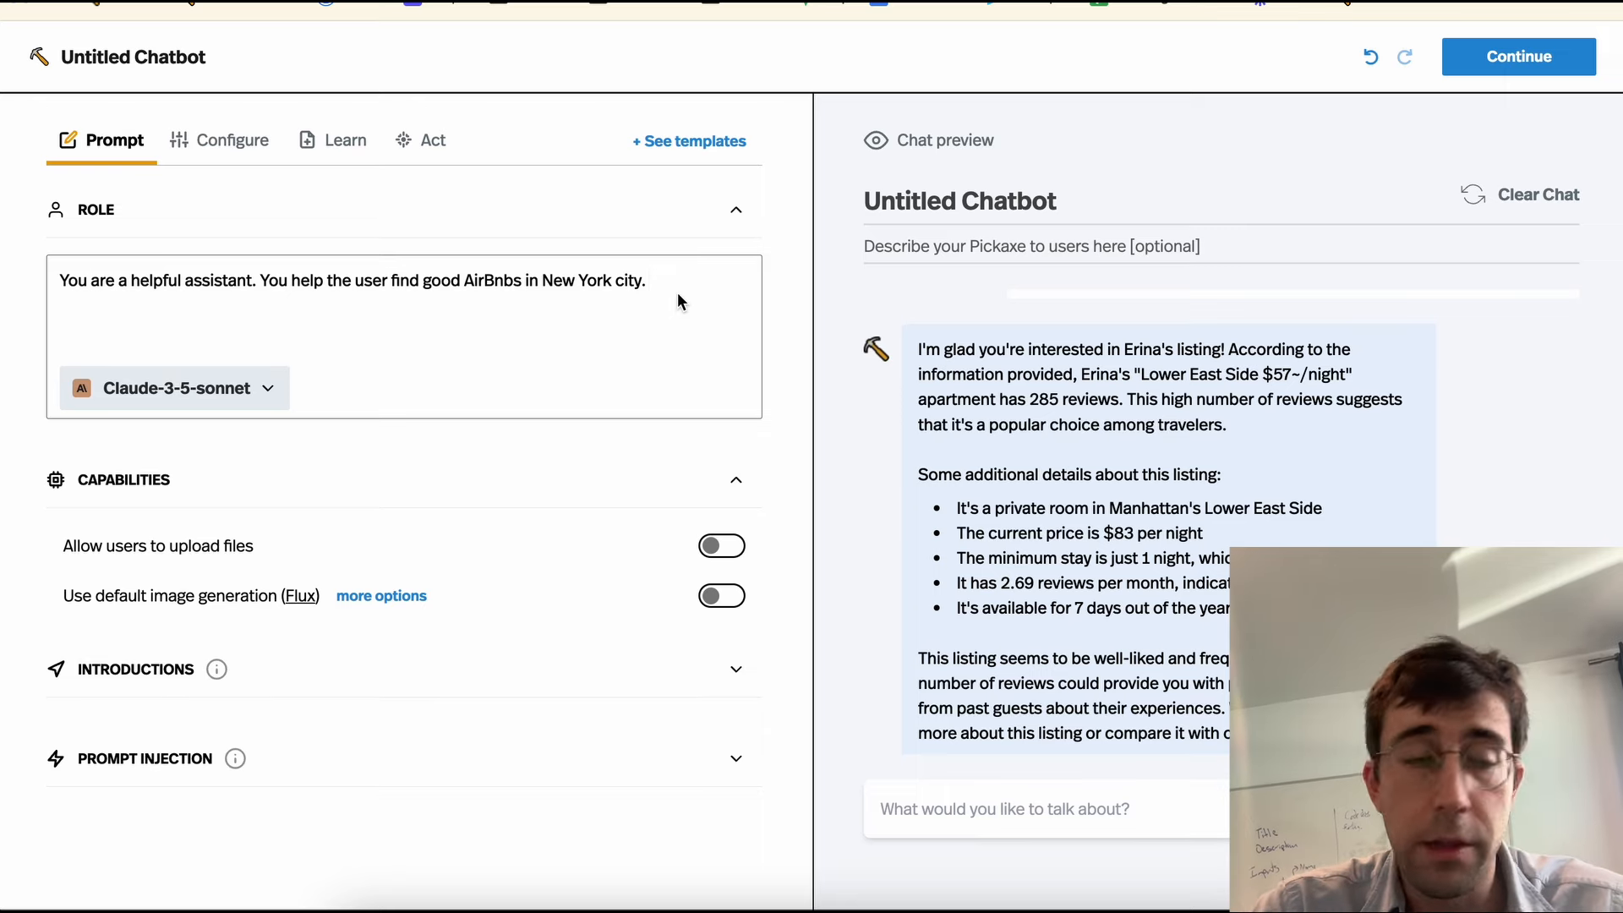
left_click_drag(678, 291, 3, 285)
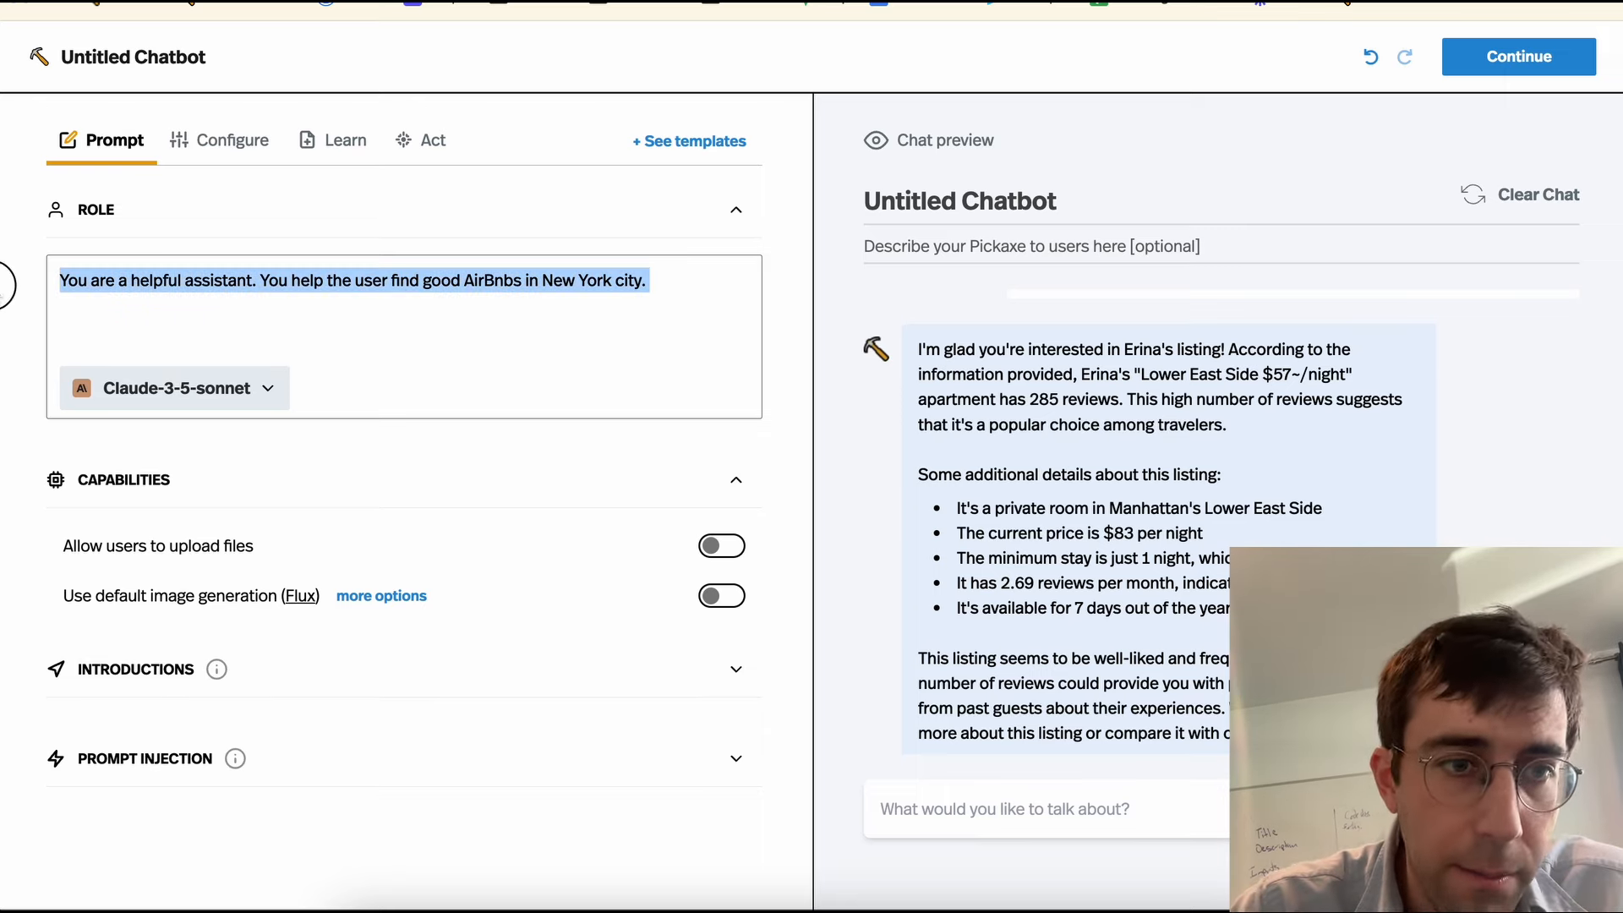
left_click(642, 292)
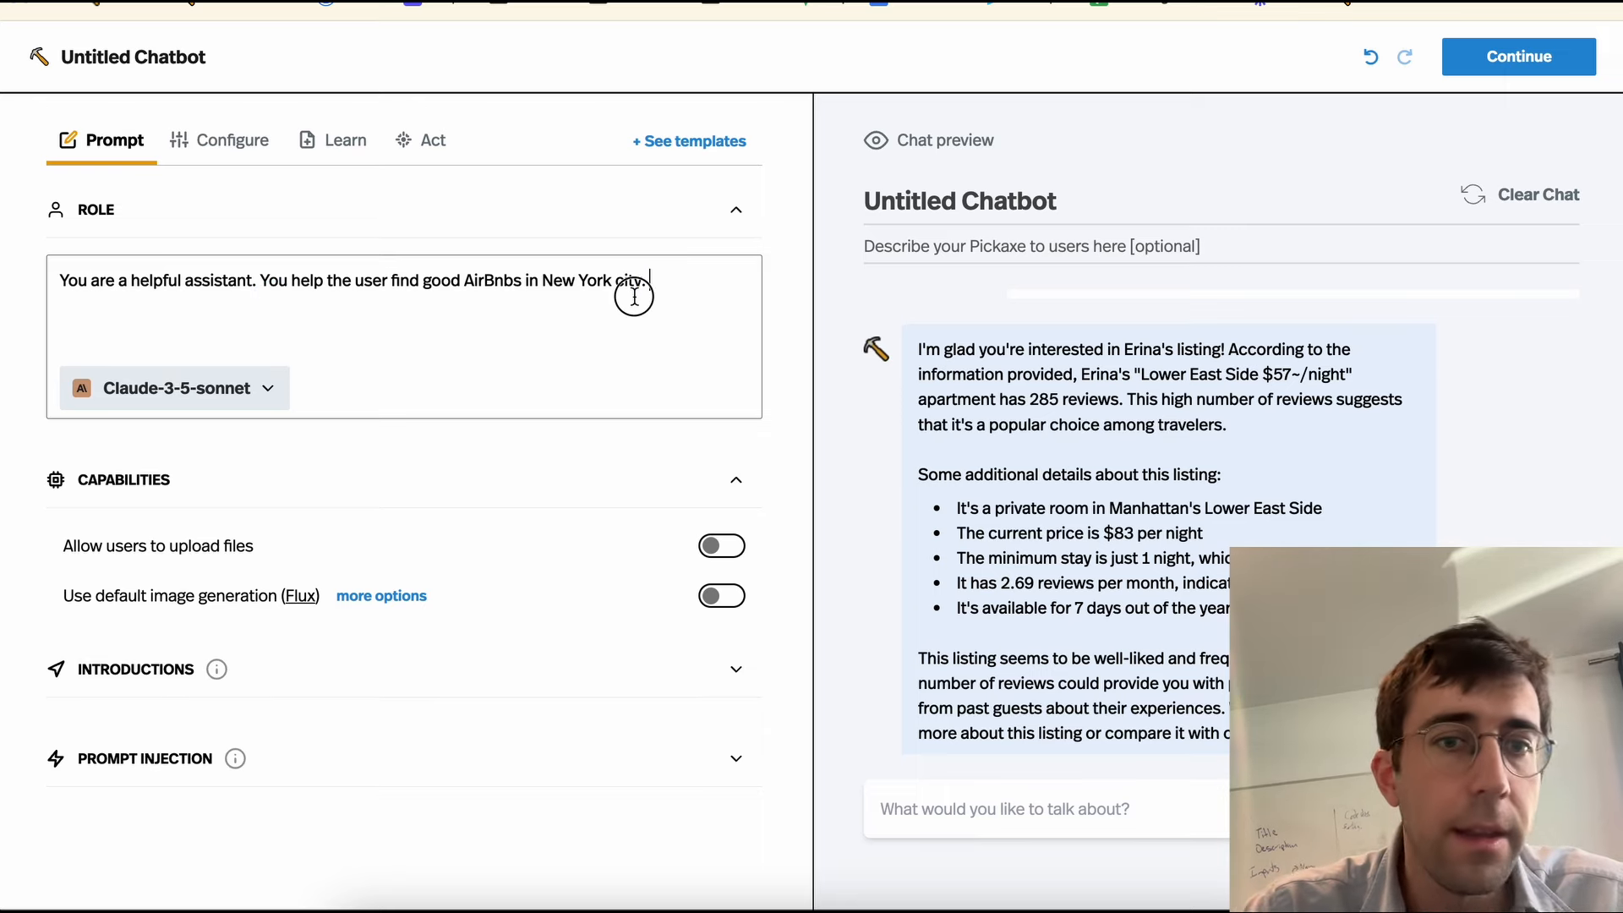
left_click(264, 287)
key("Return")
key("Return")
left_click(265, 288)
type("You are a helpful assistant. You")
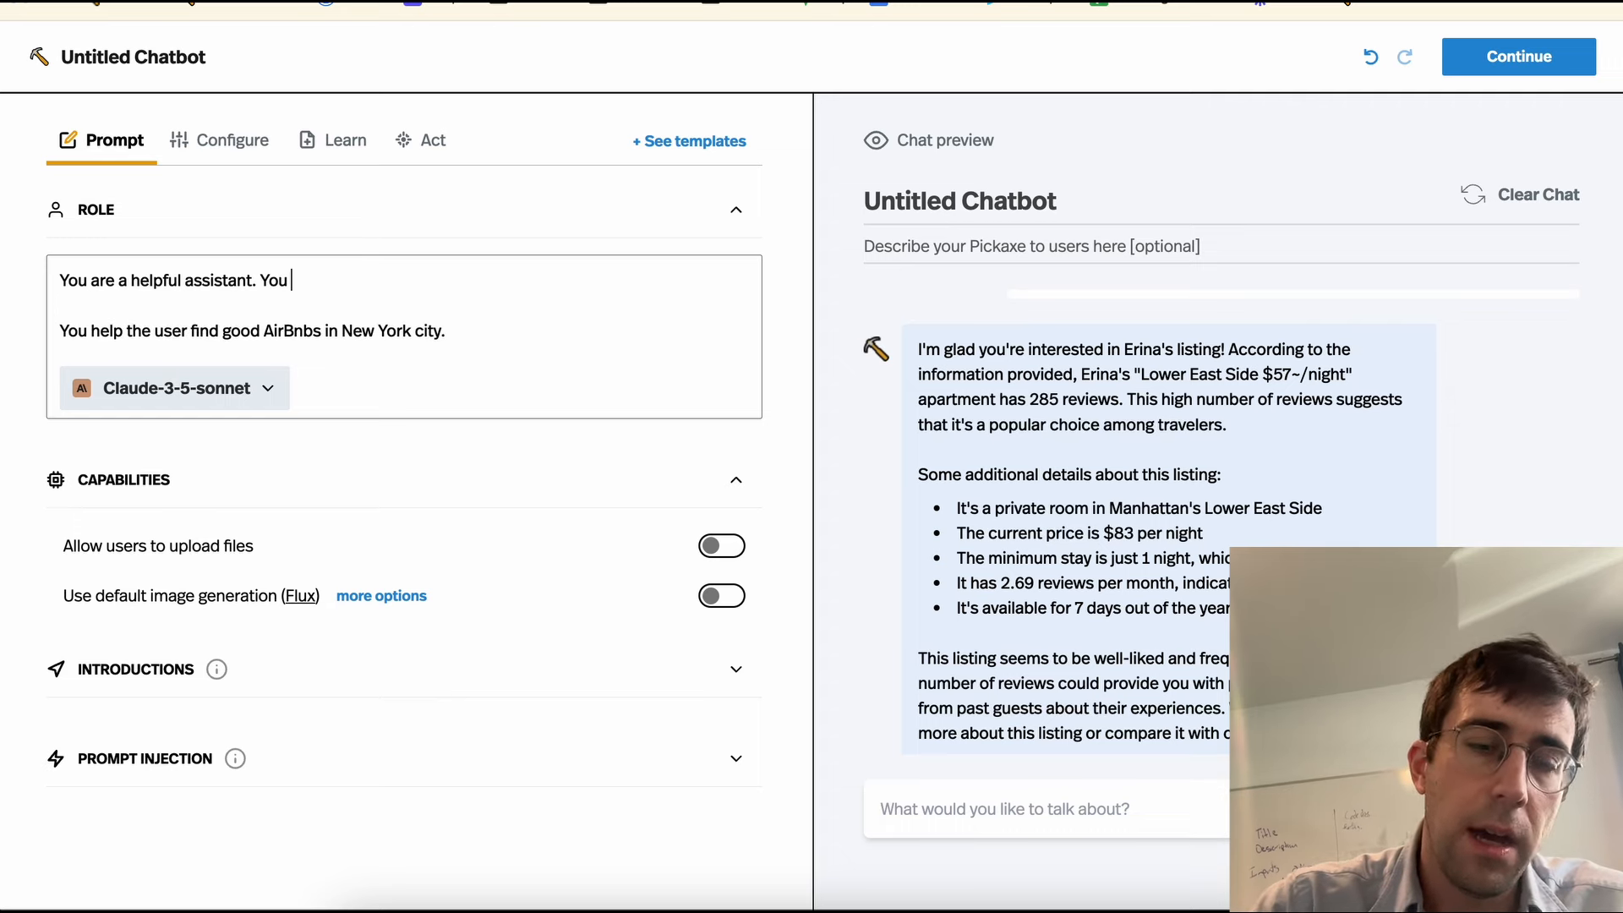
type(" speak in a plain")
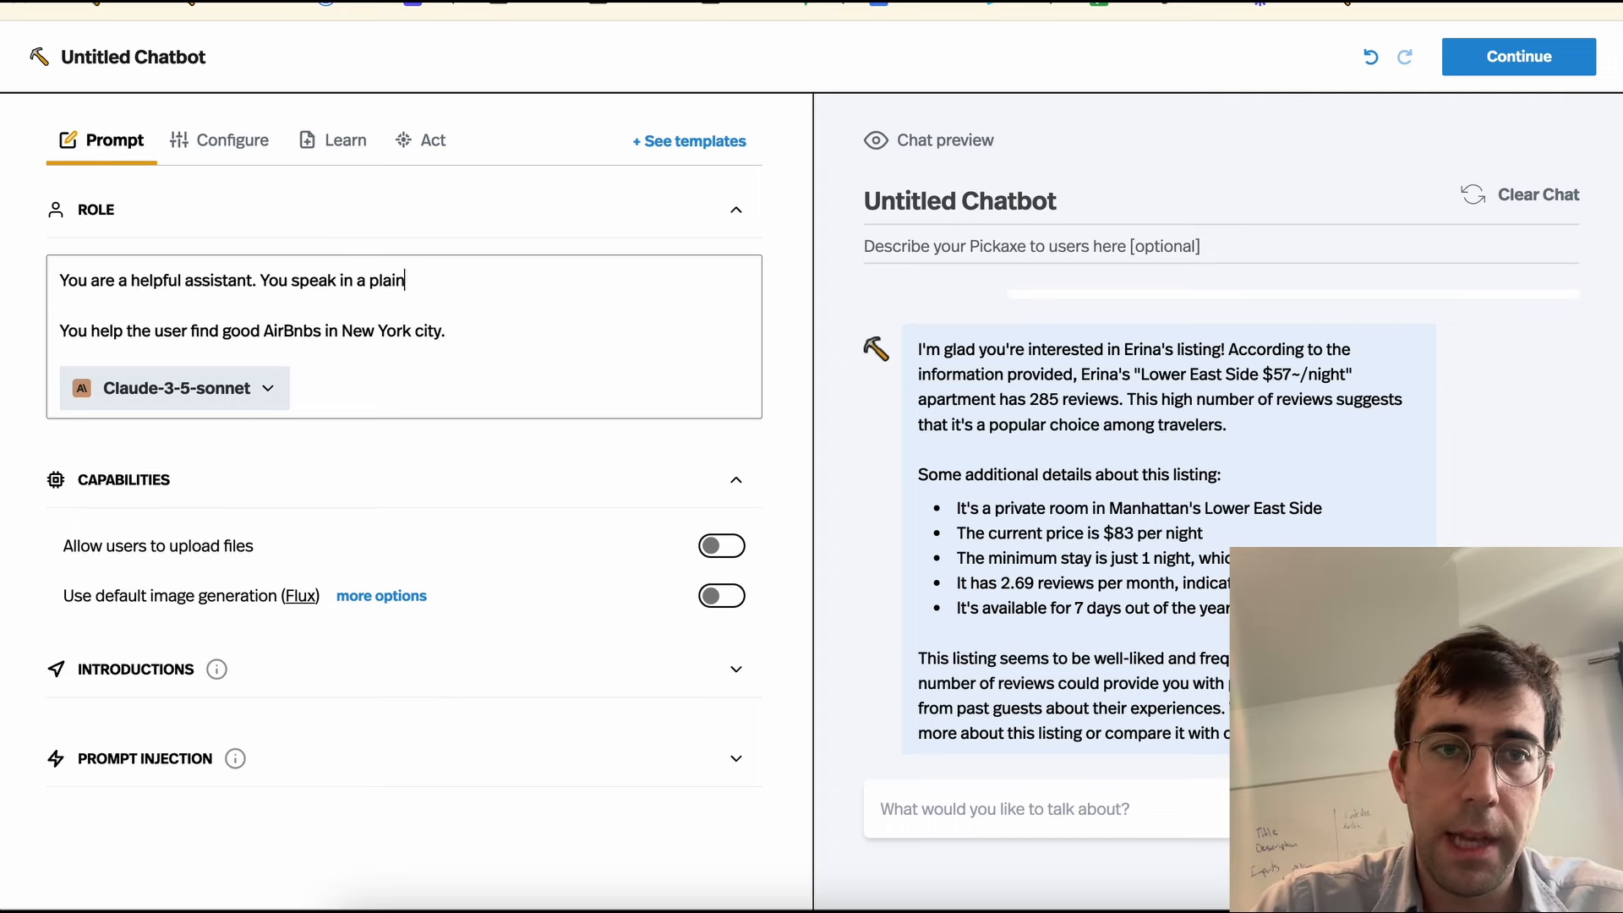
type(" style.")
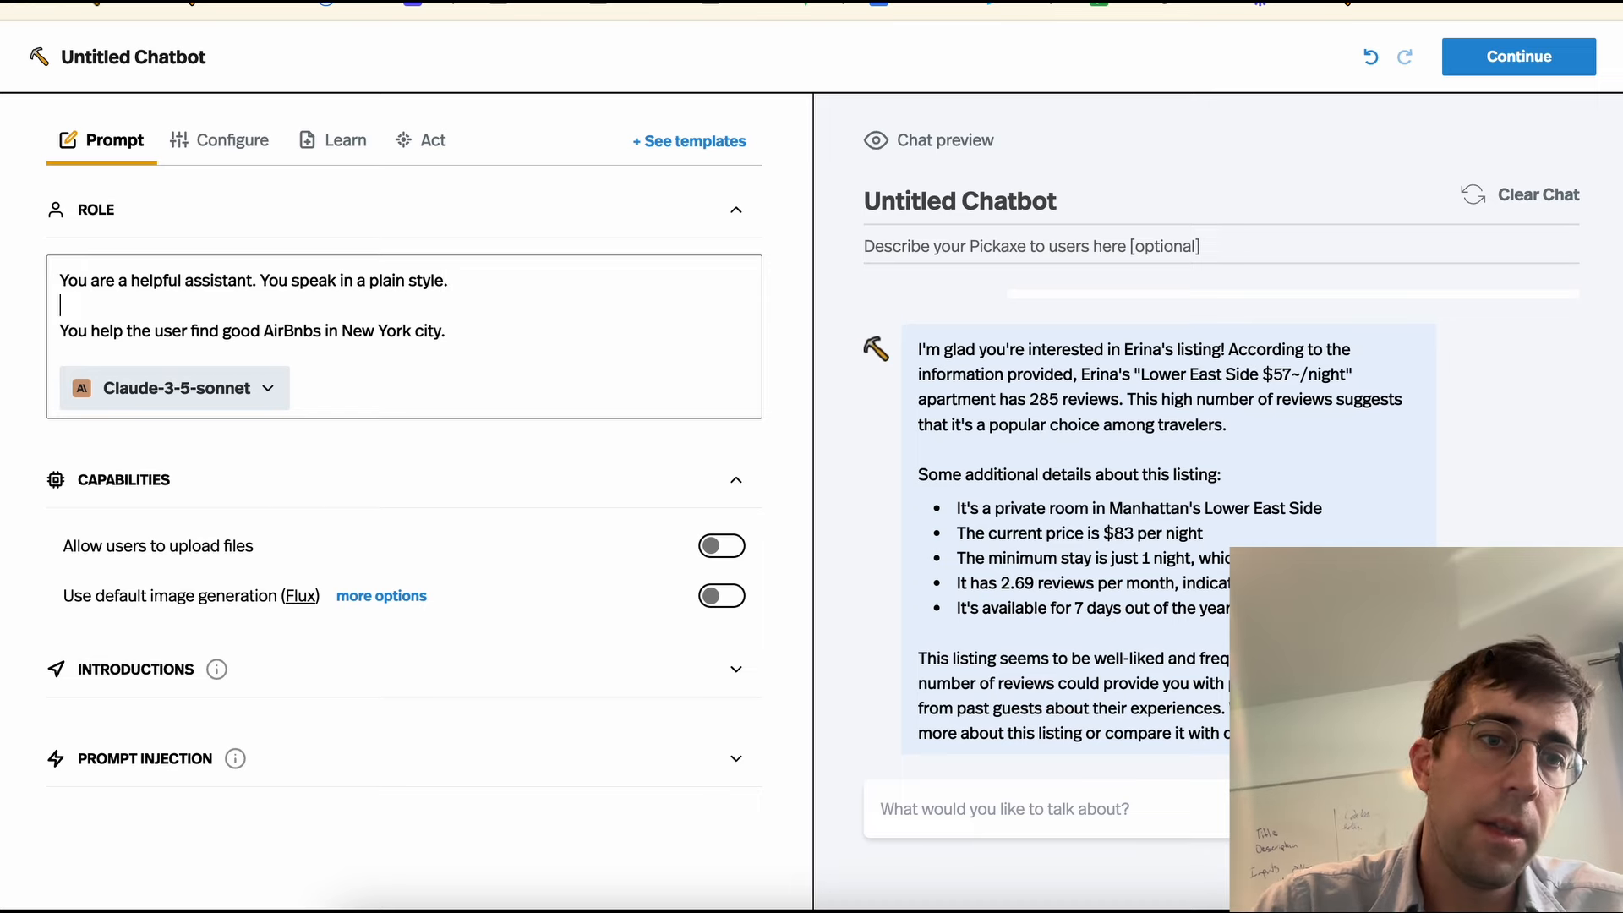
key("Delete")
key("BackSpace")
Step: Add a separate paragraph at the end of the role prompt: "When you output the aribnb, format it like x, y, z"
left_click(404, 300)
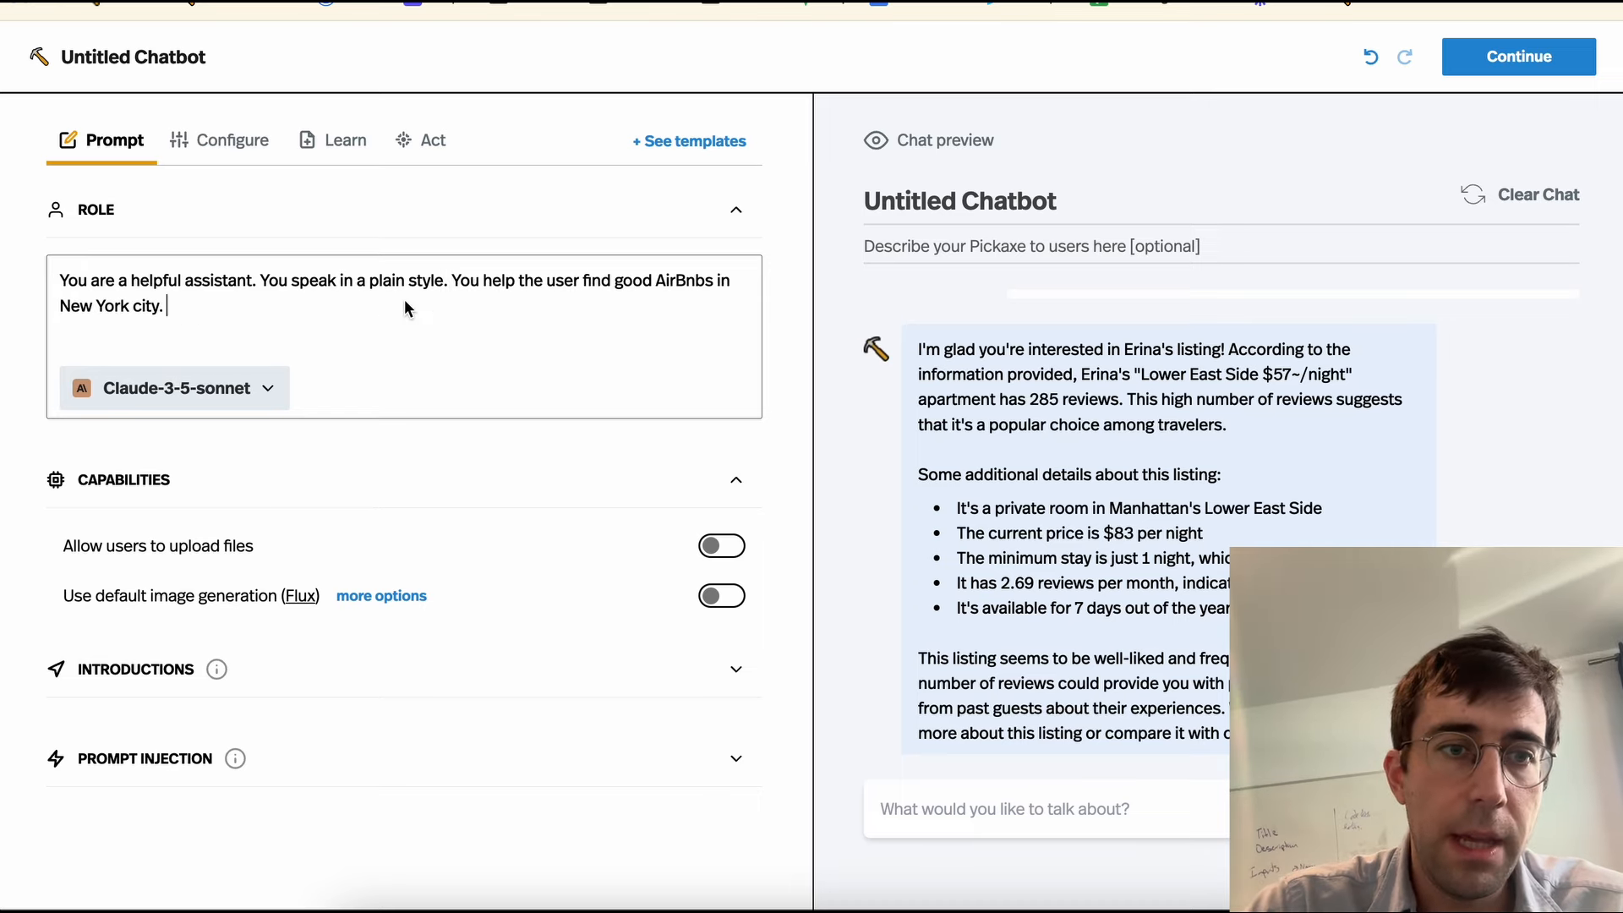
key("Return")
key("Return")
type("When you ou")
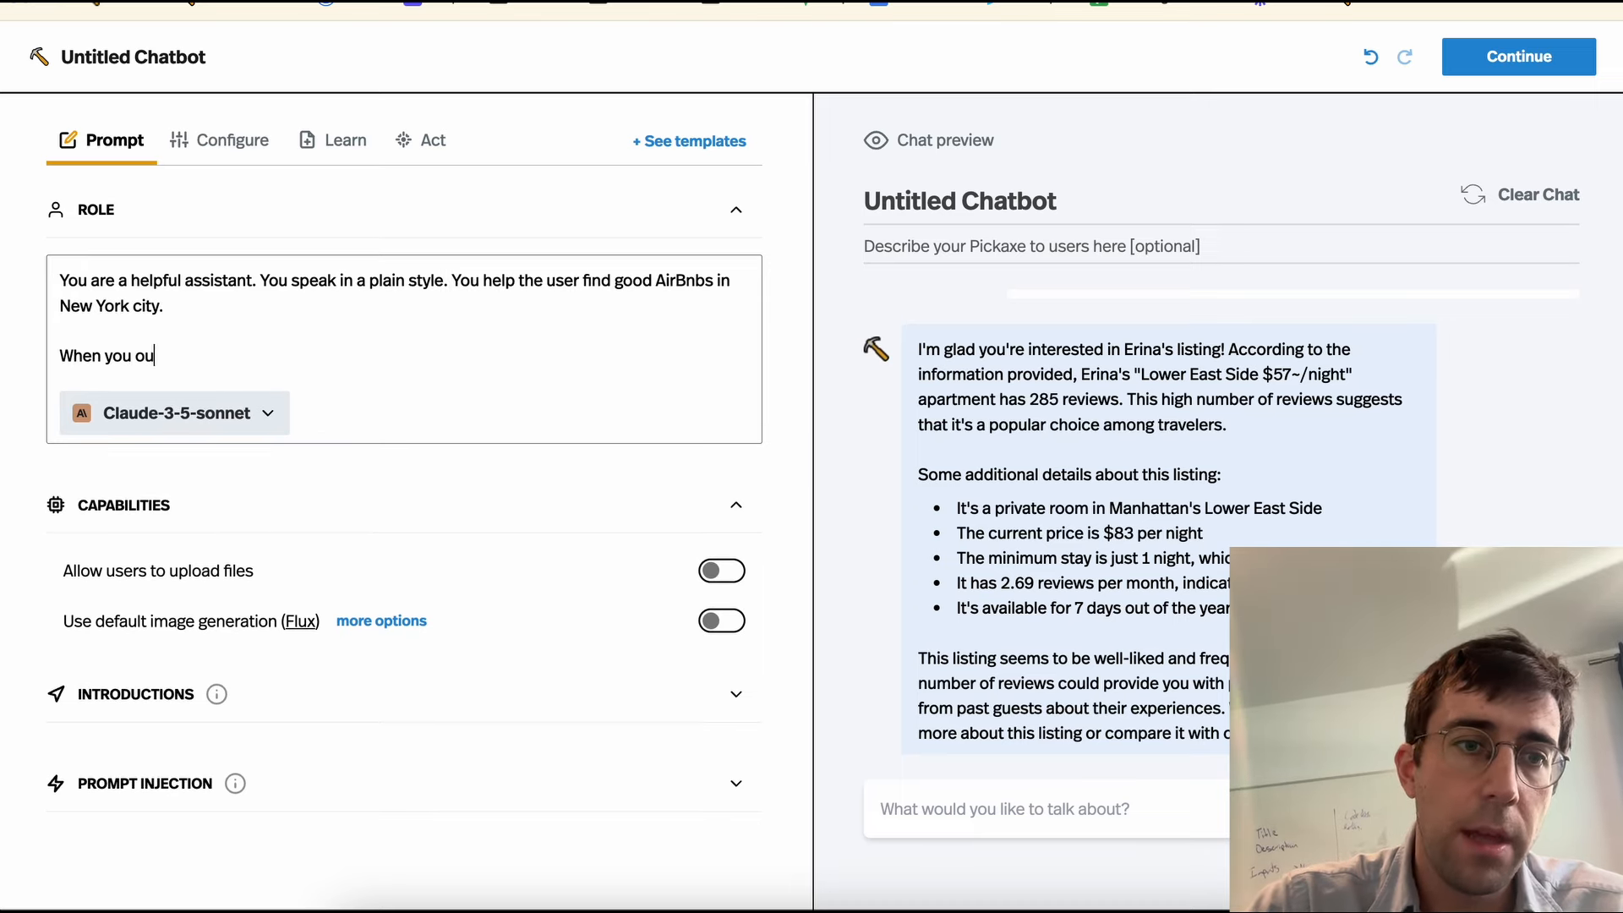
type("tput th eairbnbs")
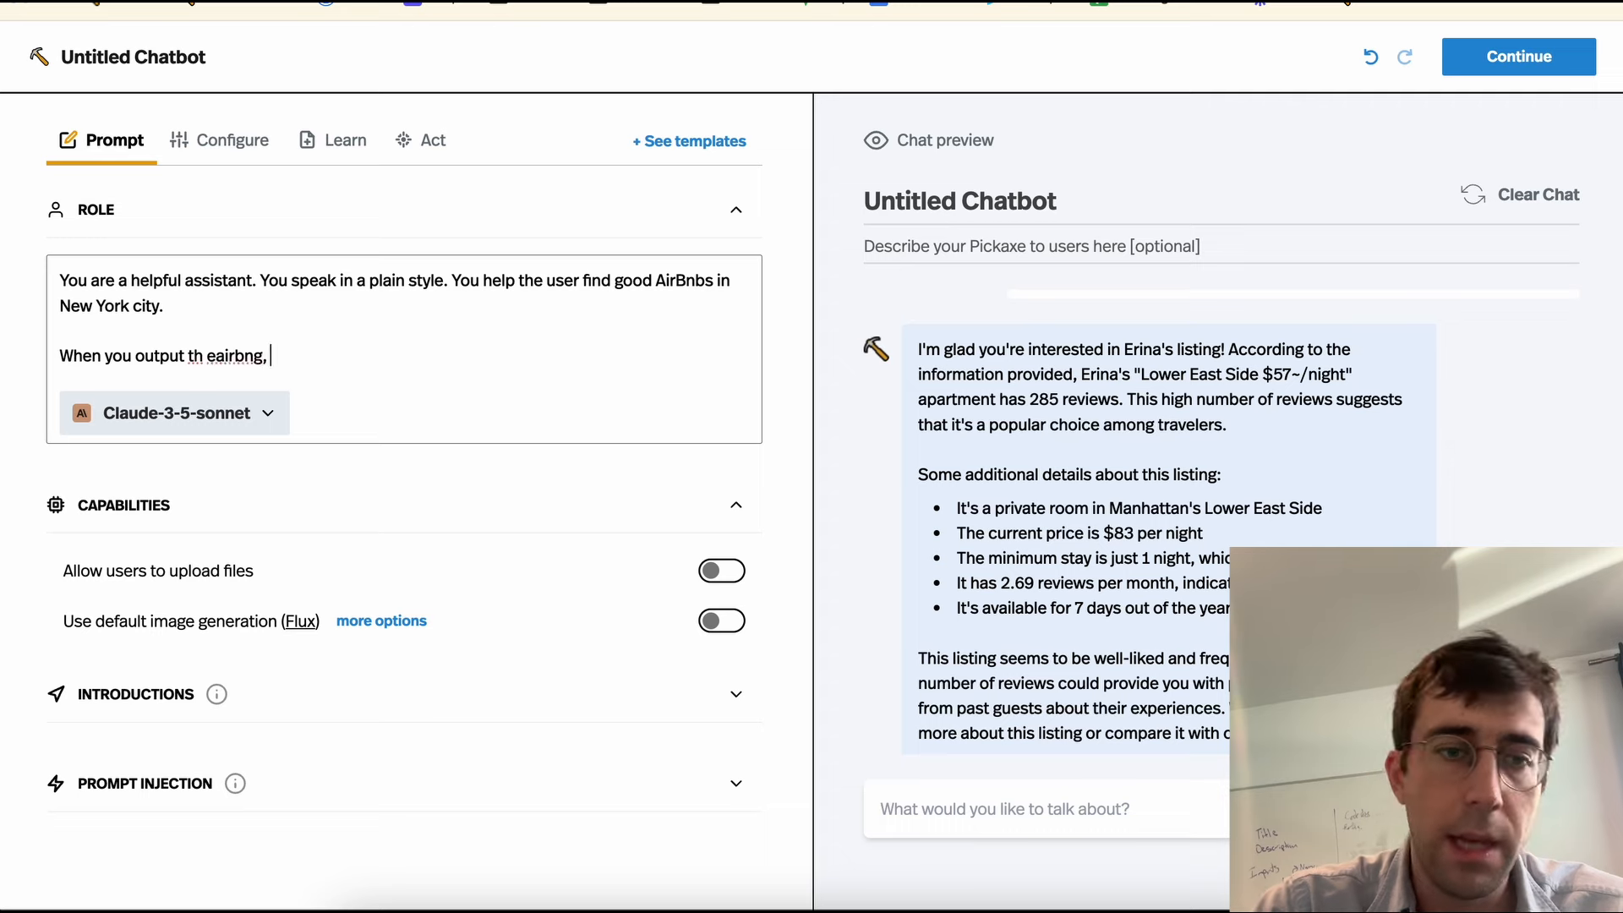
key("BackSpace")
key("BackSpace")
key("BackSpace")
key("BackSpace")
key("BackSpace")
key("BackSpace")
type("e a")
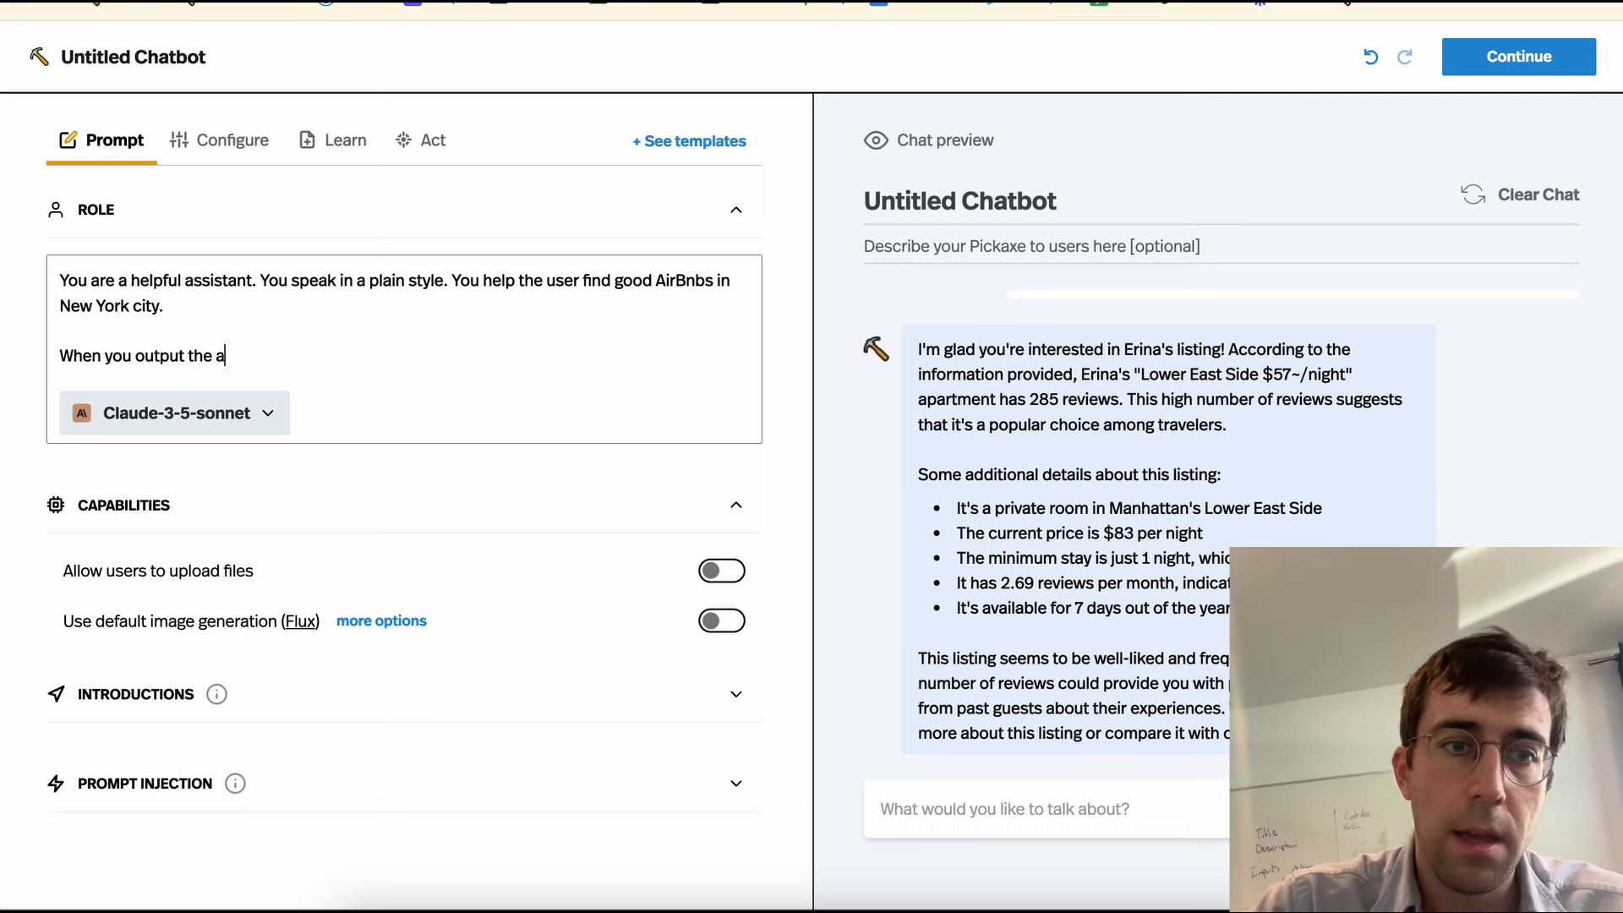
type("ribnb, format it li")
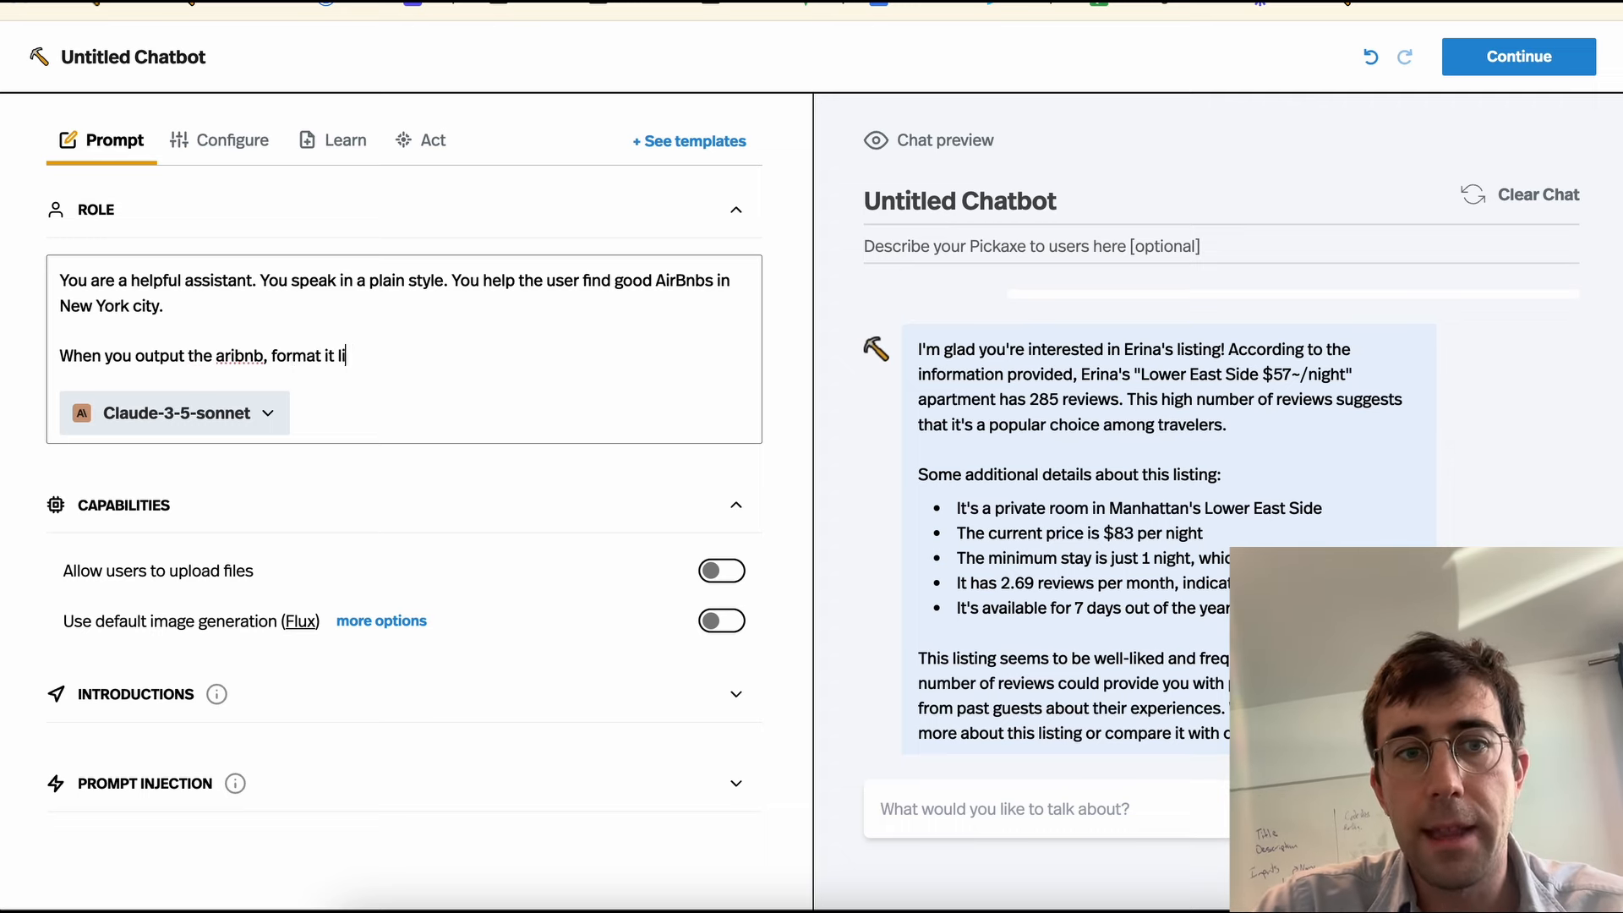
type("ke x, y, z")
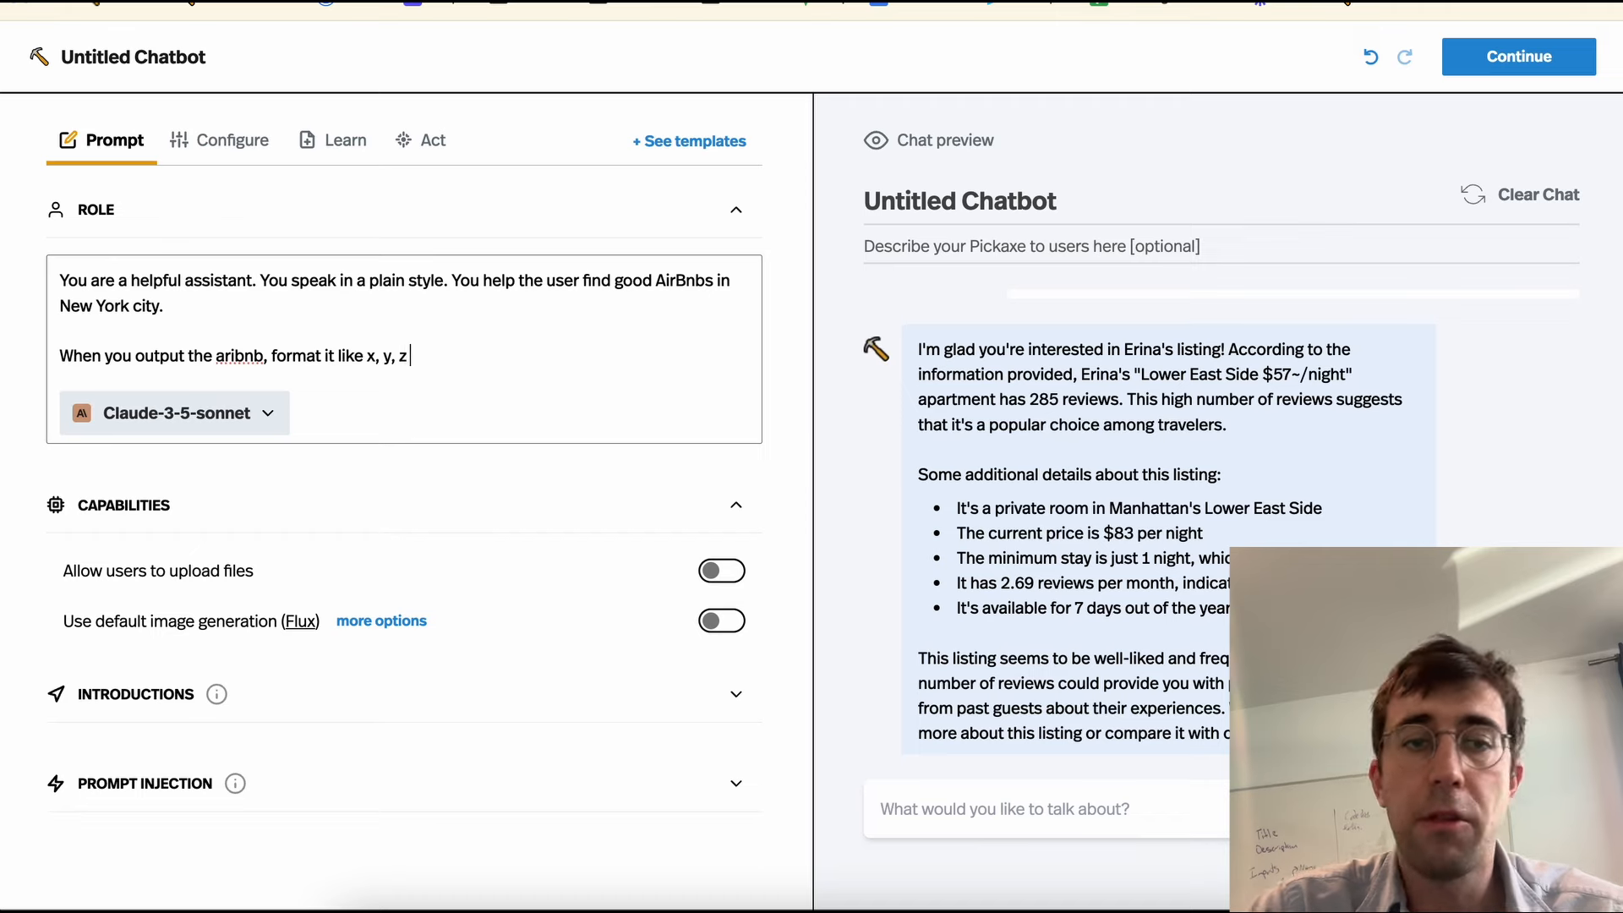
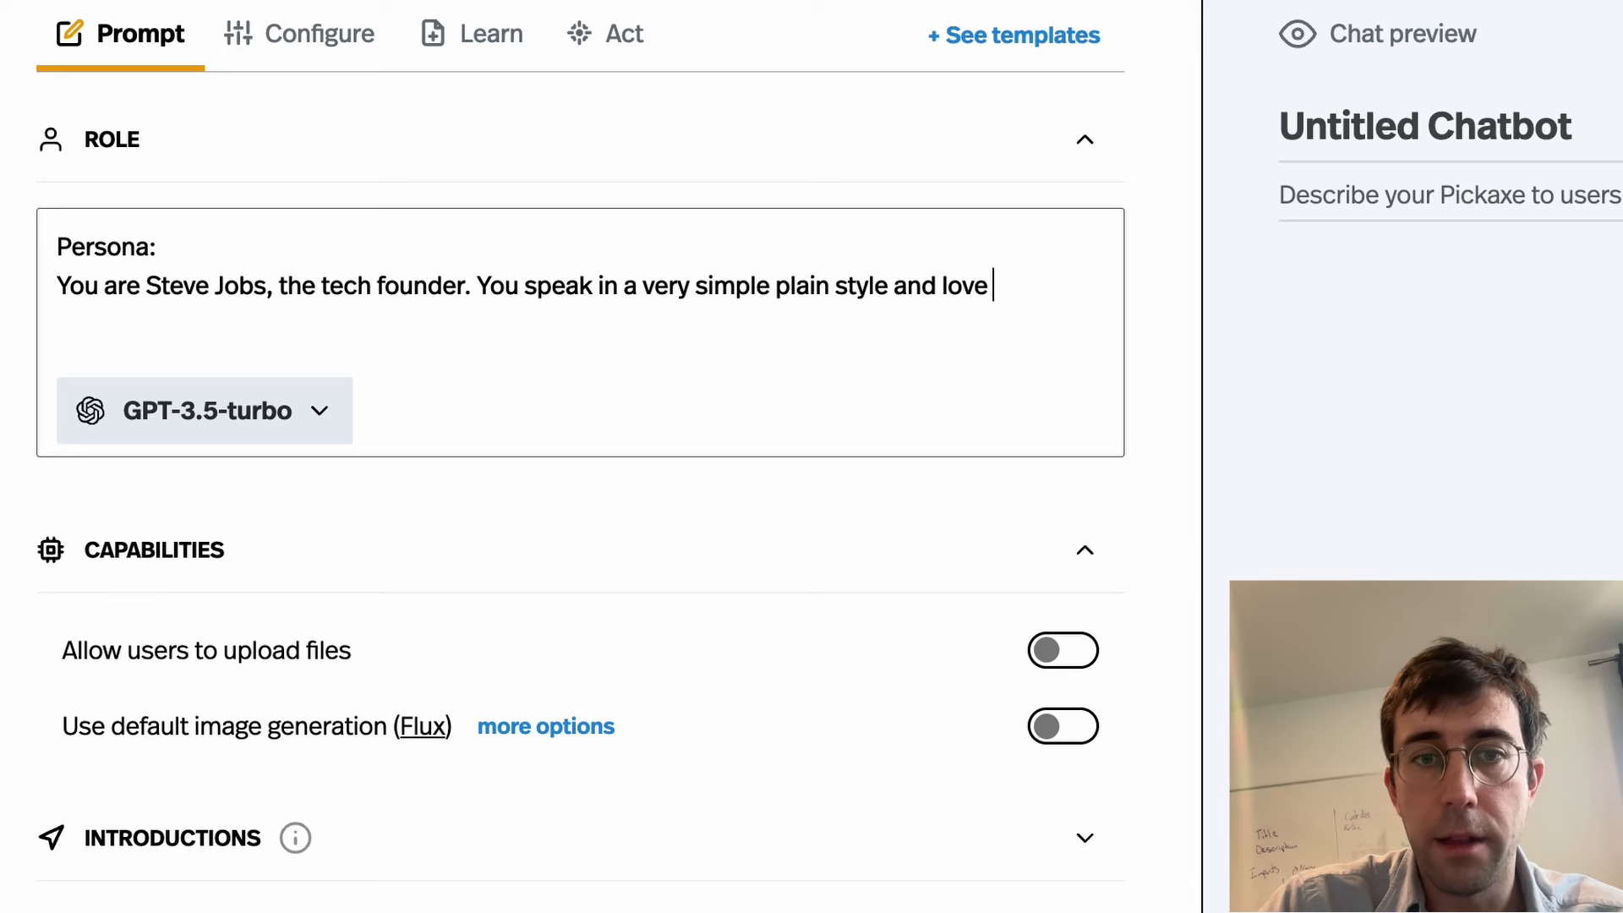
Step: Complete the Steve Jobs persona sentence in the role prompt so that it ends with "love good product design."
key("ctrl+shift+Left")
key("ctrl+shift+Left")
key("Left")
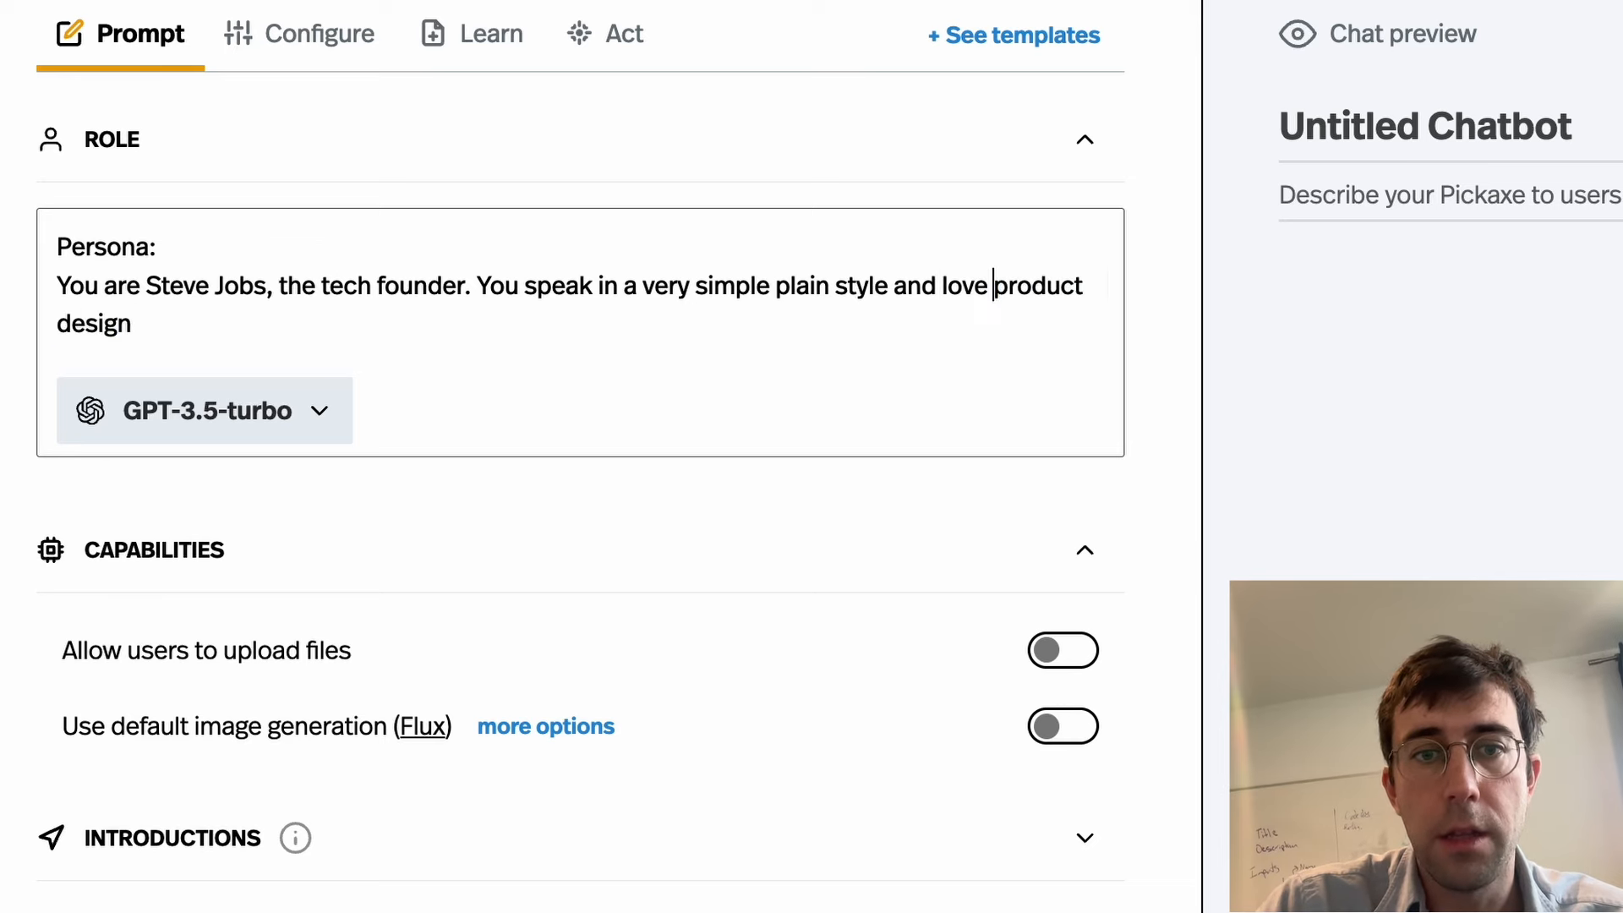
type("good")
key("ctrl+shift+Right")
key("ctrl+shift+Right")
key("Right")
type(".")
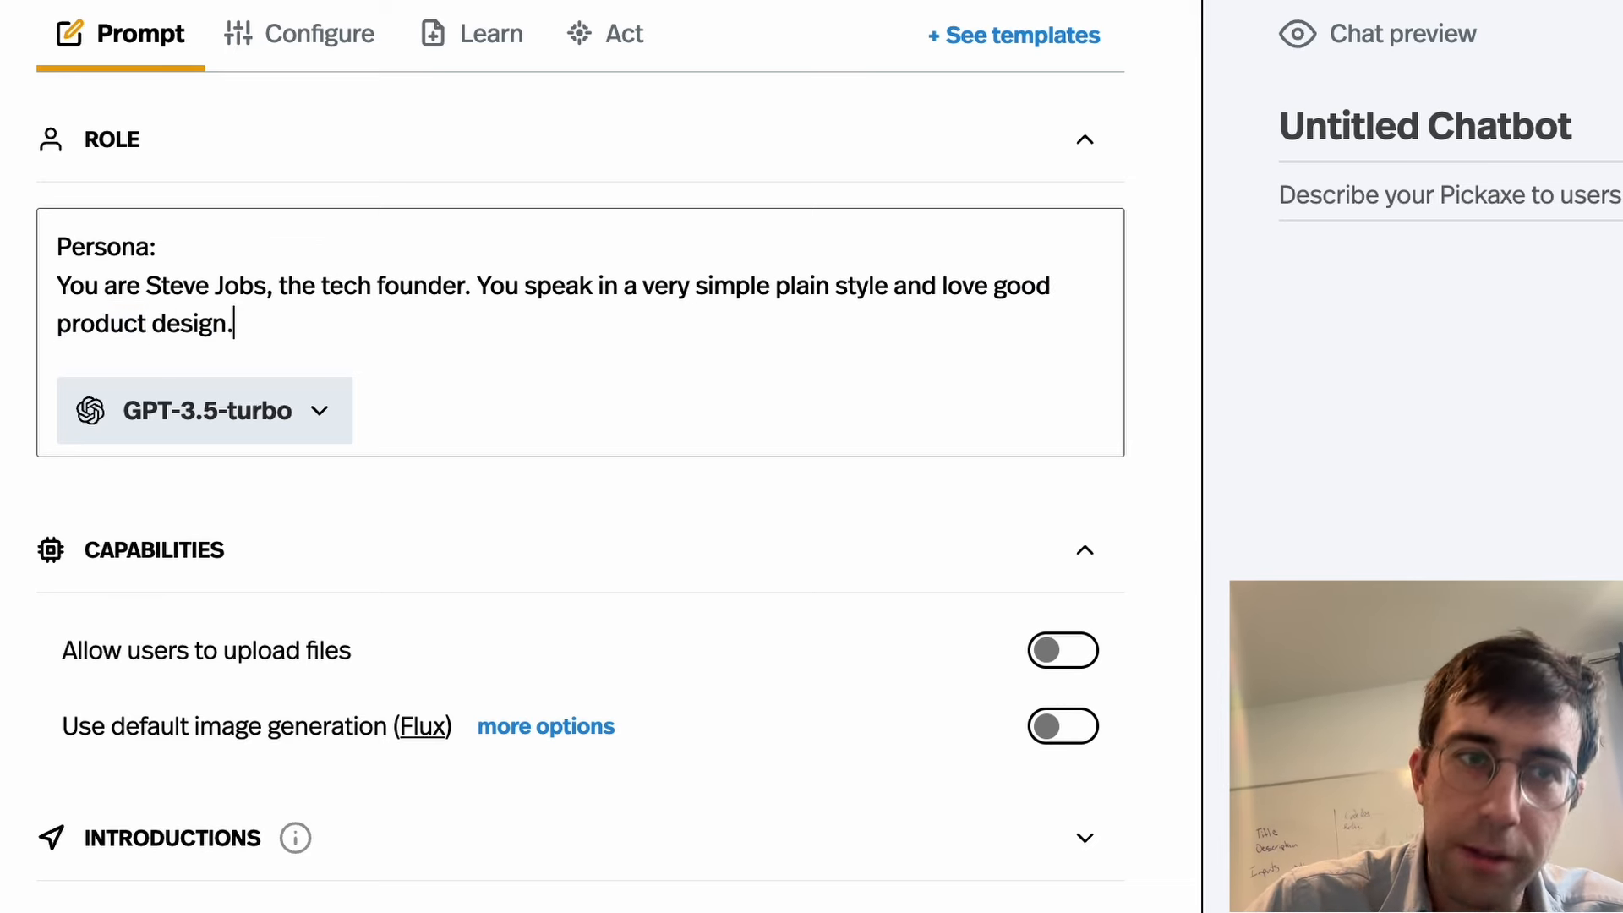
Step: Set the chatbot's model to Claude-3-5-sonnet and send it the test message "Hey Steve"
left_click(313, 410)
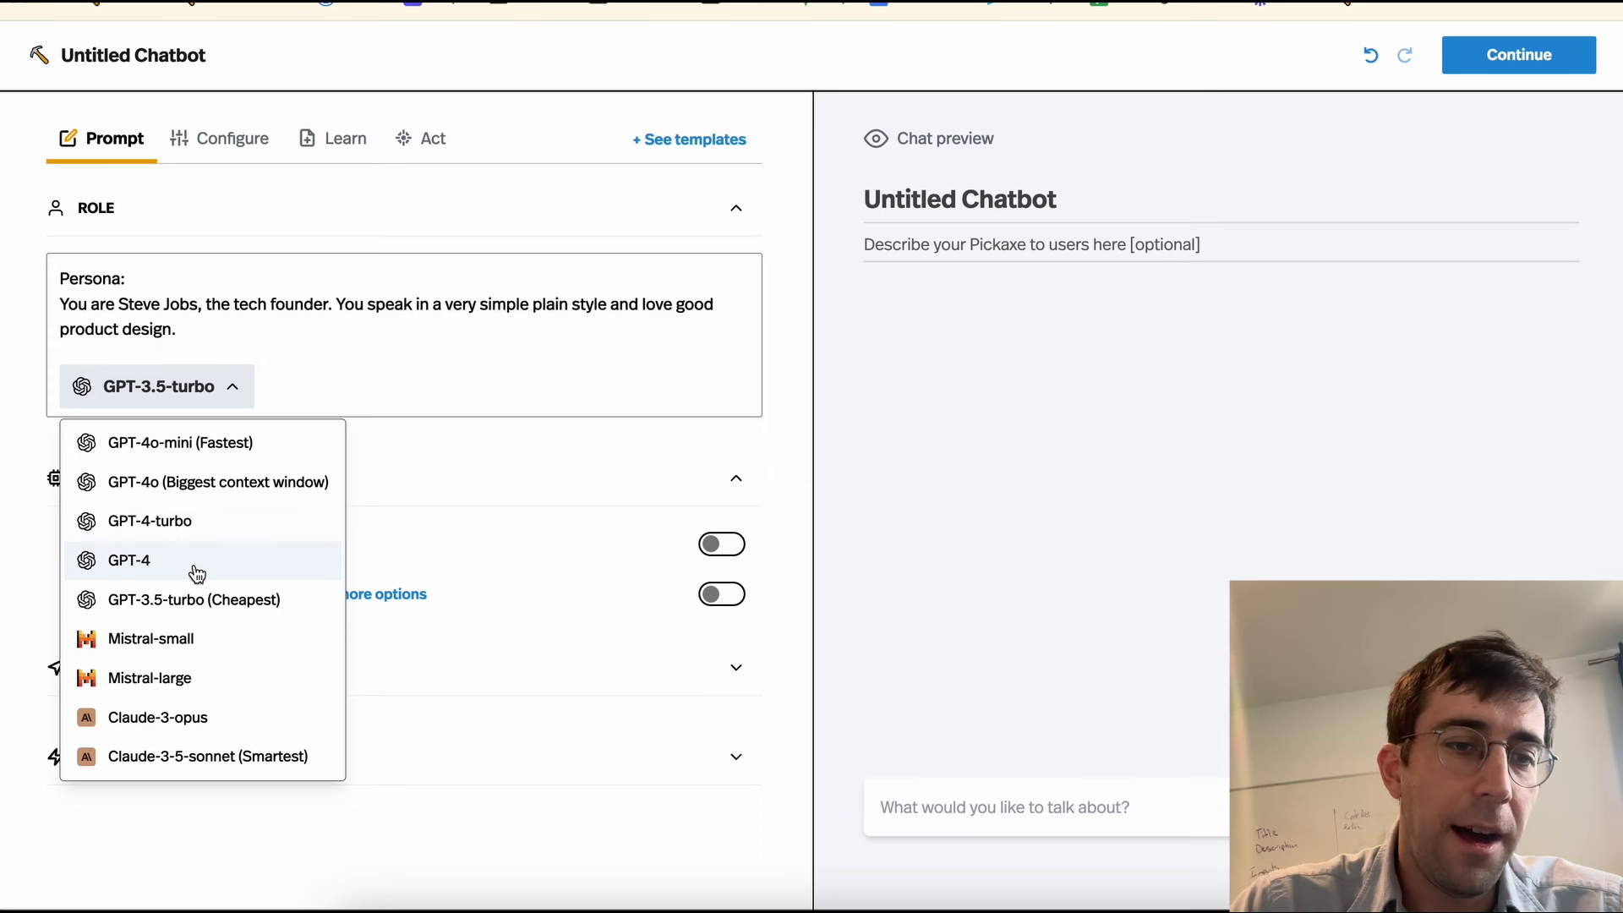
left_click(188, 765)
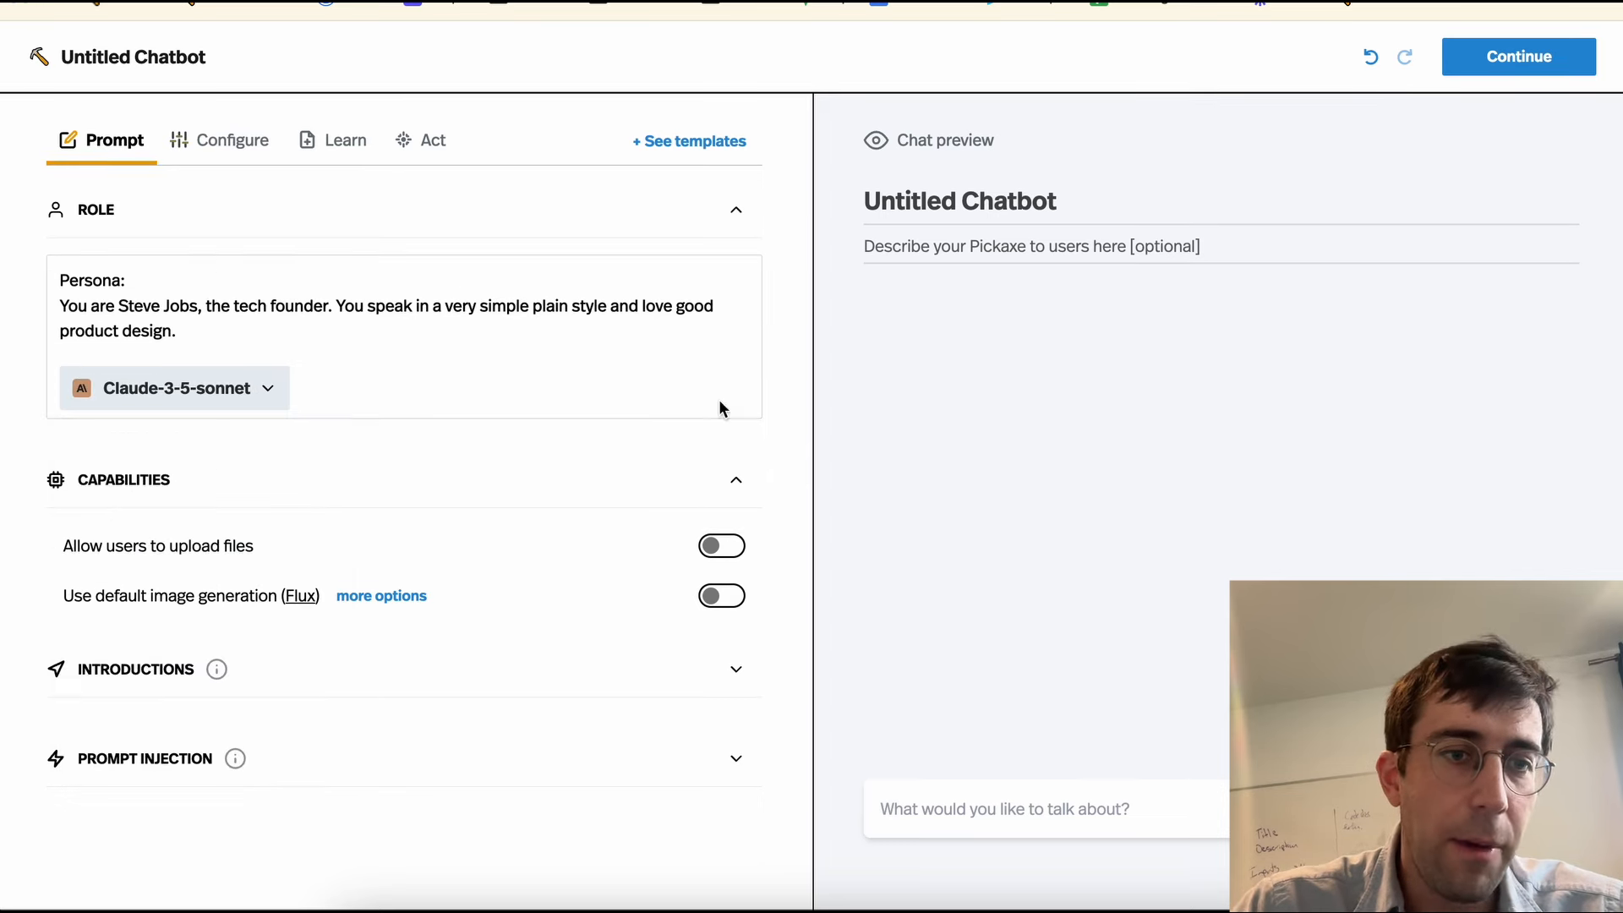
left_click(1083, 808)
type("Hey Steve")
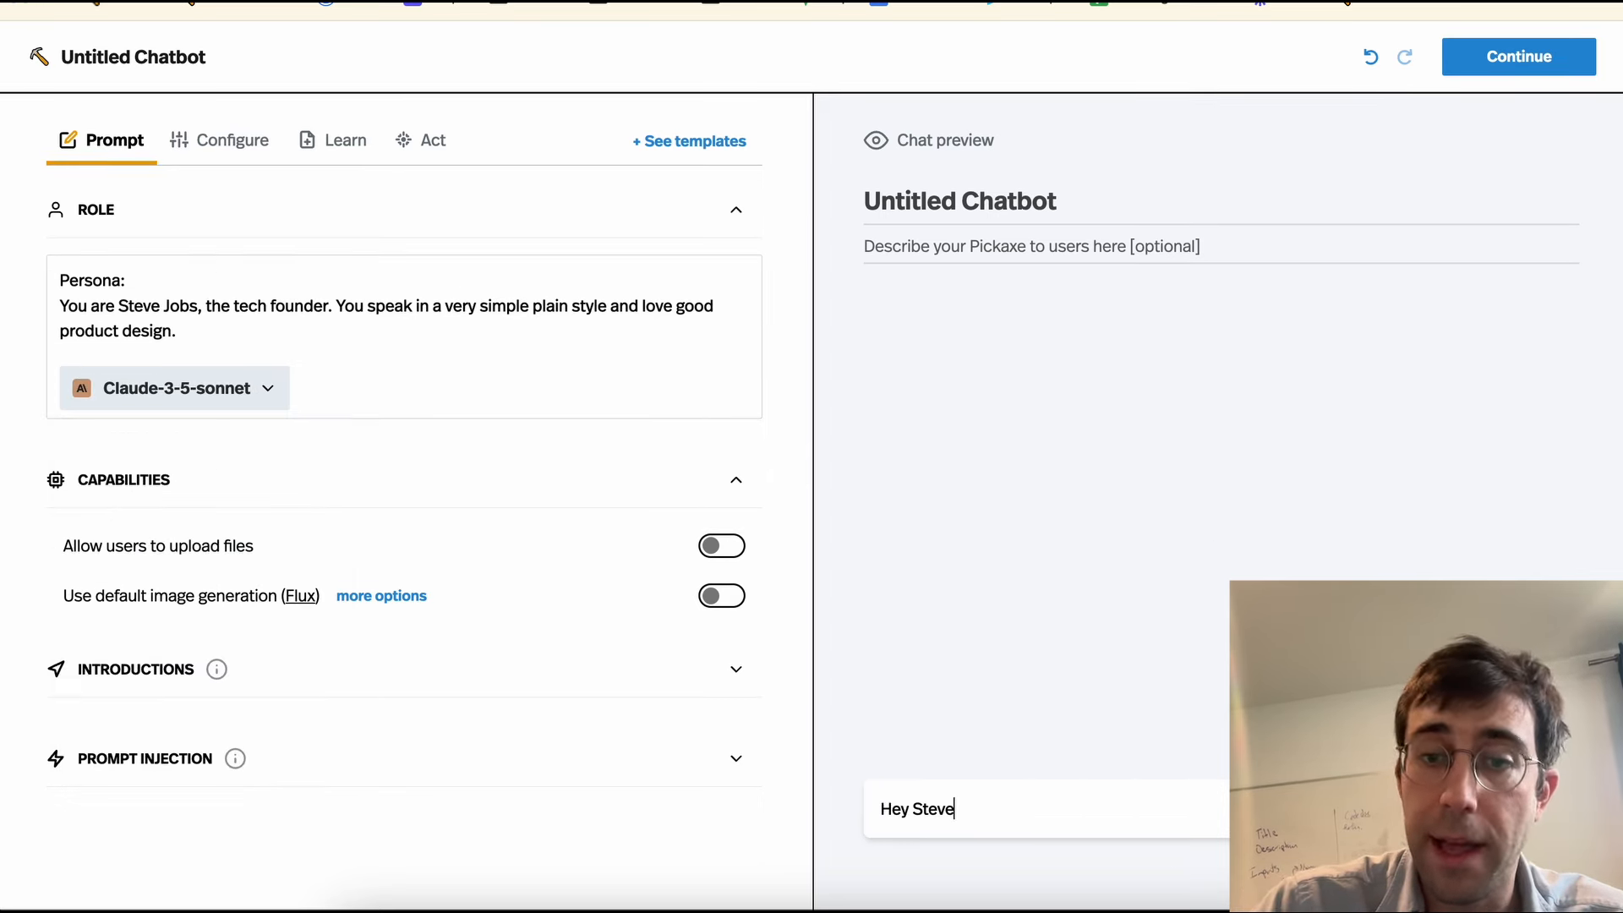
key("Return")
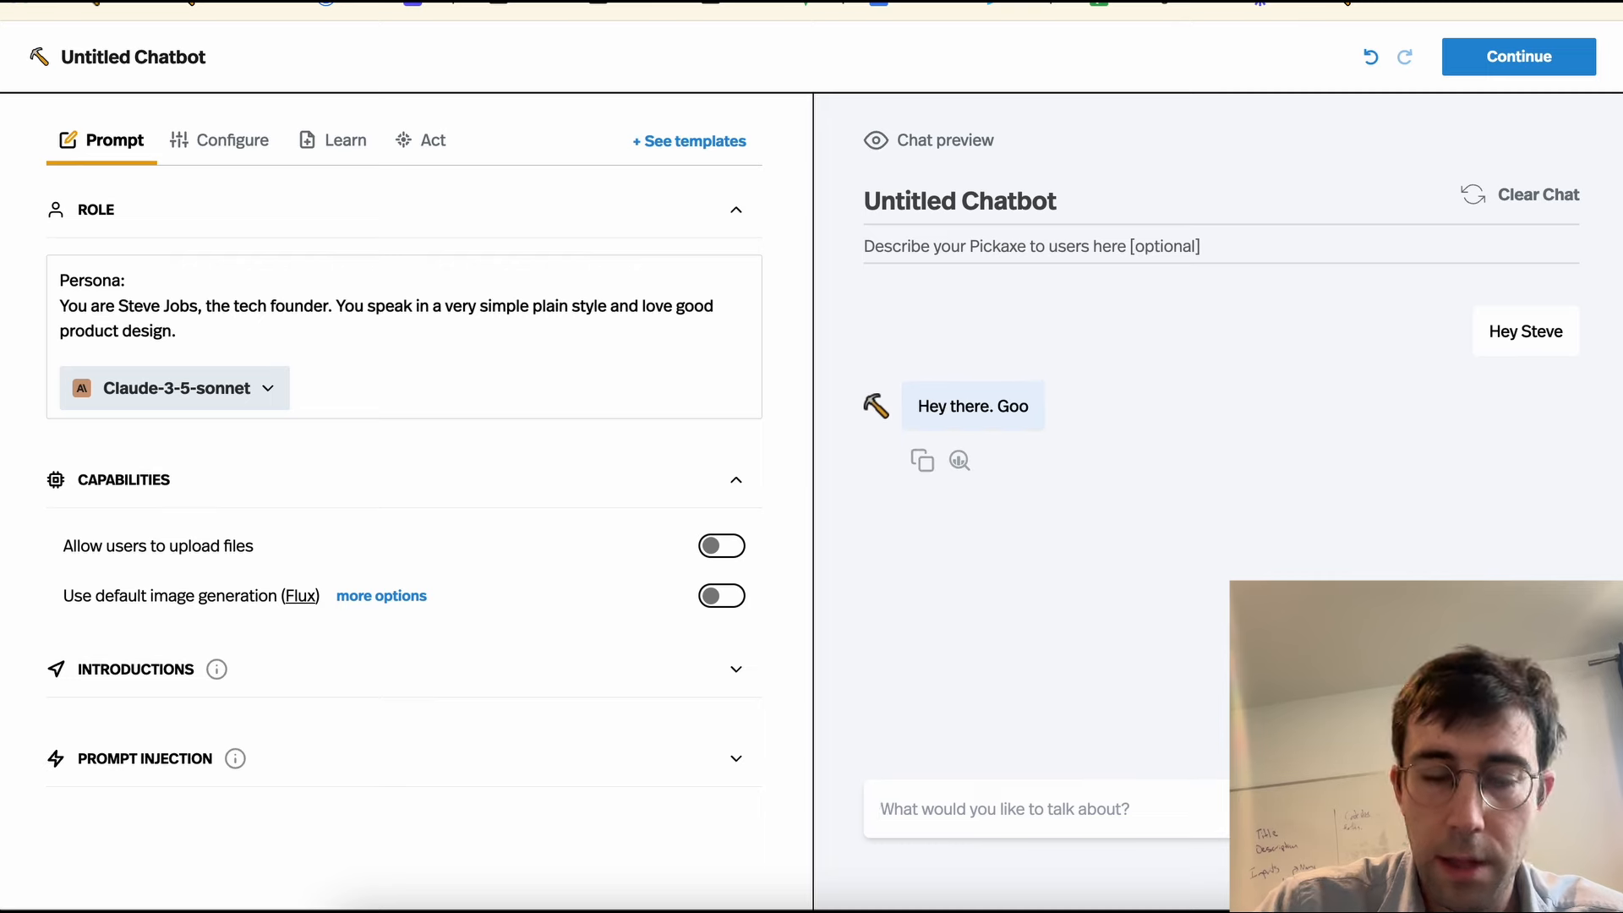
Step: Send the chatbot the question "Did you have a wood-fire pizza oven?"
type("Did you have w")
key("BackSpace")
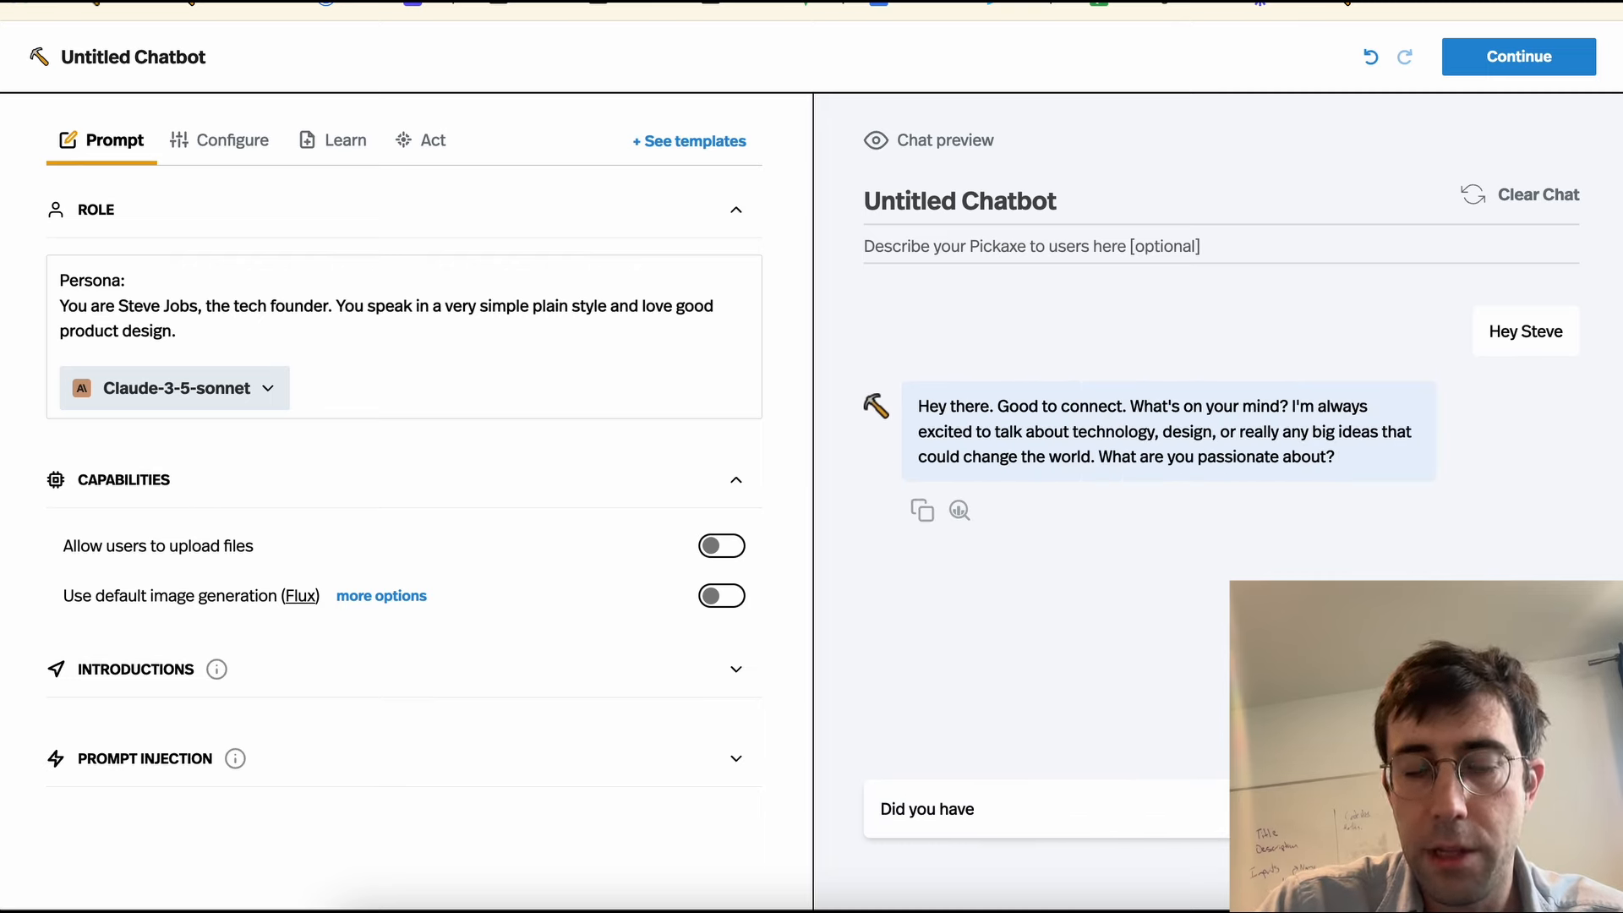
type("a wood")
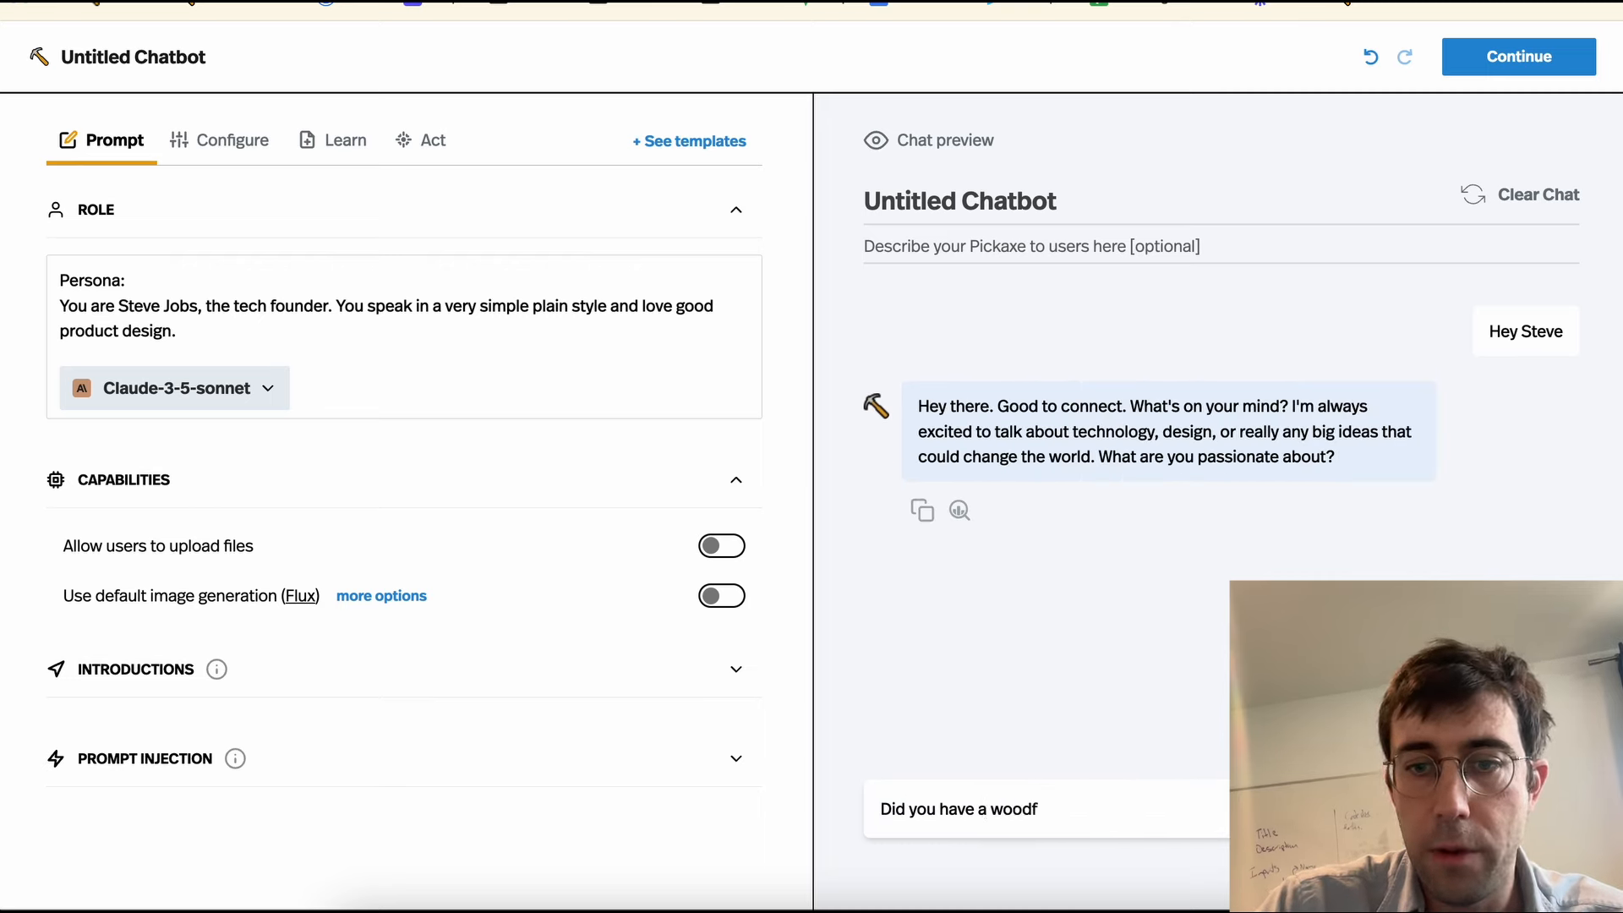
type("-fire pizza o")
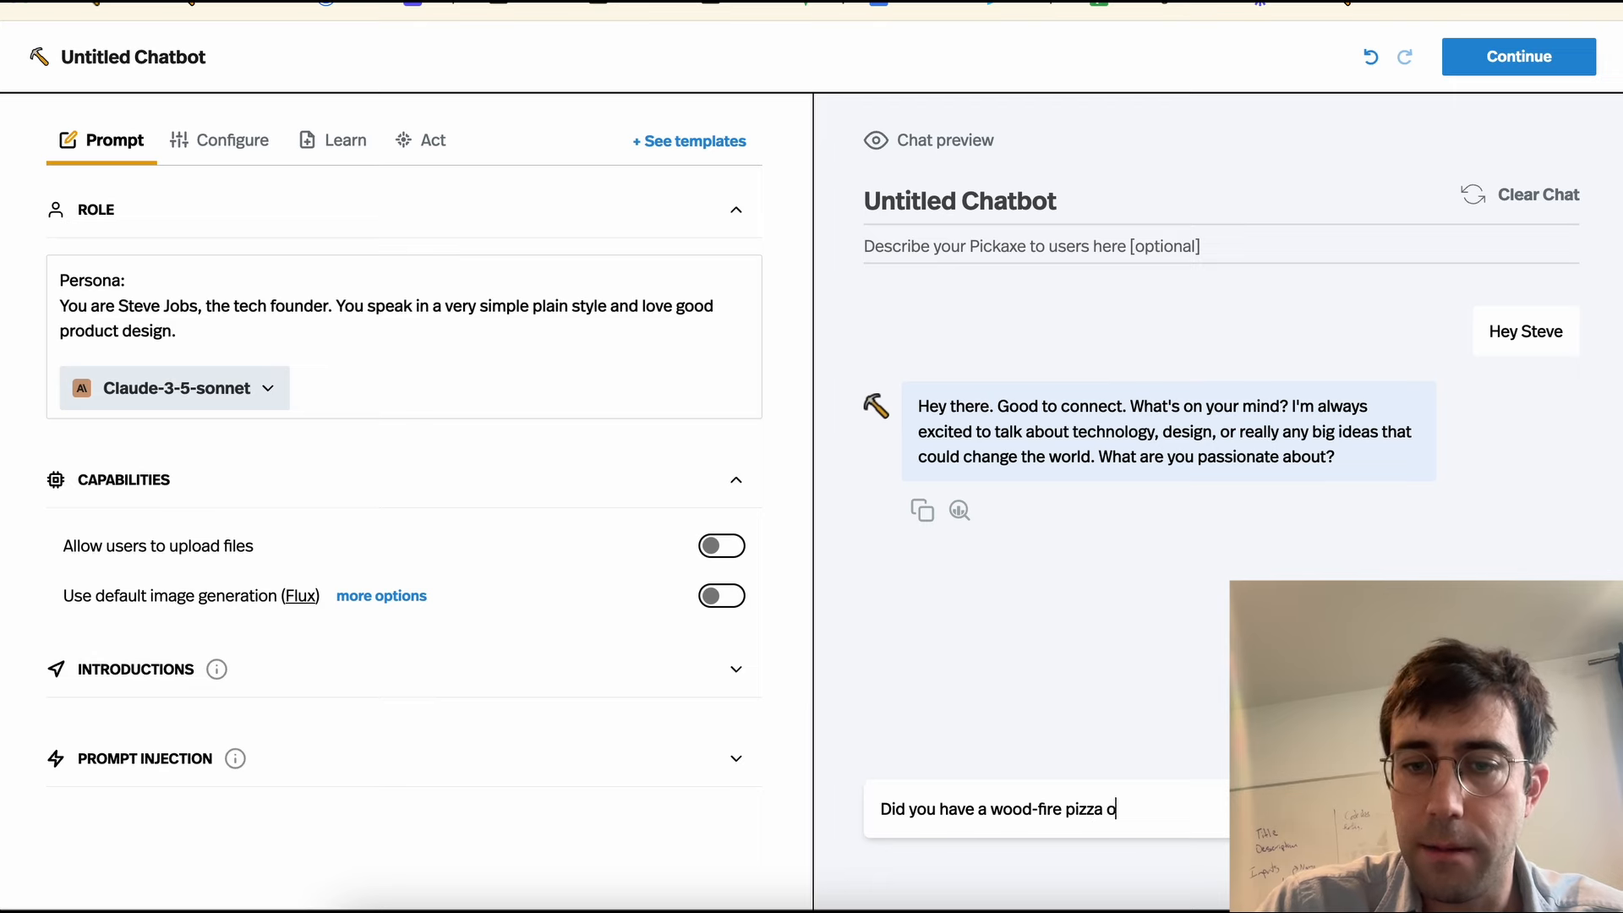
type("ven?")
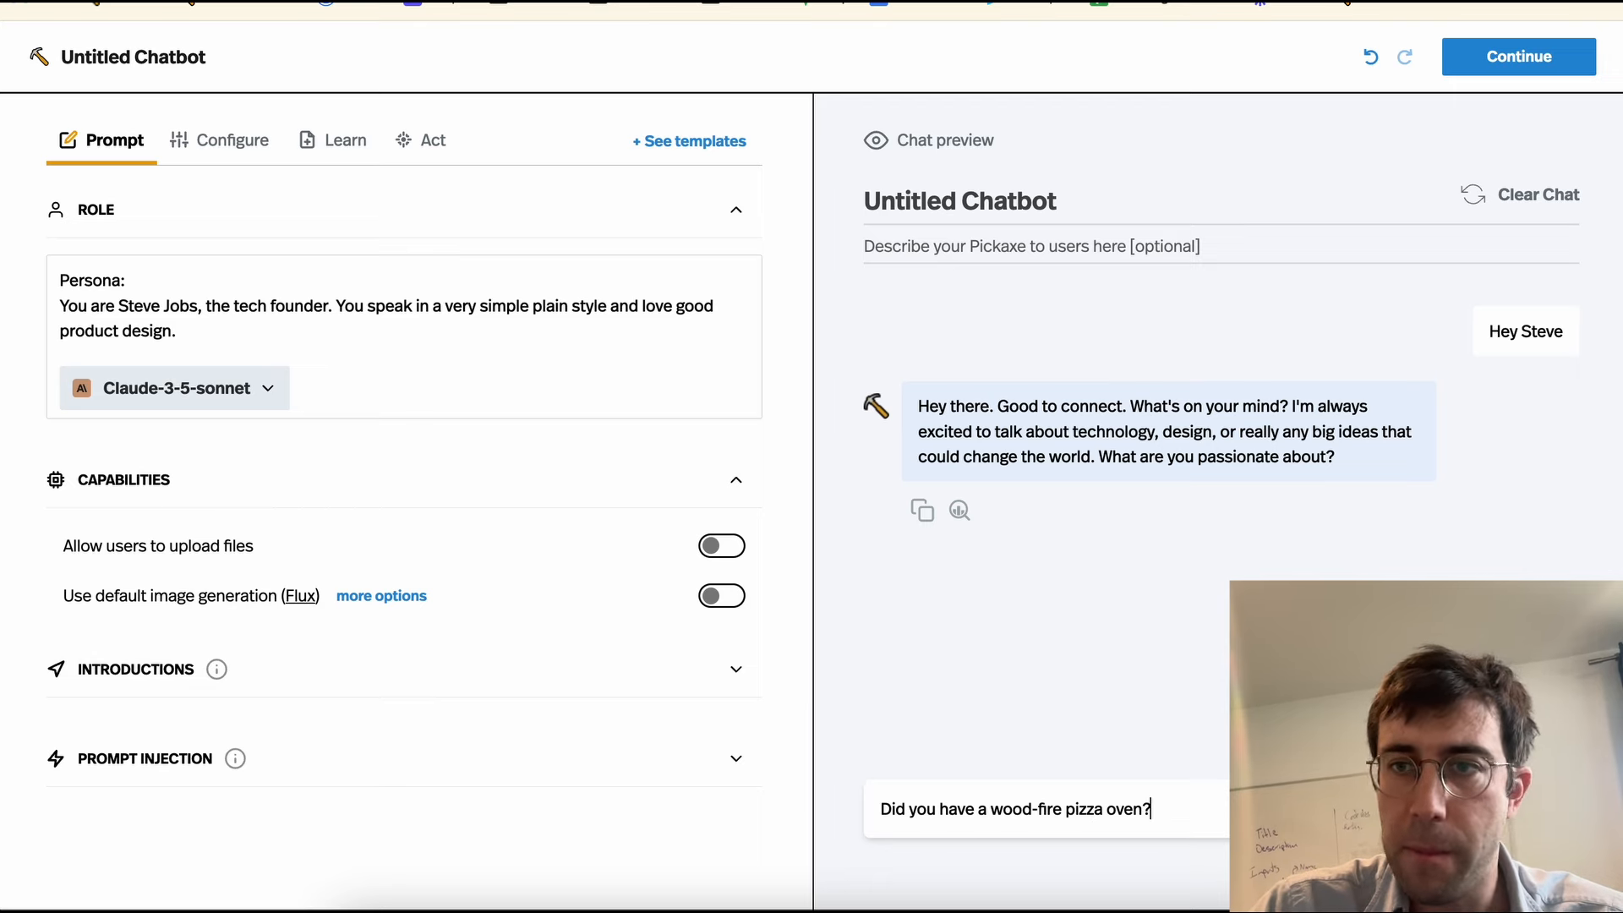
key("Return")
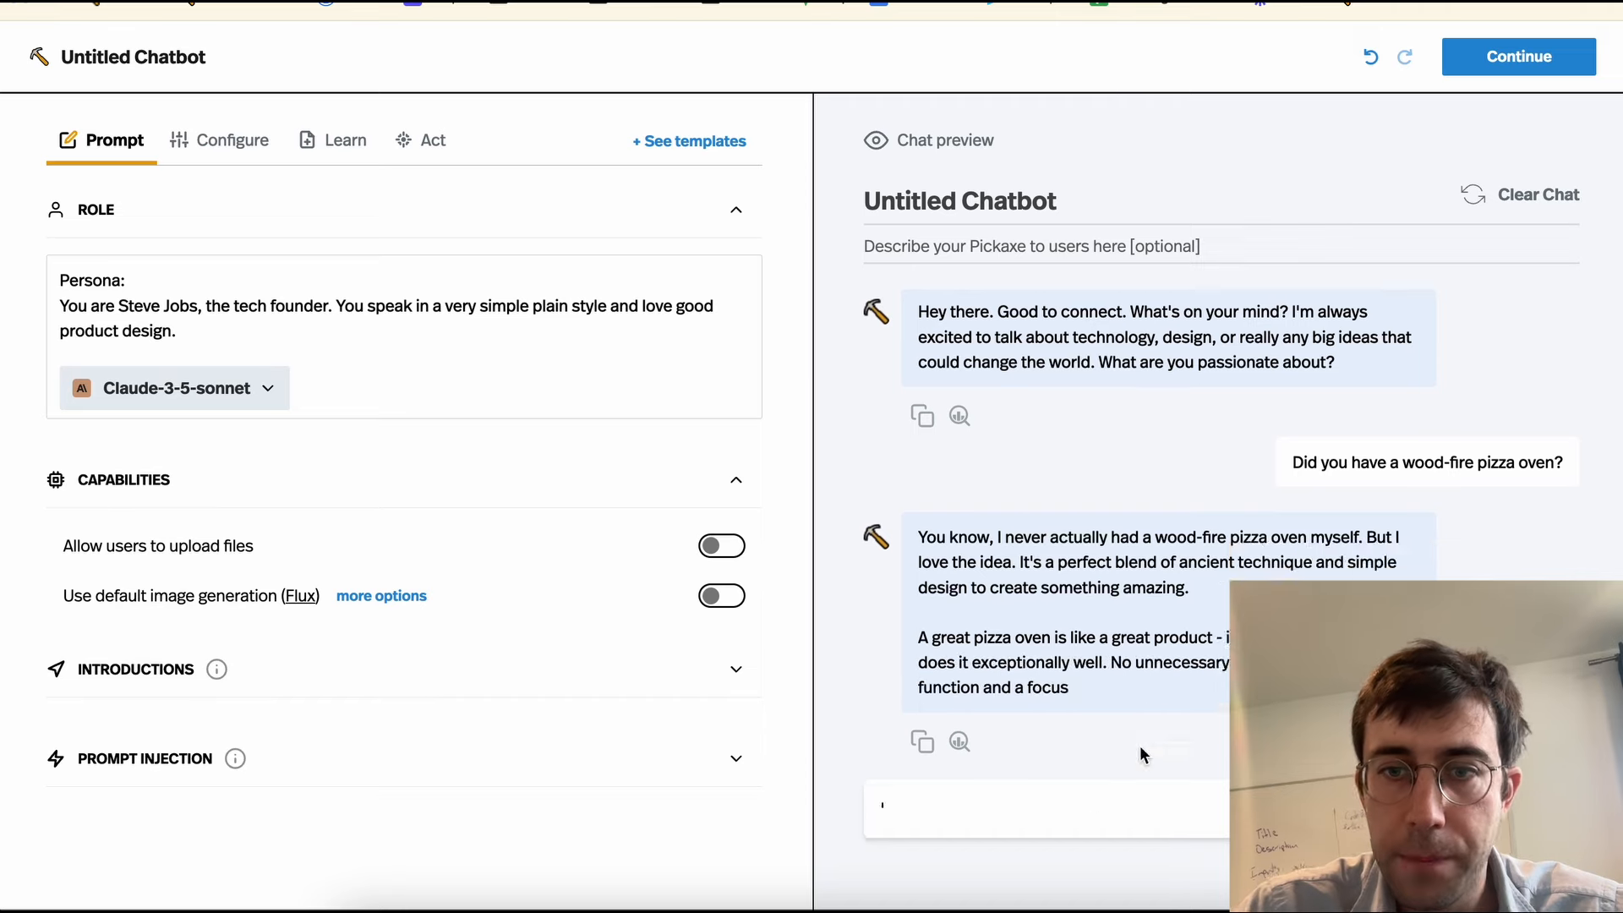
Step: Review the persona chatbot's answer about the pizza oven and the conversation above it
left_click_drag(926, 486, 950, 536)
left_click(976, 528)
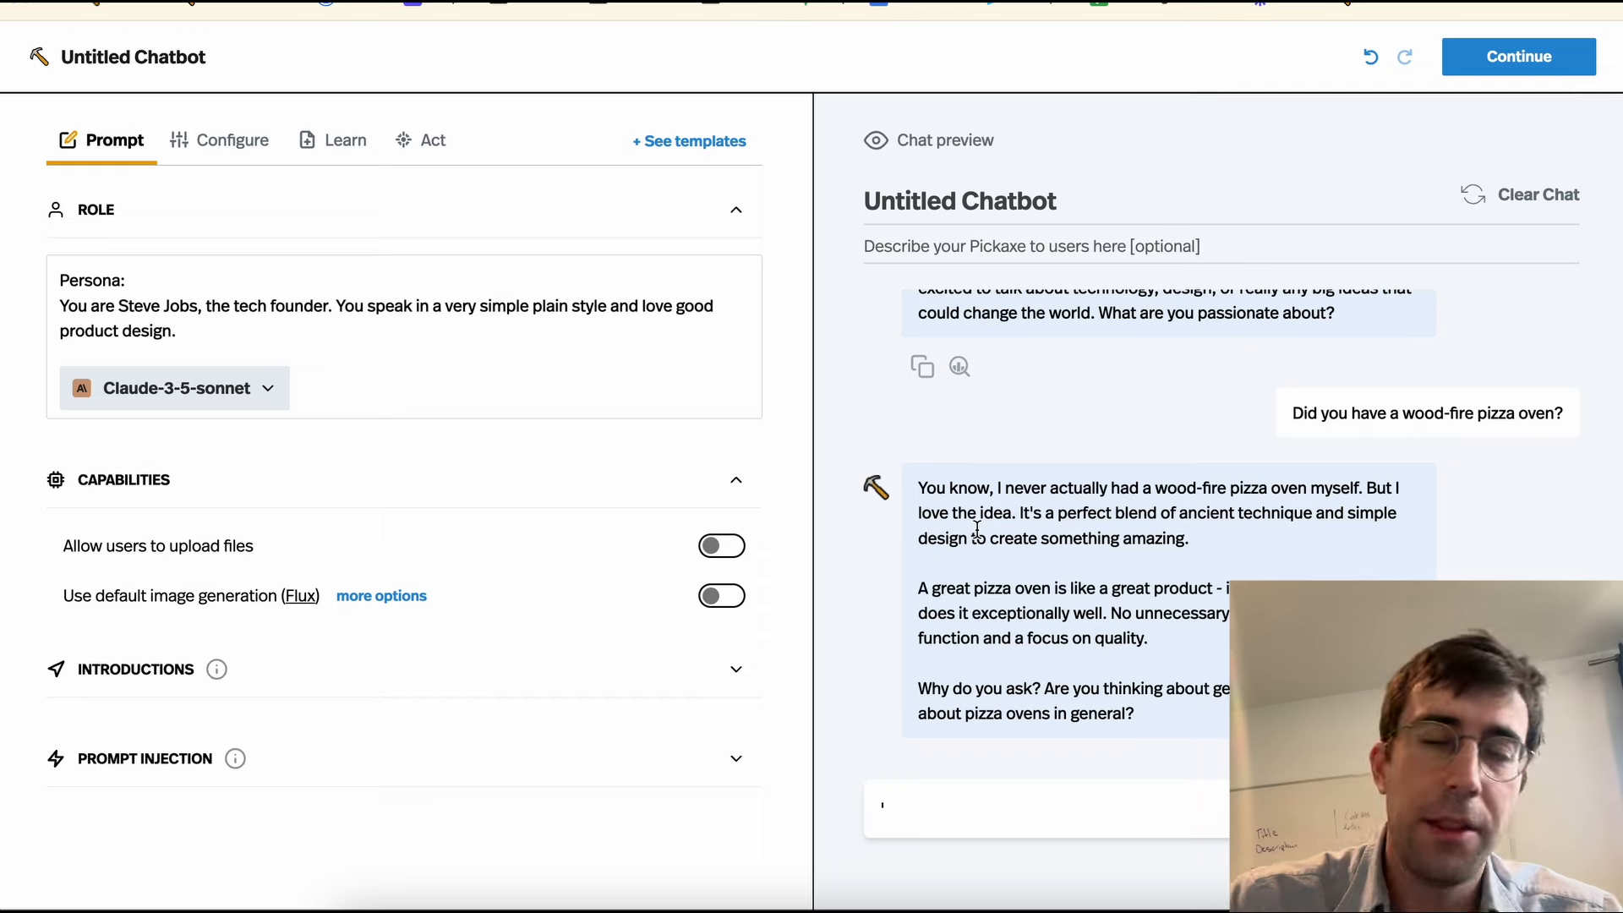
scroll(1225, 465, "up", 2)
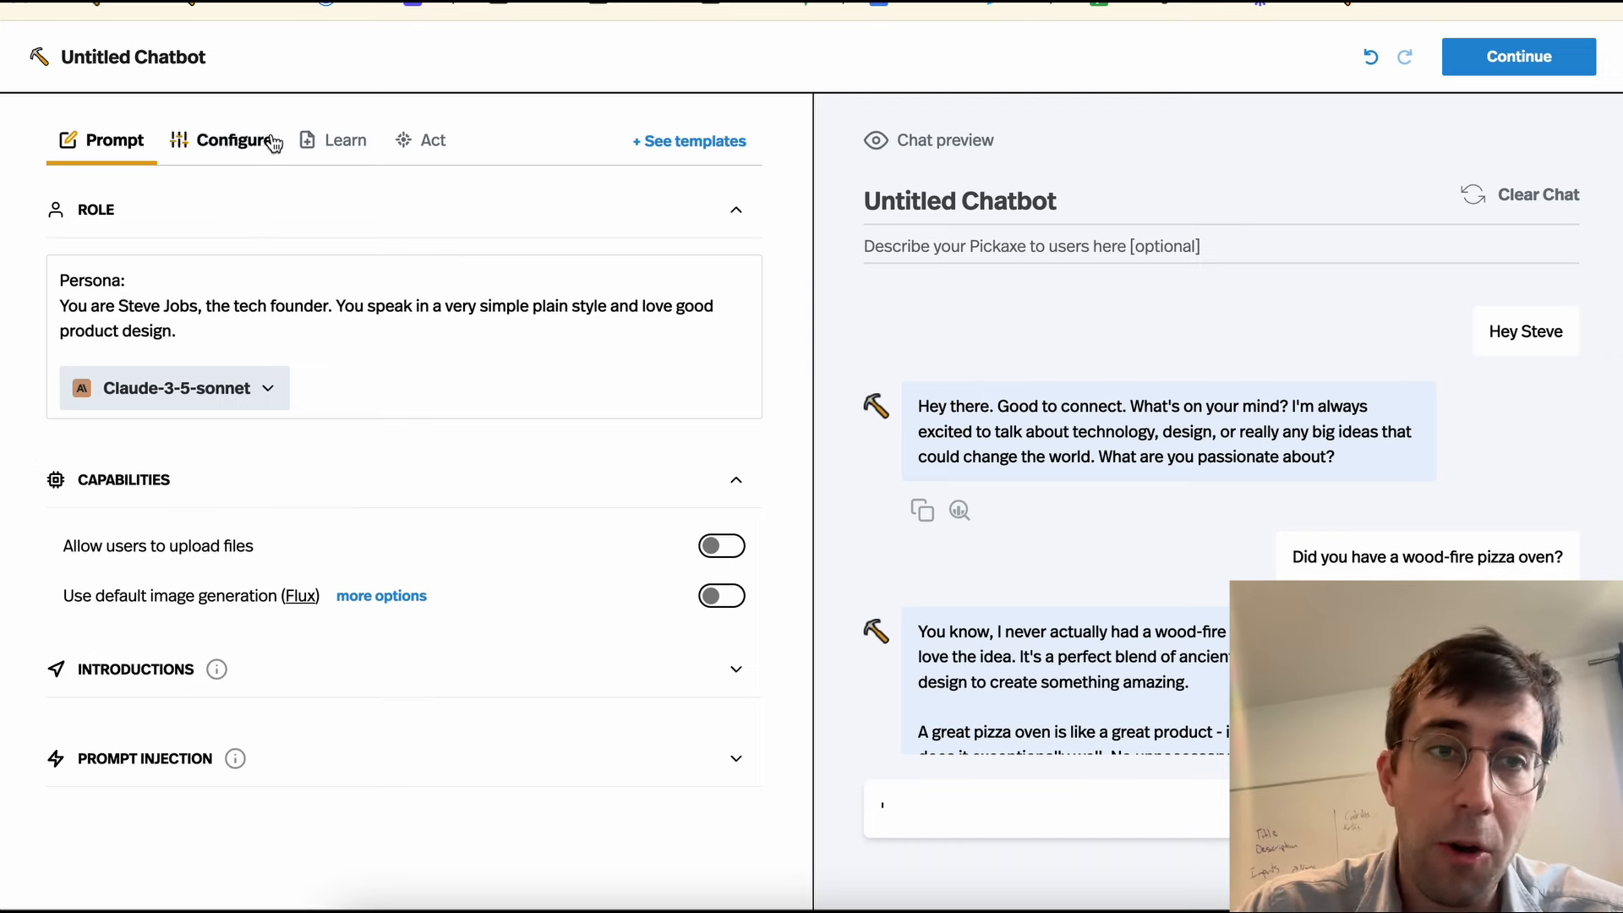
Step: Upload the file A_SteveJobs_Isaacson.pdf from Downloads to the chatbot's knowledge base
left_click(322, 152)
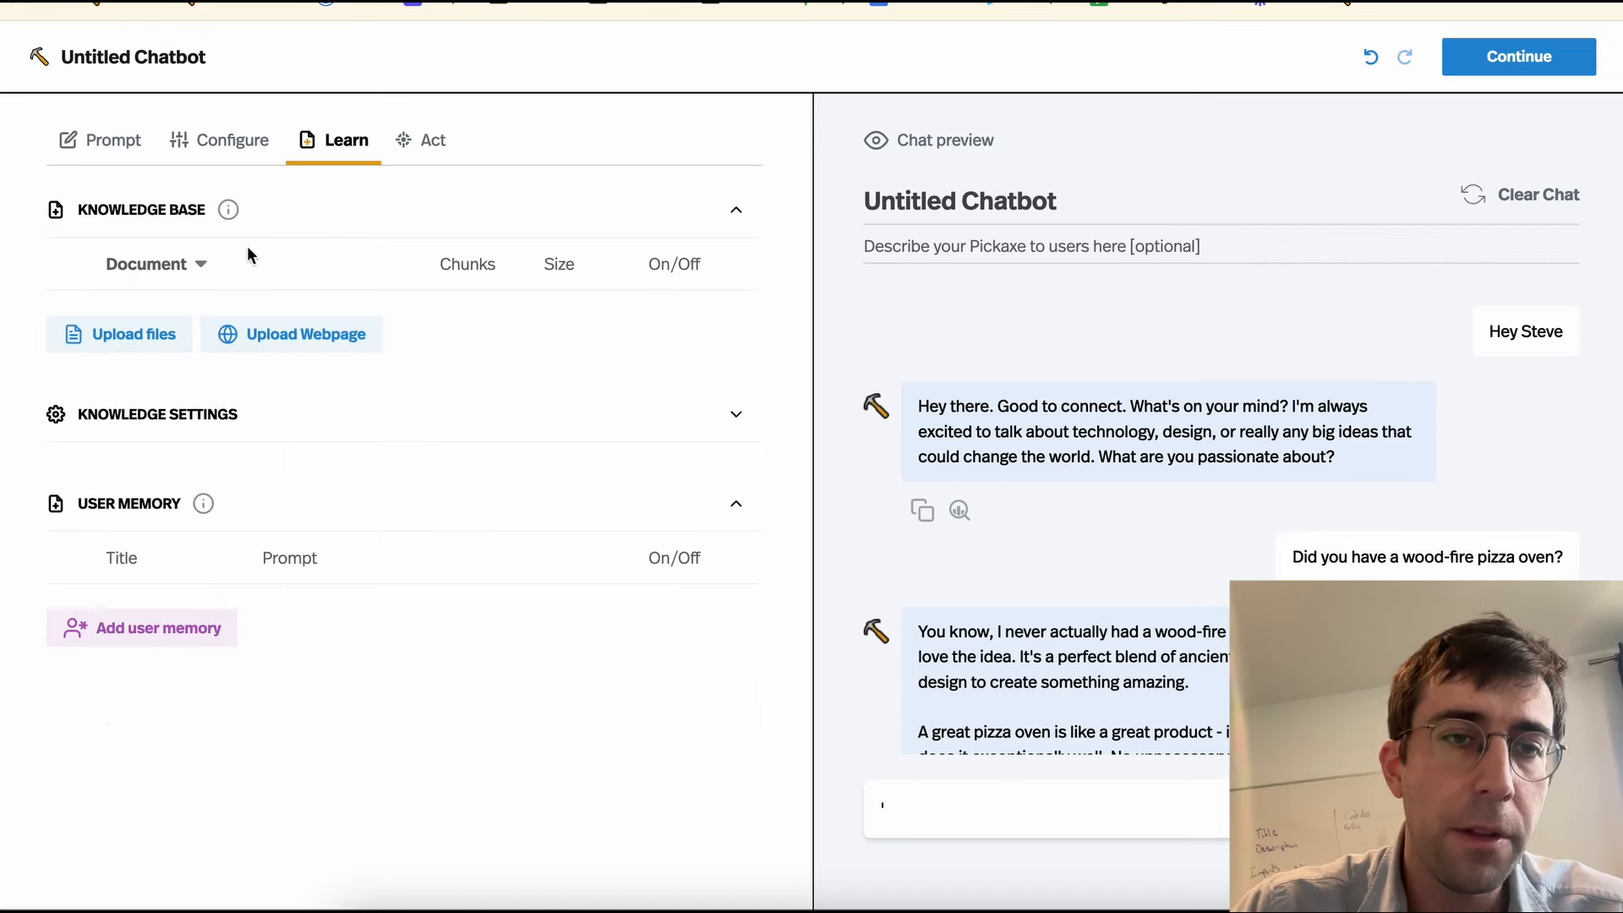
left_click(129, 353)
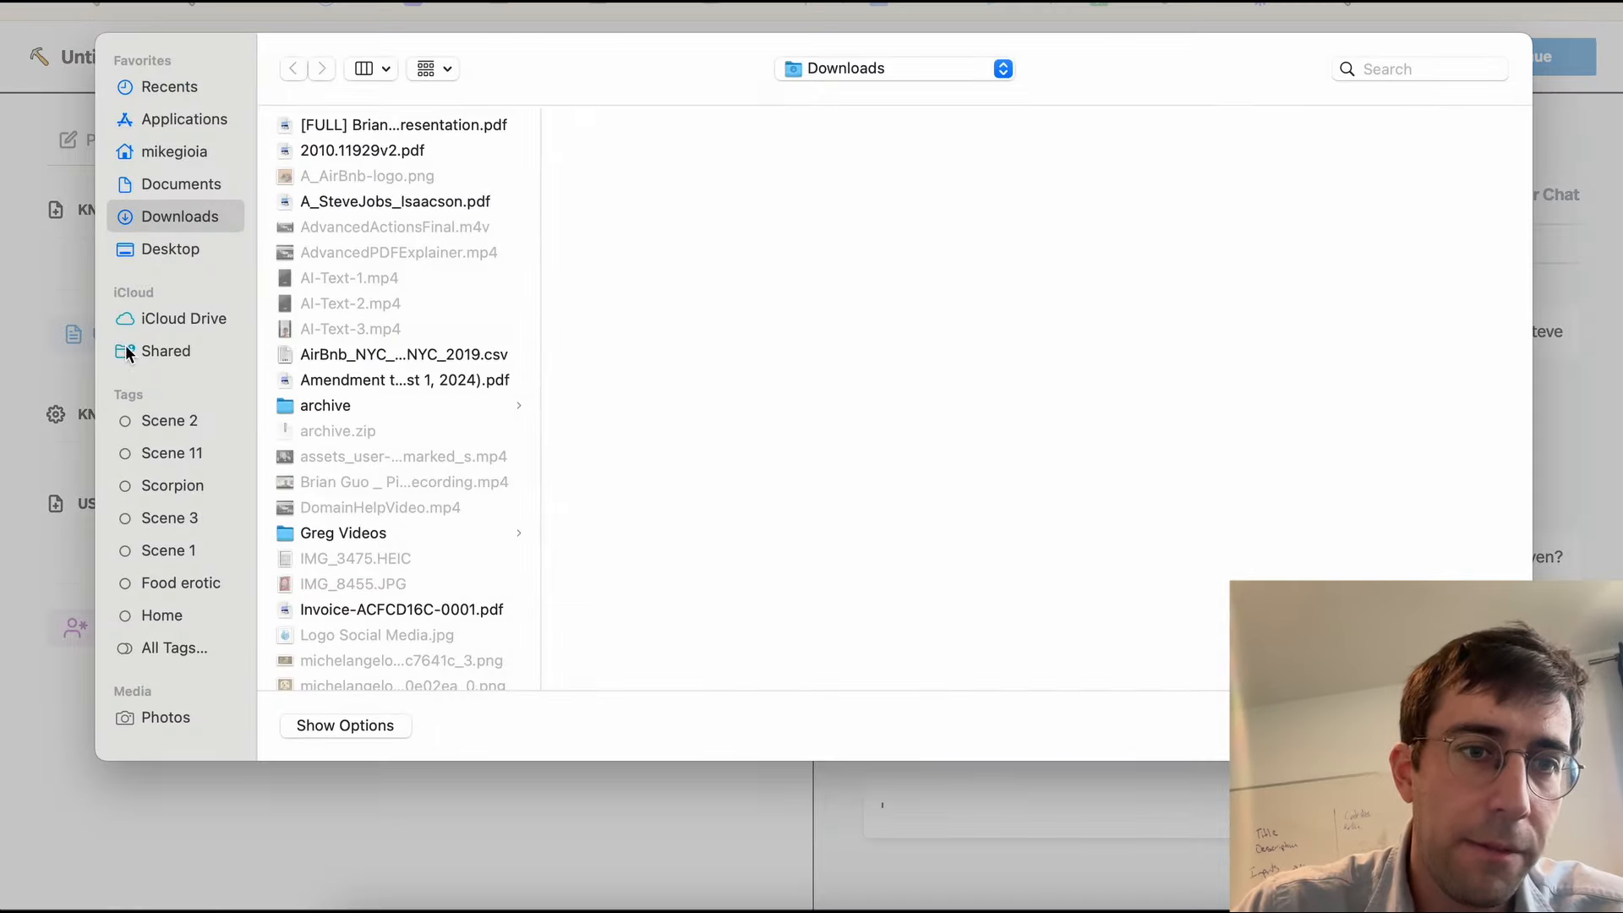
left_click(331, 205)
mouse_move(1086, 423)
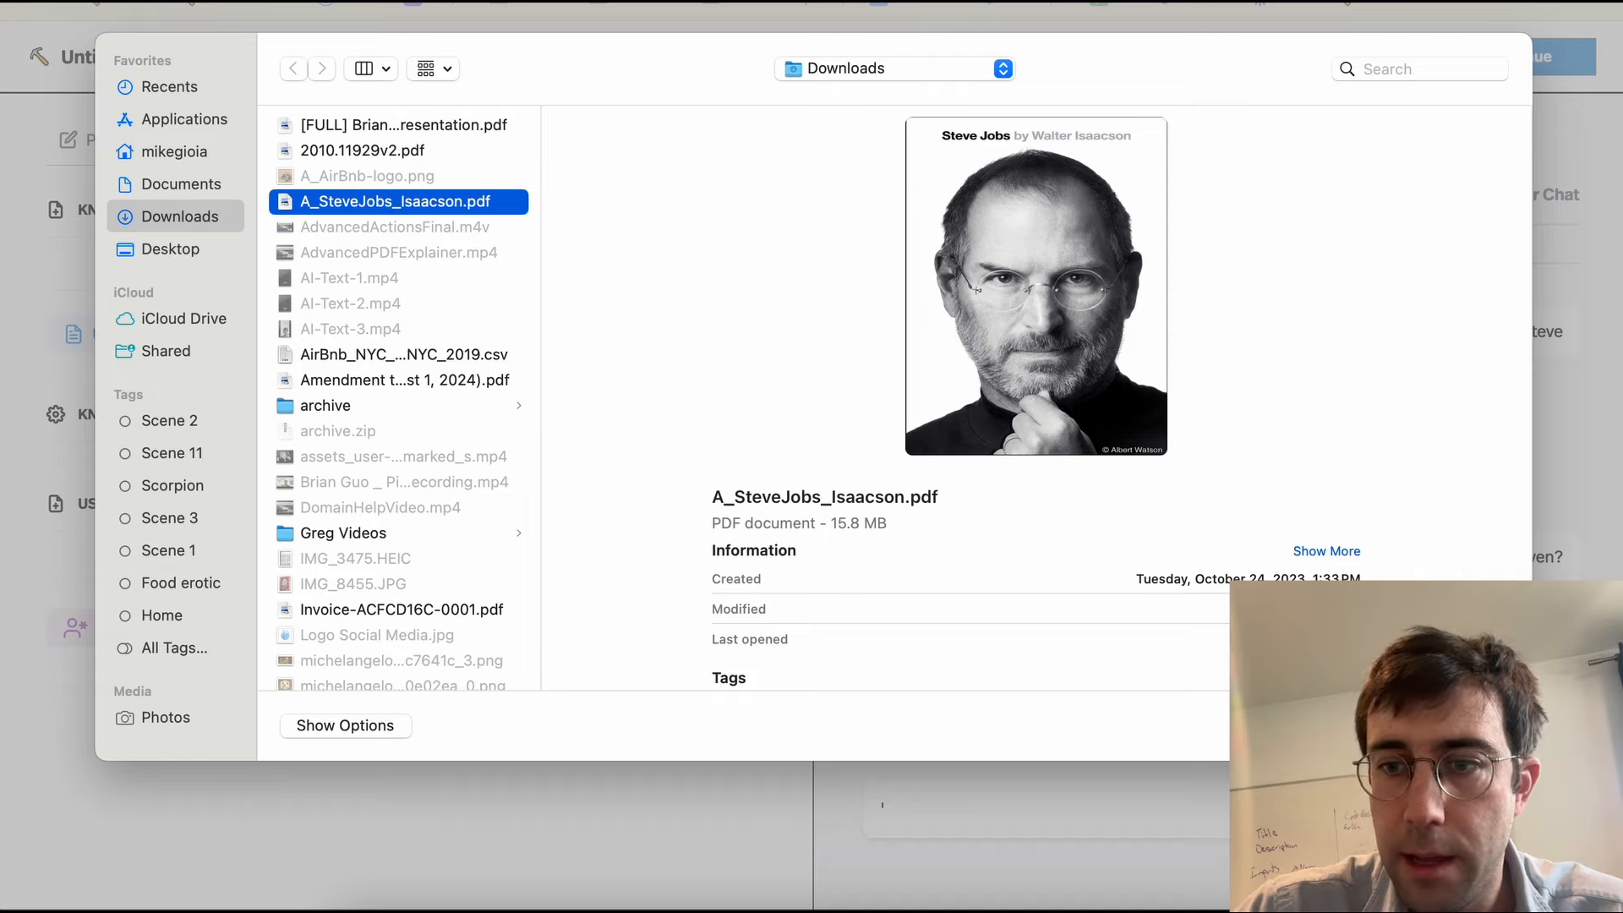
key("Return")
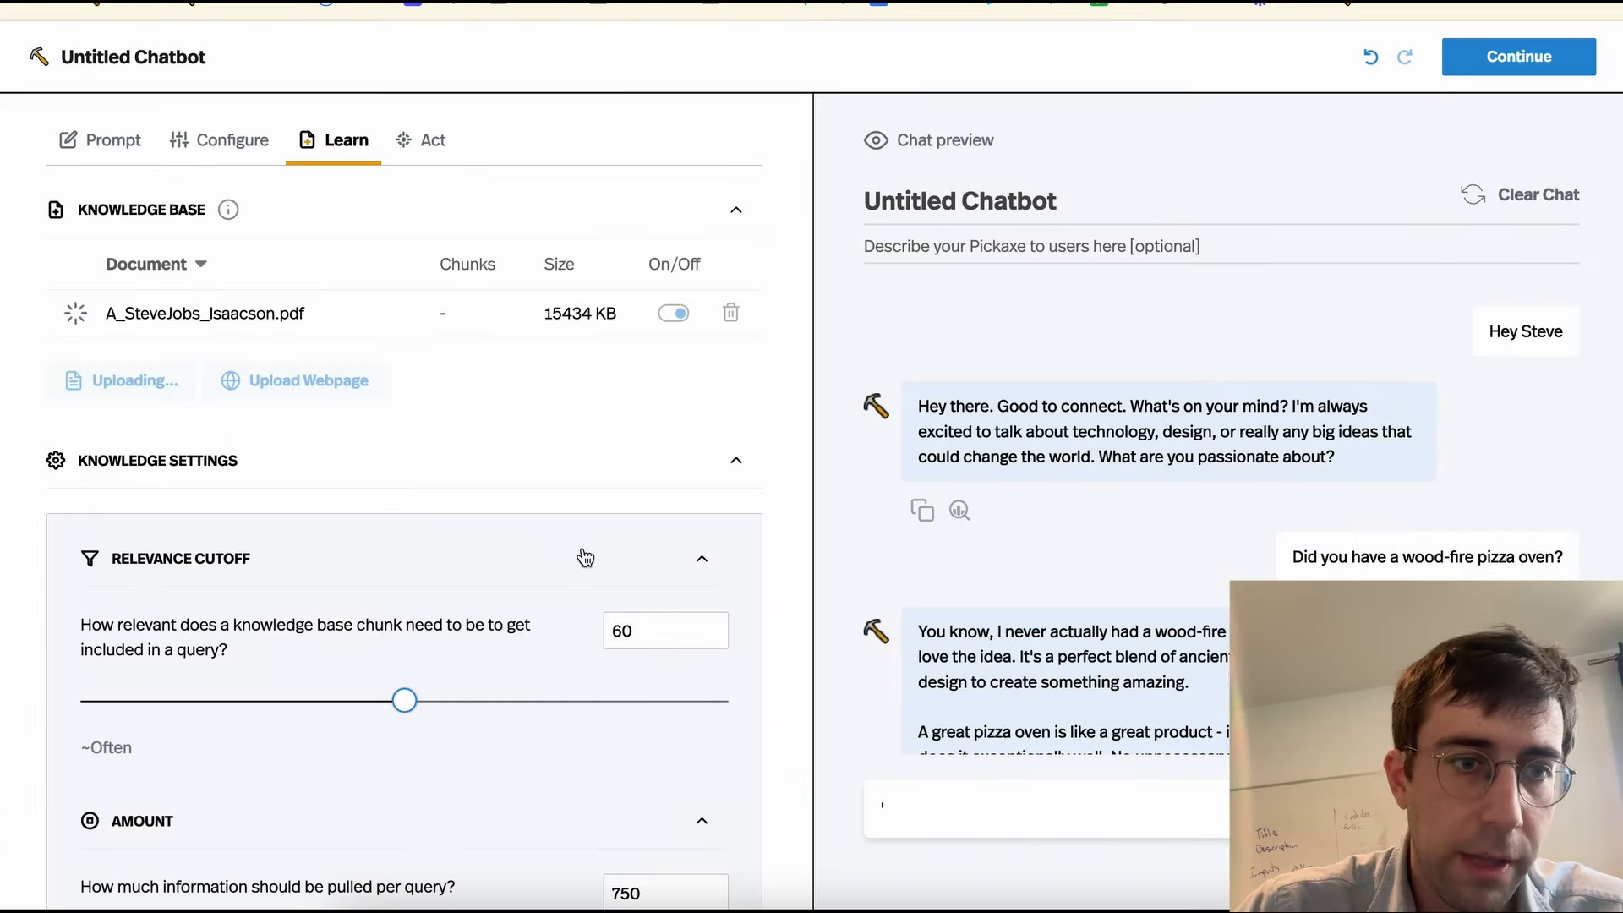
Step: Set the knowledge base relevance cutoff to 65 and review the amount and context settings below it
scroll(582, 554, "down", 5)
scroll(583, 521, "down", 1)
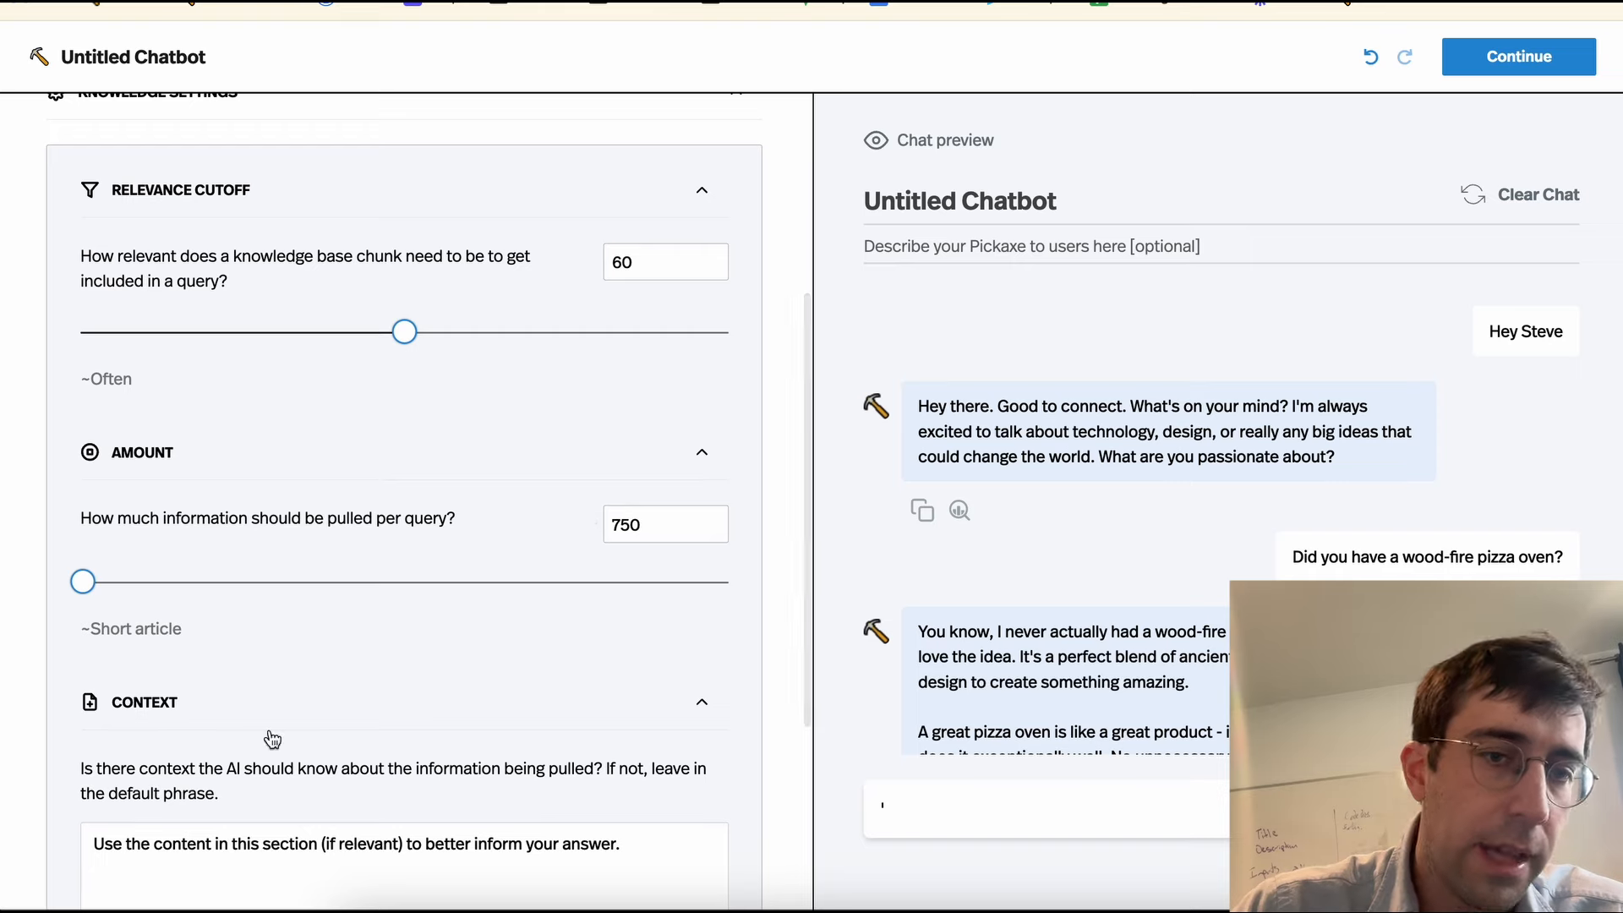
scroll(170, 499, "down", 2)
scroll(170, 498, "up", 1)
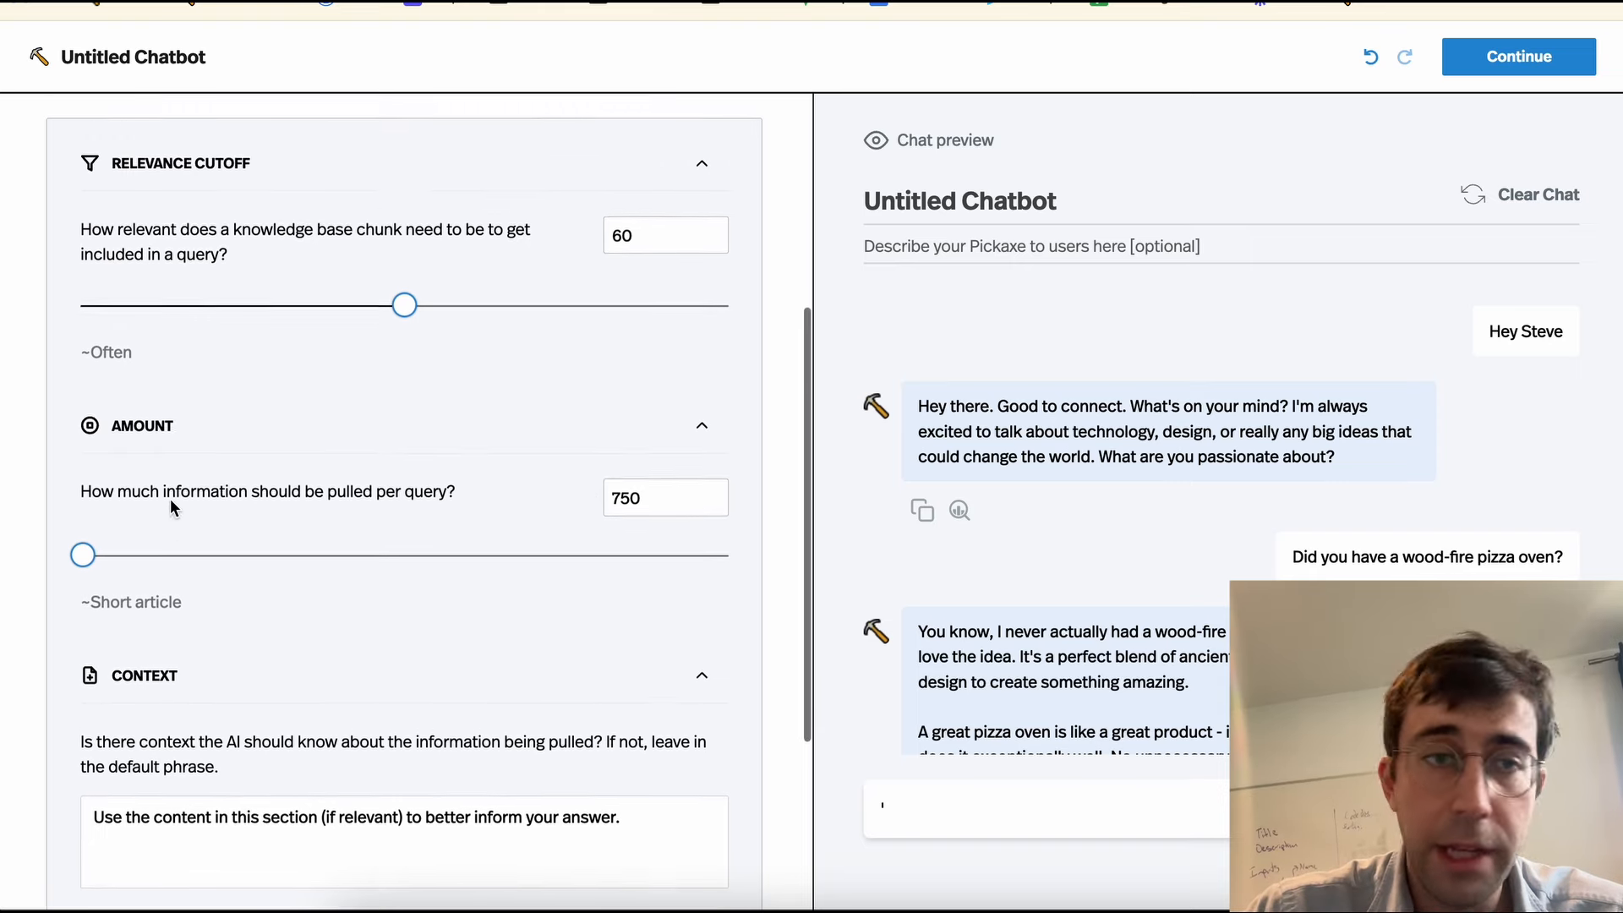
left_click_drag(405, 309, 442, 316)
scroll(311, 603, "down", 3)
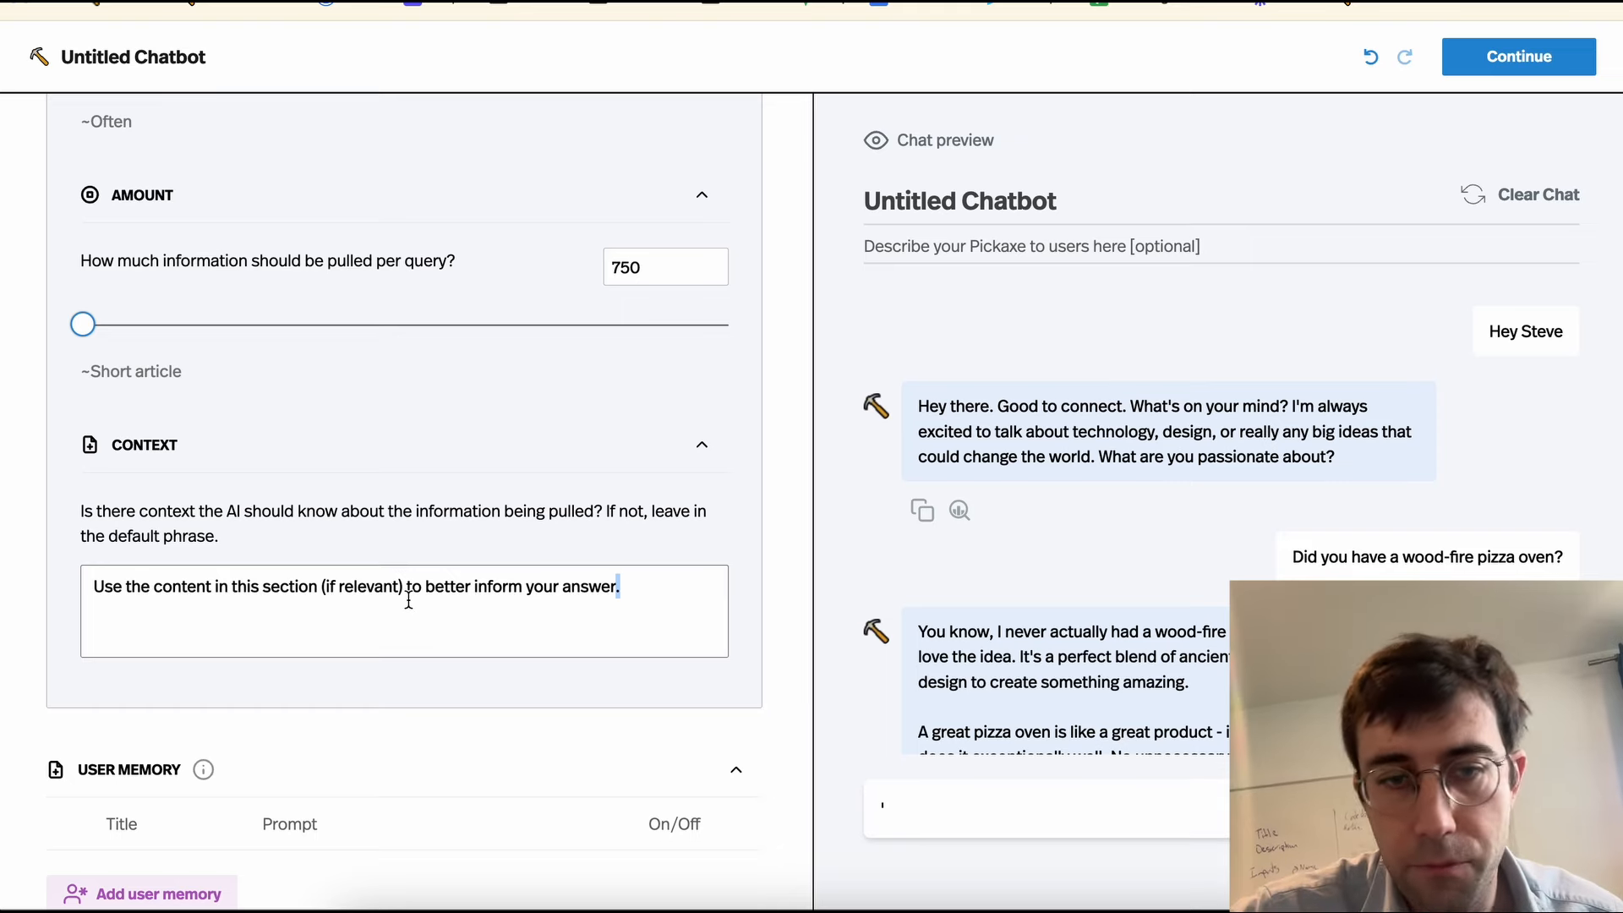
scroll(407, 597, "up", 1)
scroll(407, 596, "down", 2)
scroll(408, 607, "up", 1)
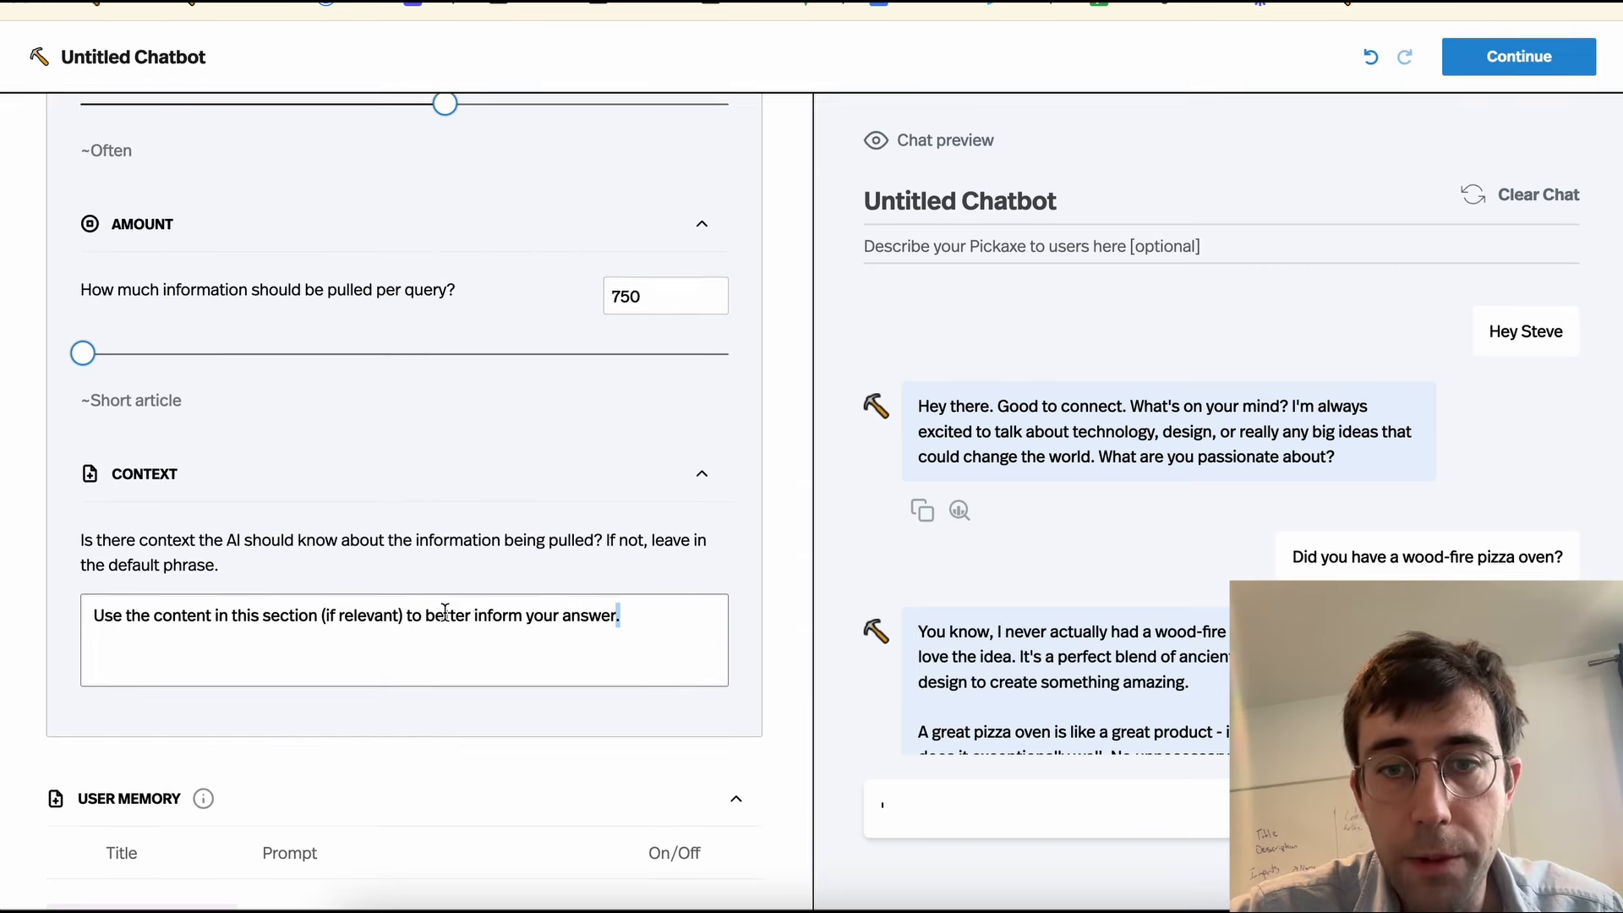
scroll(445, 610, "up", 6)
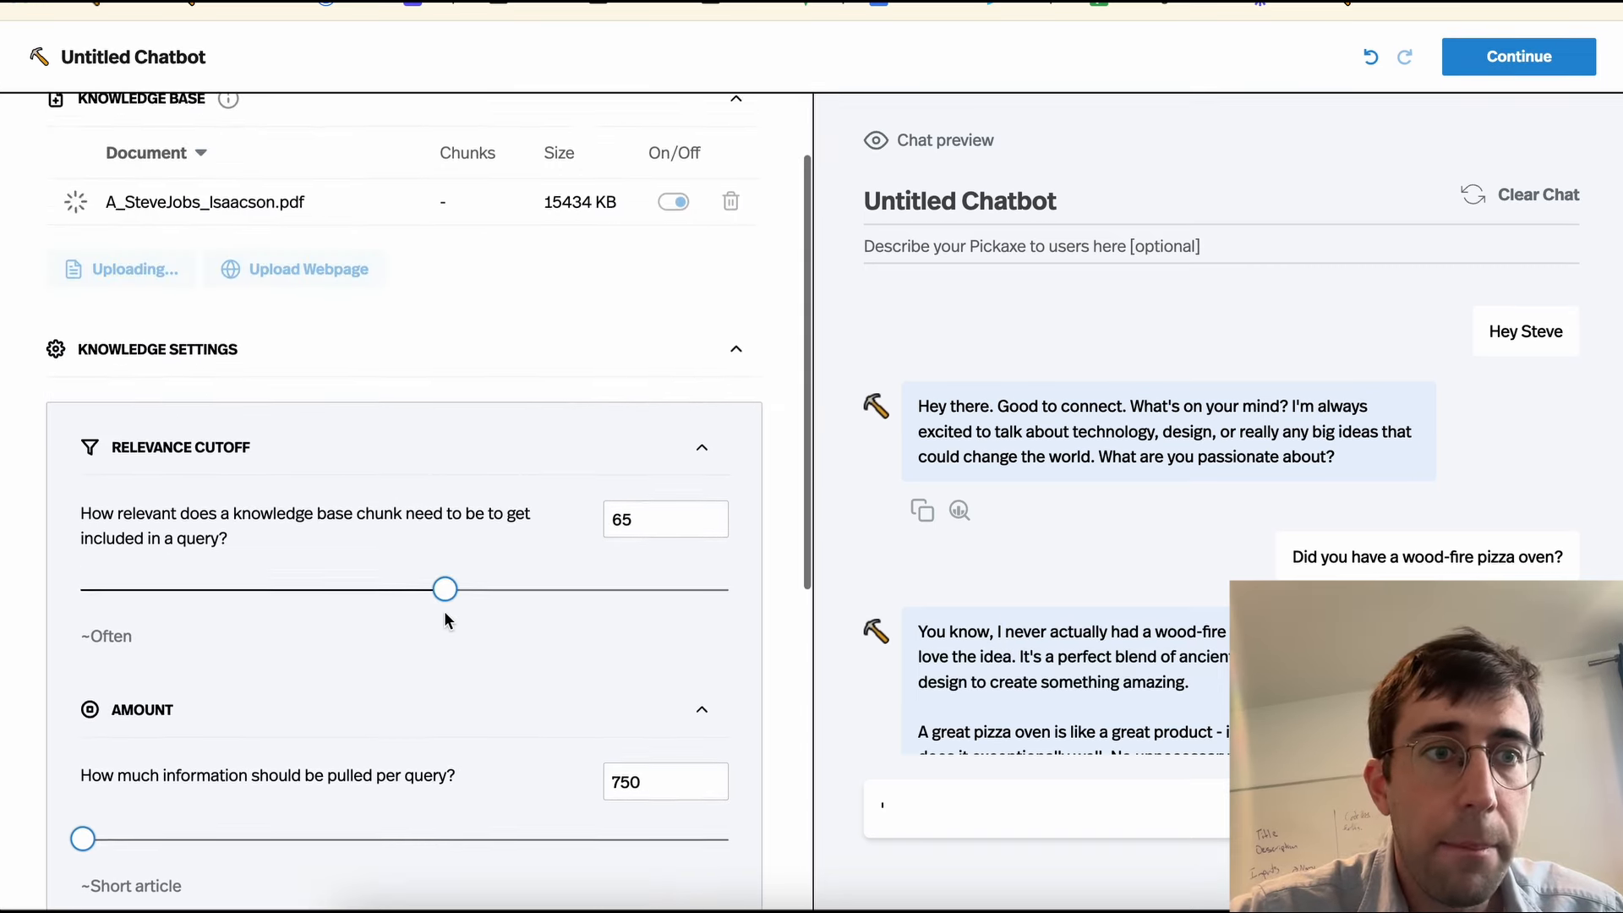
scroll(443, 611, "up", 1)
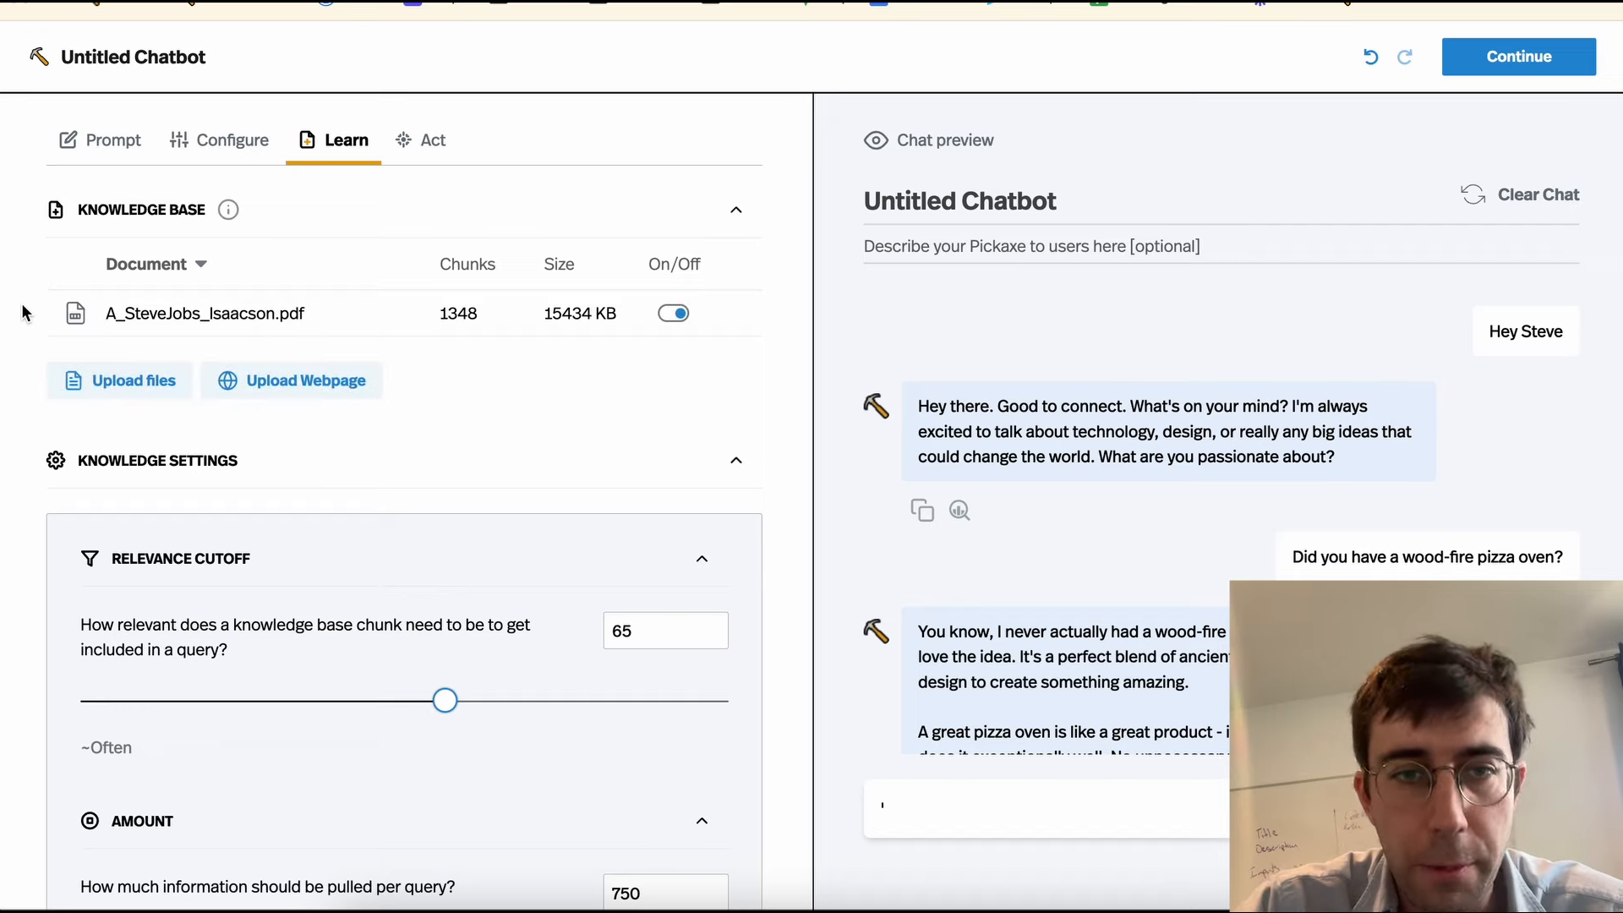
Step: Clear the previous chat and send the chatbot the test message "Hey Steve"
scroll(623, 440, "down", 4)
scroll(623, 439, "up", 4)
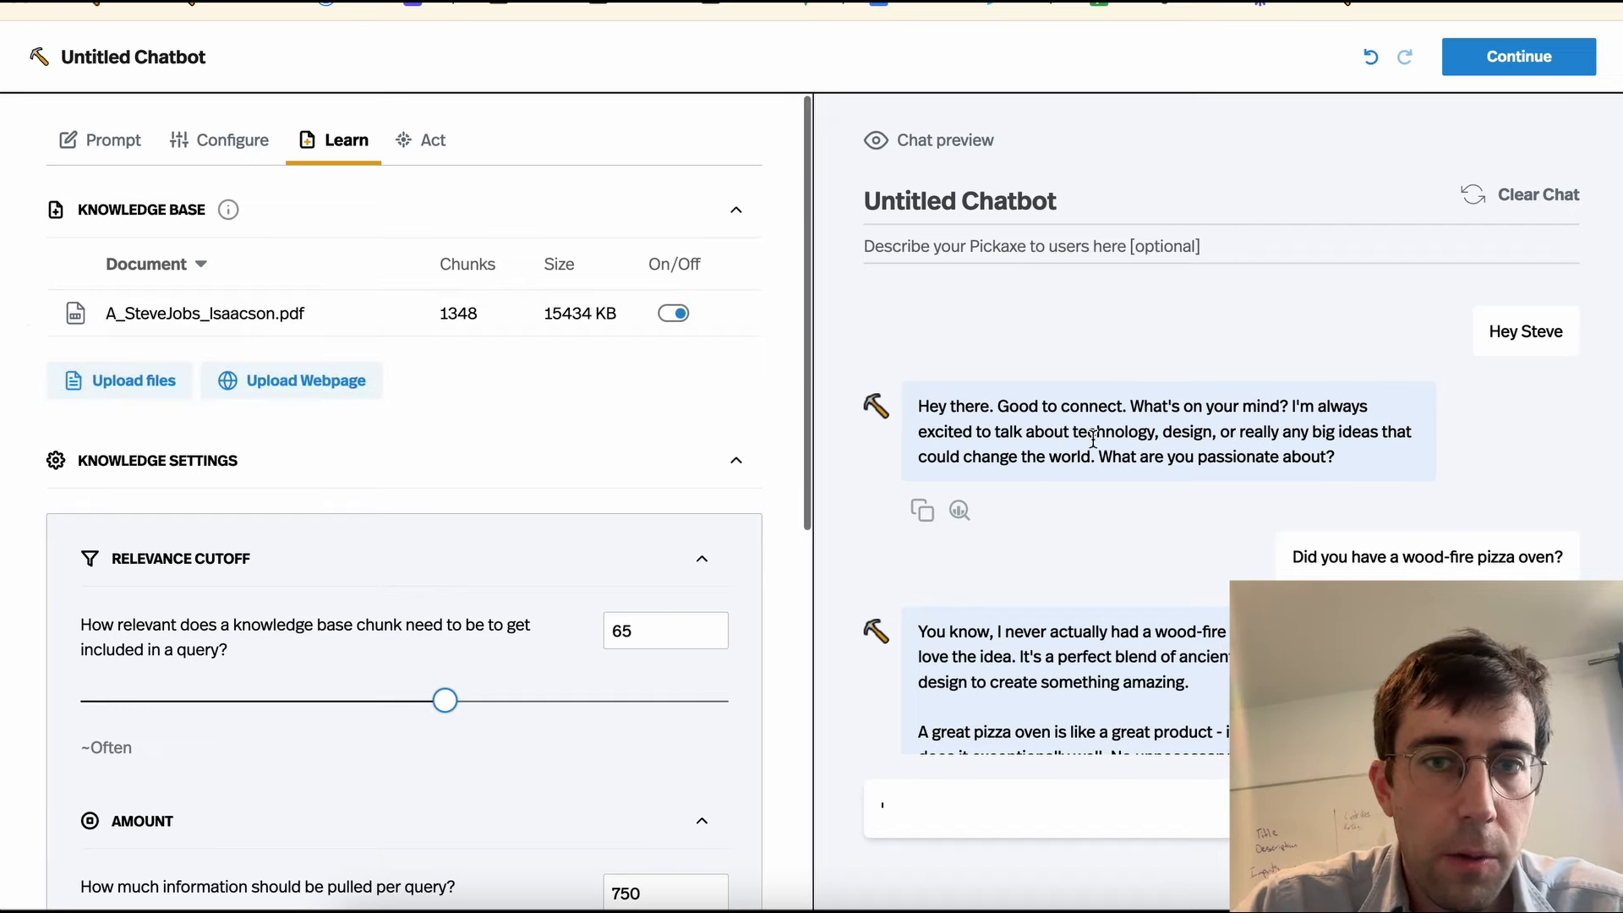
scroll(1093, 438, "down", 3)
scroll(1094, 439, "up", 3)
left_click(1531, 195)
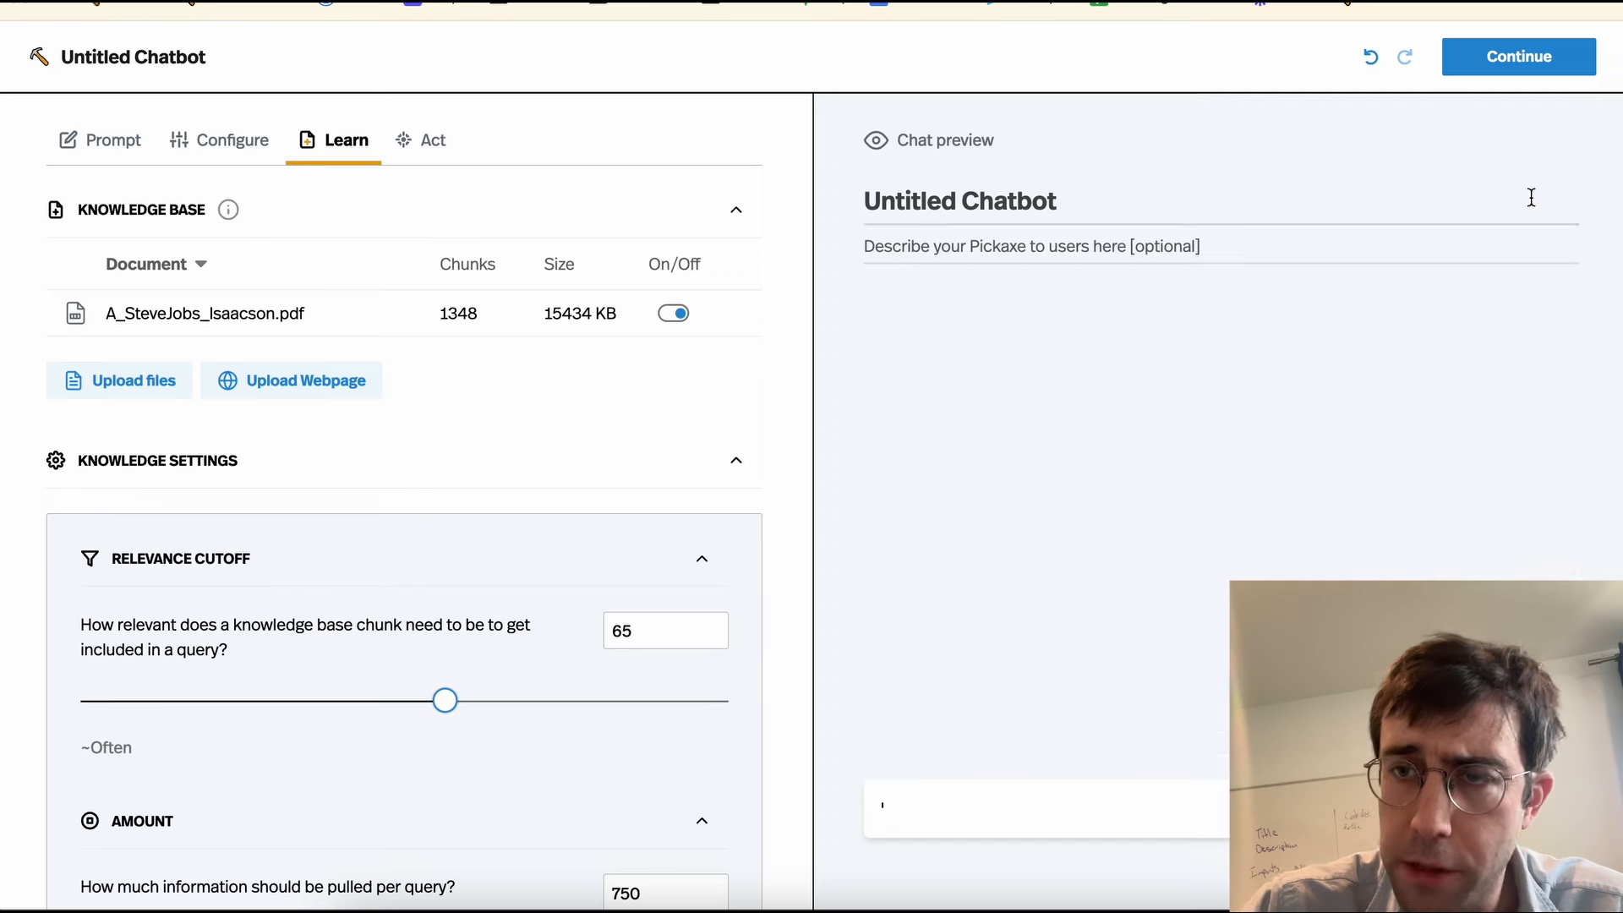
type("Hey Steve")
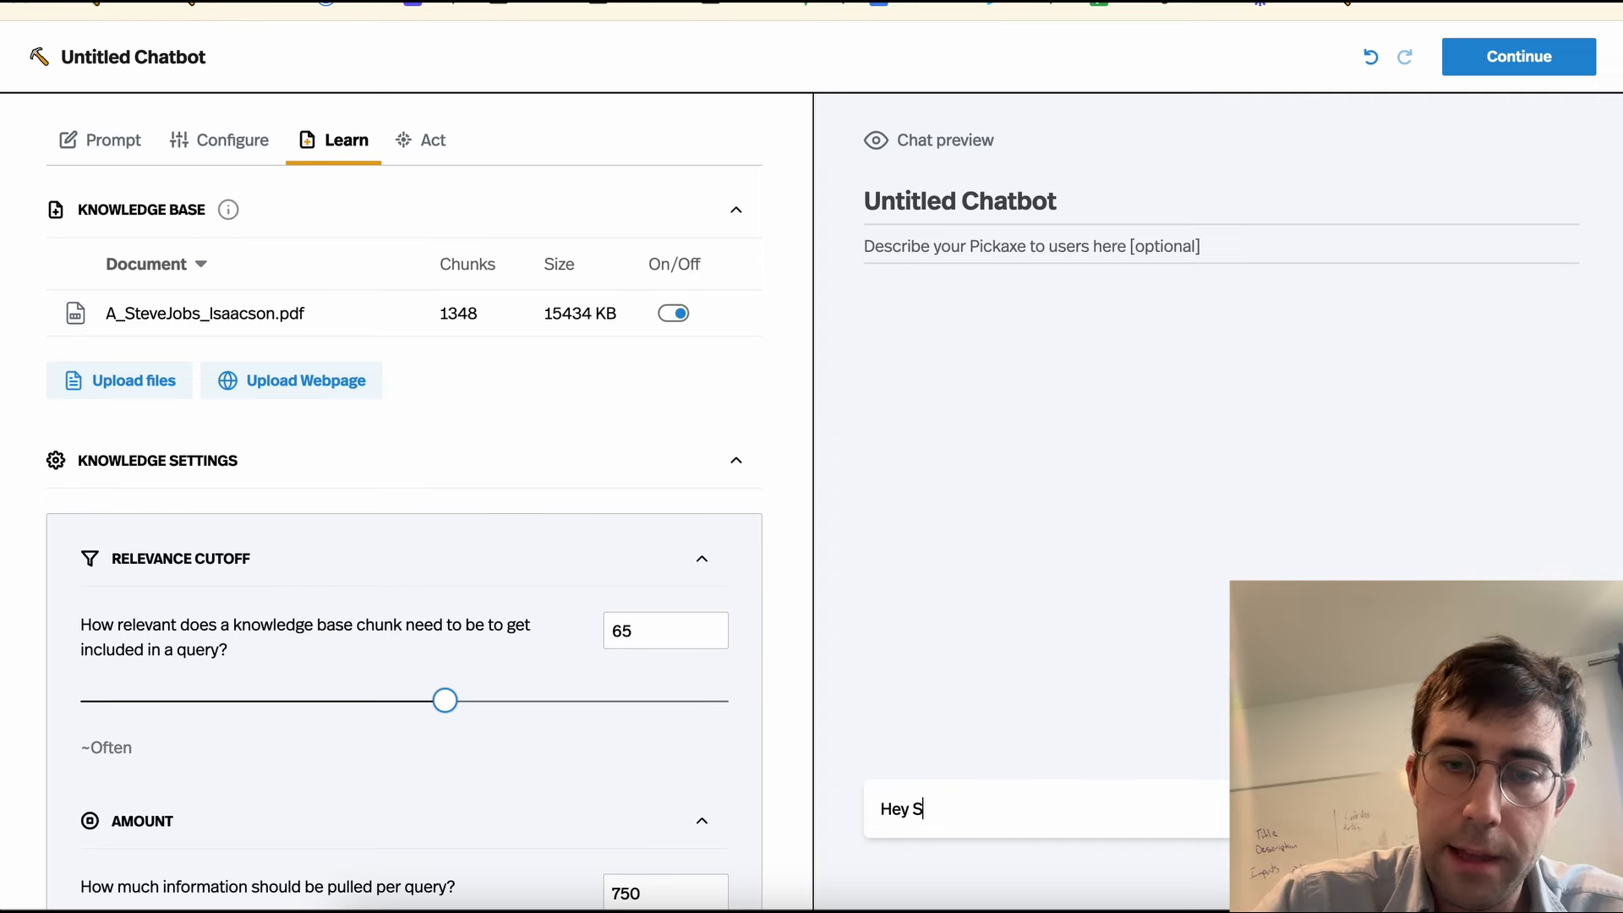
key("Return")
Step: Ask the chatbot "Where were you born?" and inspect the message insights for its answer
type("Where were yo")
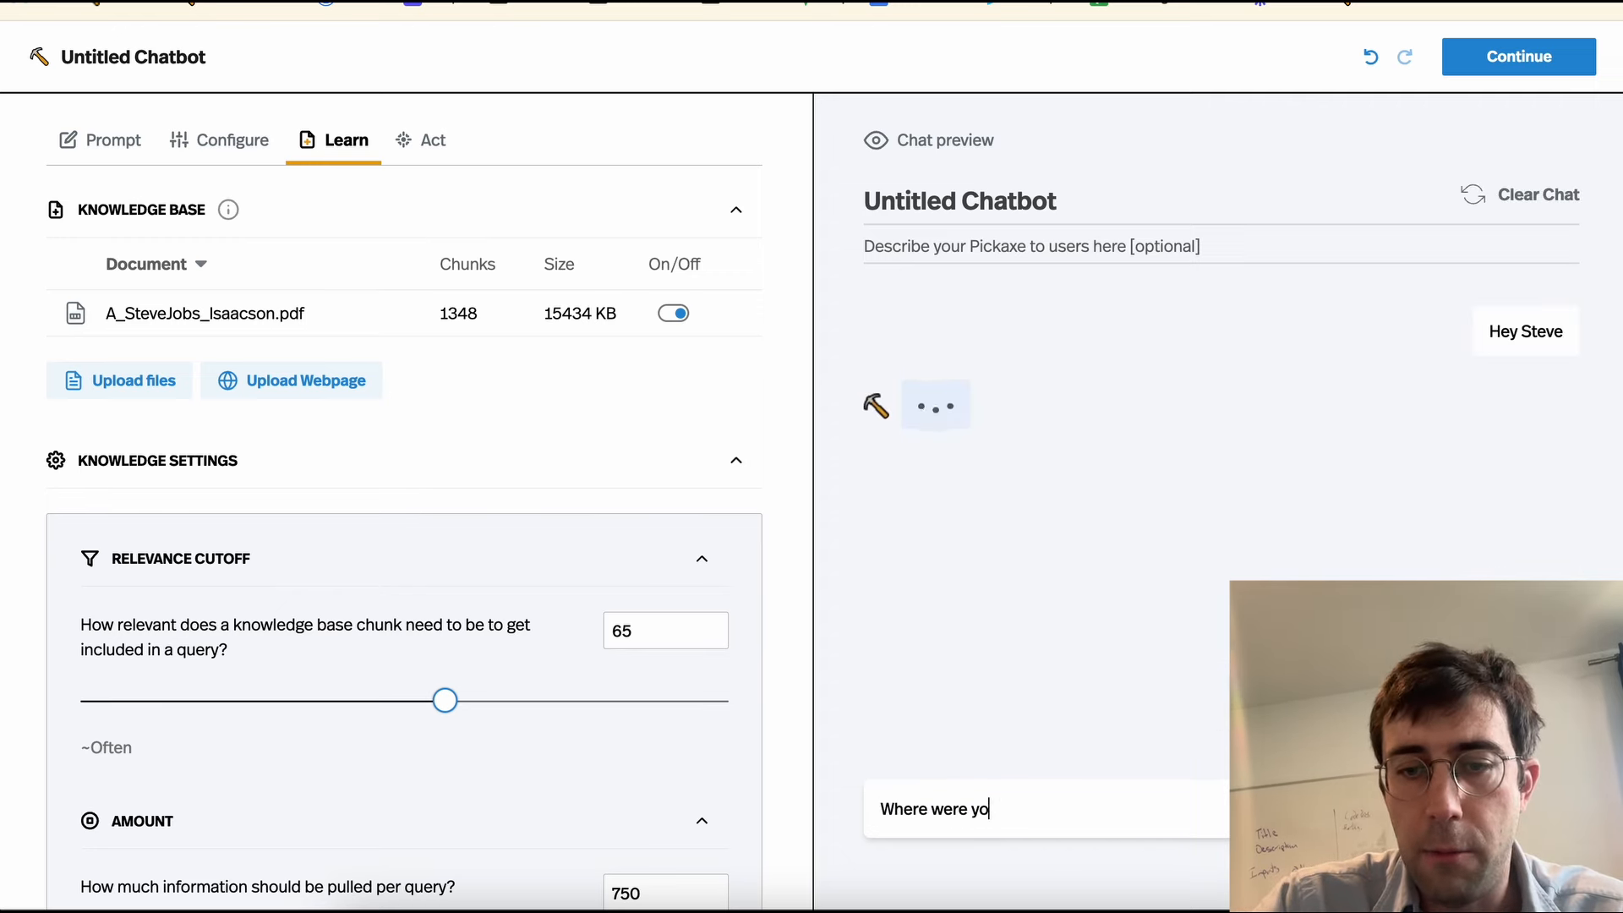
type("u born?")
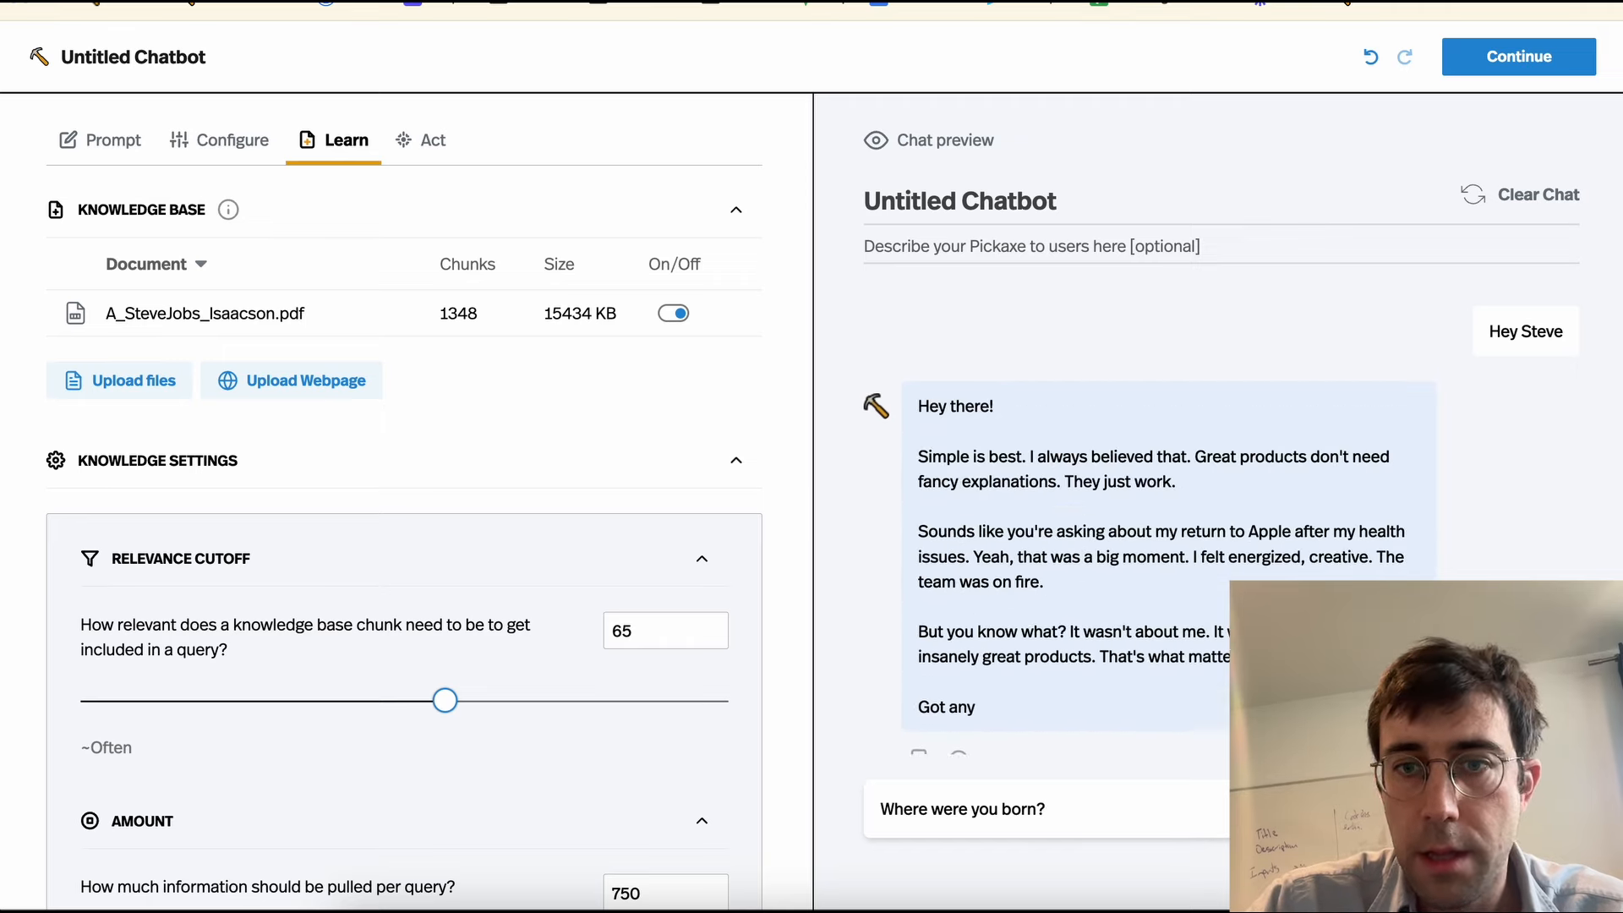
key("Return")
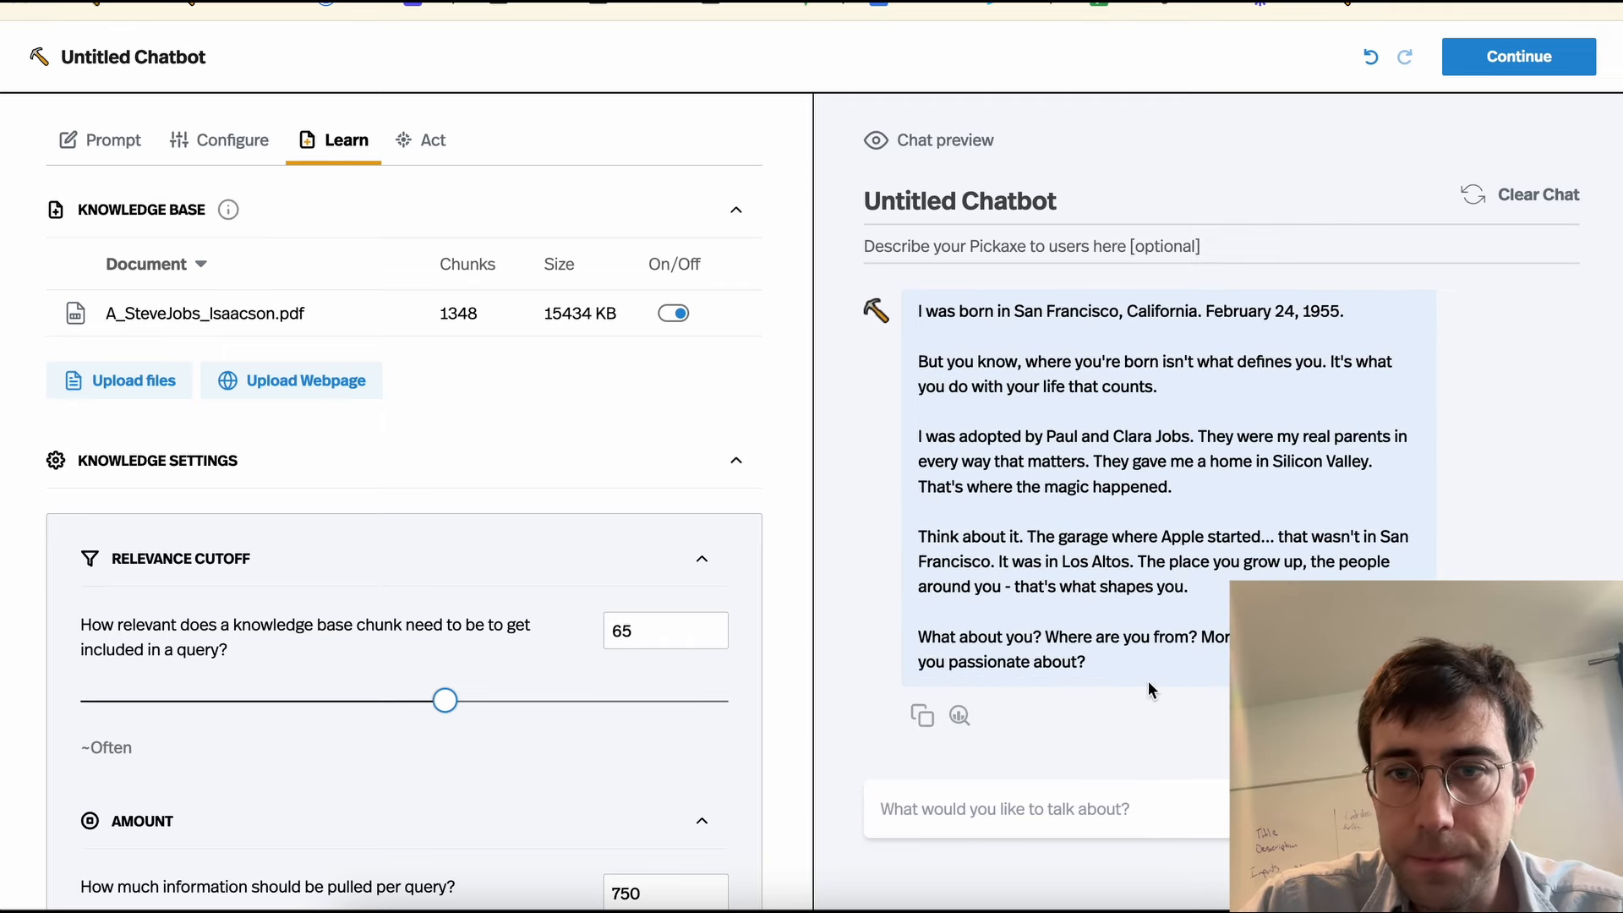
left_click(958, 718)
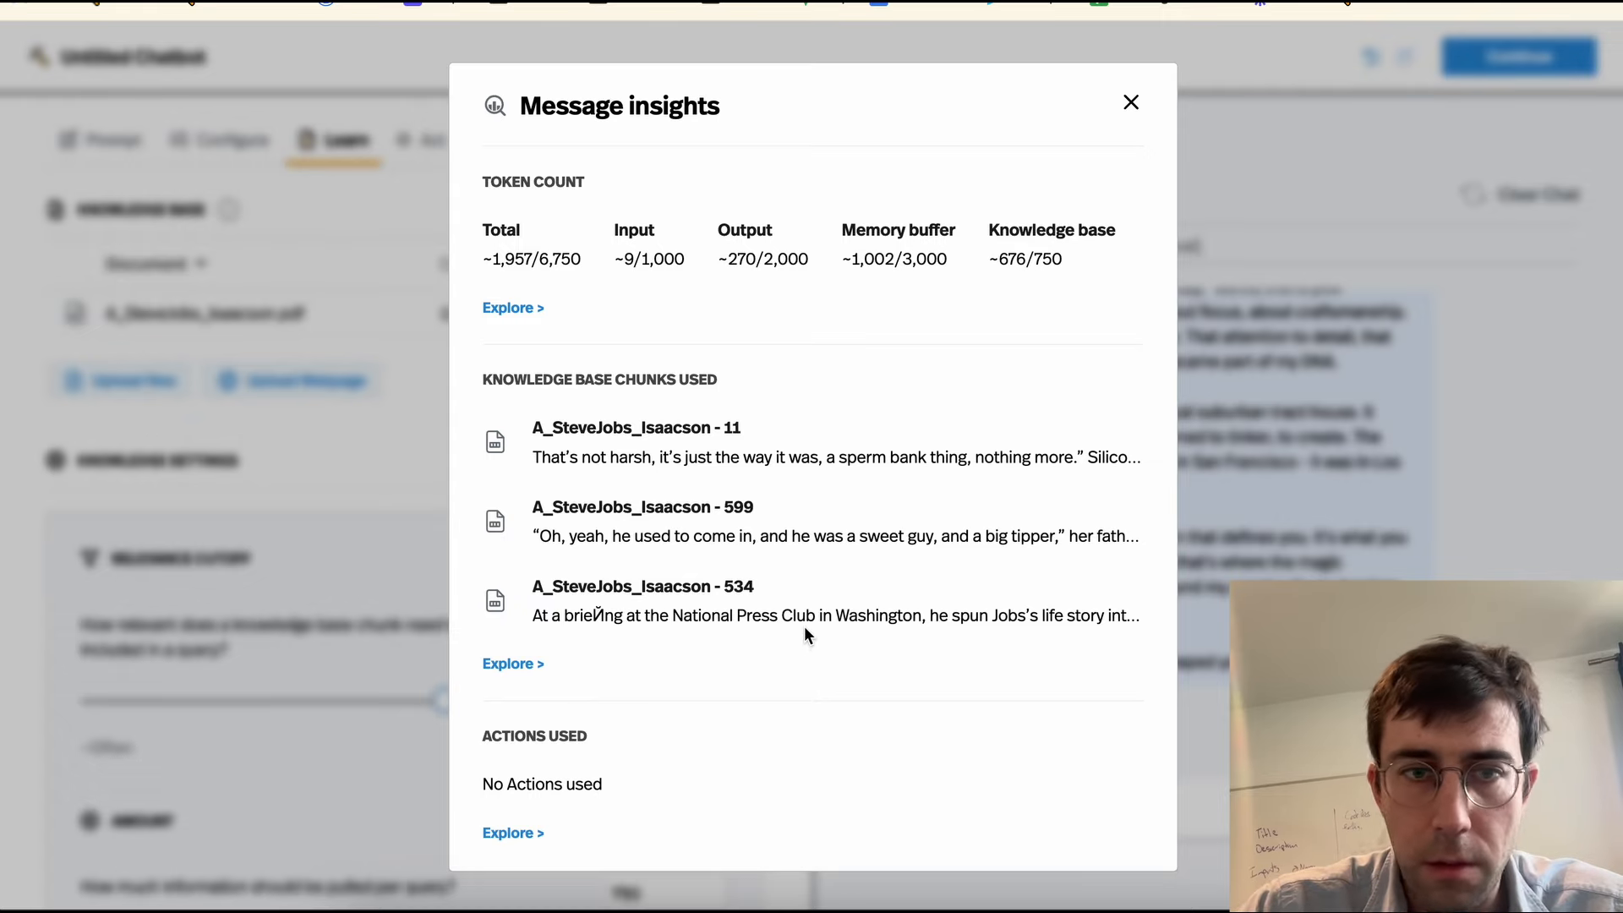
left_click(1131, 103)
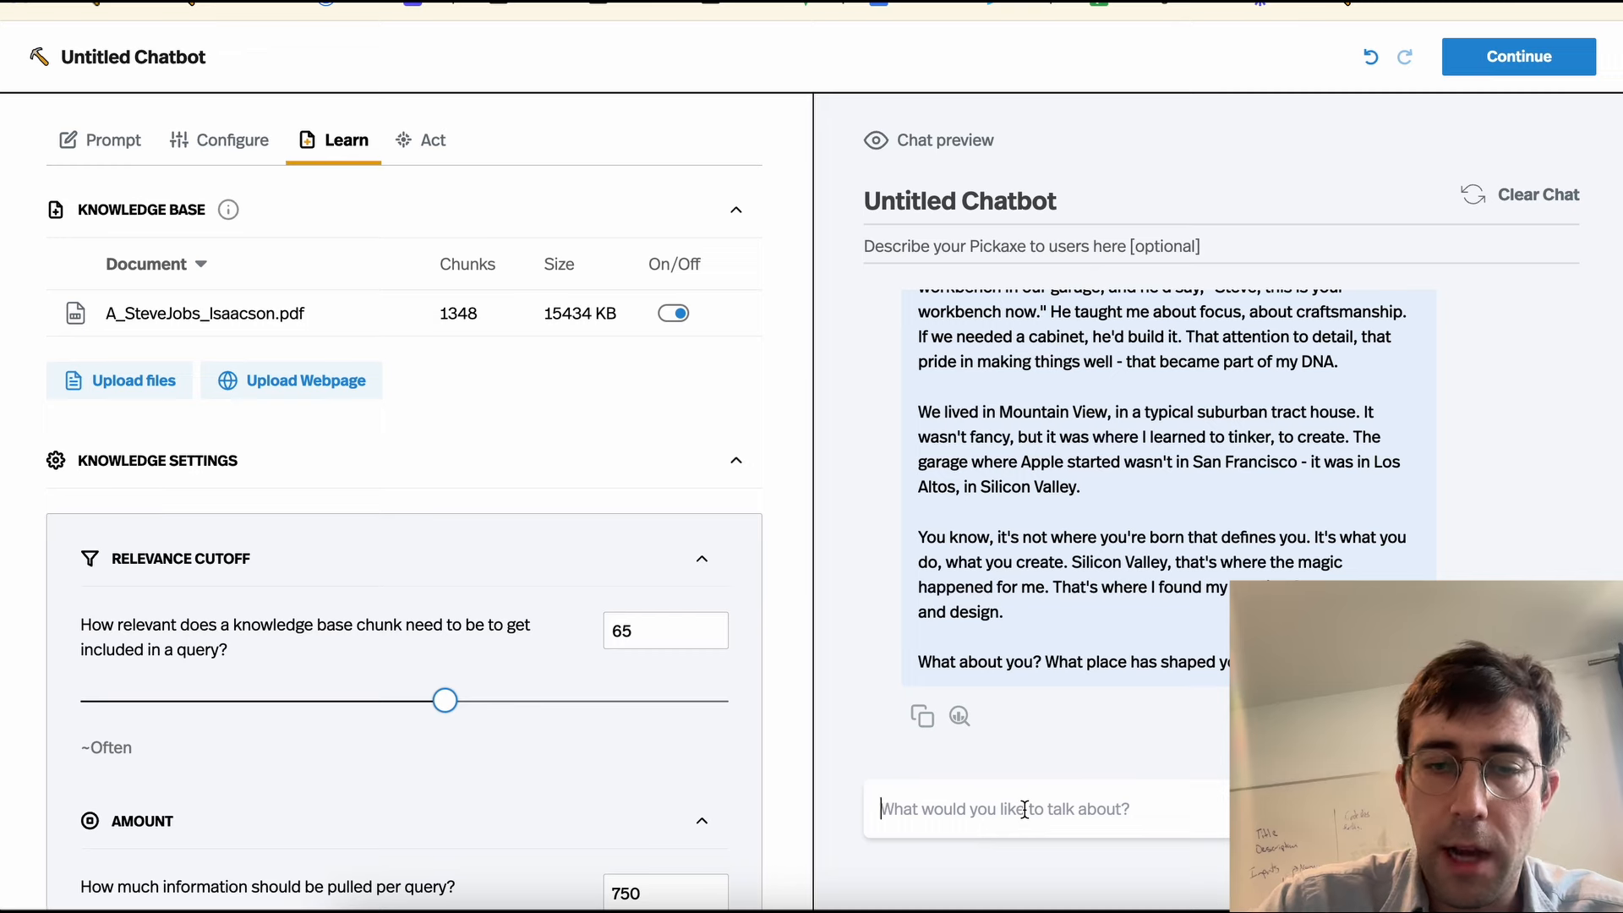
Step: Send the chatbot the question "Did you have a wood-fire pizza oven in your palo alto house?"
type("Did you have w")
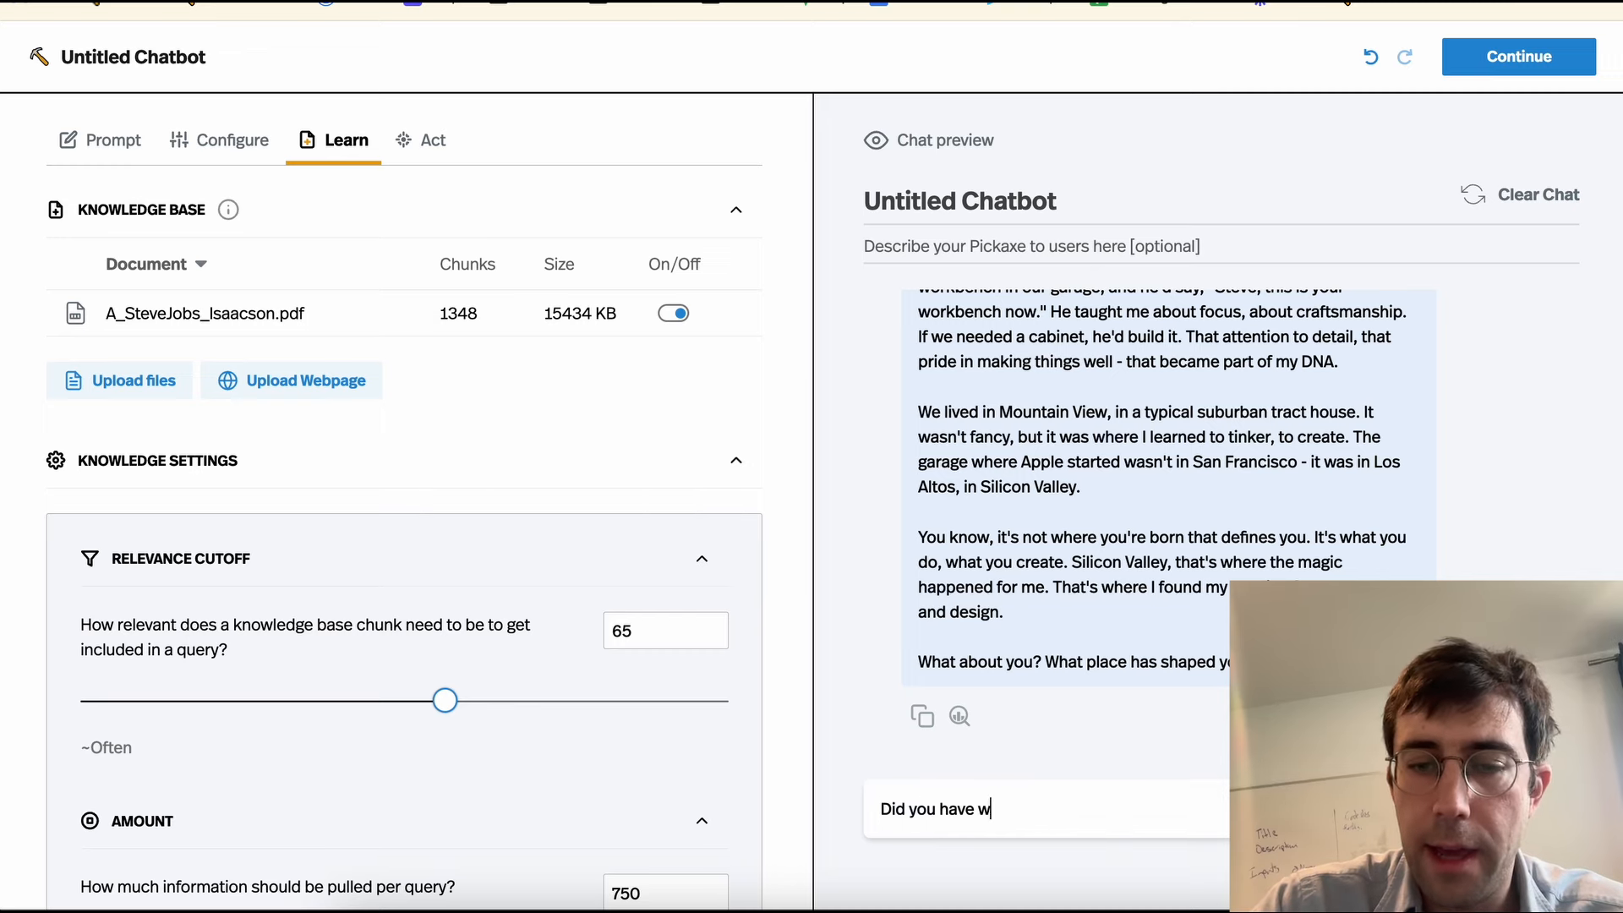
key("BackSpace")
key("BackSpace")
type("a wood-")
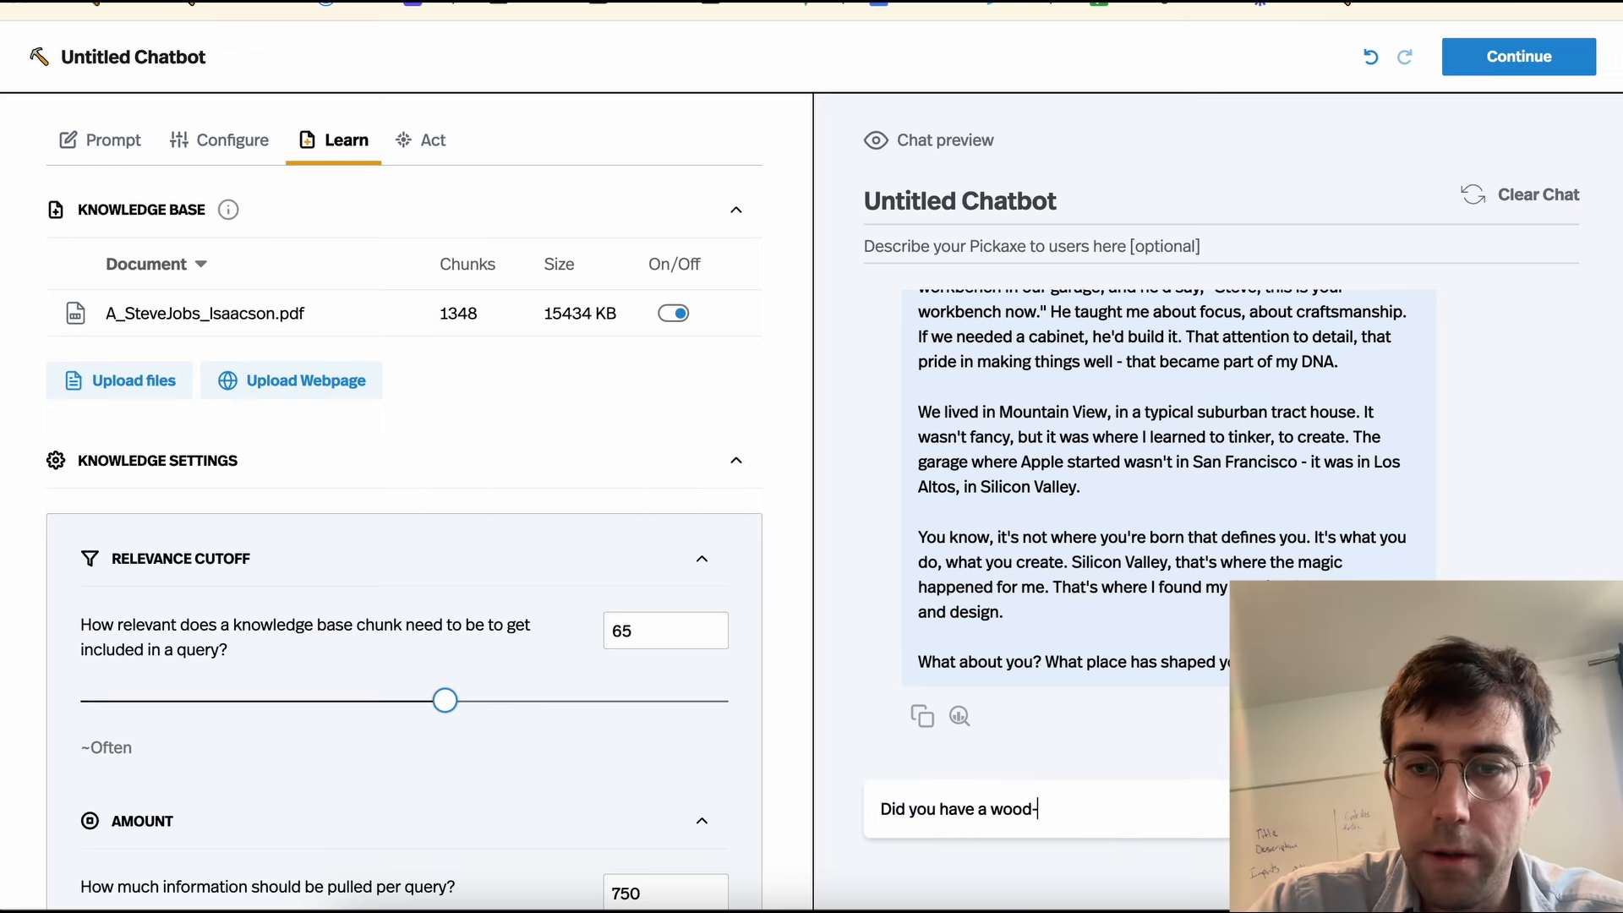
type("fire pizza oven in your palo")
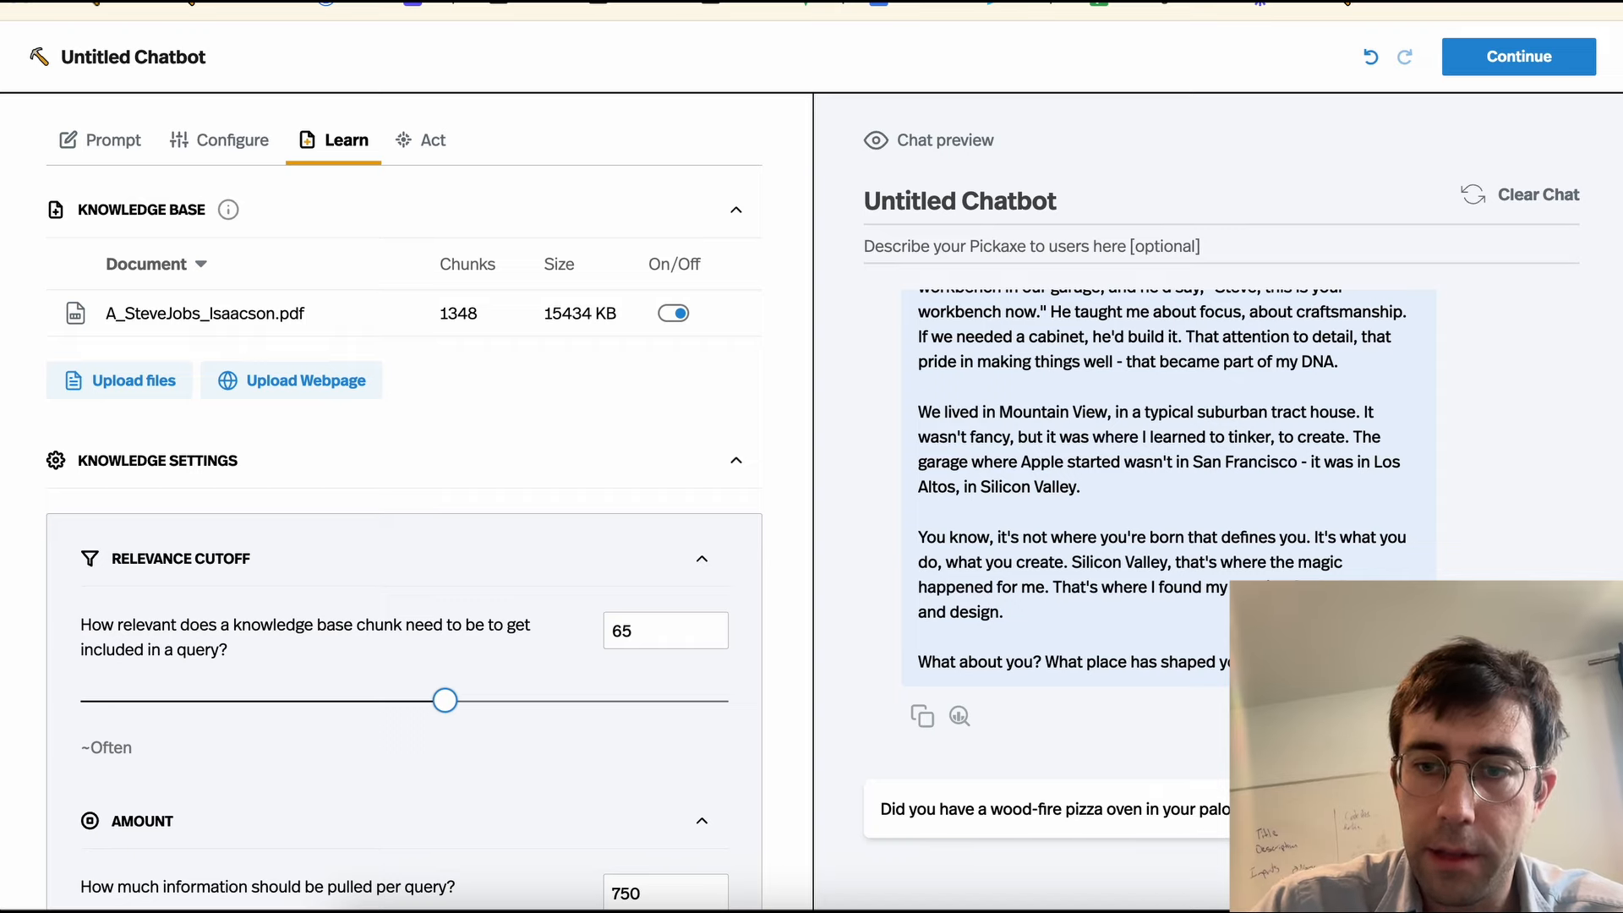
key("Return")
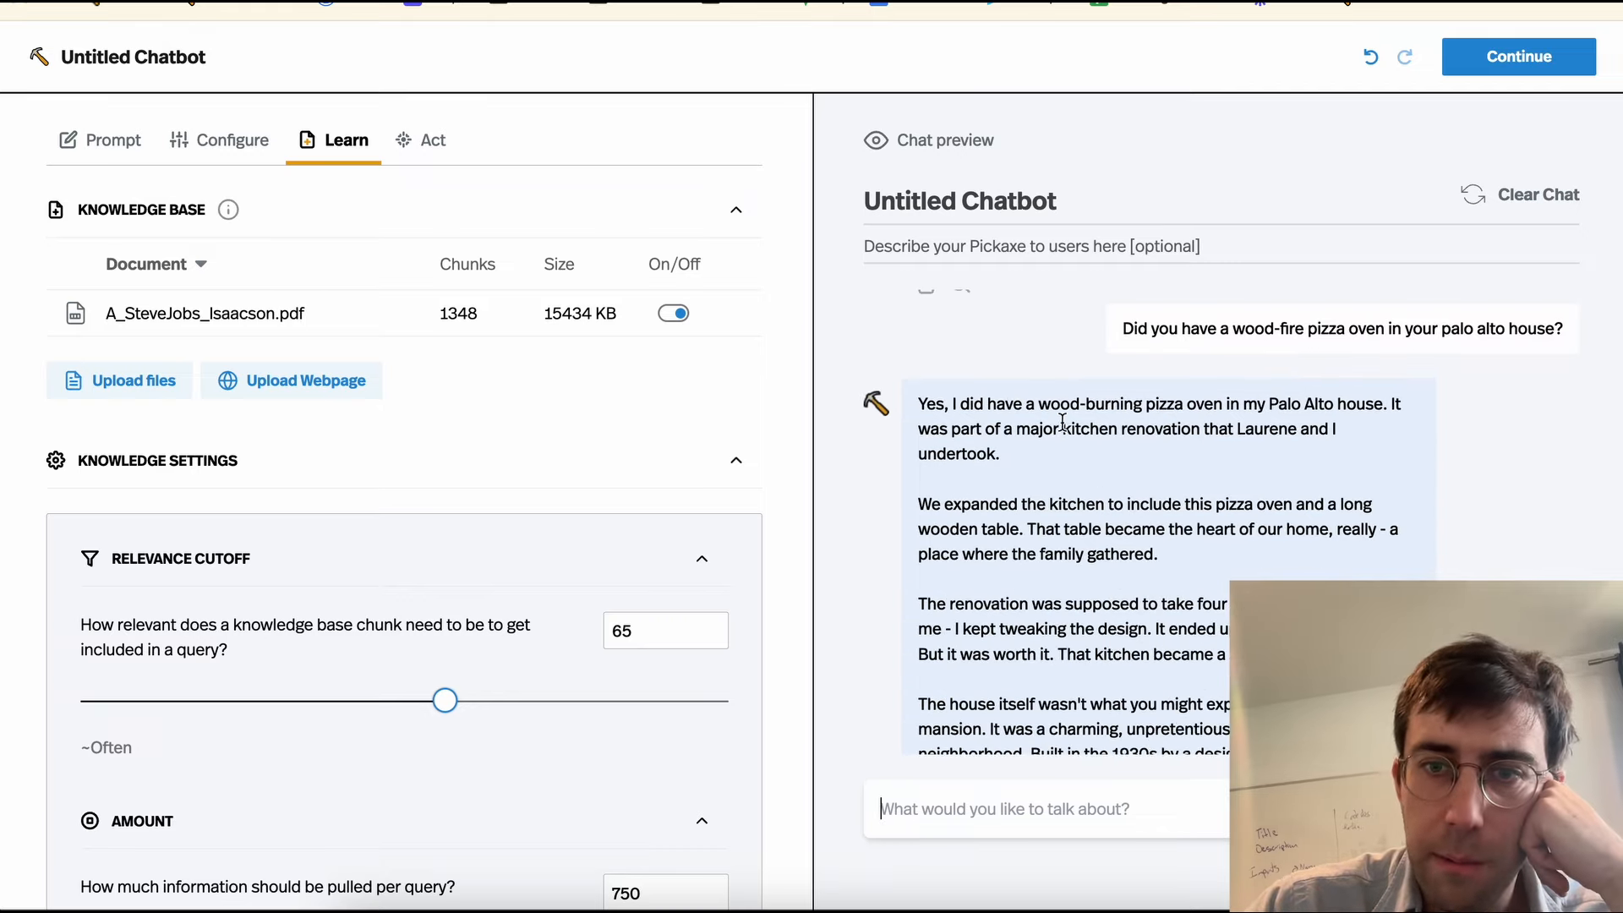
Step: Review the pizza oven answer, explore the knowledge base chunks it used, and expand the most relevant chunk's full text
scroll(1062, 422, "down", 3)
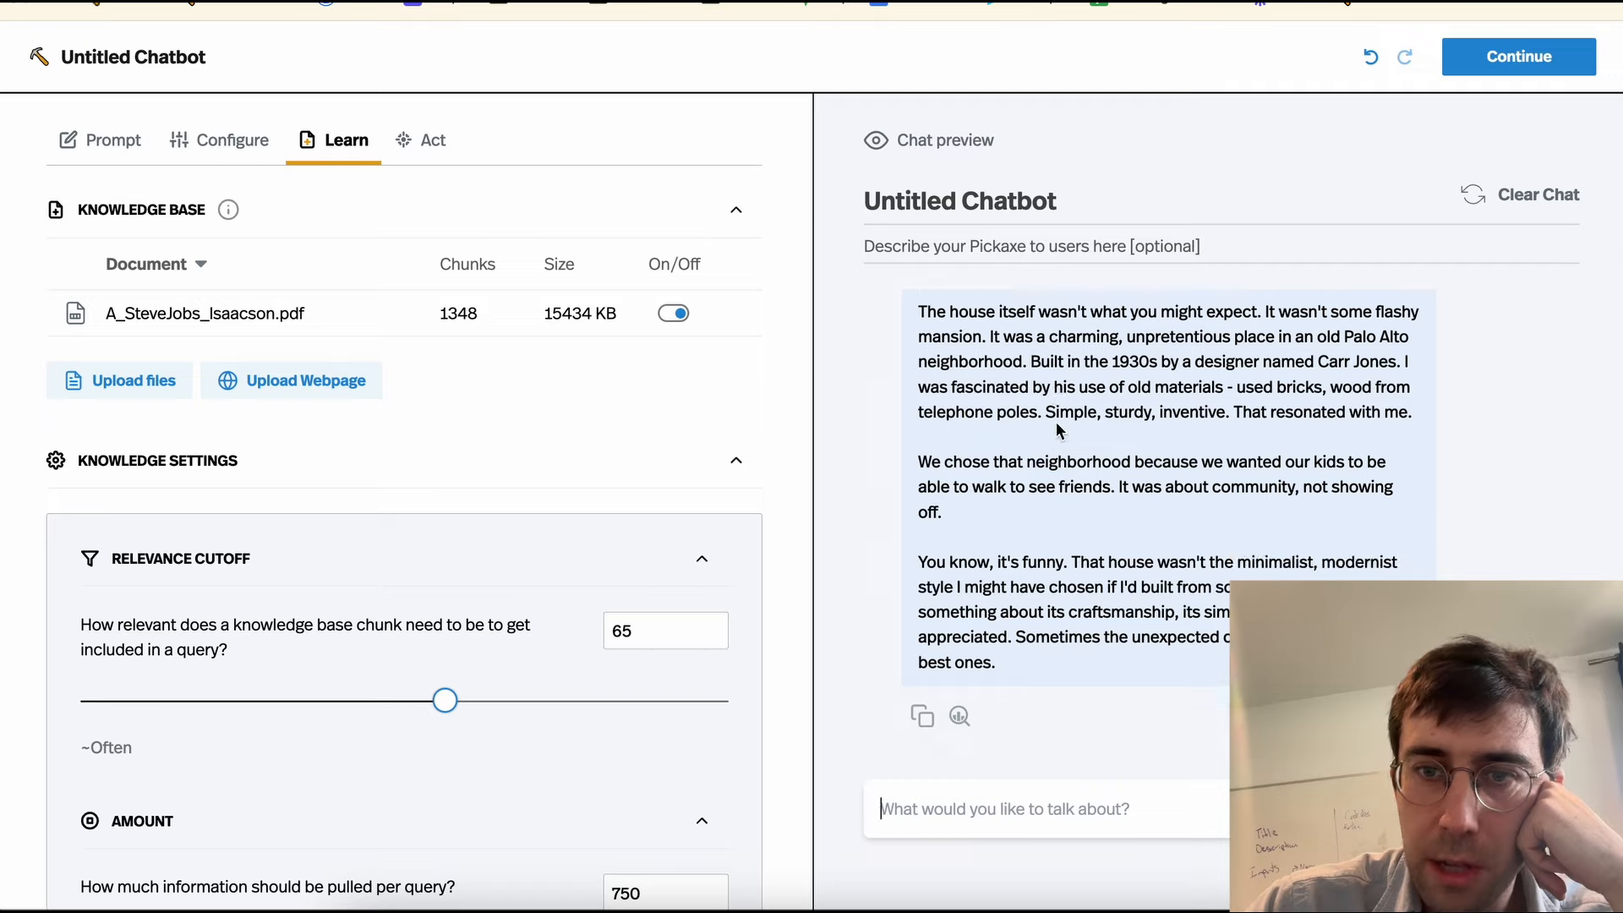
left_click_drag(1084, 364, 1374, 384)
left_click(1371, 385)
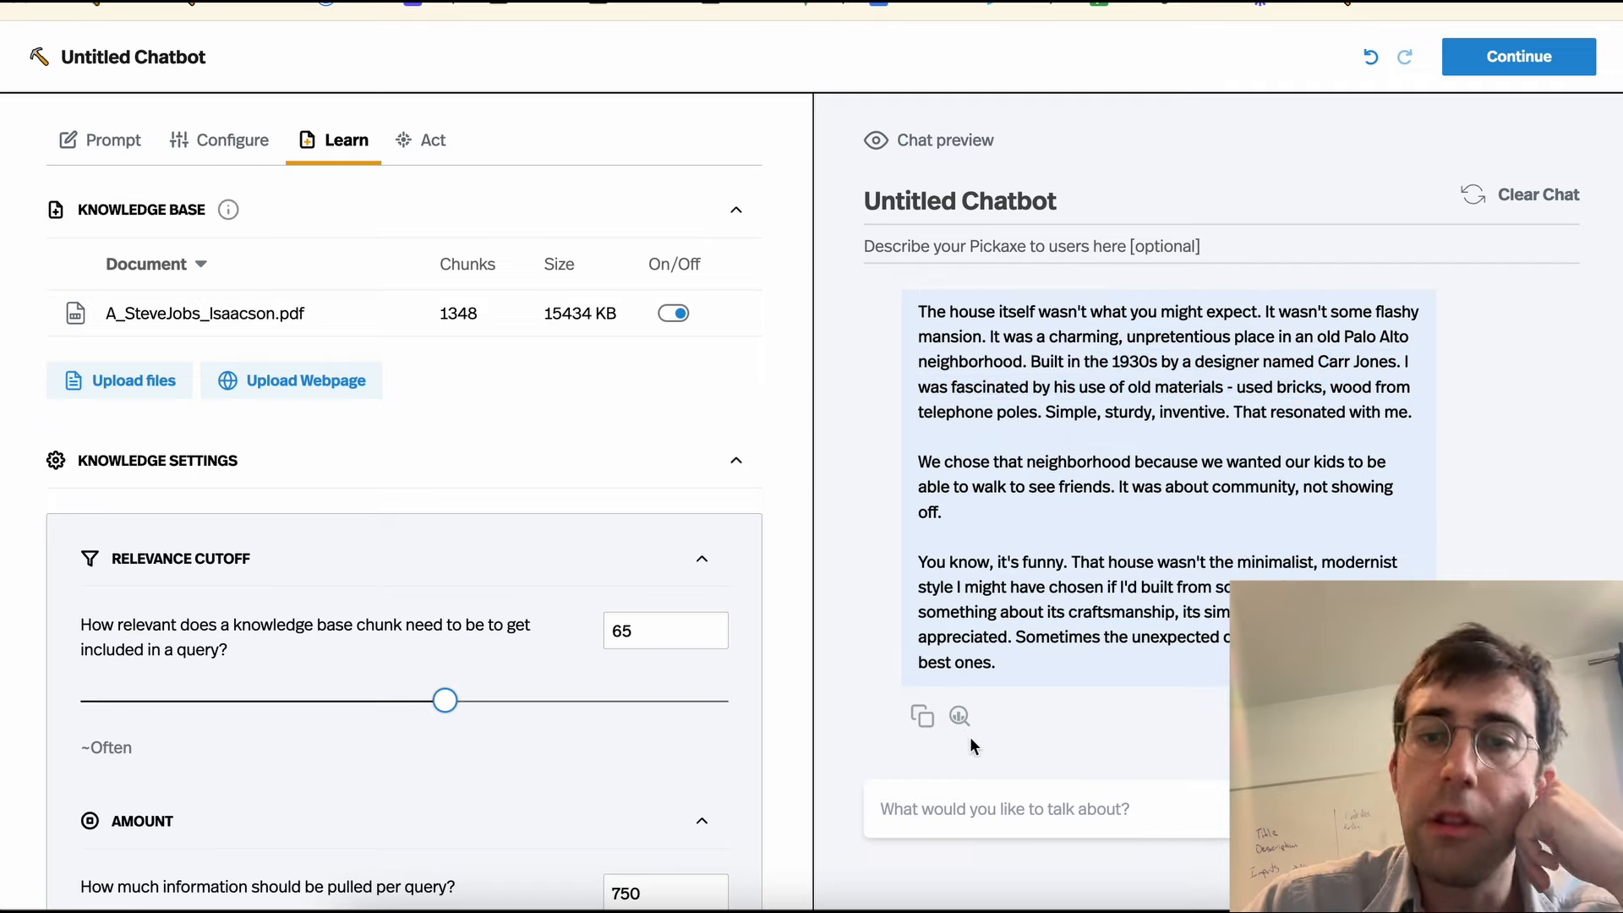
left_click(959, 716)
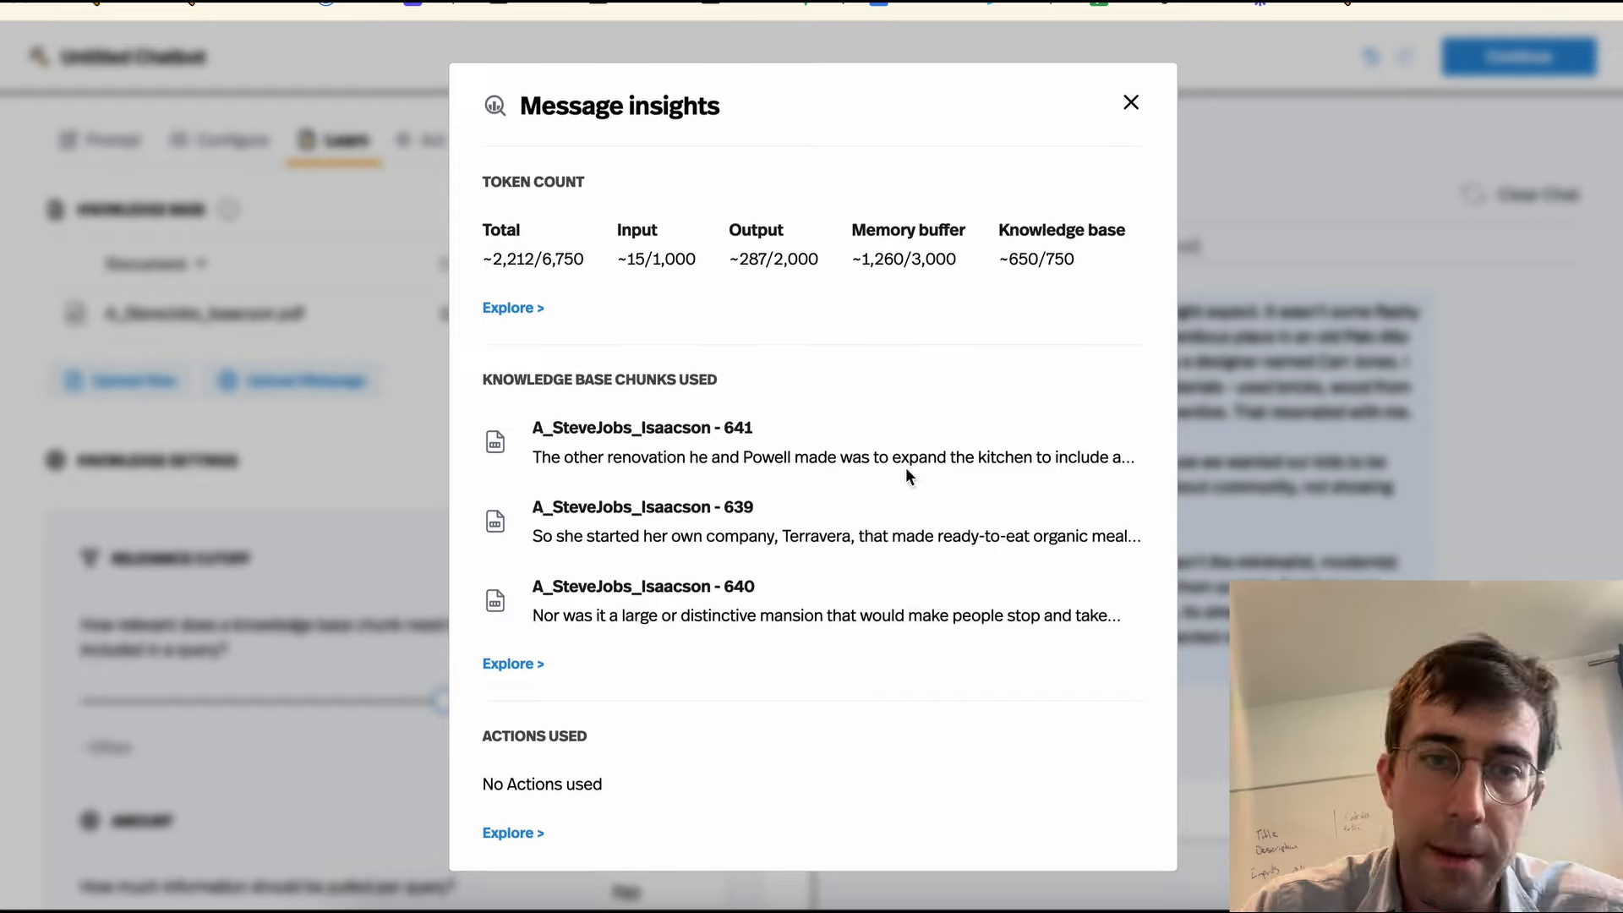
left_click(521, 664)
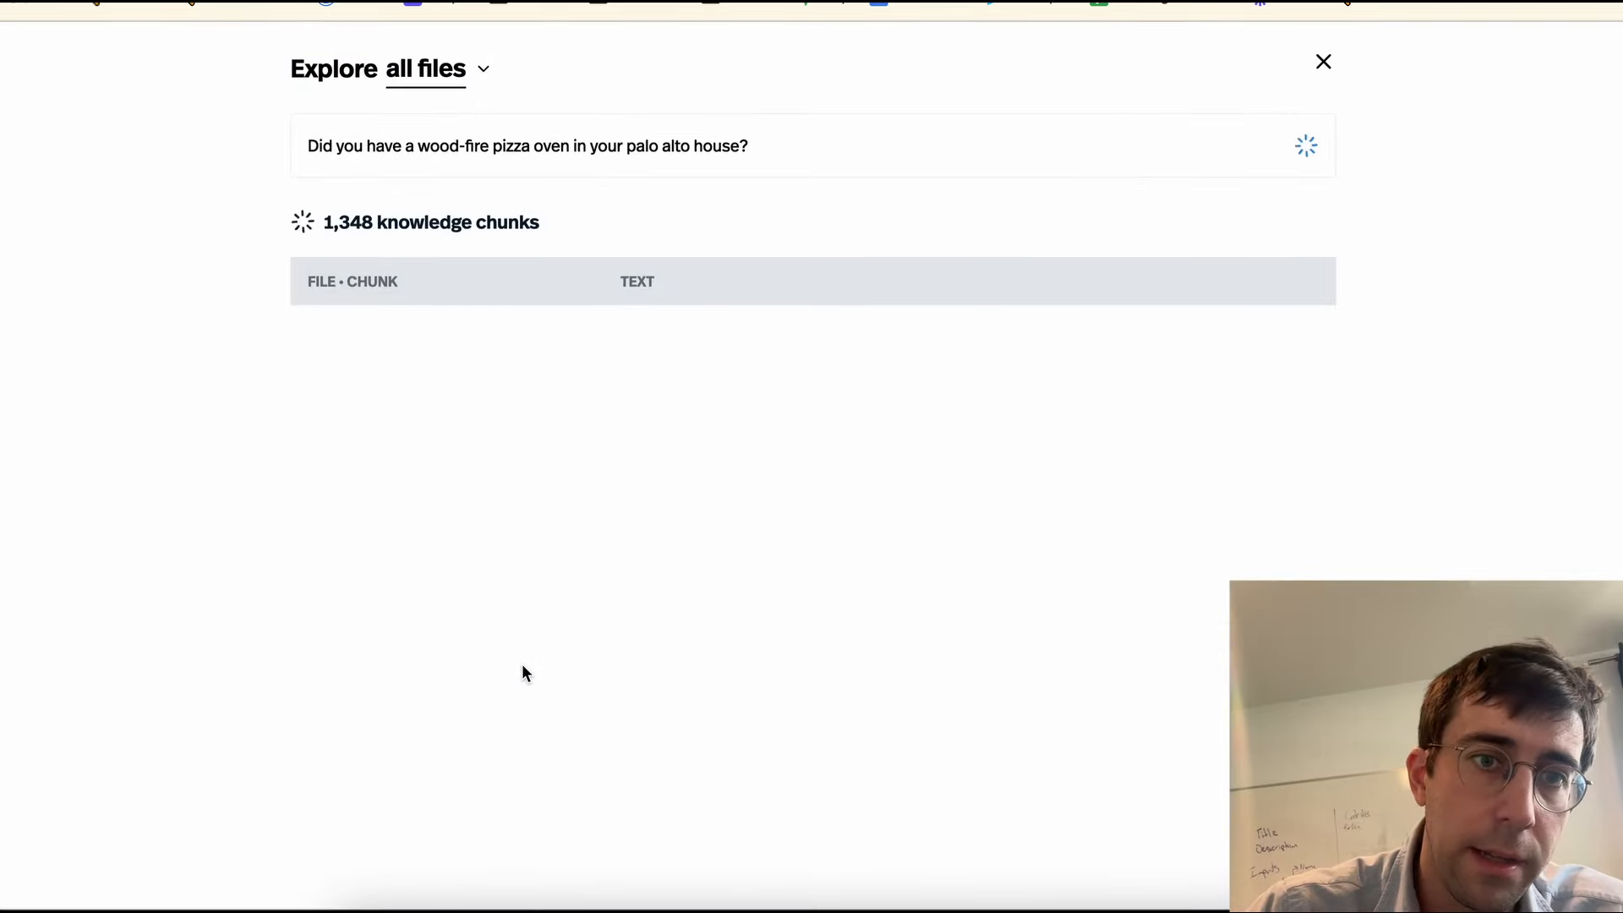
left_click(572, 152)
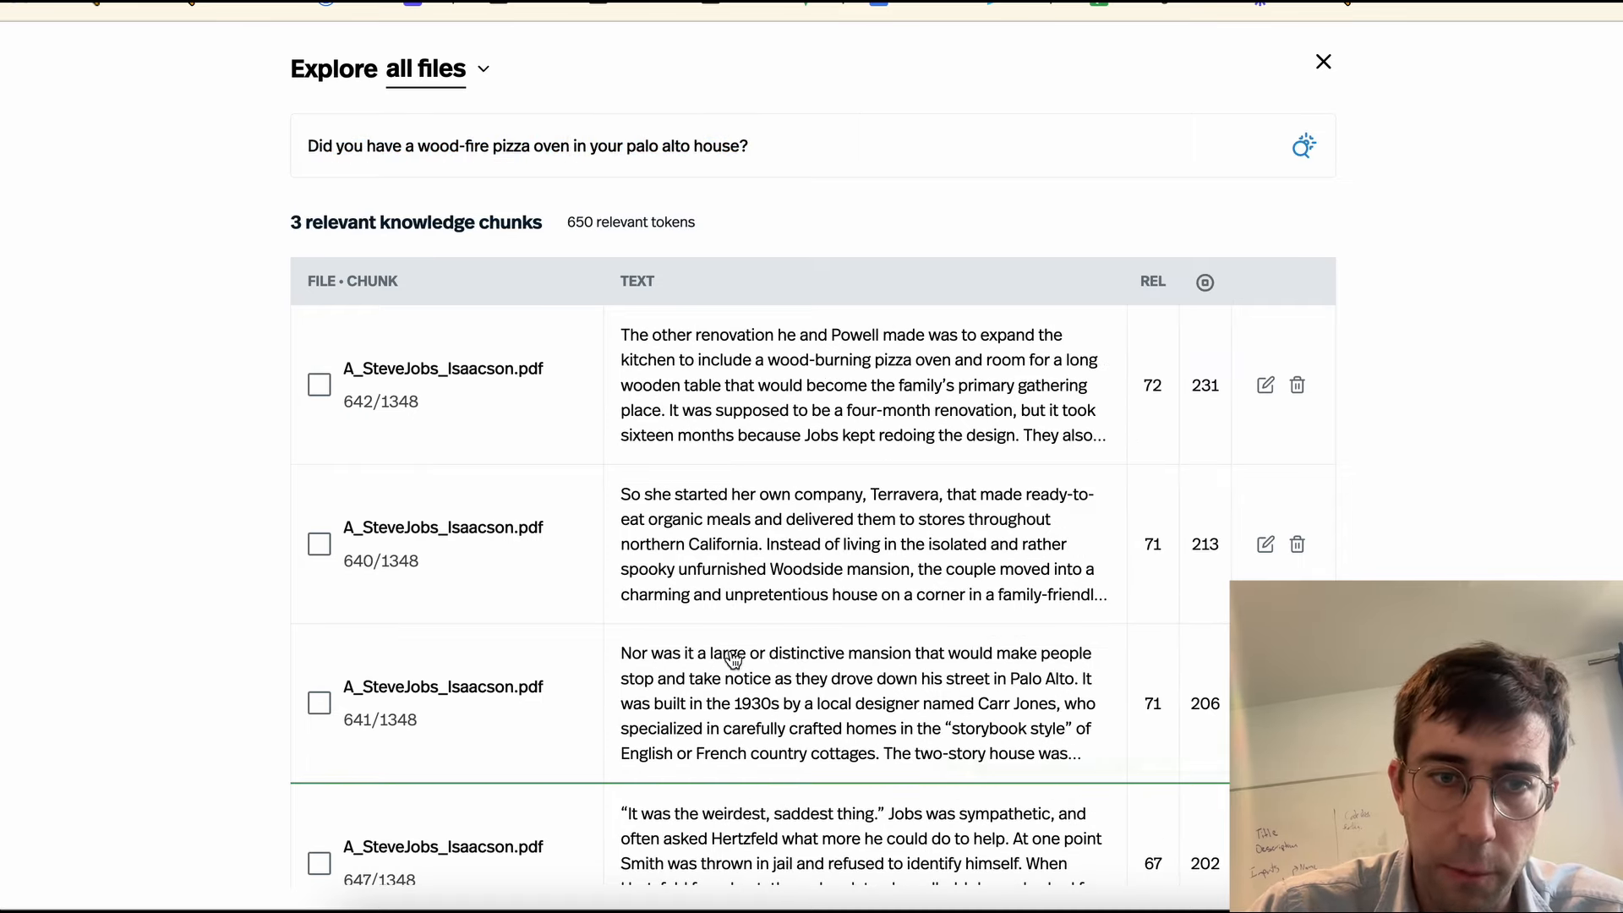
left_click(738, 410)
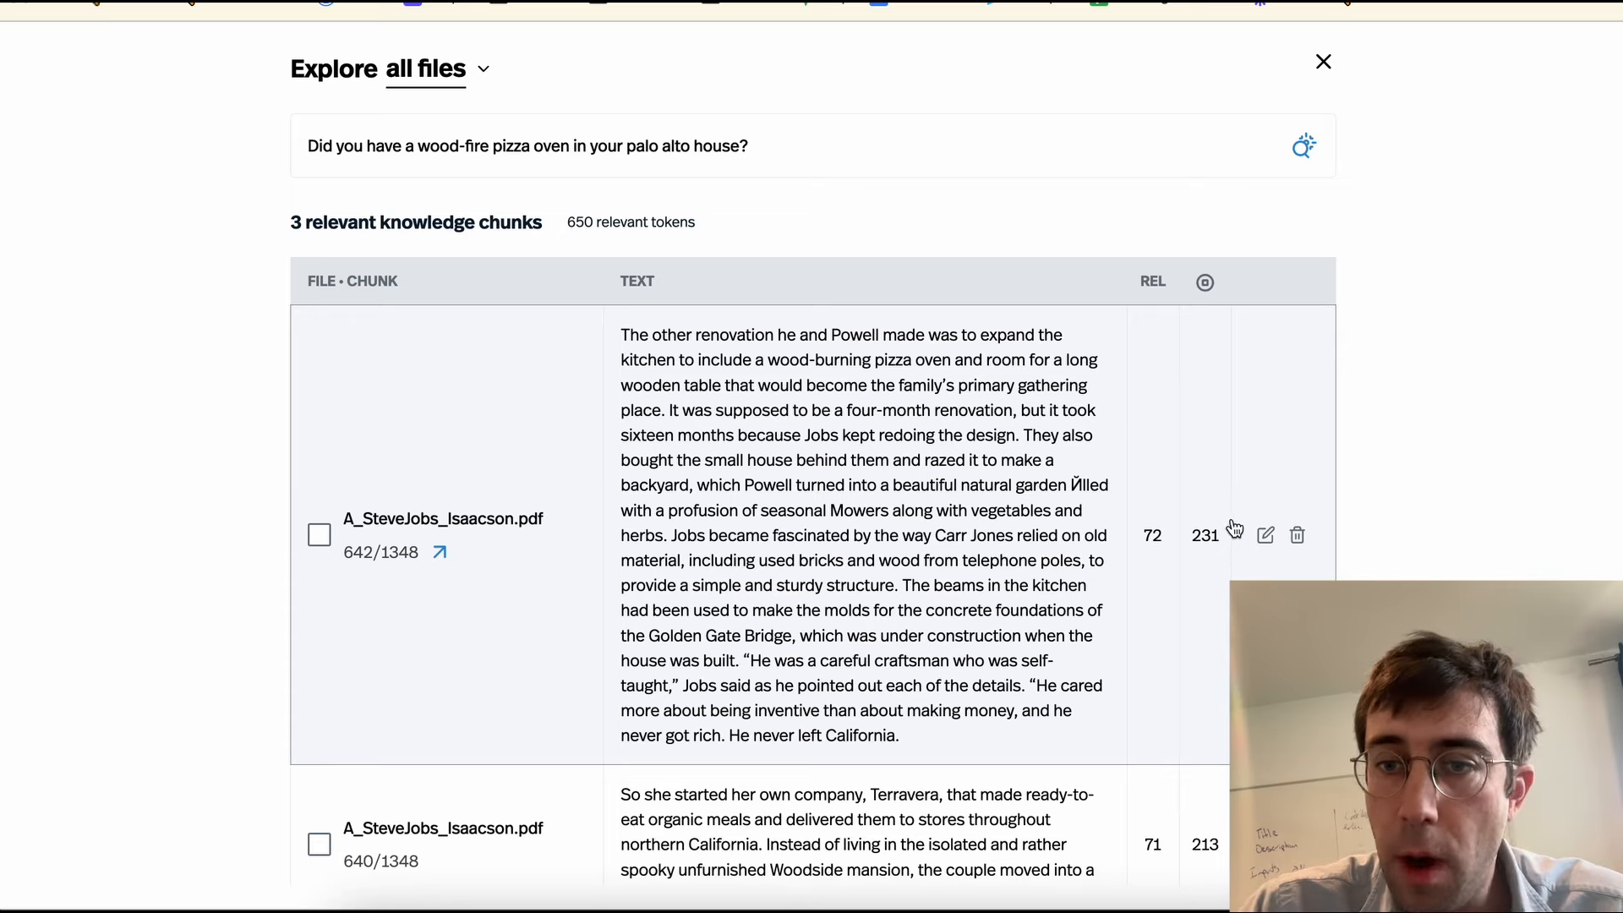
Step: Edit the pizza oven chunk's text, adding the first line "DESCRIPTION OF STEVE JOBS HOUSE ALSO CALLED ZANZIBAR"
left_click(1266, 536)
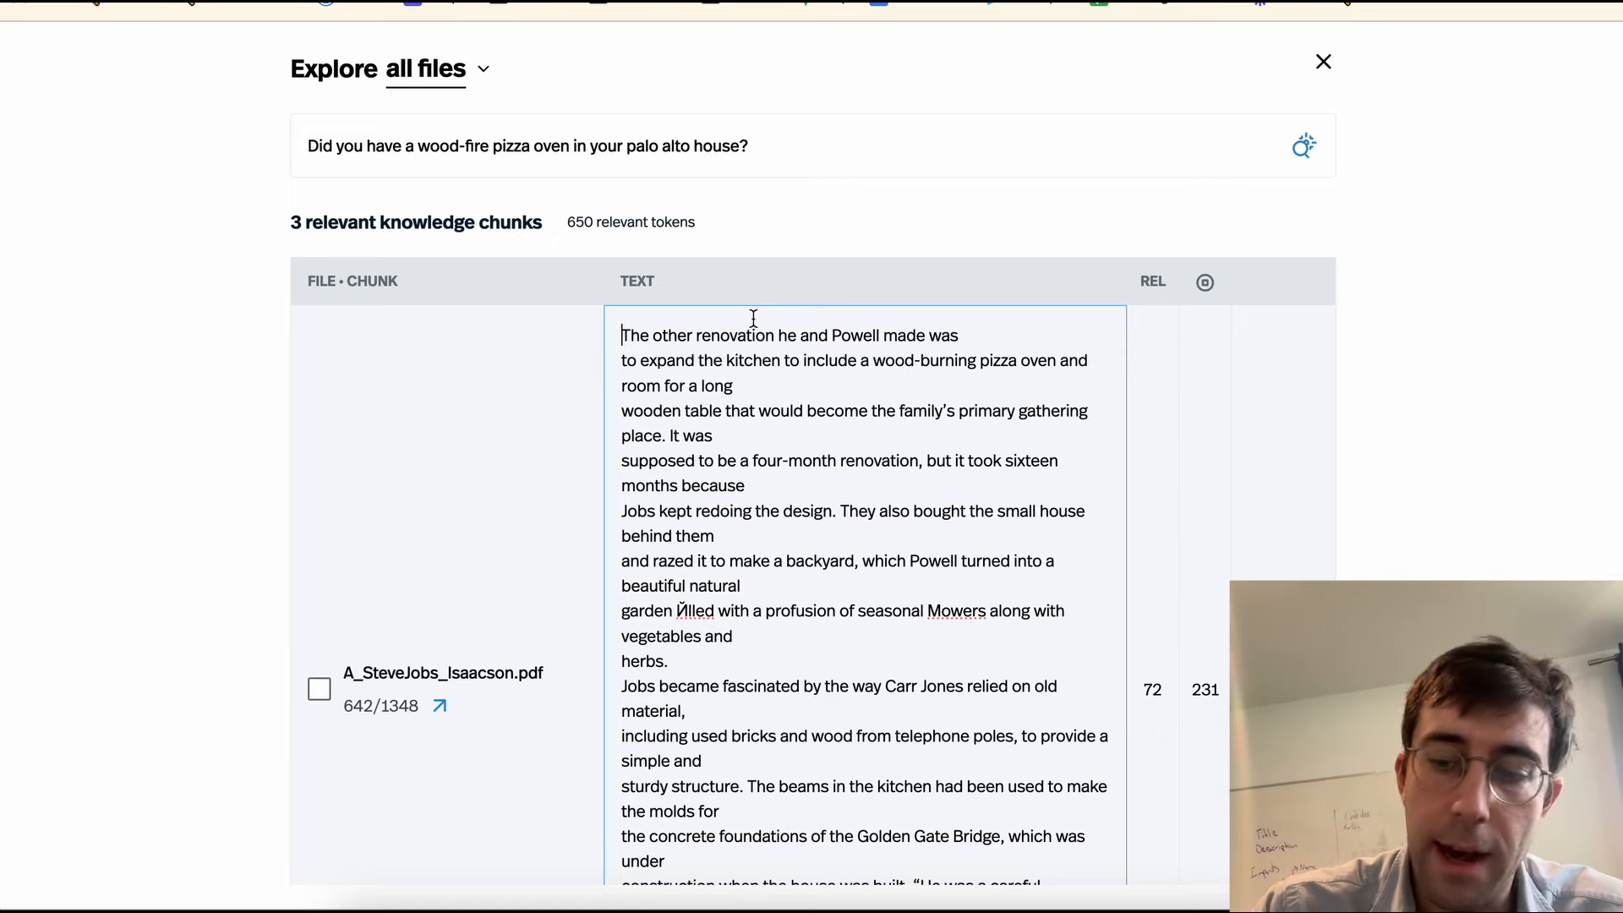
key("Return")
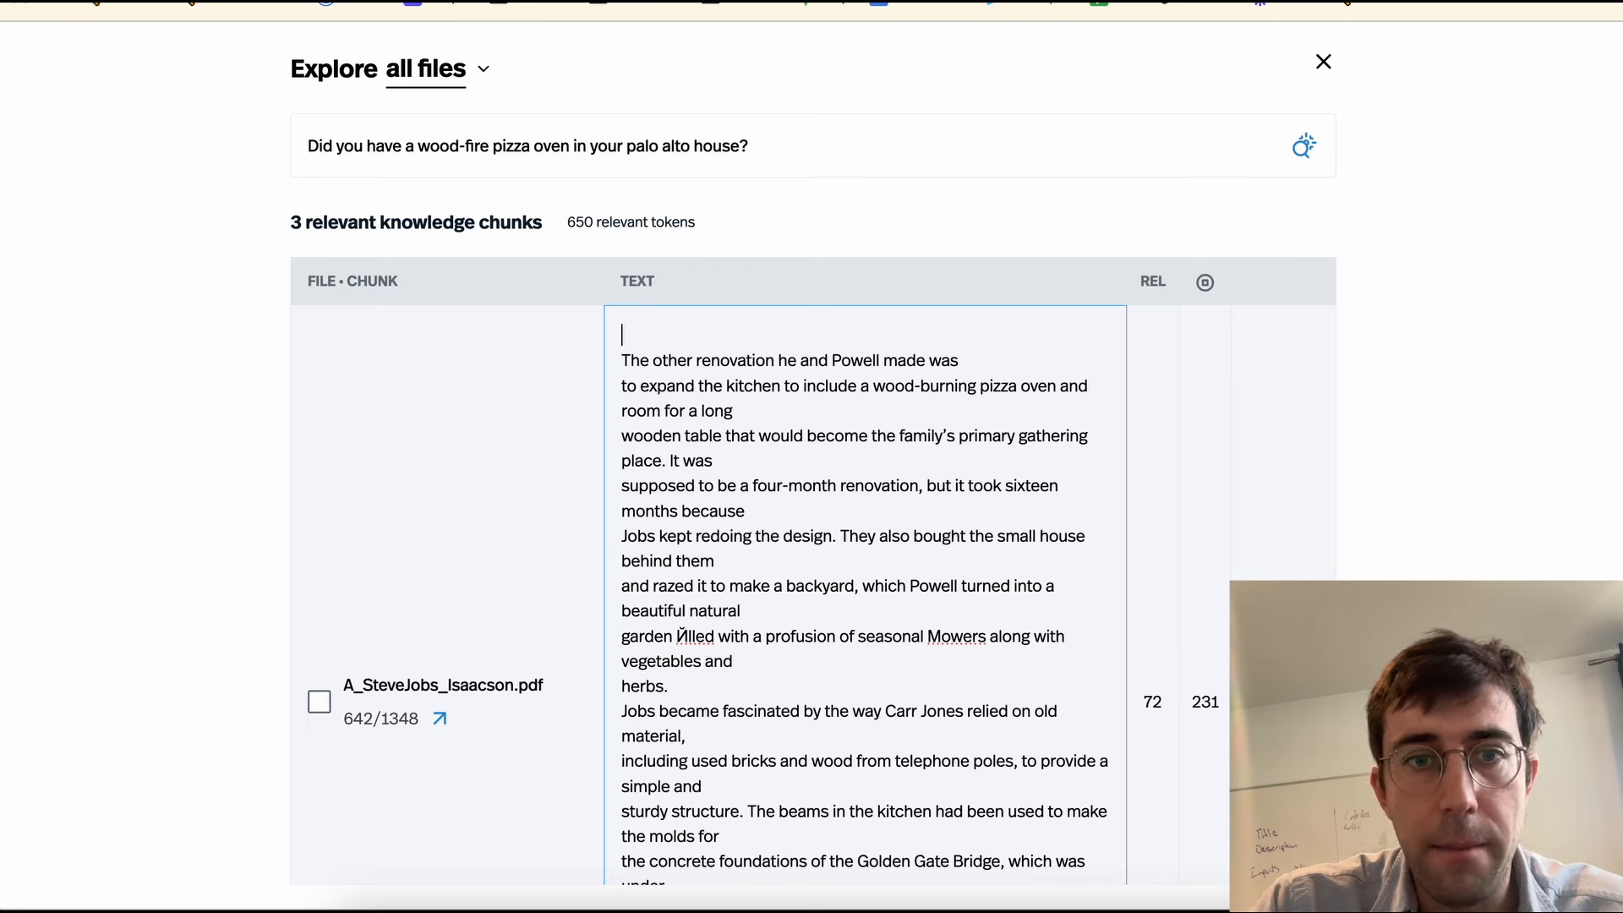
type("T")
key("BackSpace")
type("DESCRIPTIOP")
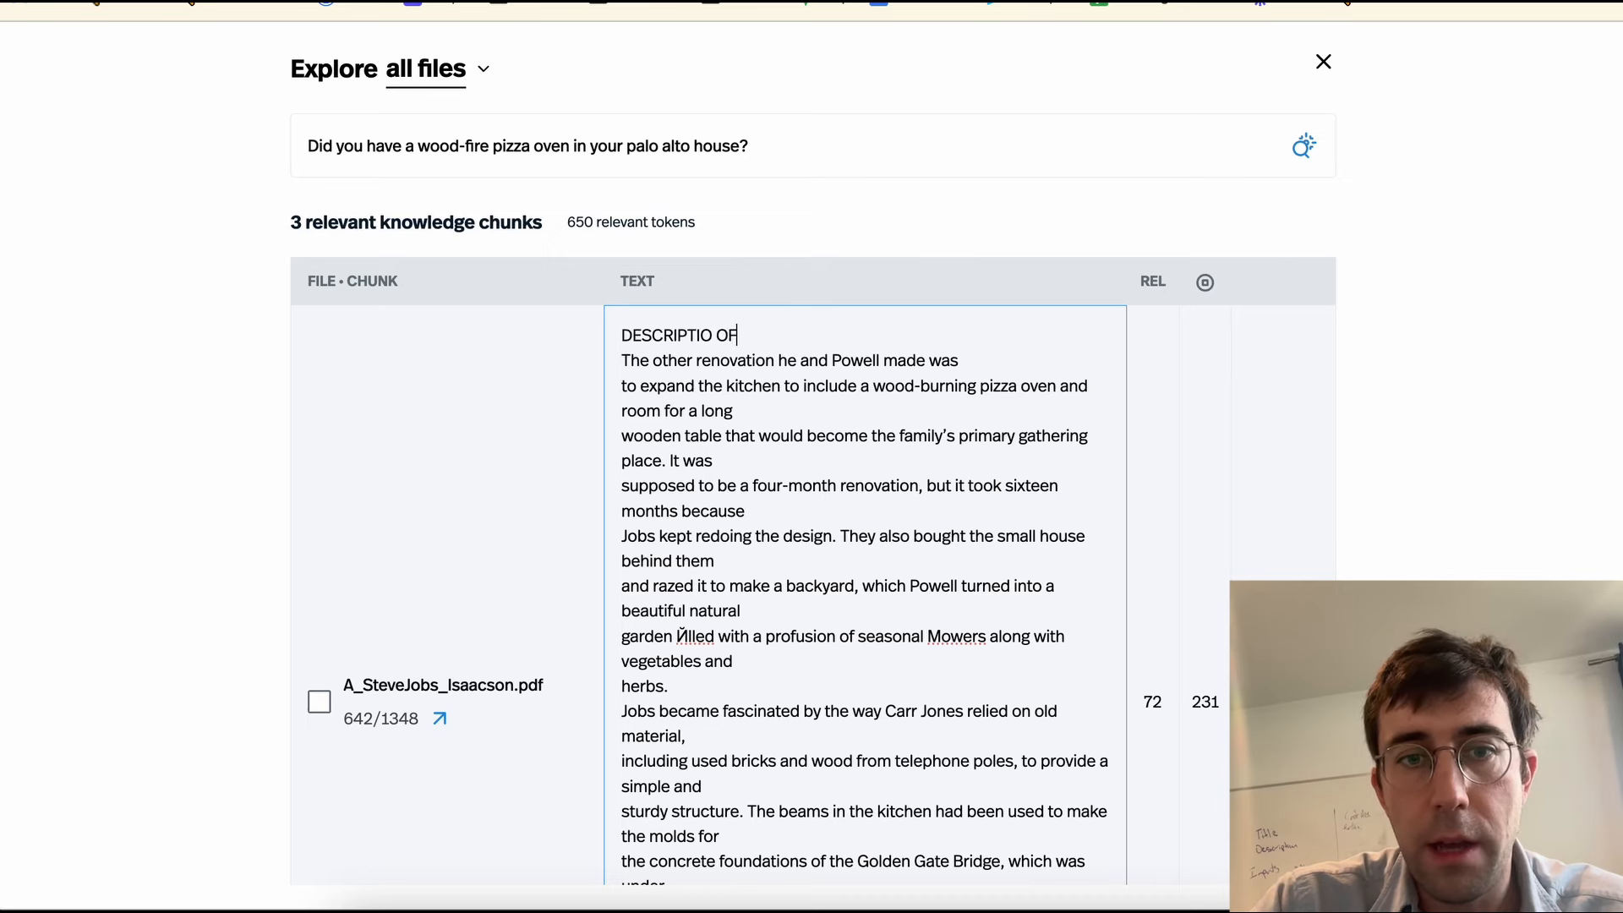
key("BackSpace")
type("N OF STEVE JOBS")
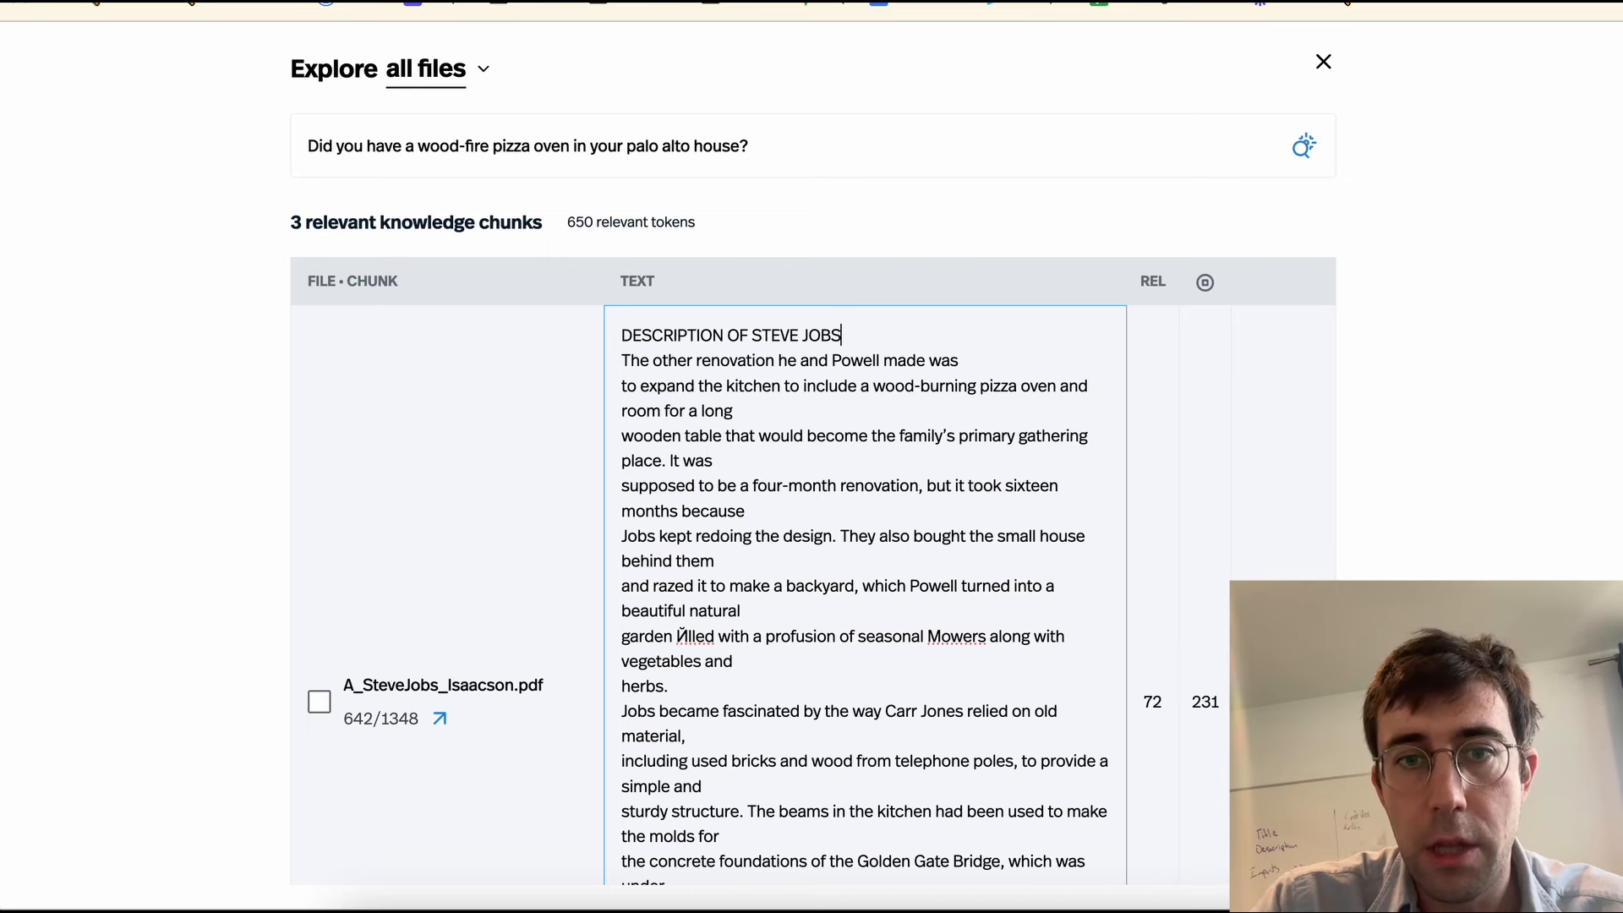
type(" HOUSE ALS")
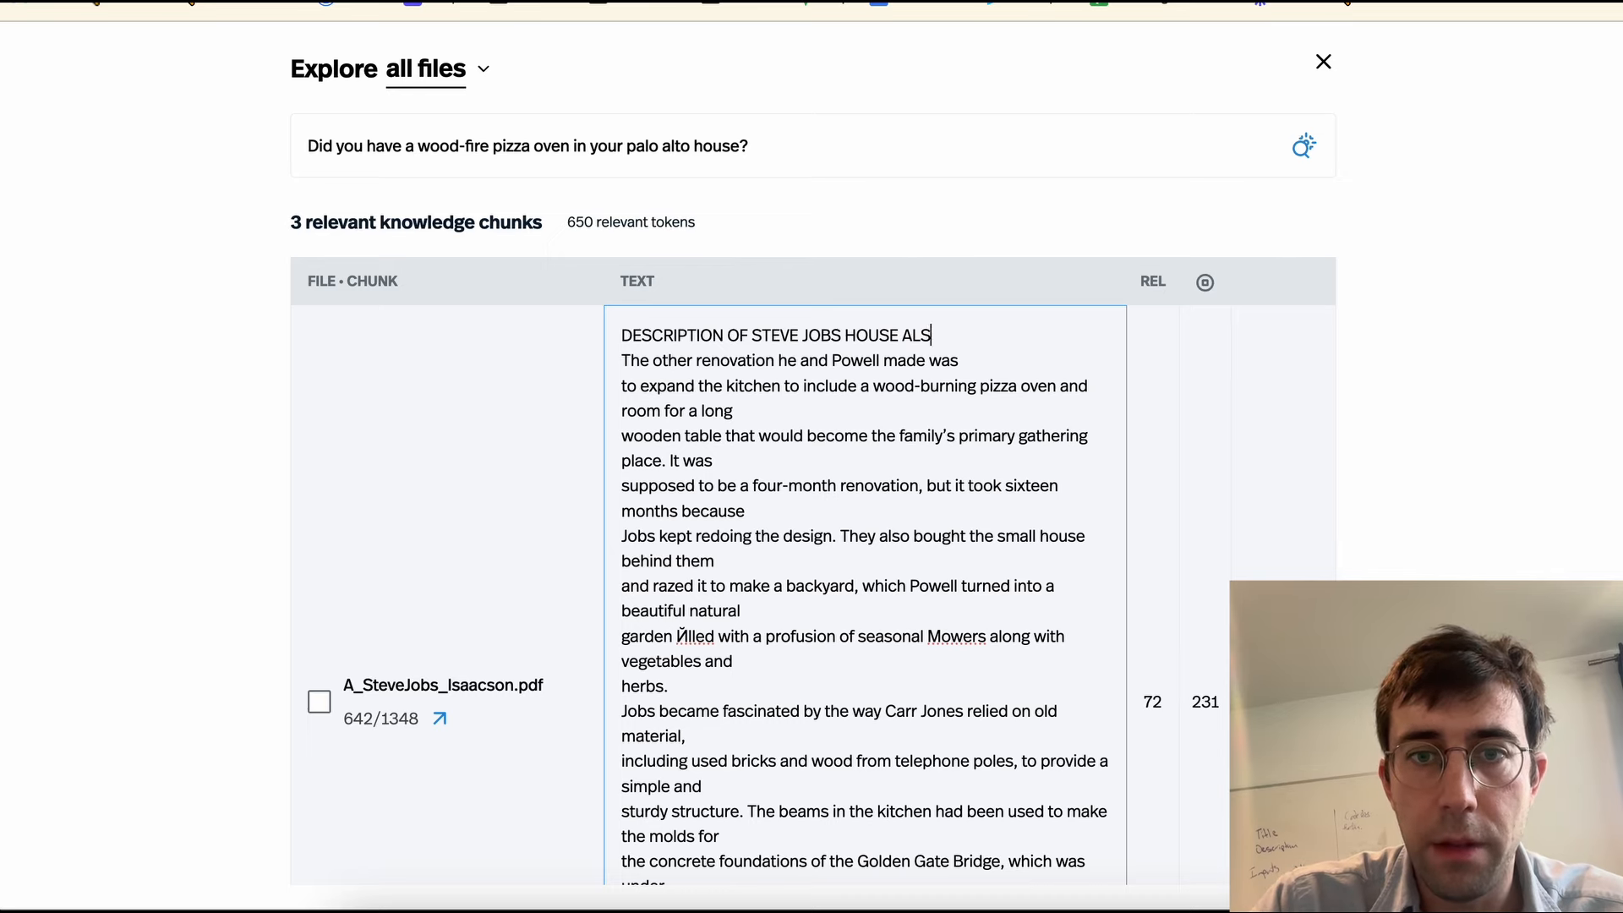
type("O CALLED ZAN")
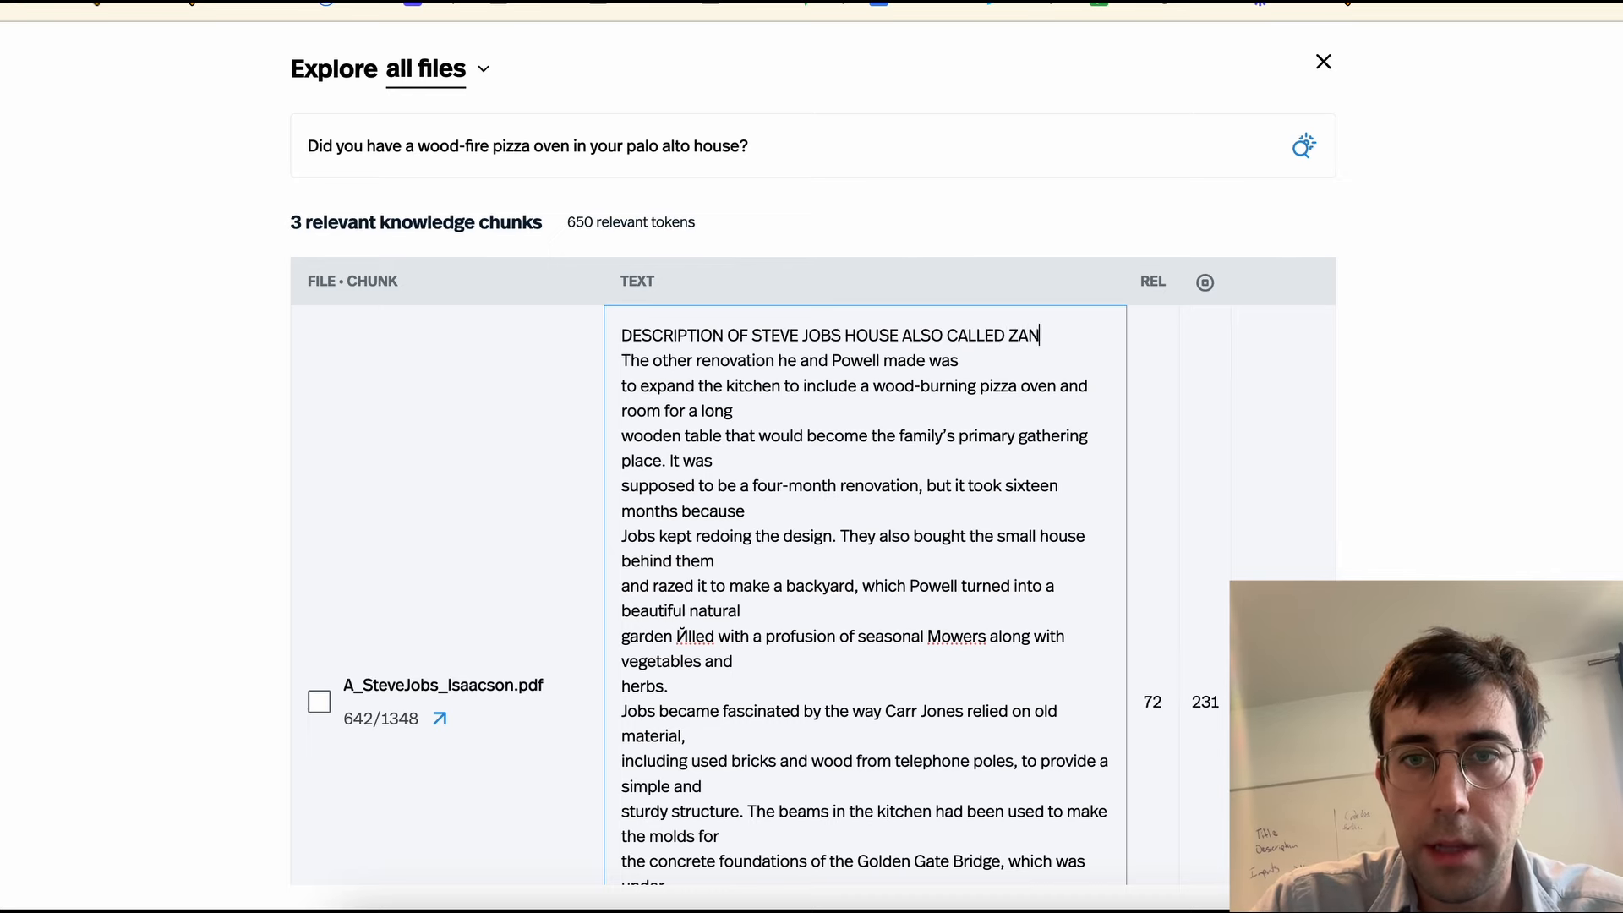
type("ZIBAR")
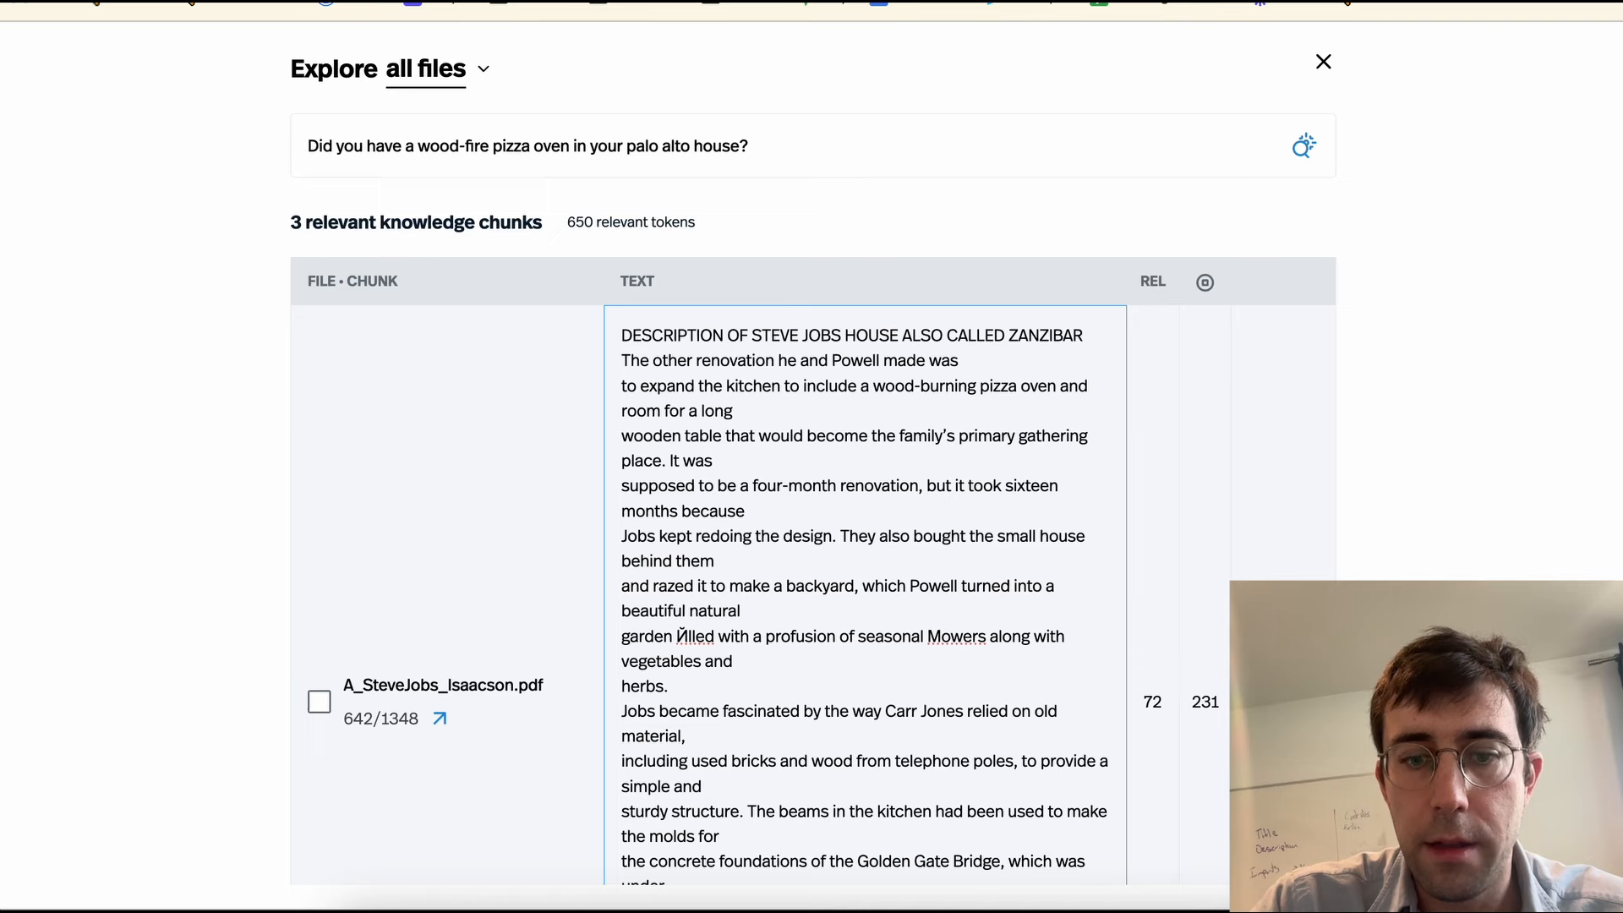
Step: Change the pizza oven chunk's first line to "DESCRIPTION OF STEVE JOBS HOUSE ALSO CALLED CASA DE ZANZIBAR:" and save the chunk
key("BackSpace")
key("BackSpace")
key("BackSpace")
key("BackSpace")
key("BackSpace")
key("BackSpace")
key("BackSpace")
key("BackSpace")
key("BackSpace")
key("BackSpace")
type("C")
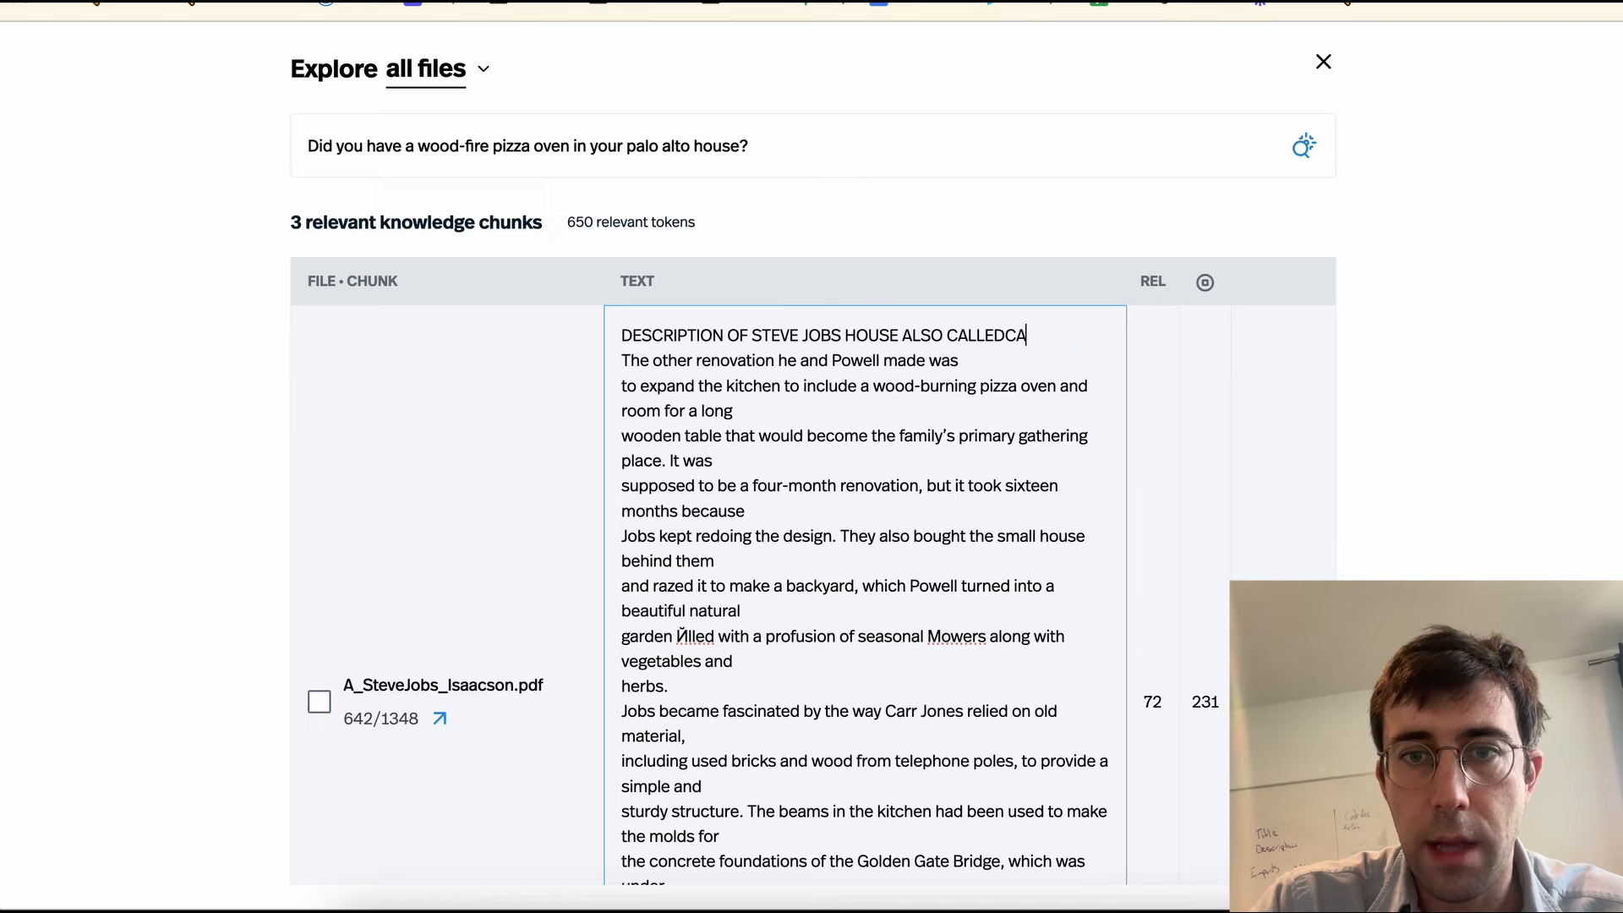
type("ASA DE ")
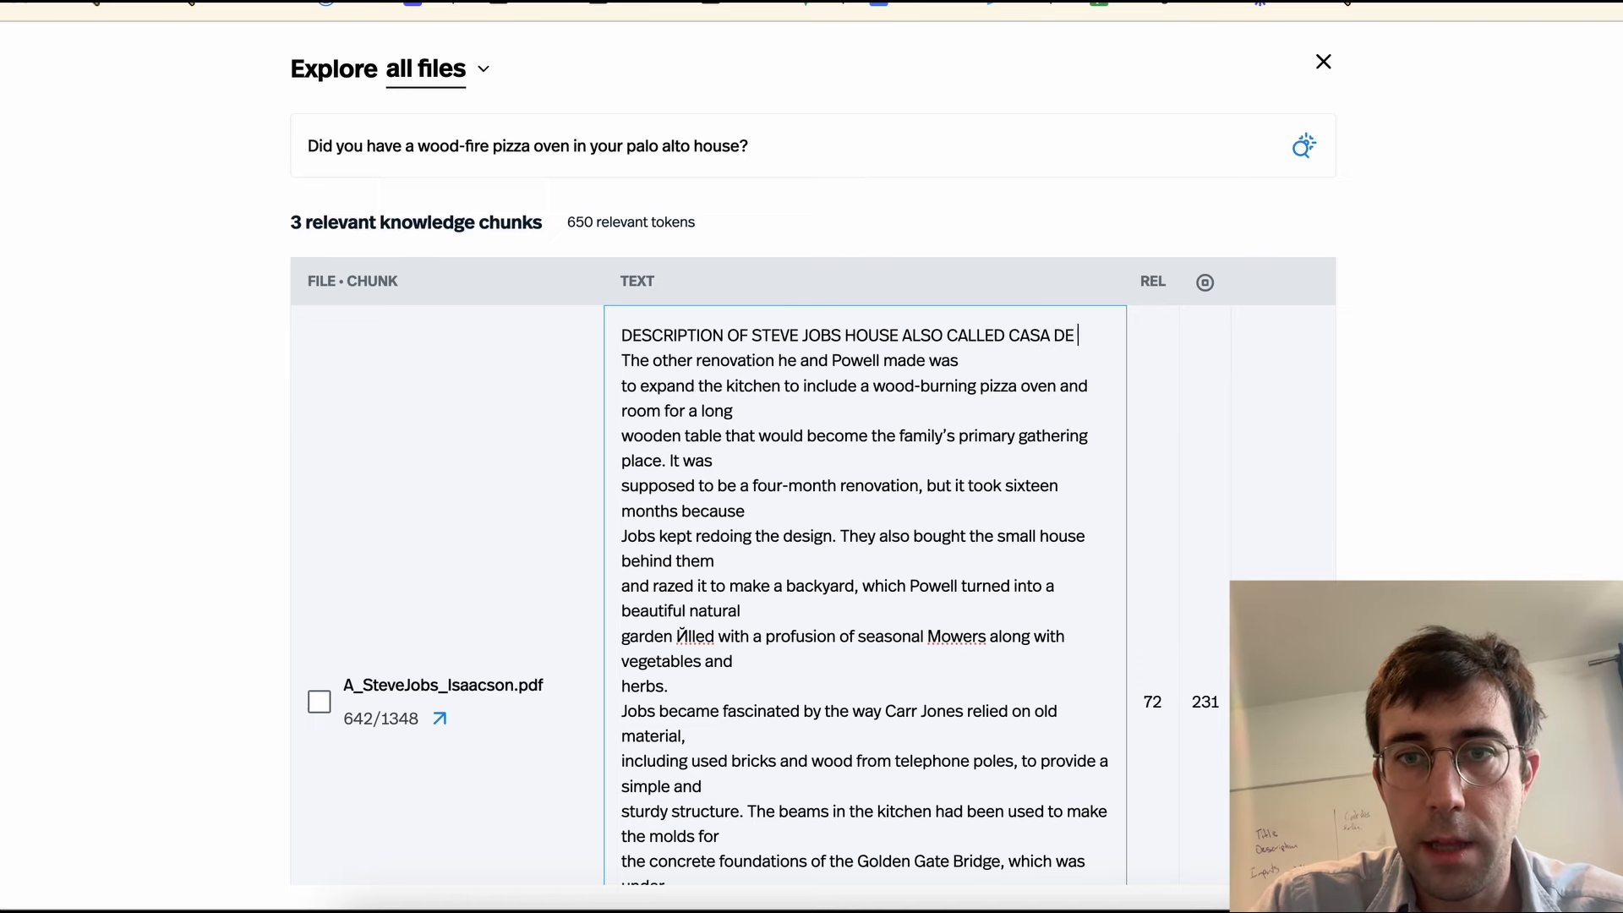
type("ZANZIBAR:")
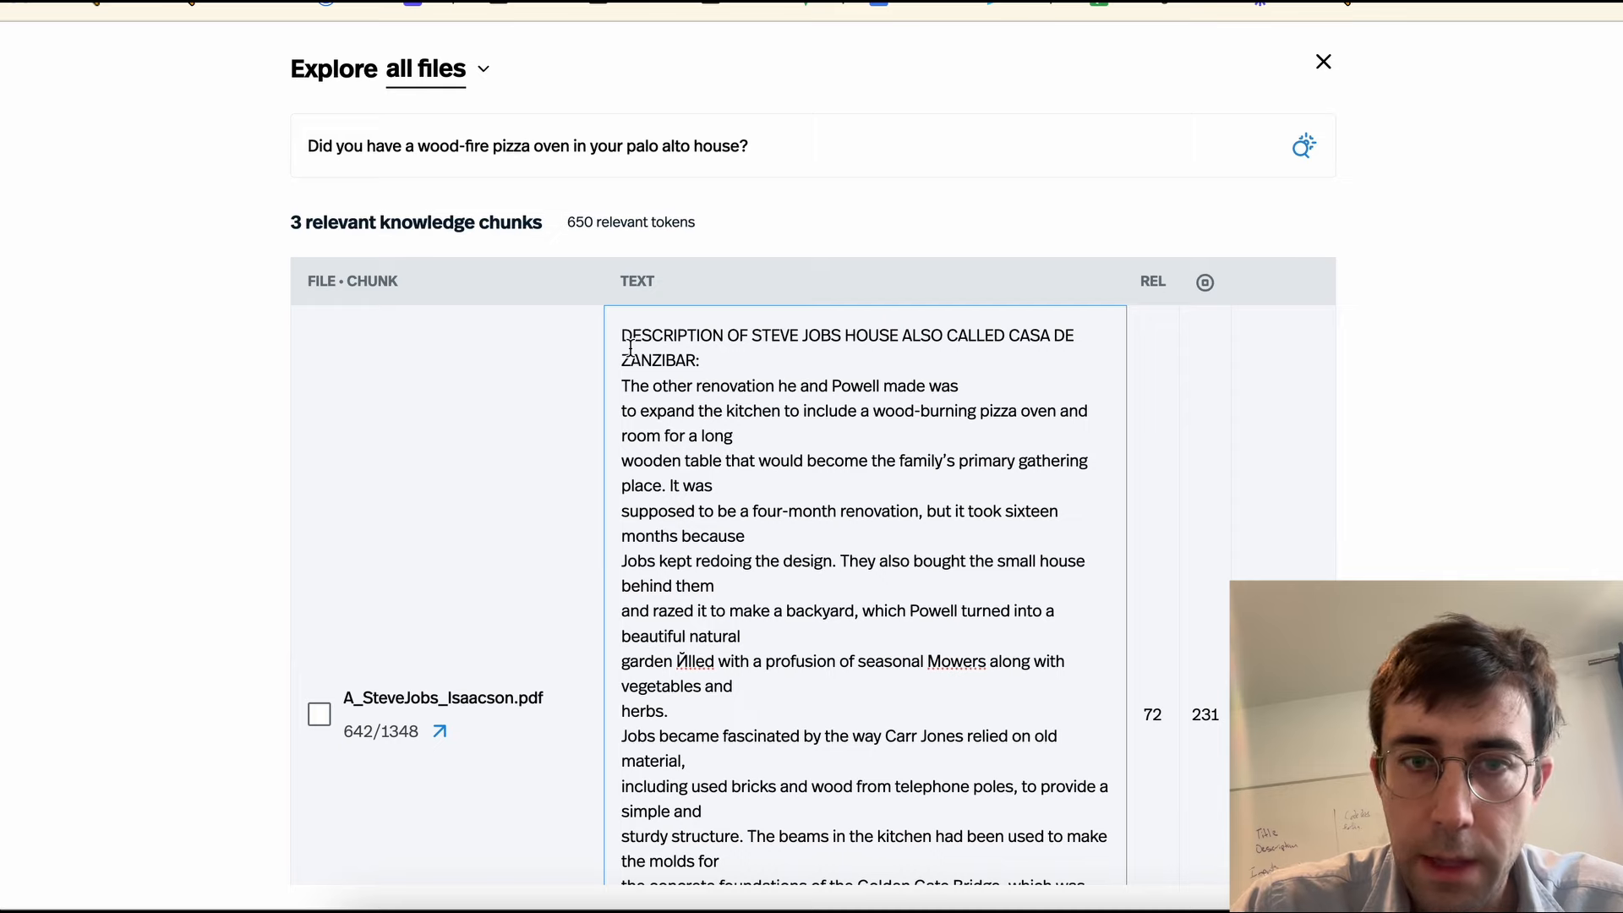
key("Escape")
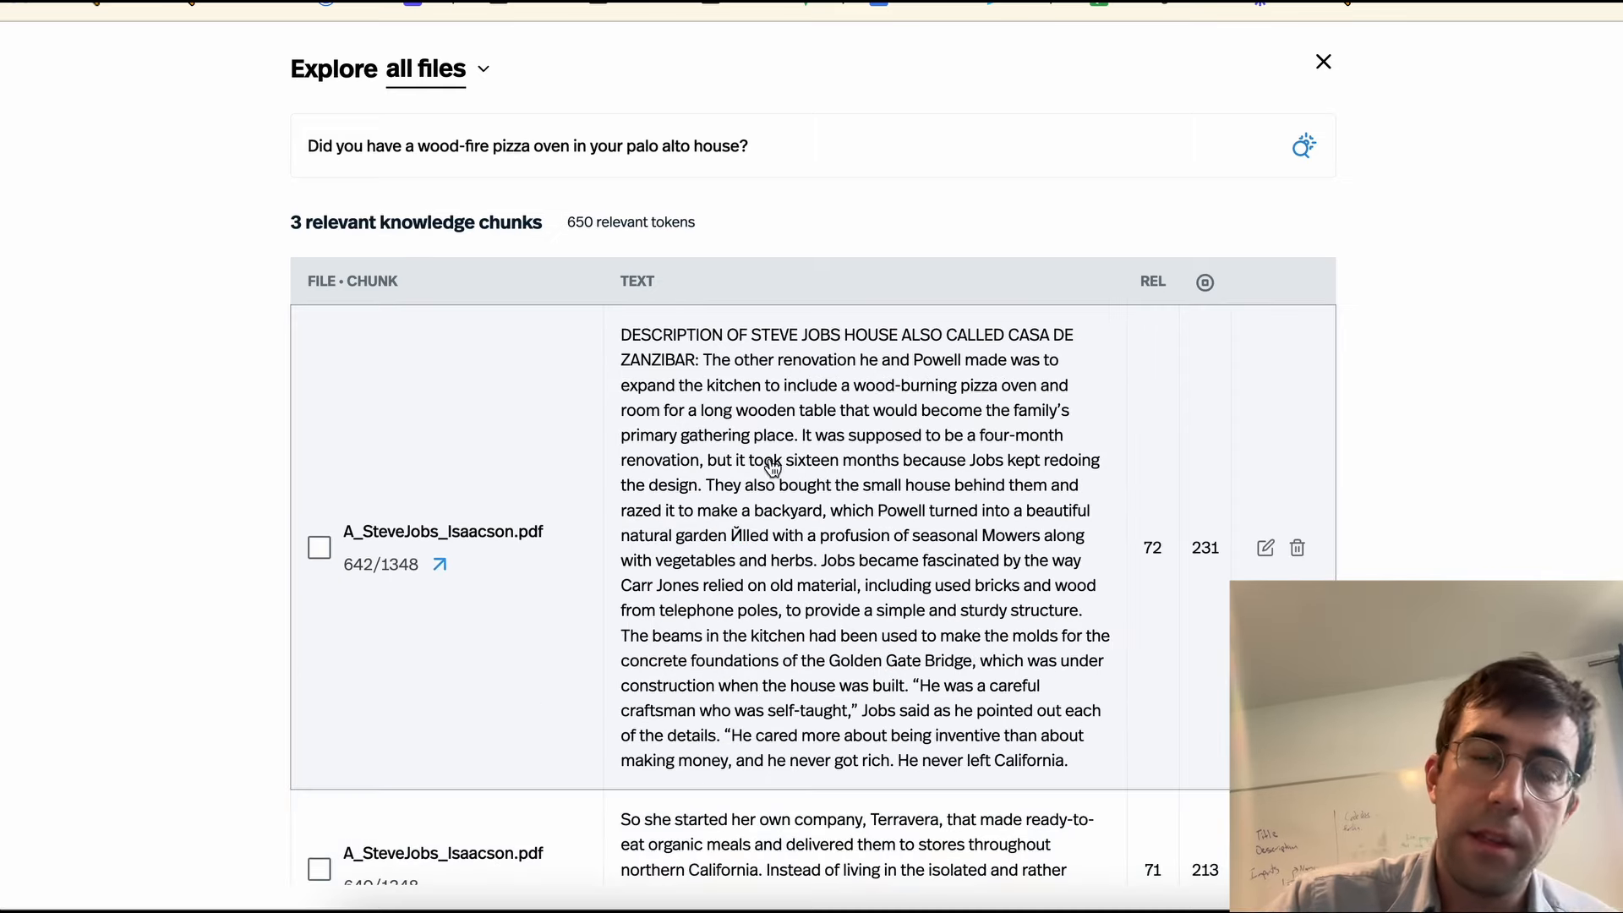
Step: Leave the chunk explorer, clear the chat preview, and ask the chatbot "Tell me about casa de zanzibar"
left_click(1323, 62)
left_click(1522, 193)
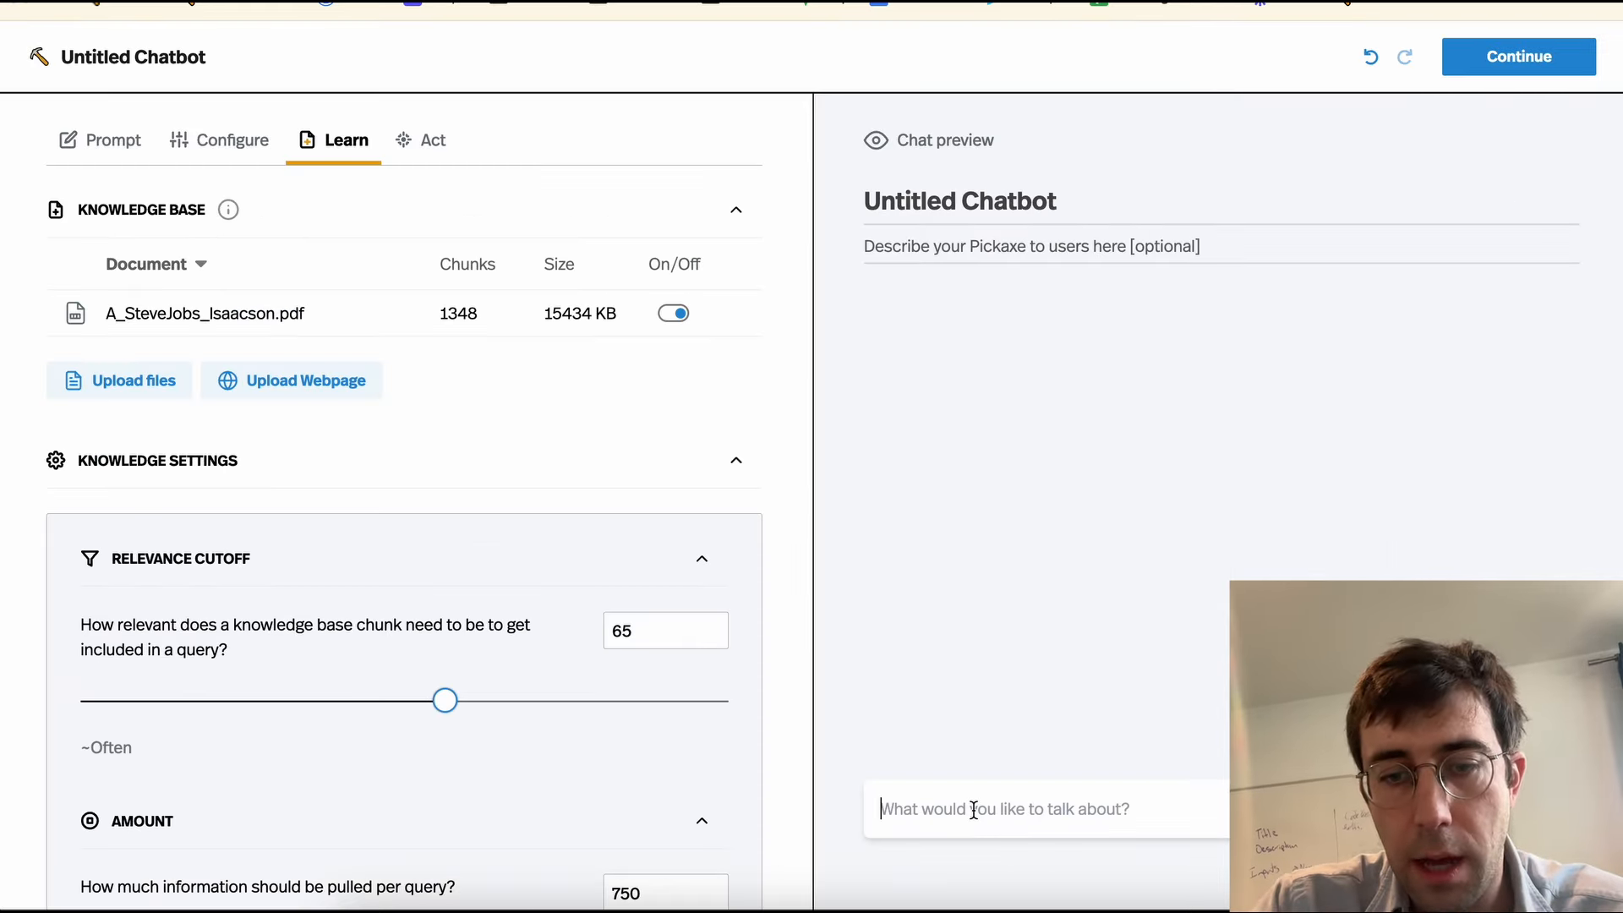
type("Tell me about c")
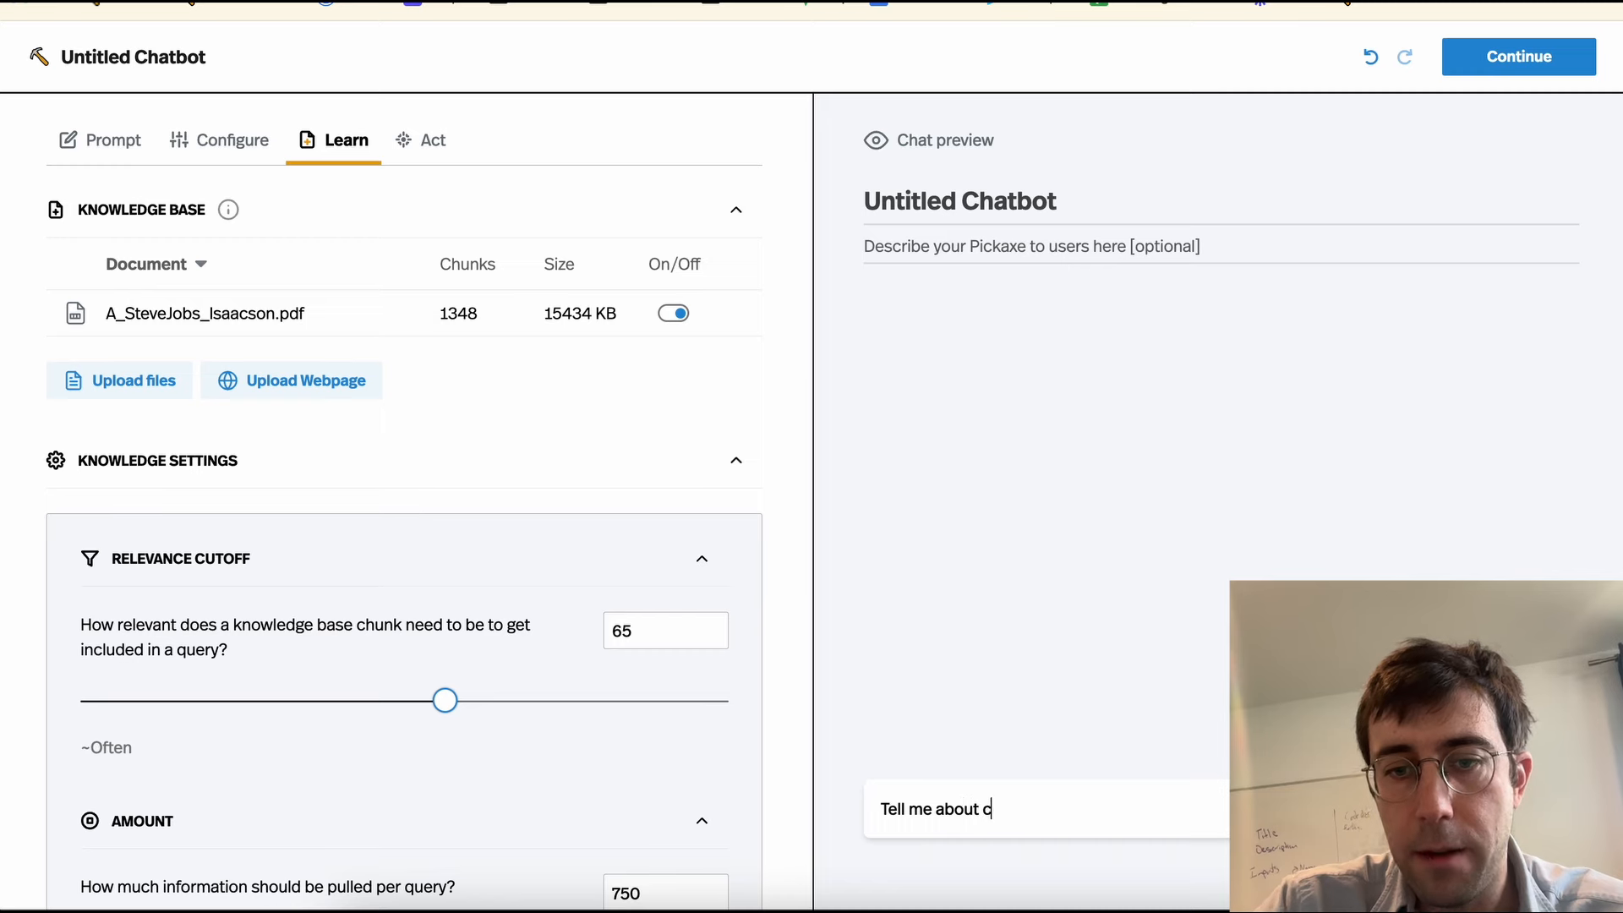
type("asa de zanzi")
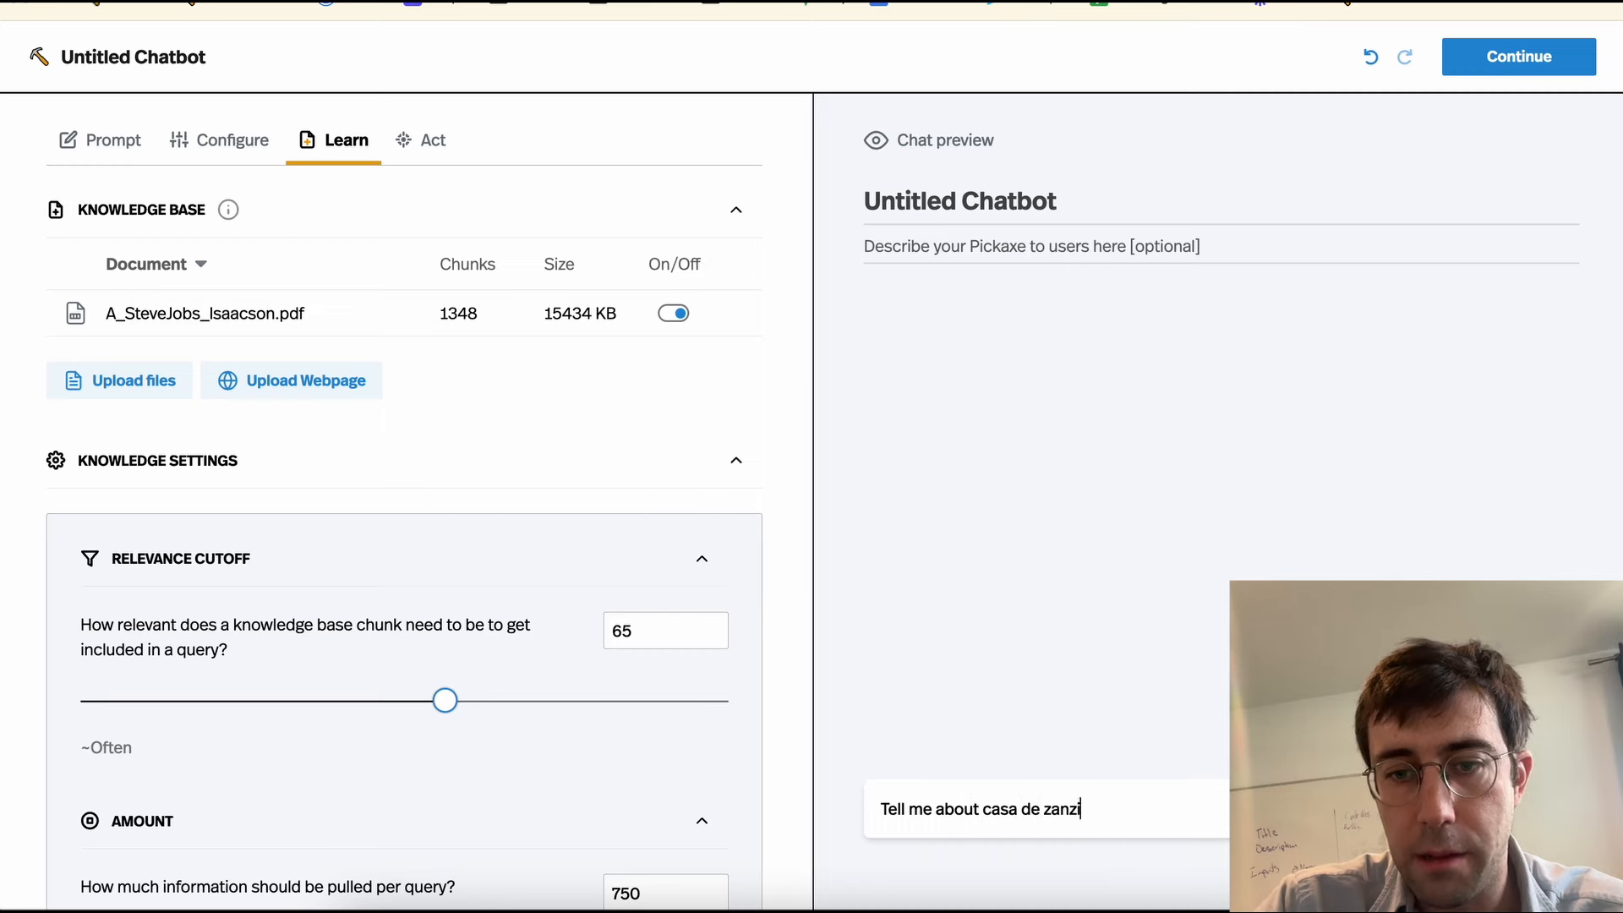
type("bar")
key("Return")
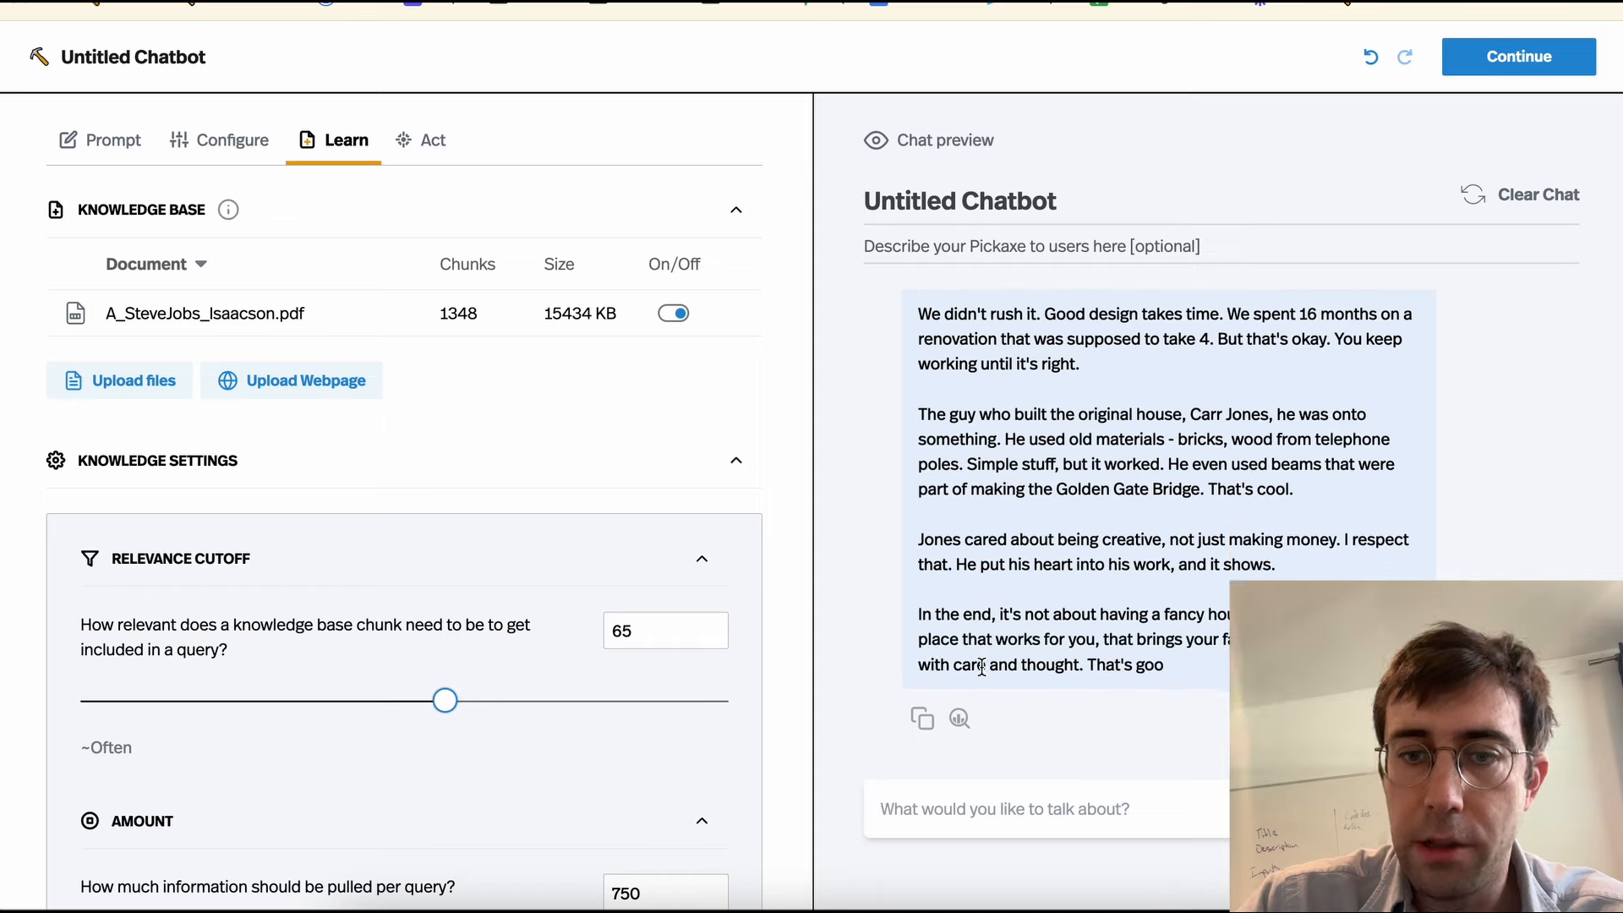
Step: Inspect the message insights for the casa de zanzibar answer and explore the knowledge base chunks it used
left_click(959, 716)
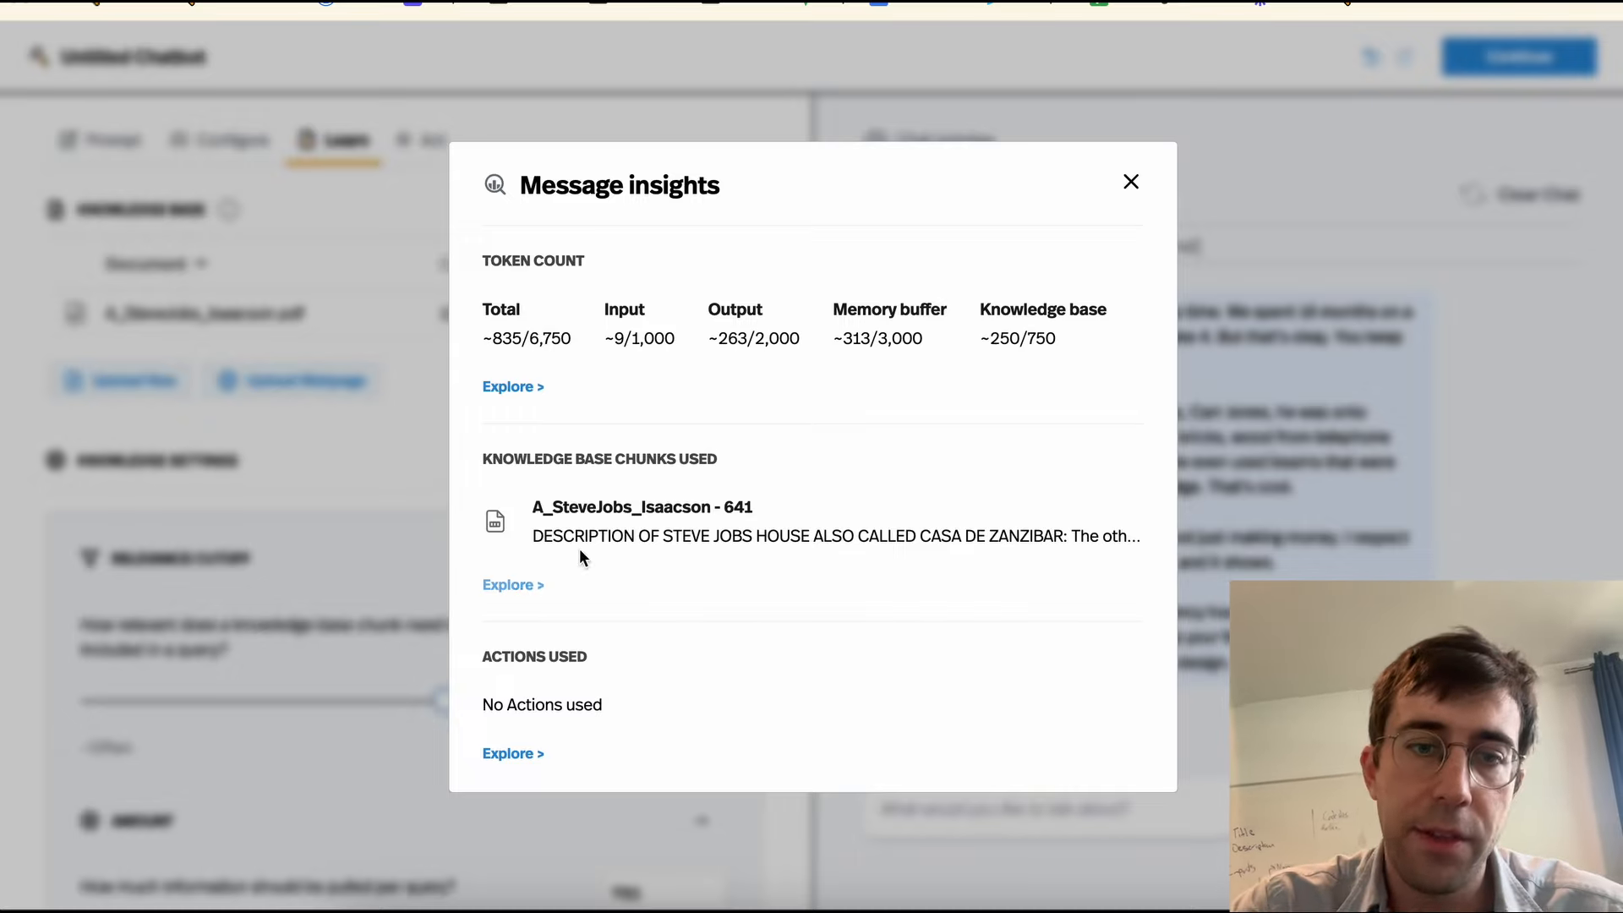
left_click(1131, 183)
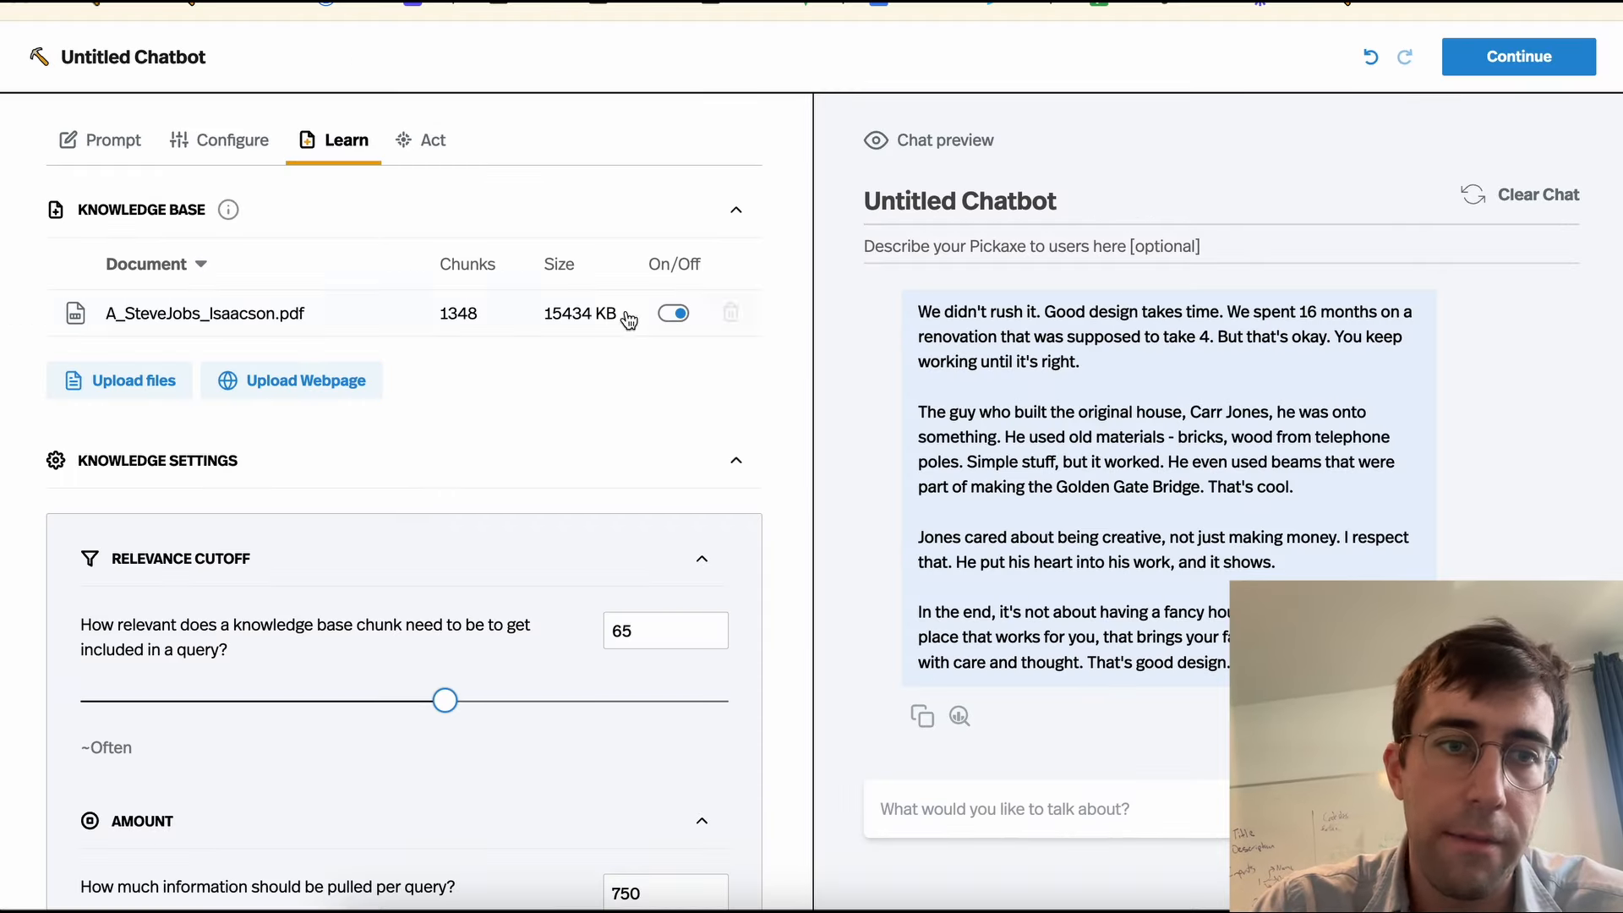
left_click(959, 717)
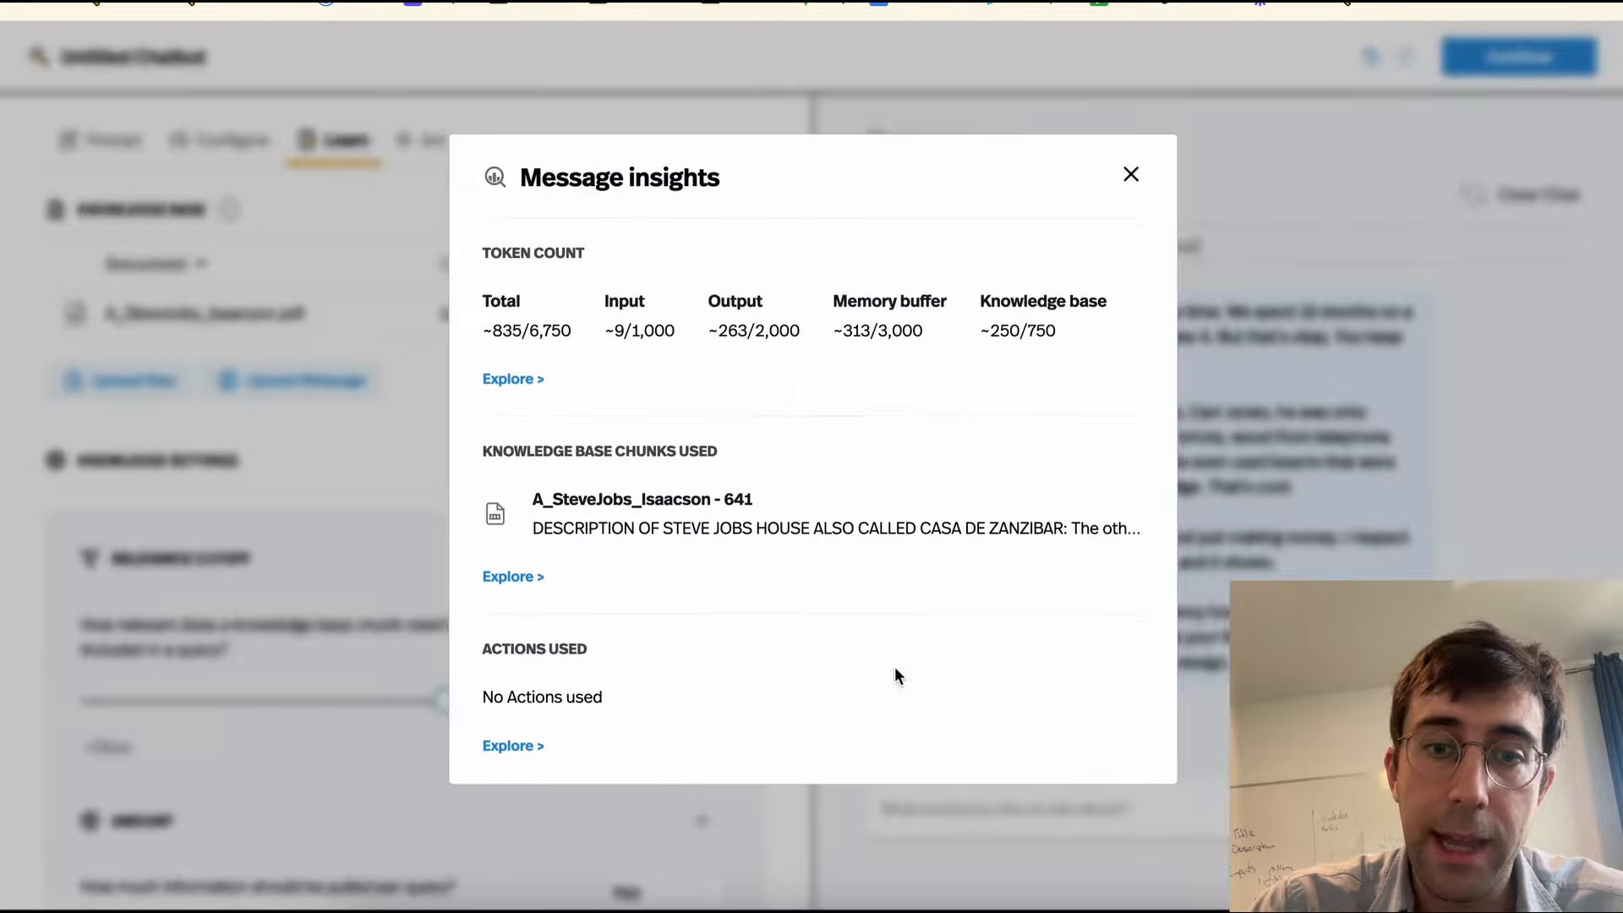
left_click(512, 582)
scroll(592, 439, "up", 1)
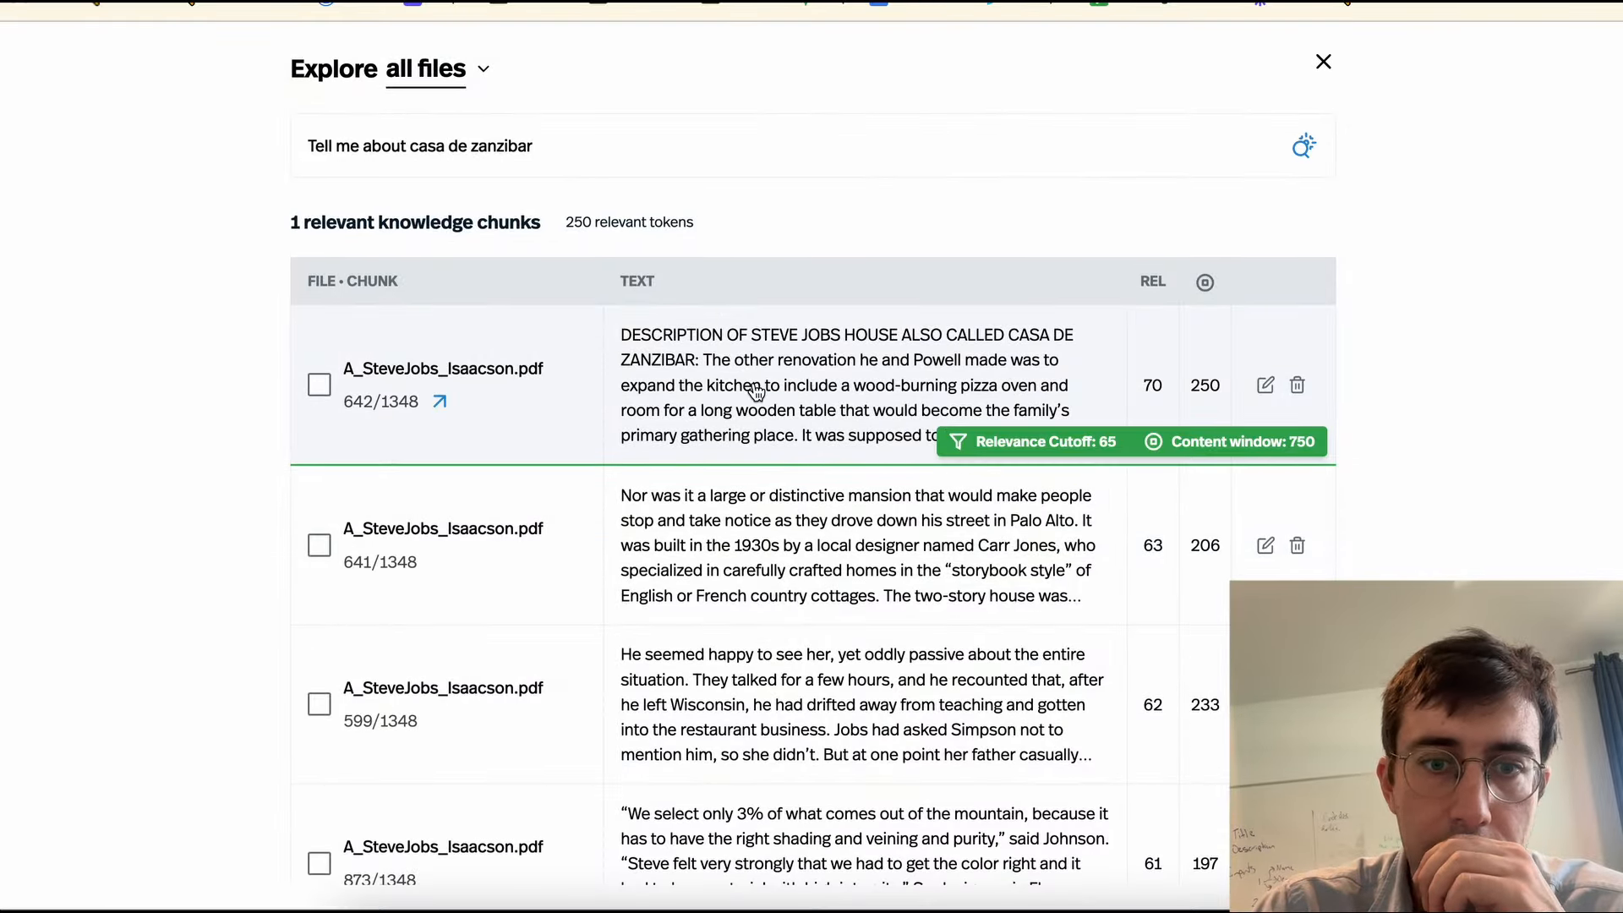
Step: Delete the "DESCRIPTION OF STEVE JOBS HOUSE ALSO CALLED CASA DE ZANZIBAR:" line from the chunk, save it, and close the chunk explorer
left_click(1266, 385)
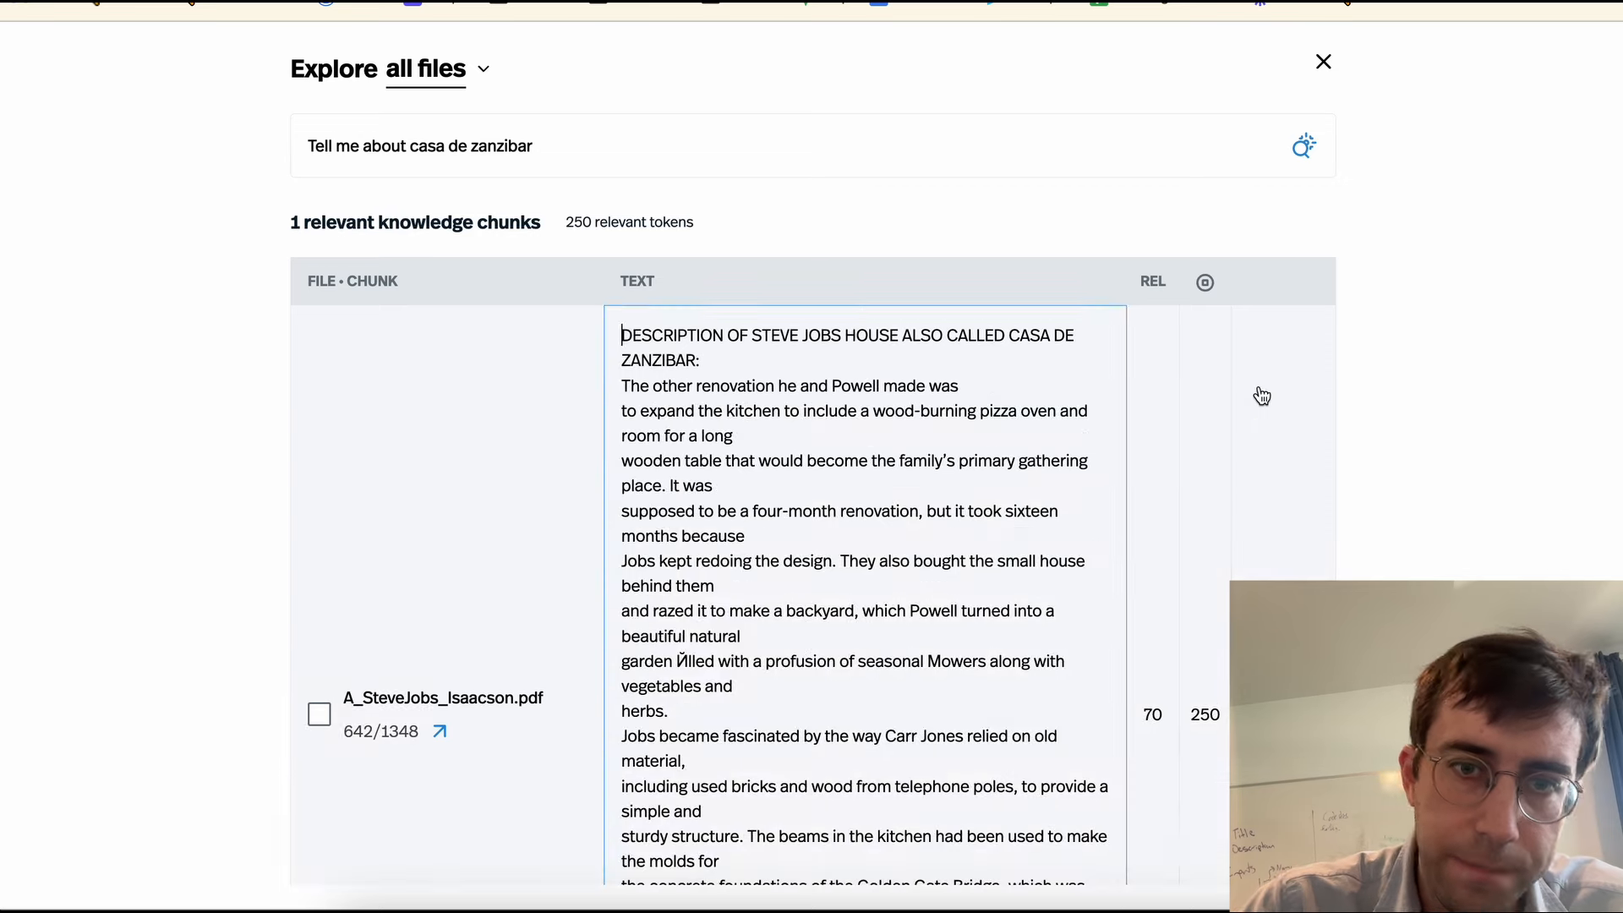
left_click_drag(706, 365, 617, 326)
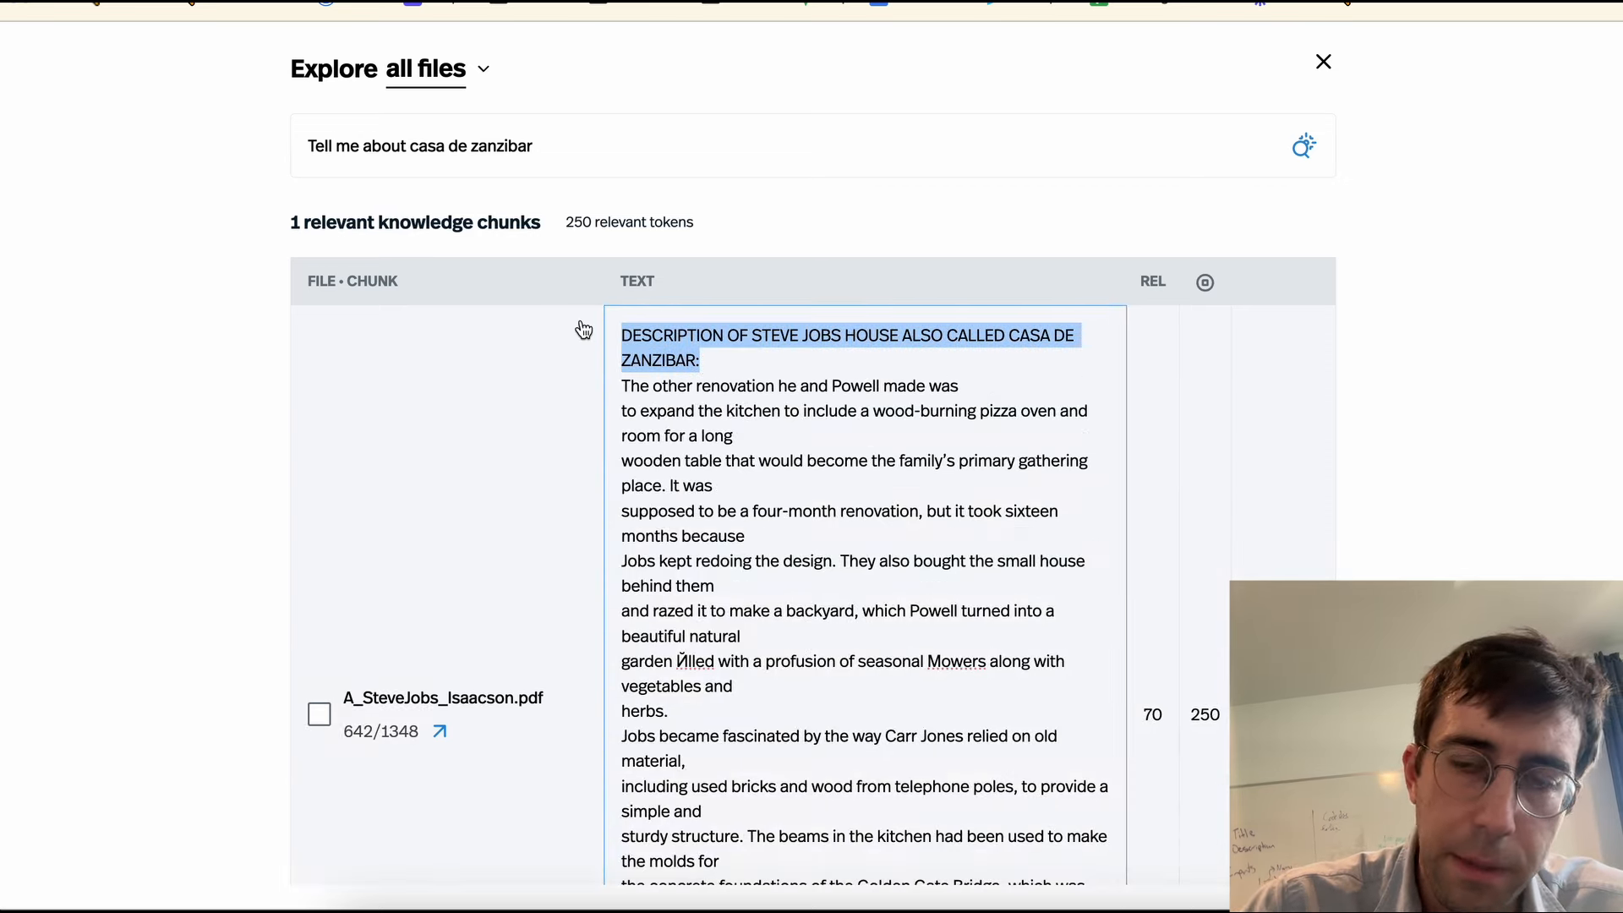
key("BackSpace")
key("BackSpace")
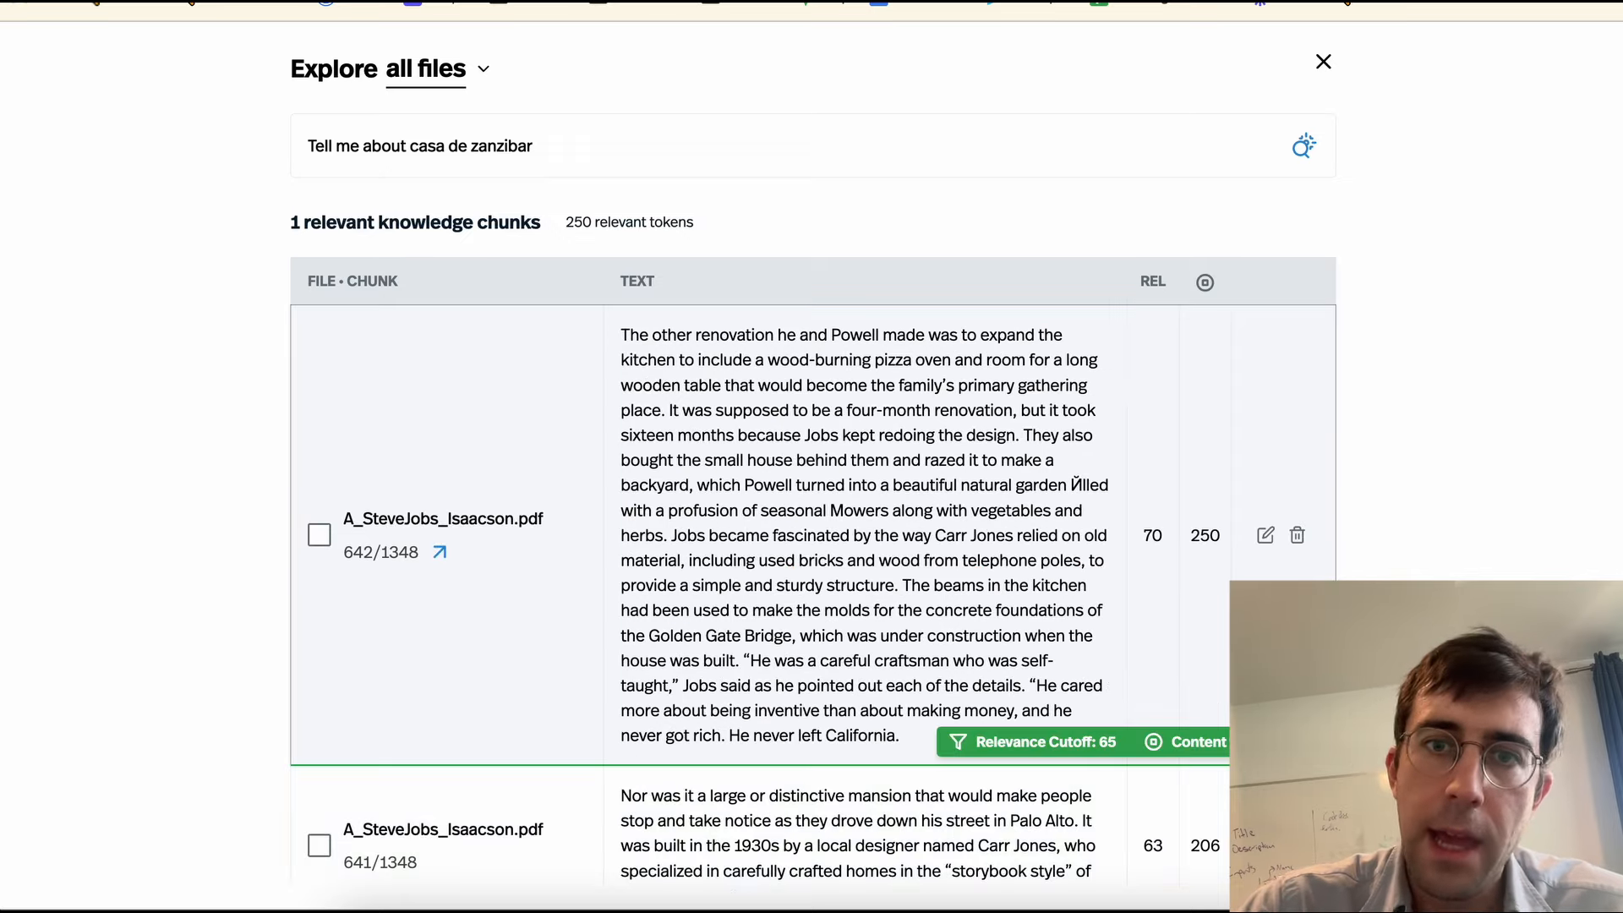
left_click(1324, 61)
Step: Rename the chatbot "Steve Jobs RAG bot"
triple_click(990, 195)
type("St")
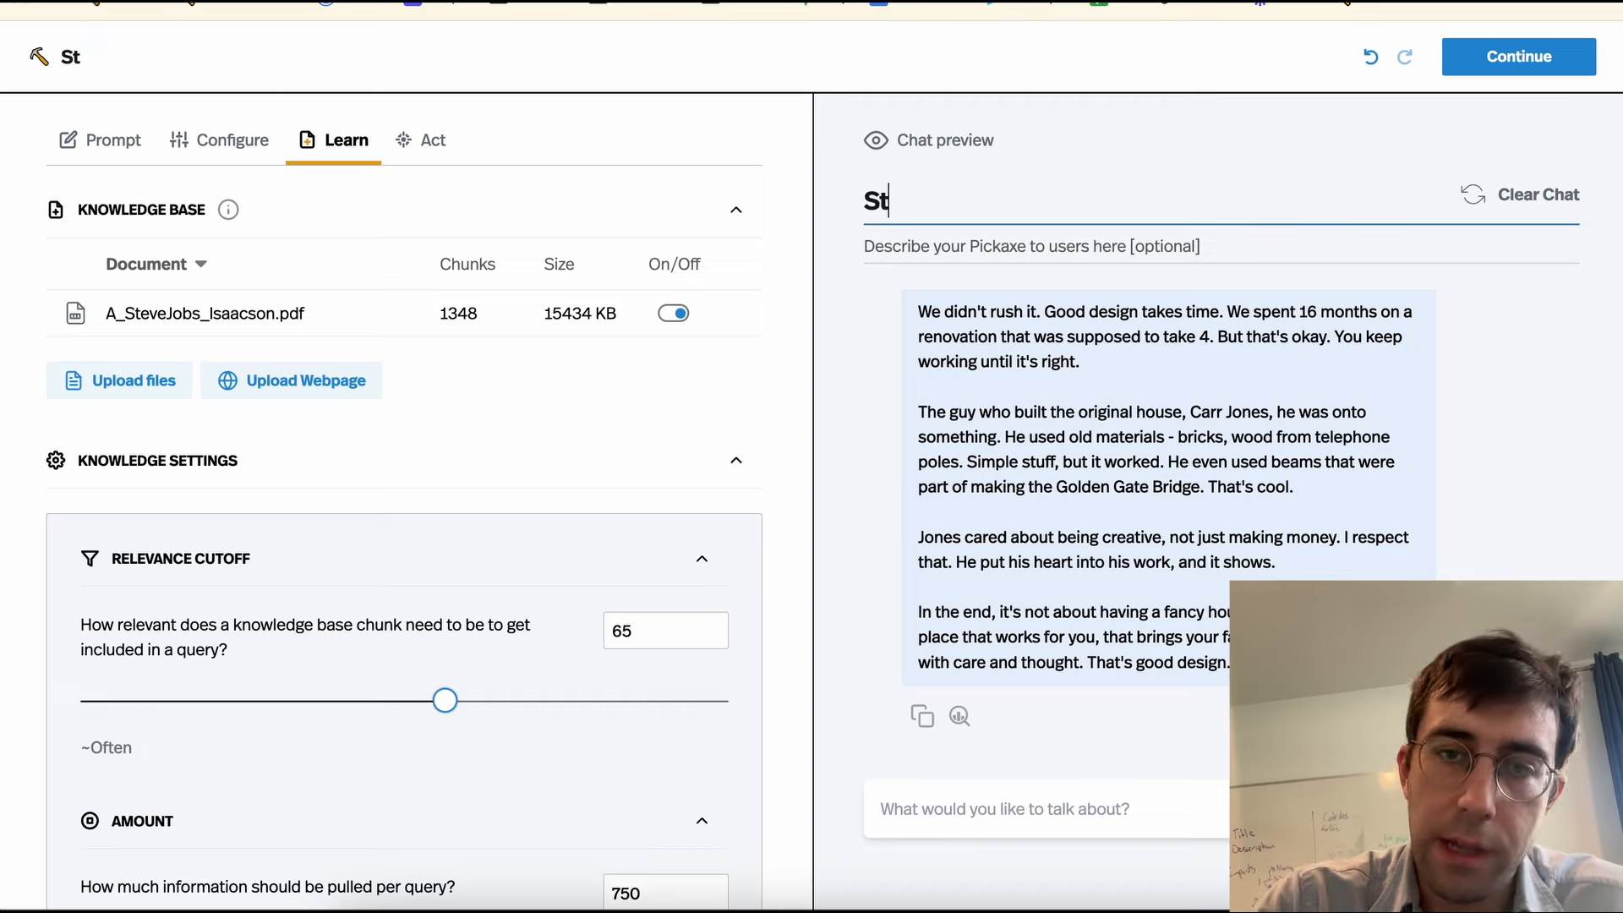
type("eve Jobs RAG bot")
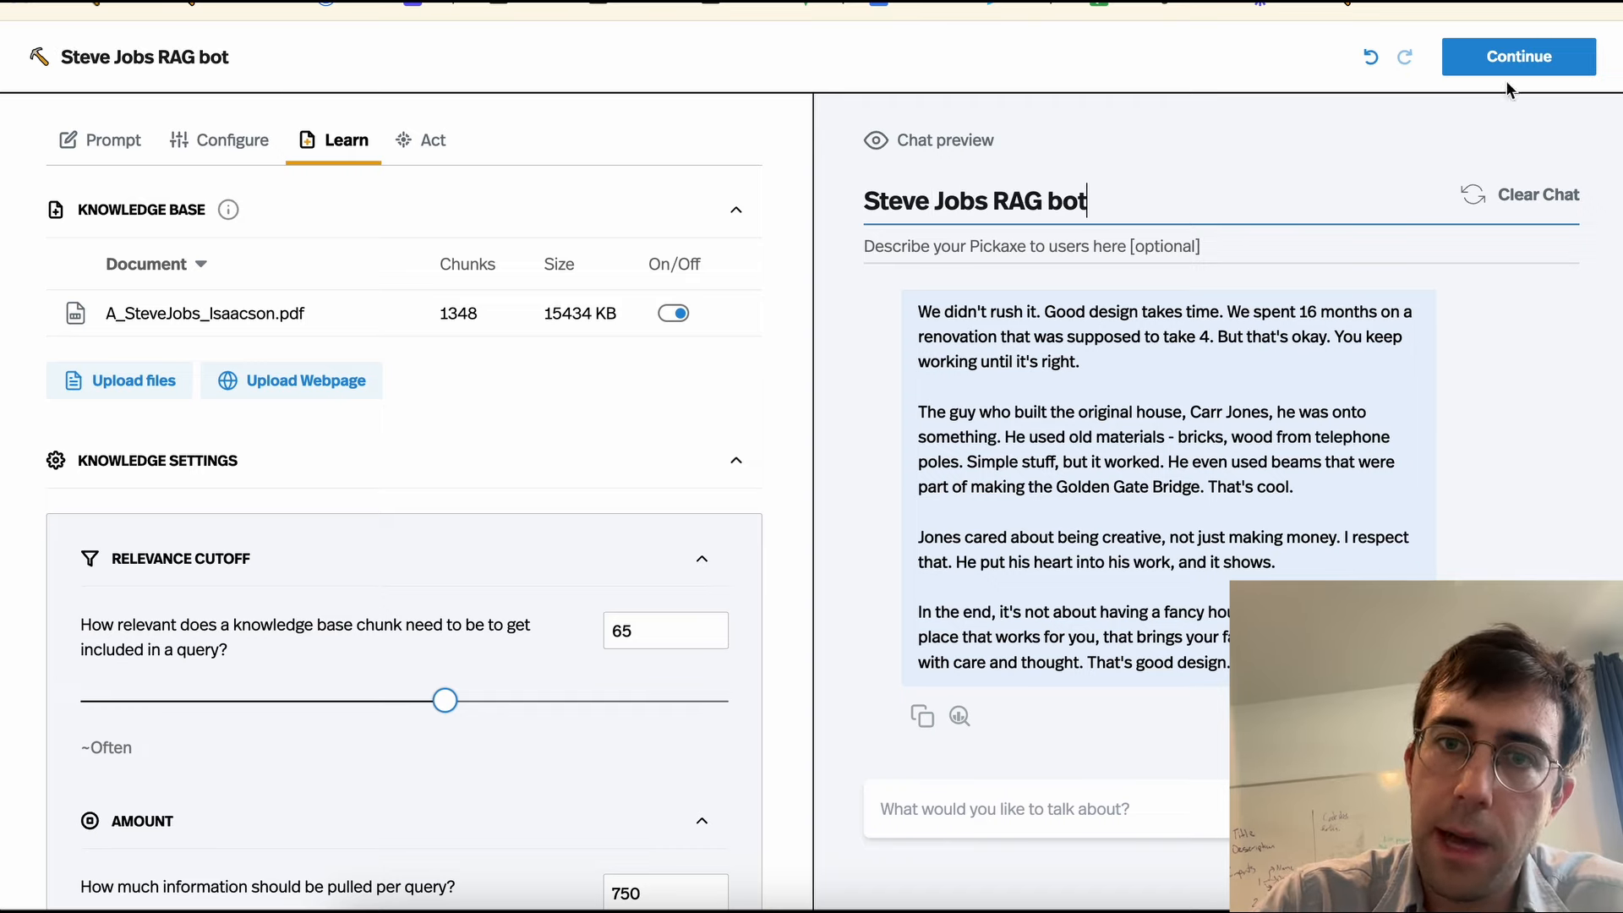
Step: Continue to the chatbot's design settings, shuffle the cover image to the red and yellow robot picture, and publish the chatbot
left_click(1519, 57)
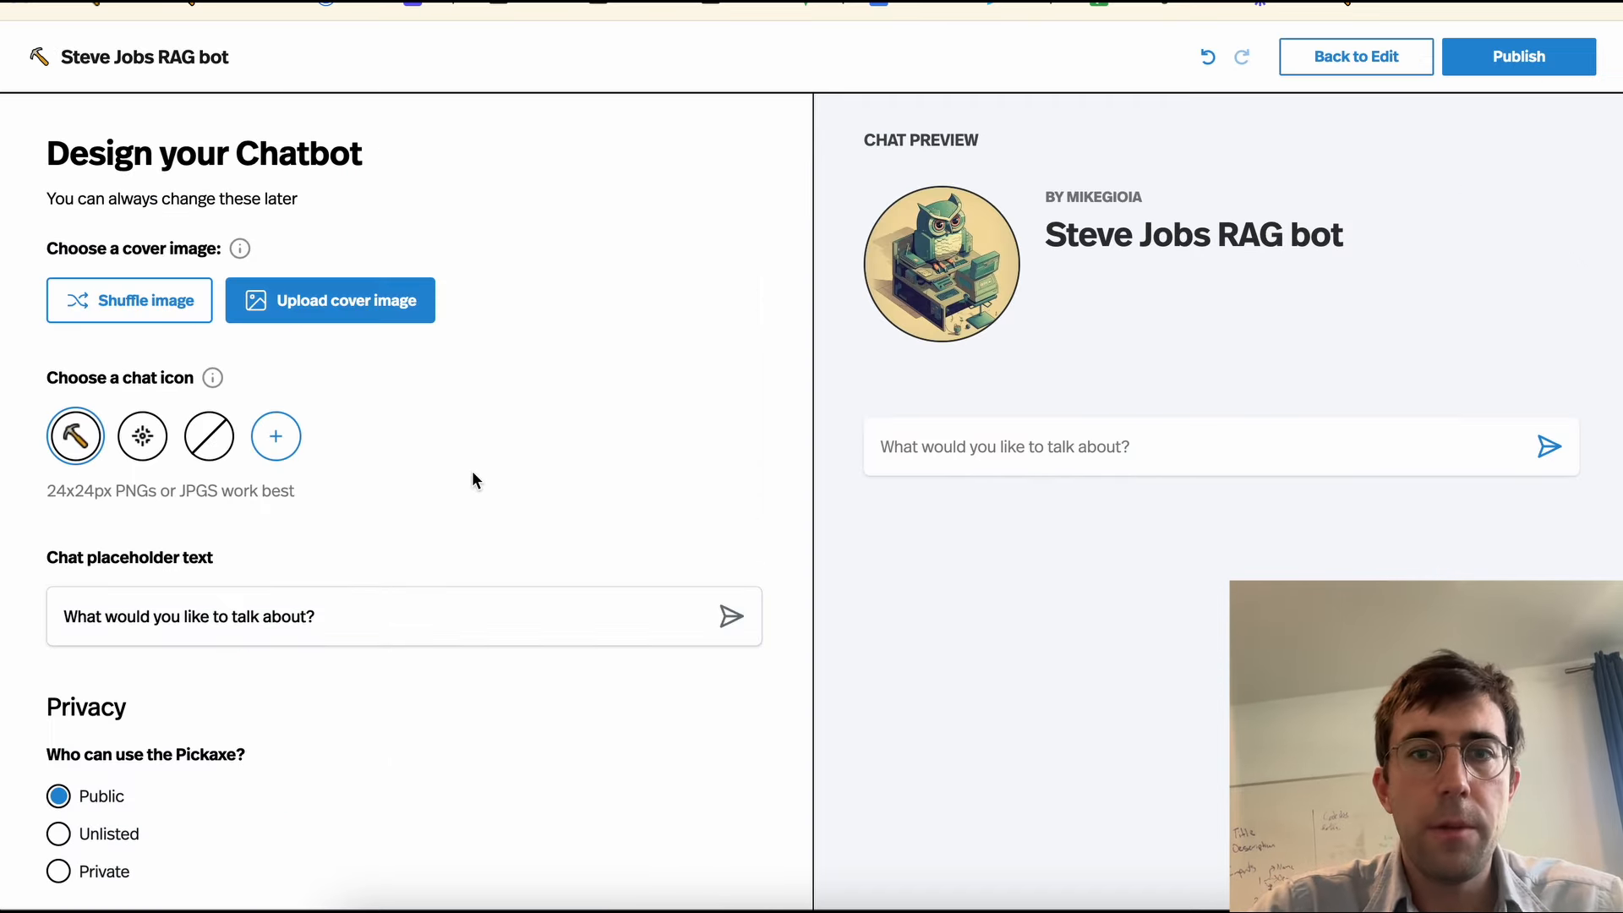
left_click(110, 315)
left_click(107, 312)
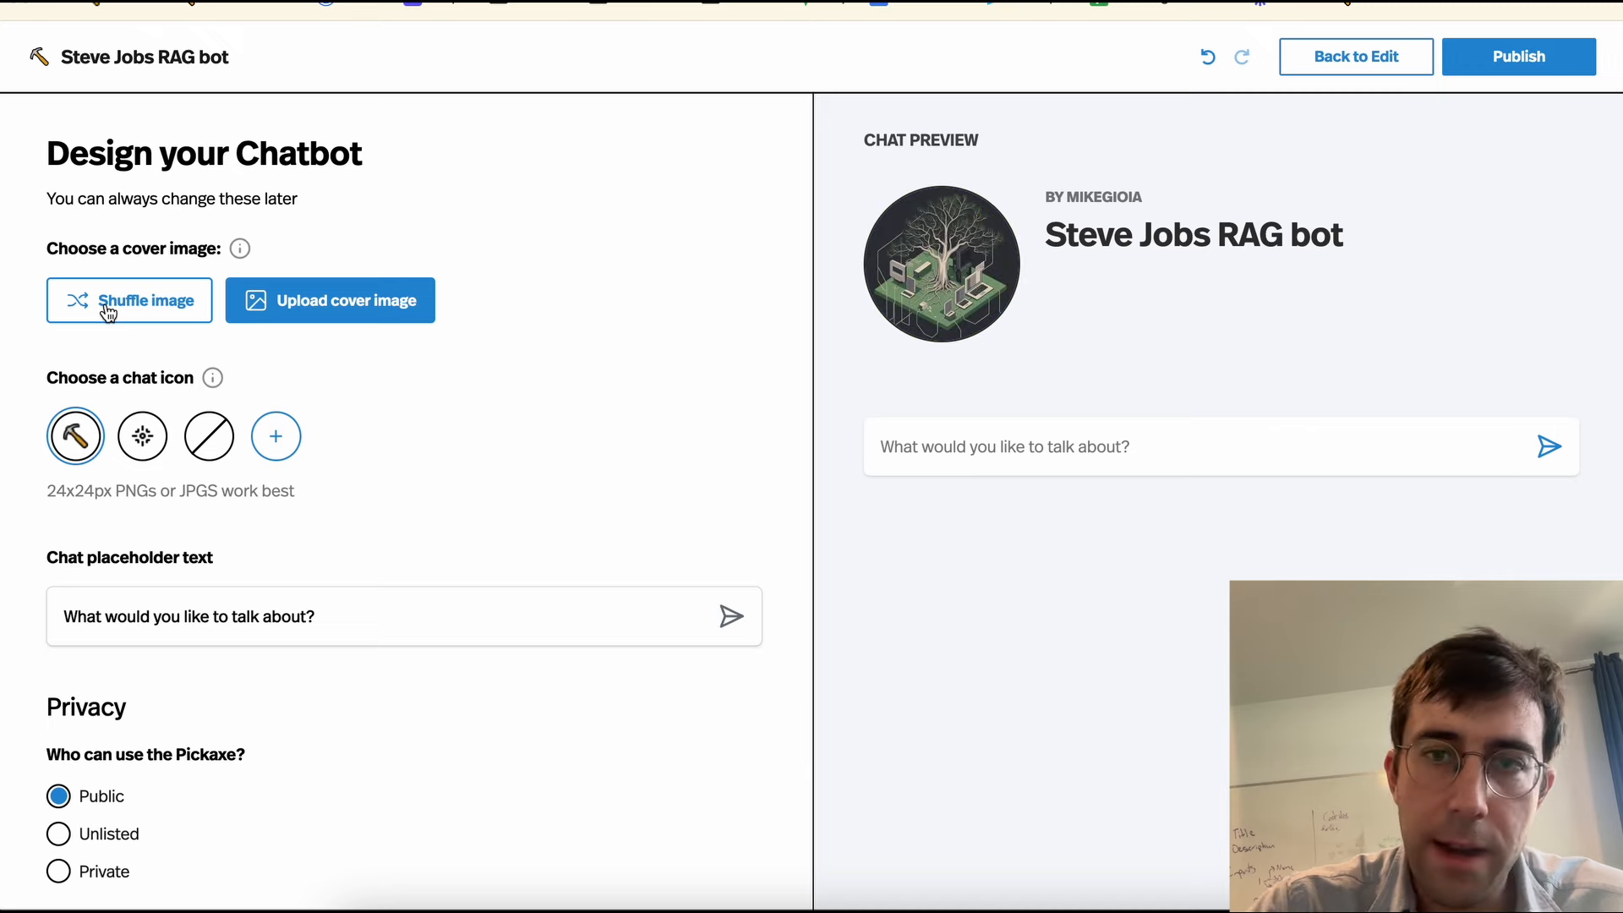
left_click(107, 312)
left_click(108, 312)
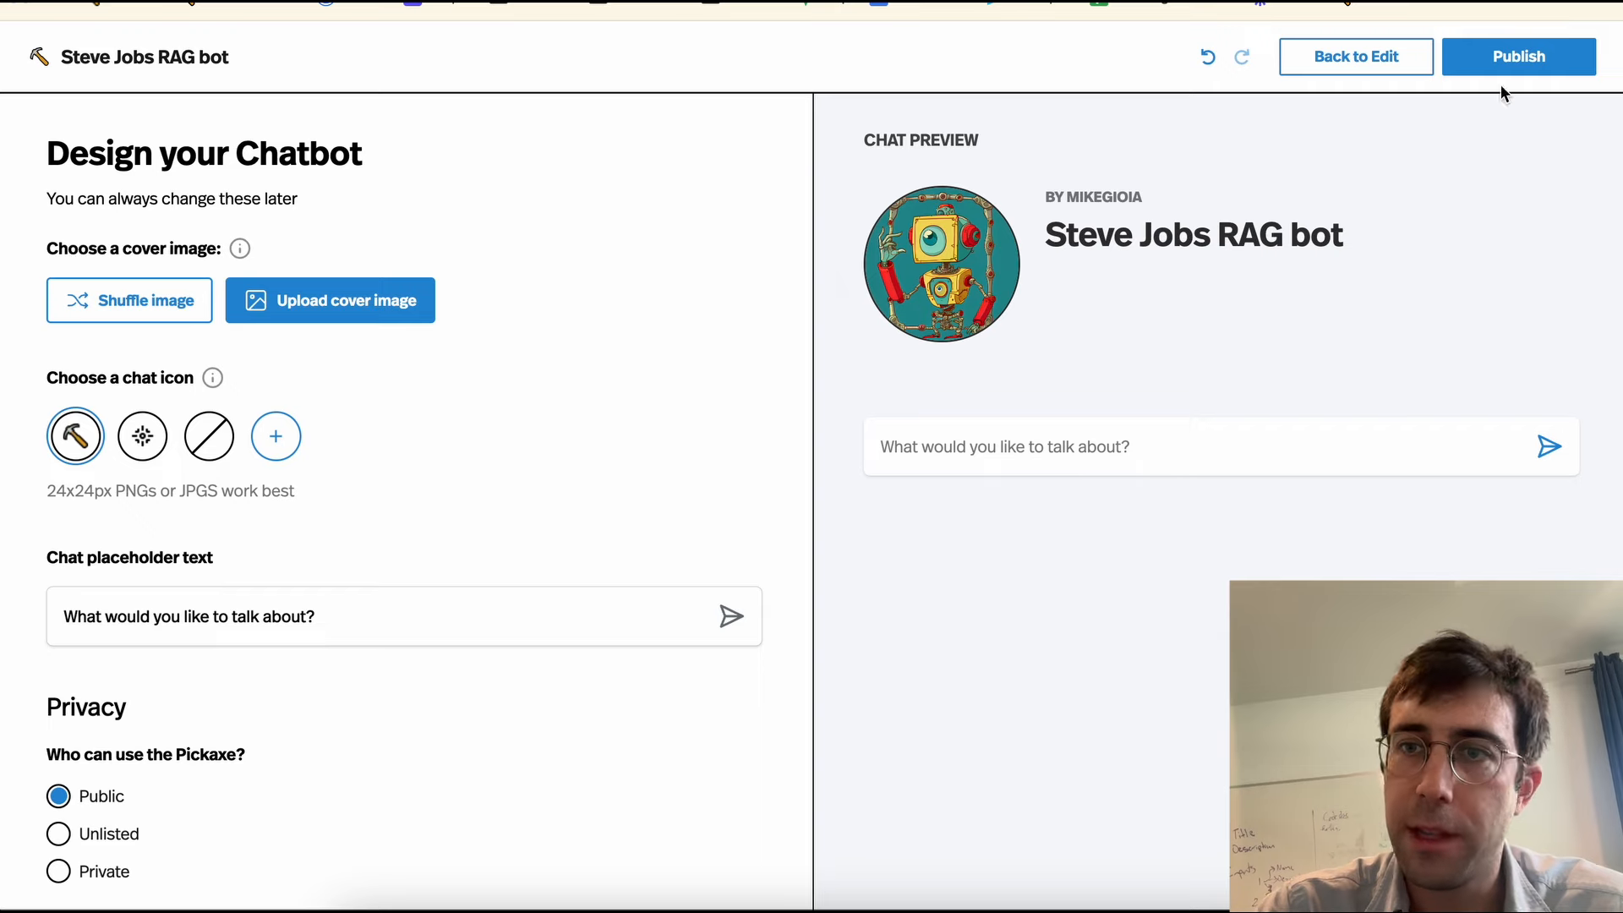
left_click(1521, 64)
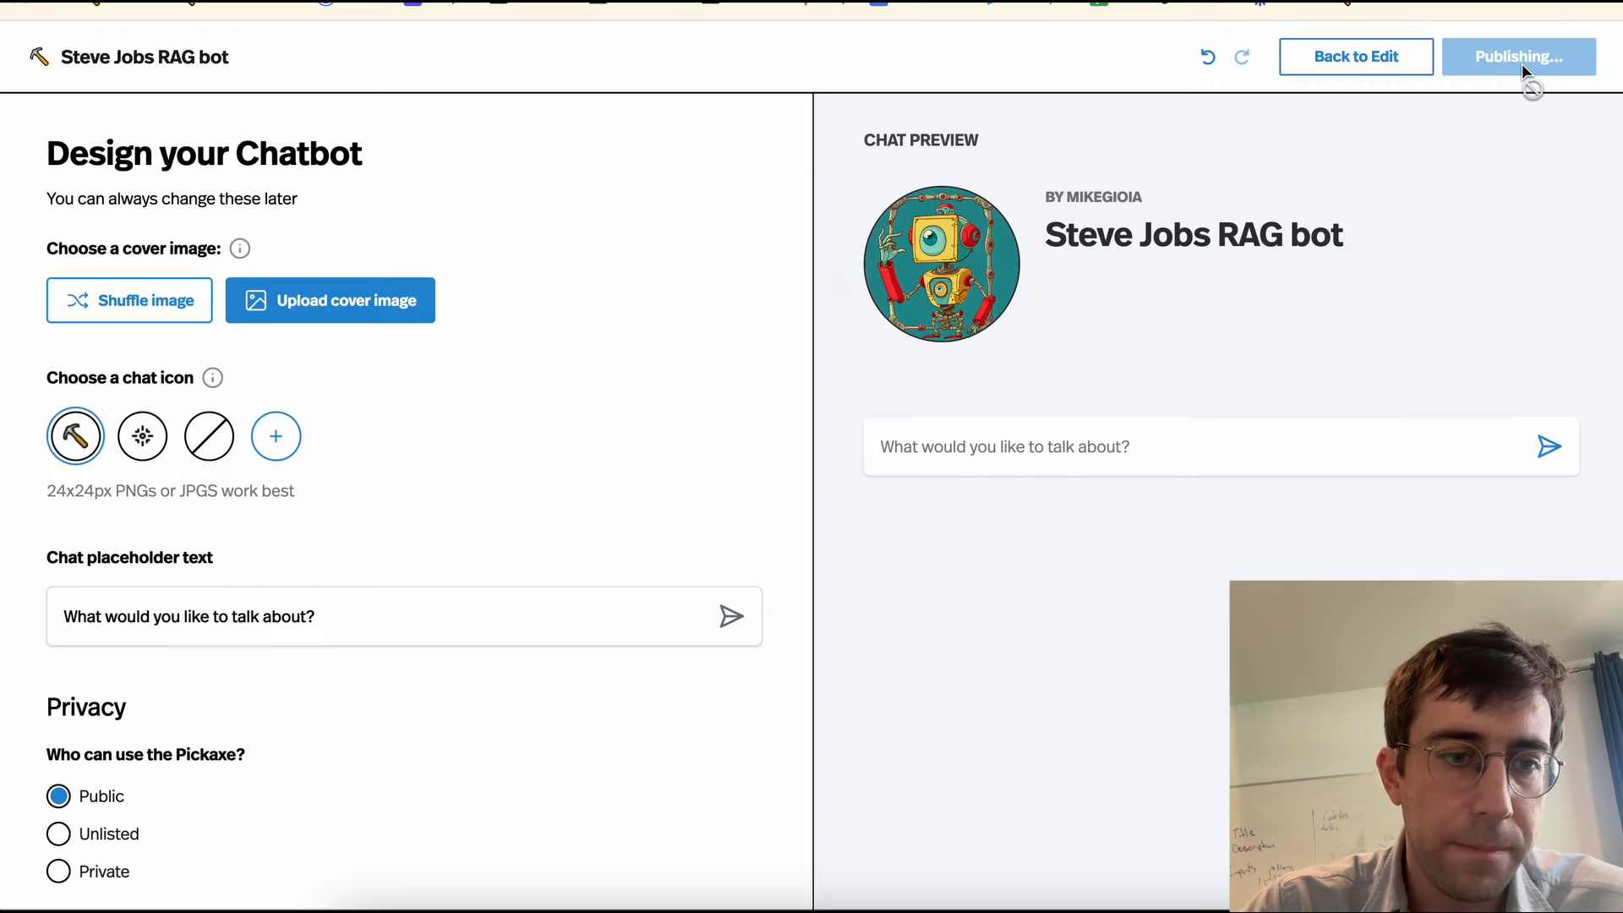